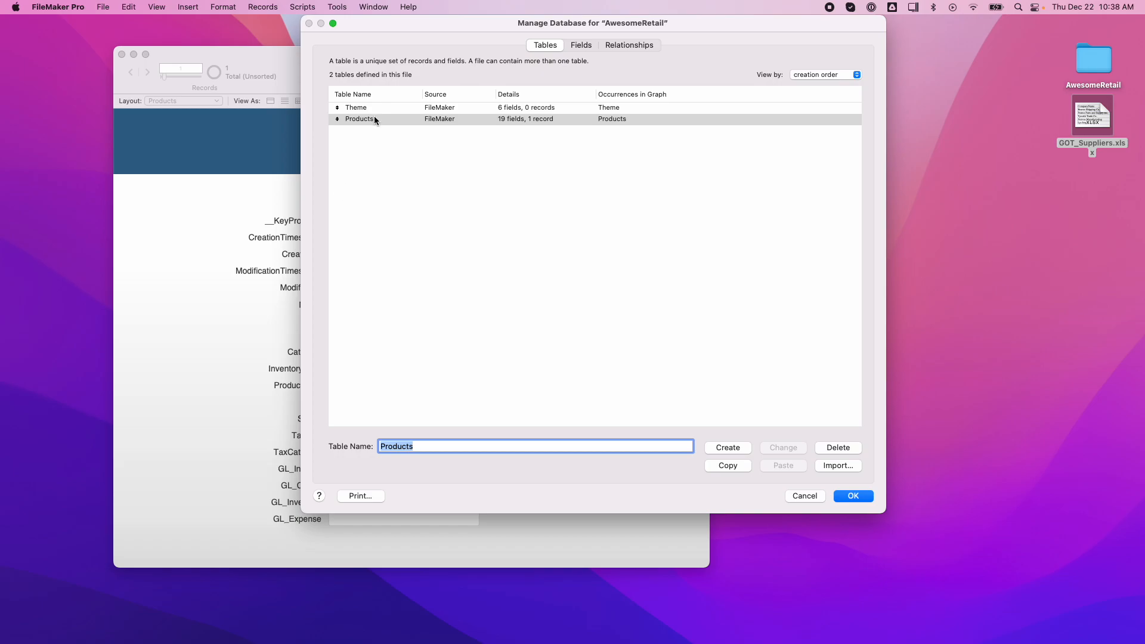
Review the field definitions of the Products table, close the database definition without saving, and look over the Products record
{"action": "left_click", "coordinate": [581, 47]}
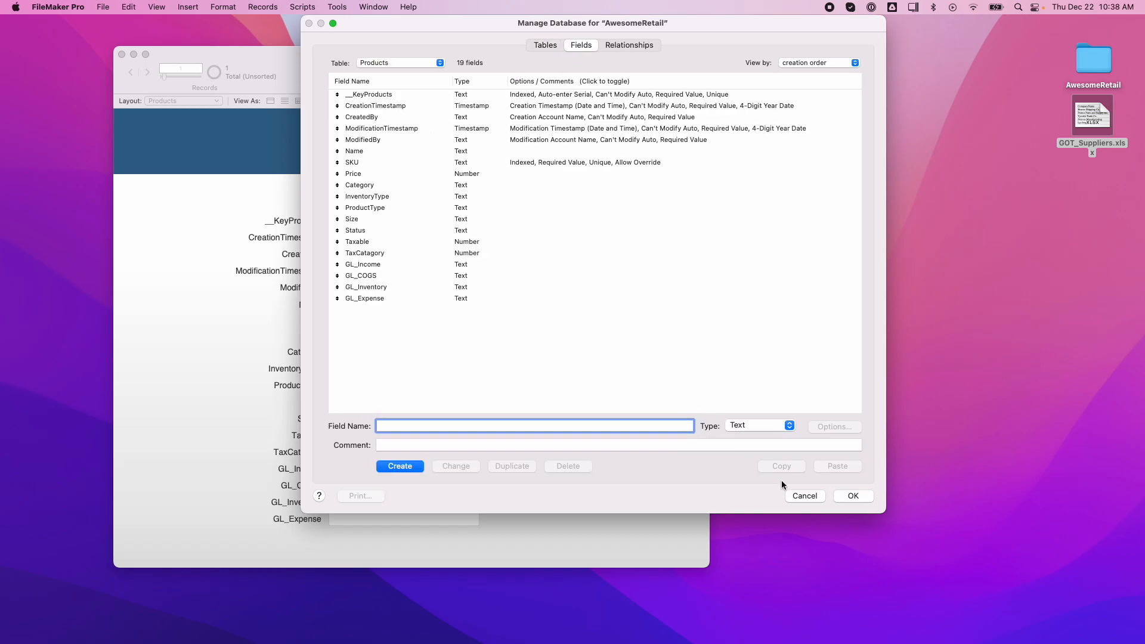
{"action": "left_click", "coordinate": [804, 496]}
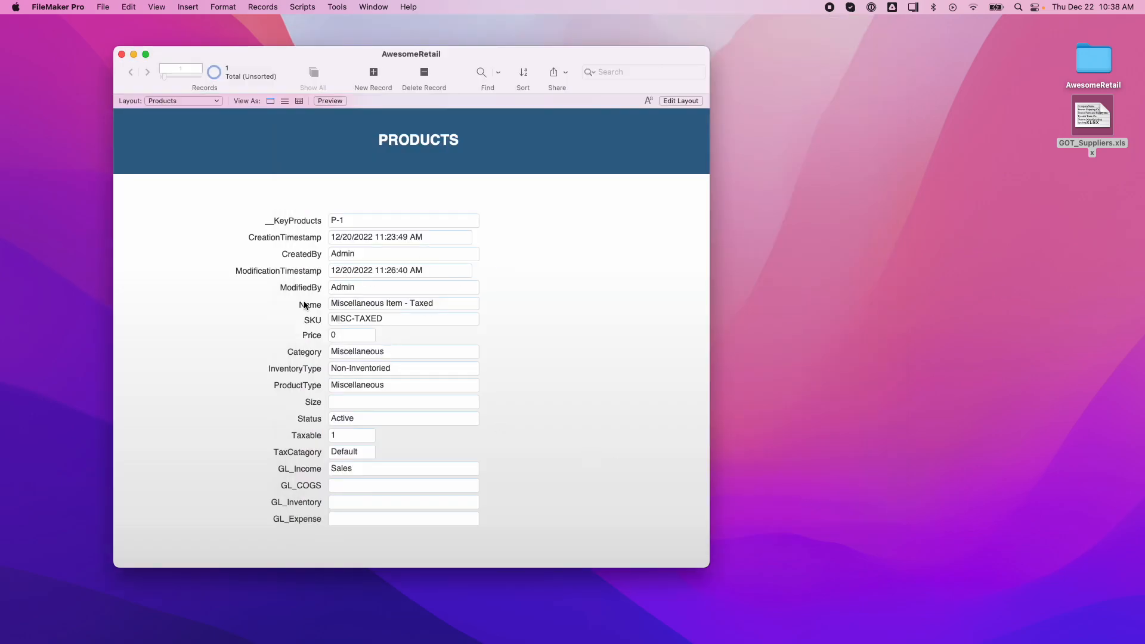
{"action": "scroll", "coordinate": [305, 305], "scroll_direction": "down", "scroll_amount": 1}
{"action": "scroll", "coordinate": [304, 305], "scroll_direction": "up", "scroll_amount": 2}
{"action": "scroll", "coordinate": [399, 422], "scroll_direction": "down", "scroll_amount": 2}
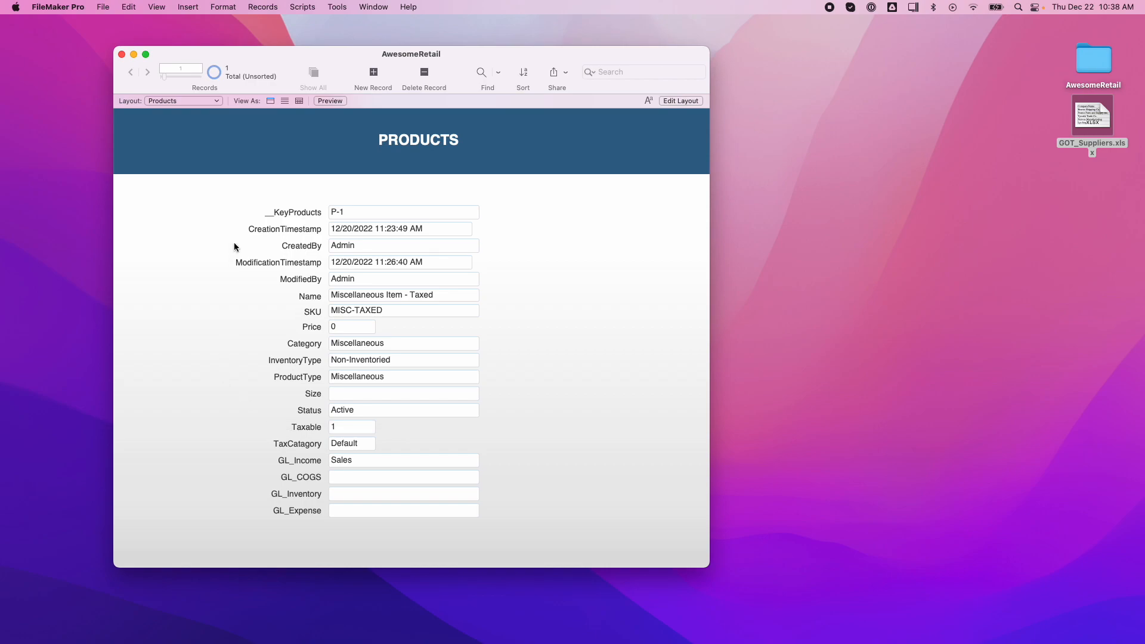
{"action": "left_click_drag", "start_coordinate": [274, 65], "coordinate": [300, 56]}
{"action": "left_click", "coordinate": [241, 93]}
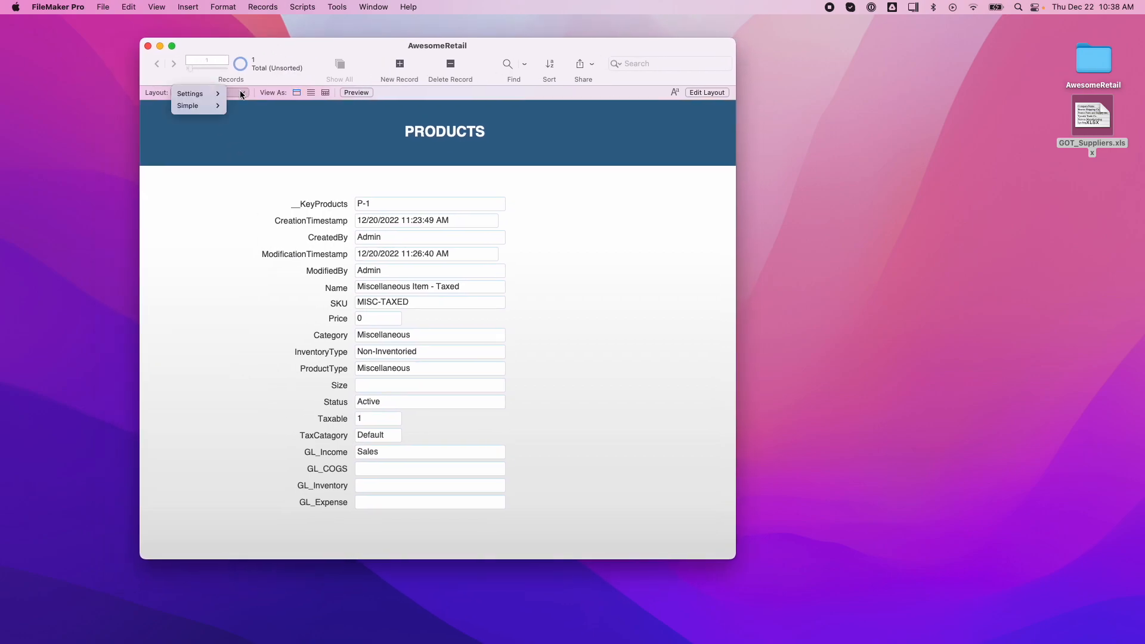
{"action": "left_click", "coordinate": [215, 210]}
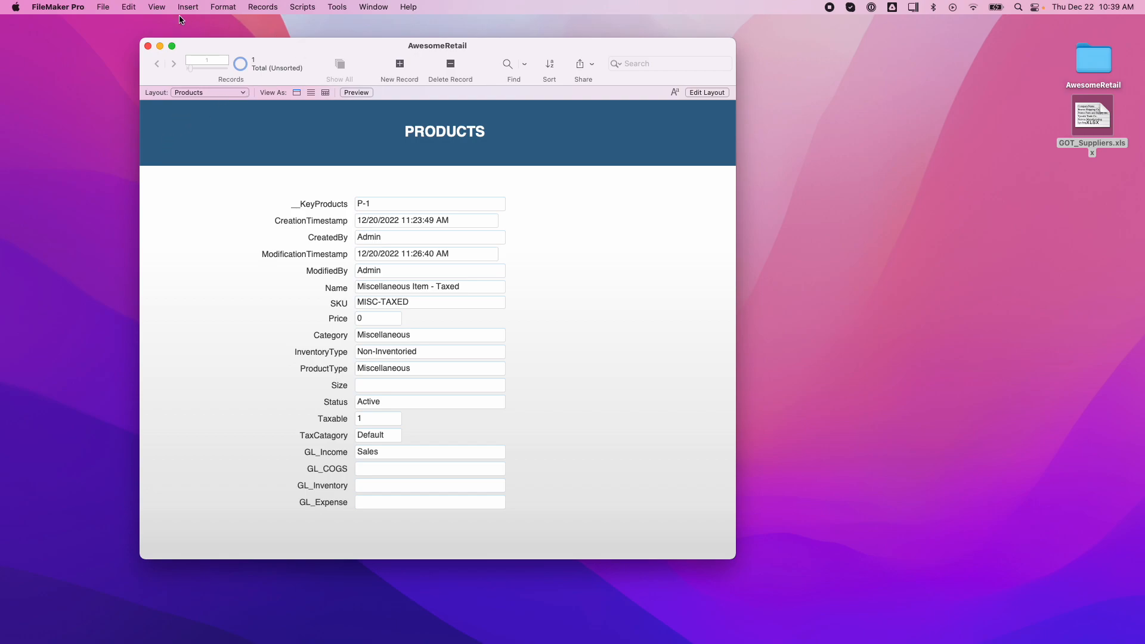
{"action": "left_click", "coordinate": [156, 7]}
{"action": "mouse_move", "coordinate": [100, 9]}
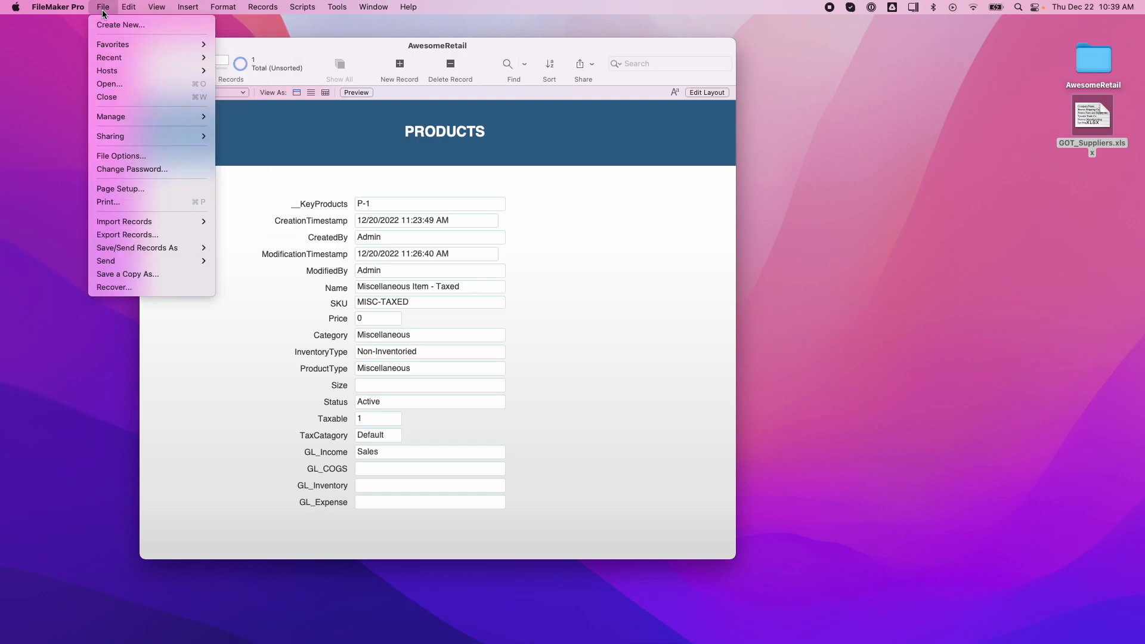
{"action": "mouse_move", "coordinate": [142, 118]}
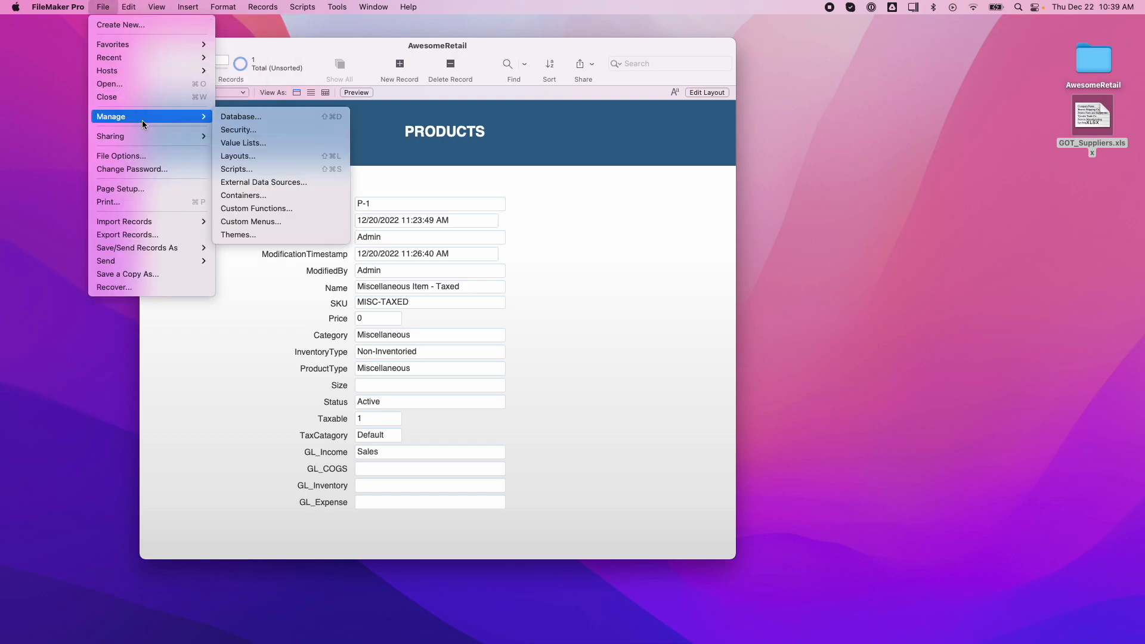
{"action": "left_click", "coordinate": [539, 220]}
Create a layout folder named Computer and place it at the top level between the Settings and Simple folders
{"action": "key", "text": "super+shift+l"}
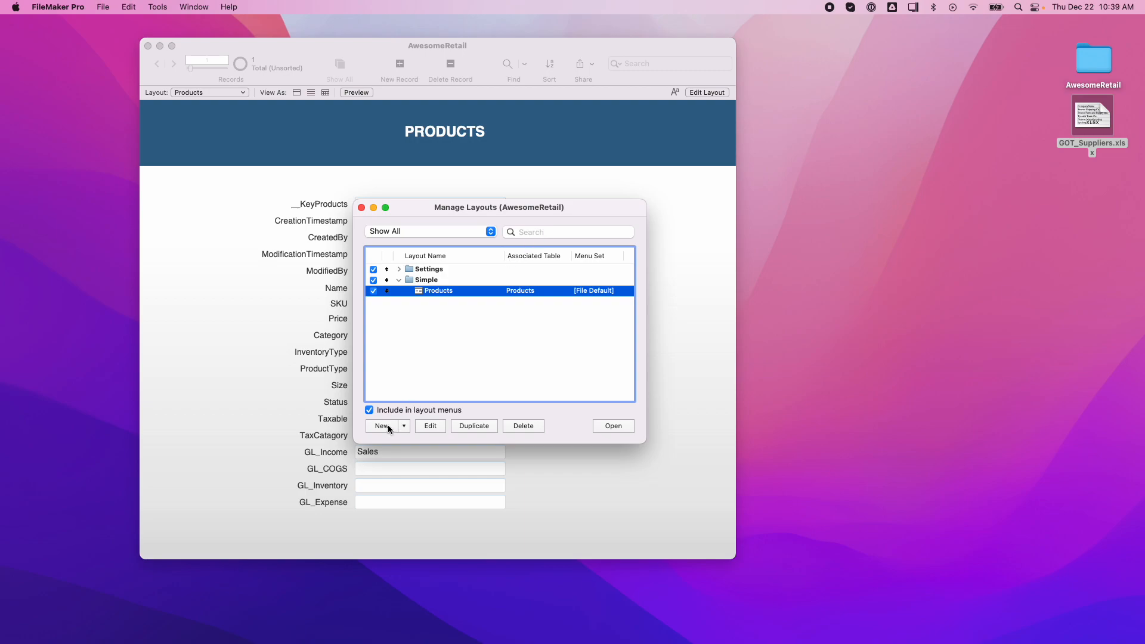
{"action": "left_click", "coordinate": [404, 425]}
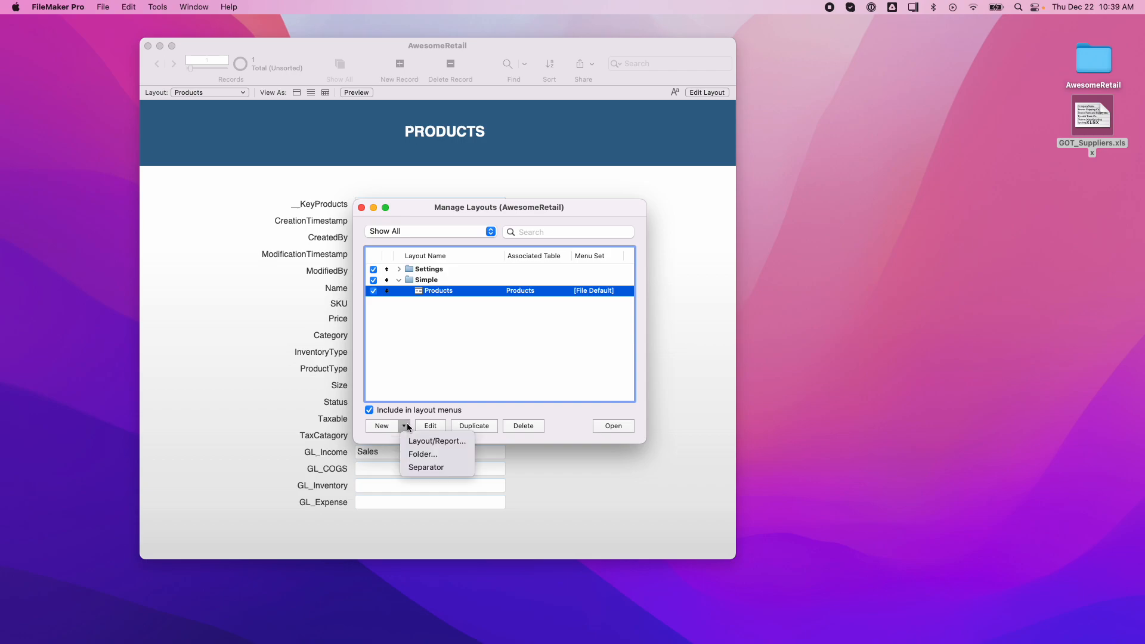
{"action": "left_click", "coordinate": [433, 455]}
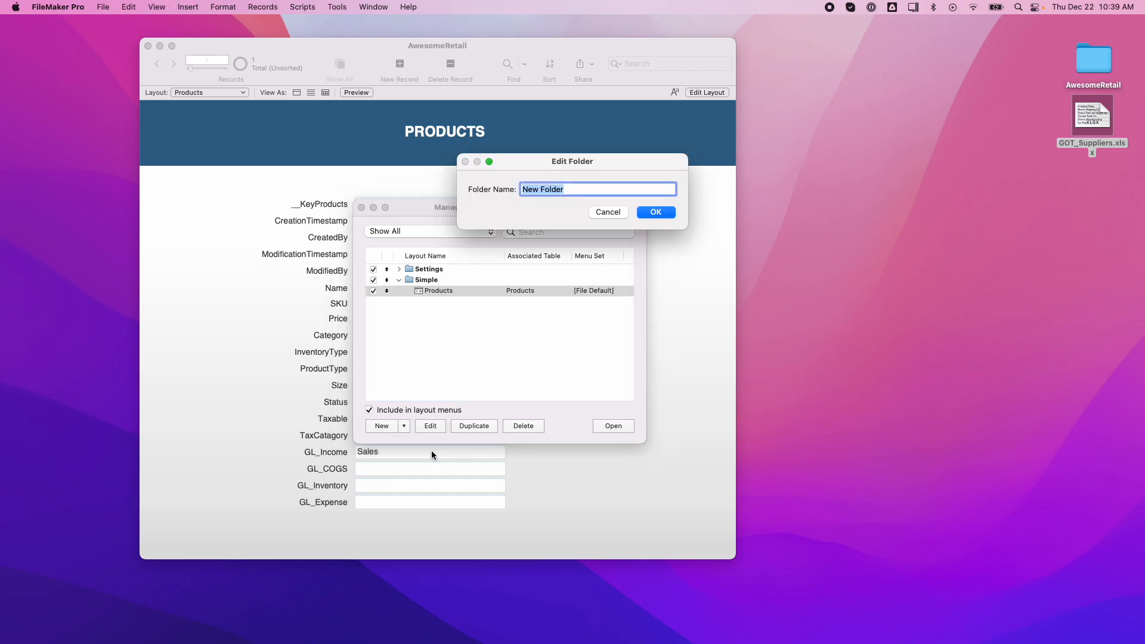
{"action": "type", "text": "Computer"}
{"action": "left_click", "coordinate": [655, 213]}
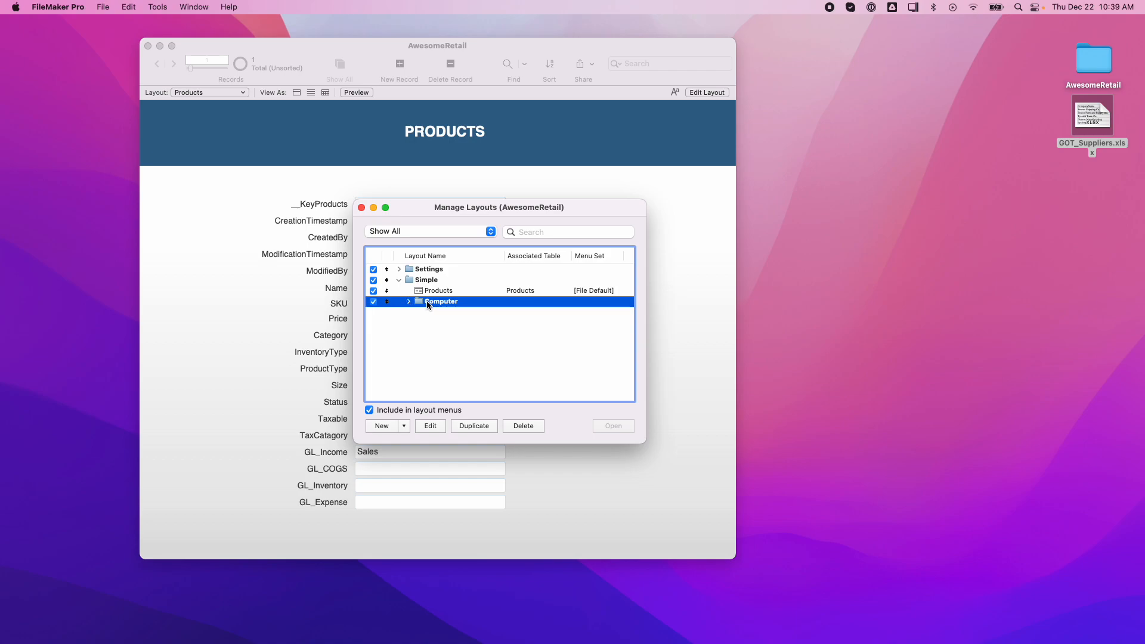
{"action": "left_click_drag", "start_coordinate": [386, 302], "coordinate": [370, 276]}
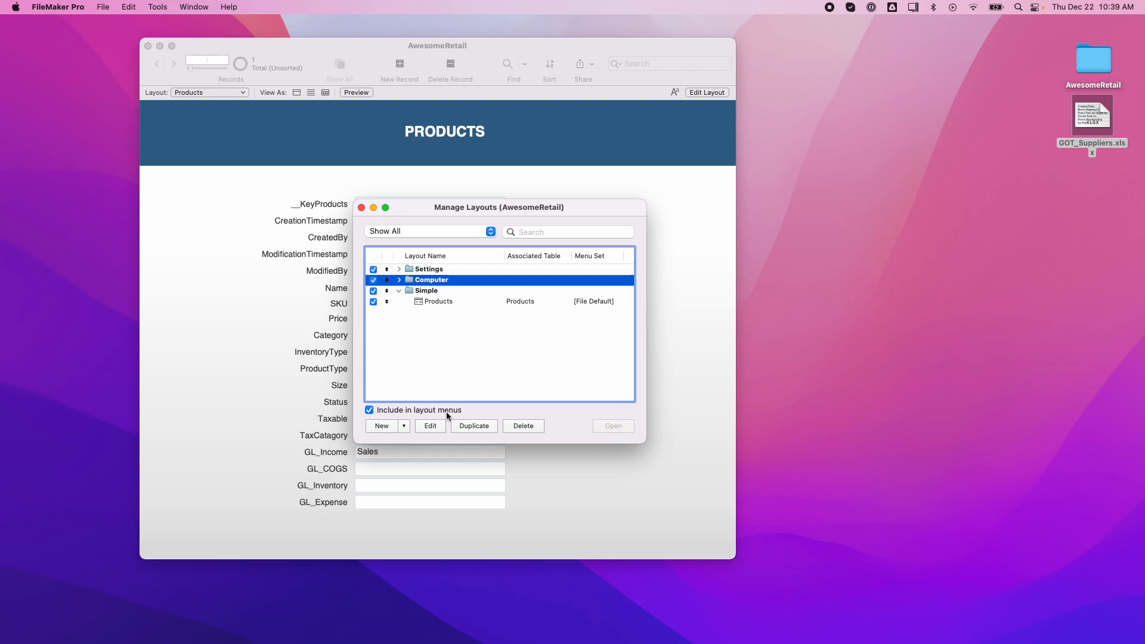
{"action": "left_click", "coordinate": [403, 426]}
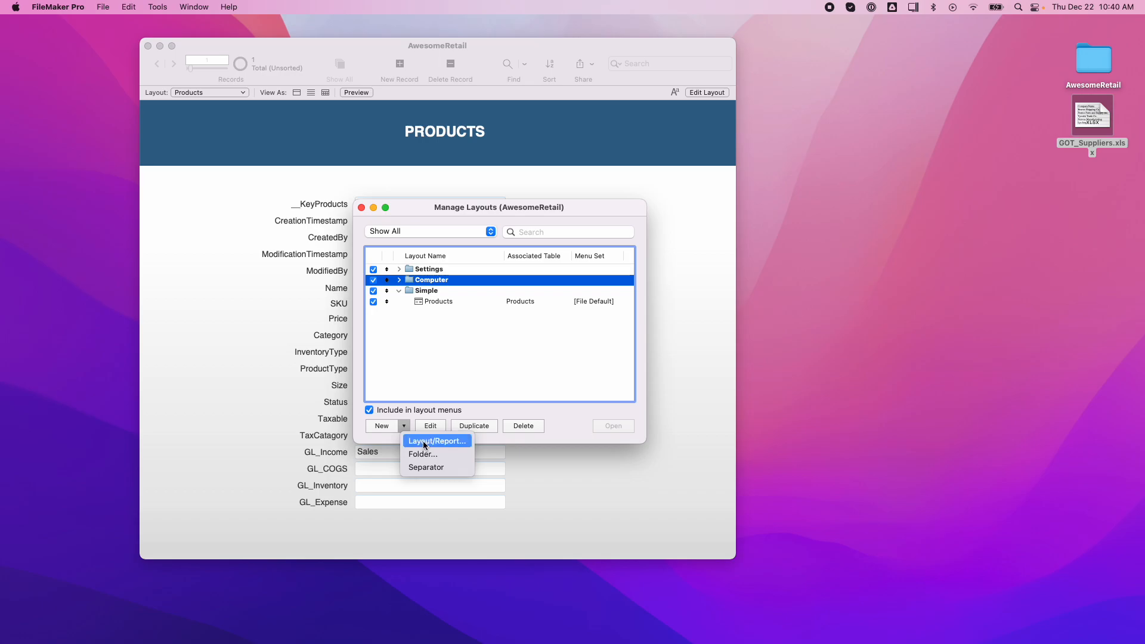
{"action": "left_click", "coordinate": [426, 442]}
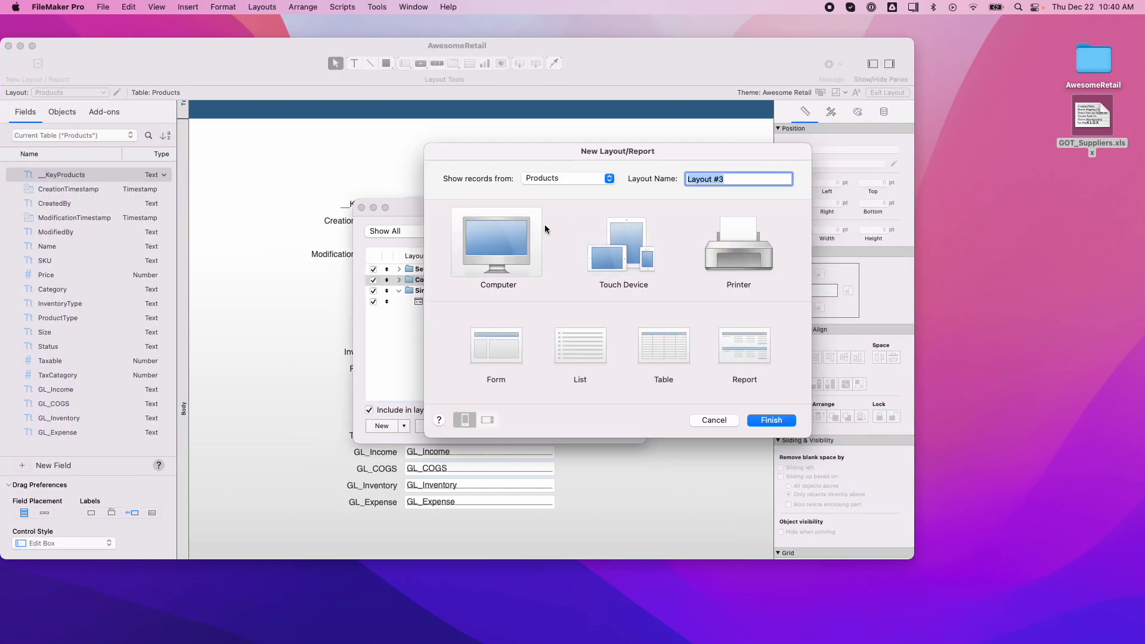
{"action": "triple_click", "coordinate": [741, 179]}
{"action": "type", "text": "ProductCard"}
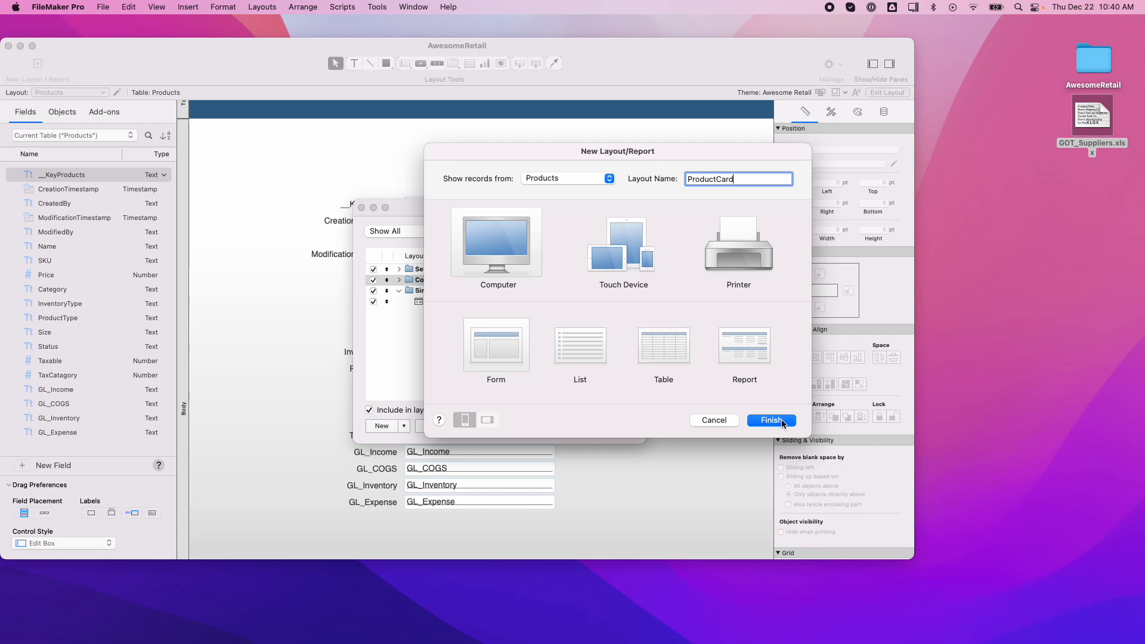
{"action": "left_click", "coordinate": [605, 178]}
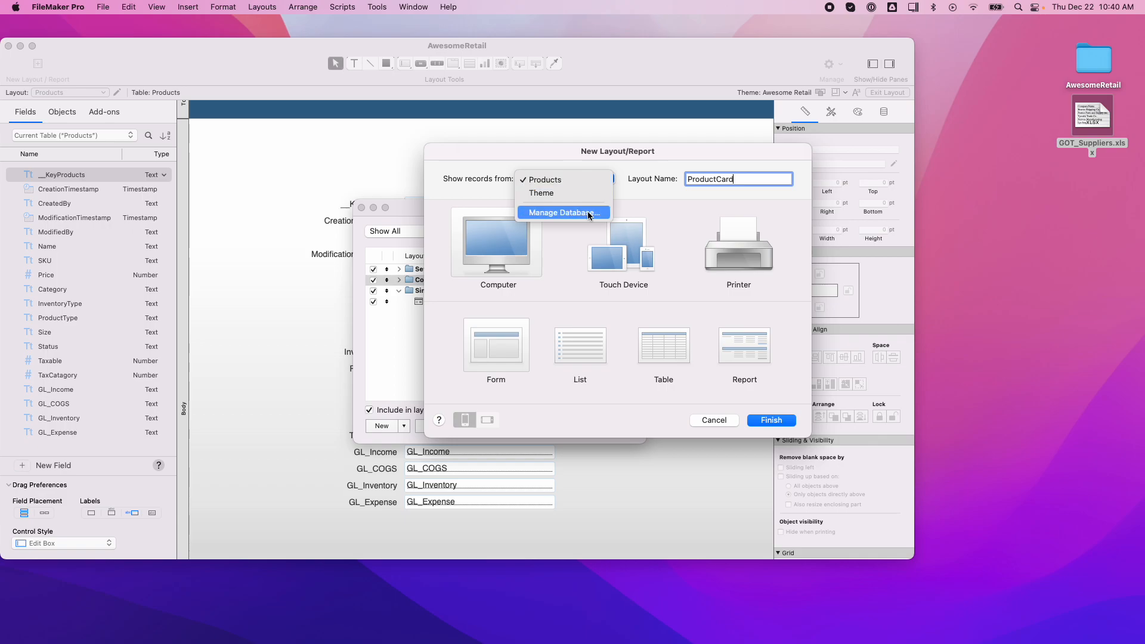
{"action": "left_click", "coordinate": [663, 192]}
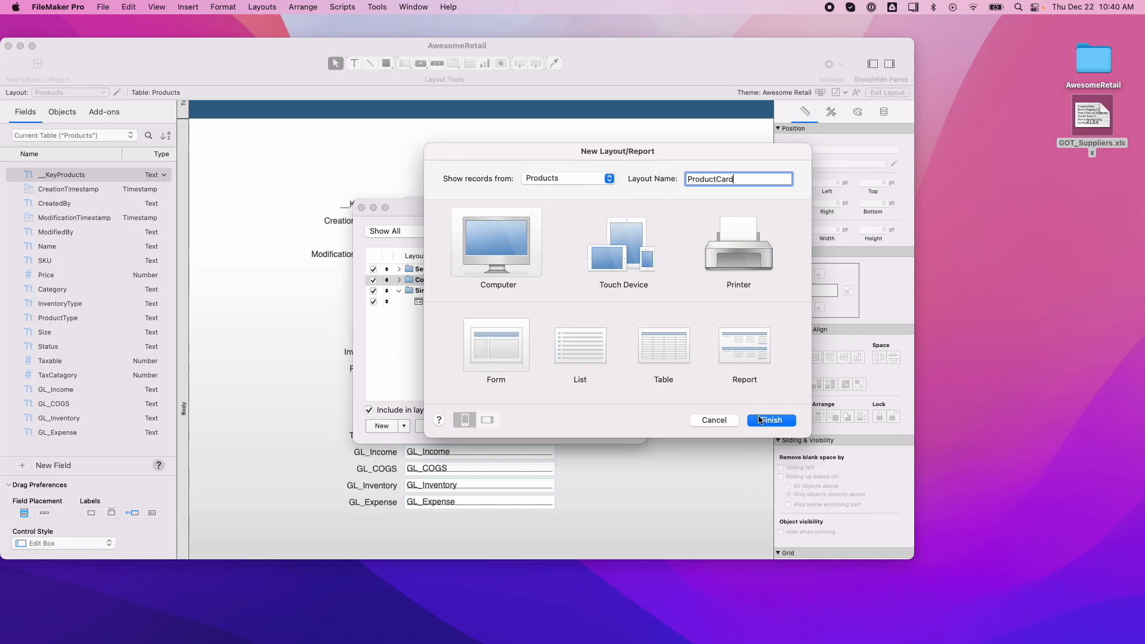
{"action": "left_click", "coordinate": [724, 419]}
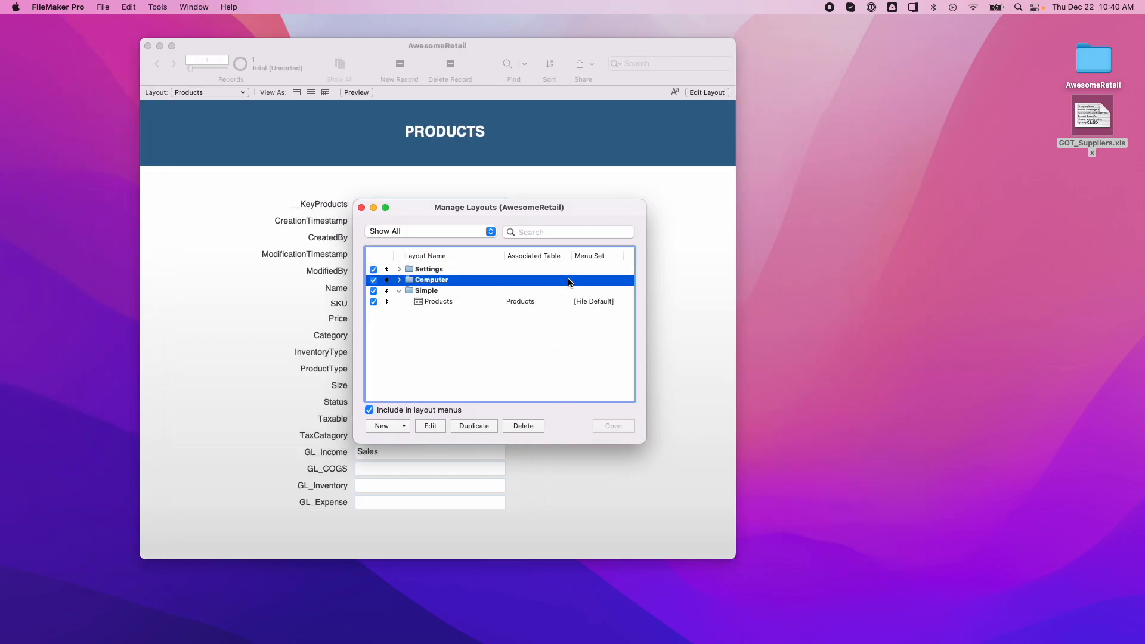
Collapse the Products table occurrence in the relationships graph and place it beside Theme
{"action": "left_click_drag", "start_coordinate": [420, 205], "coordinate": [122, 197]}
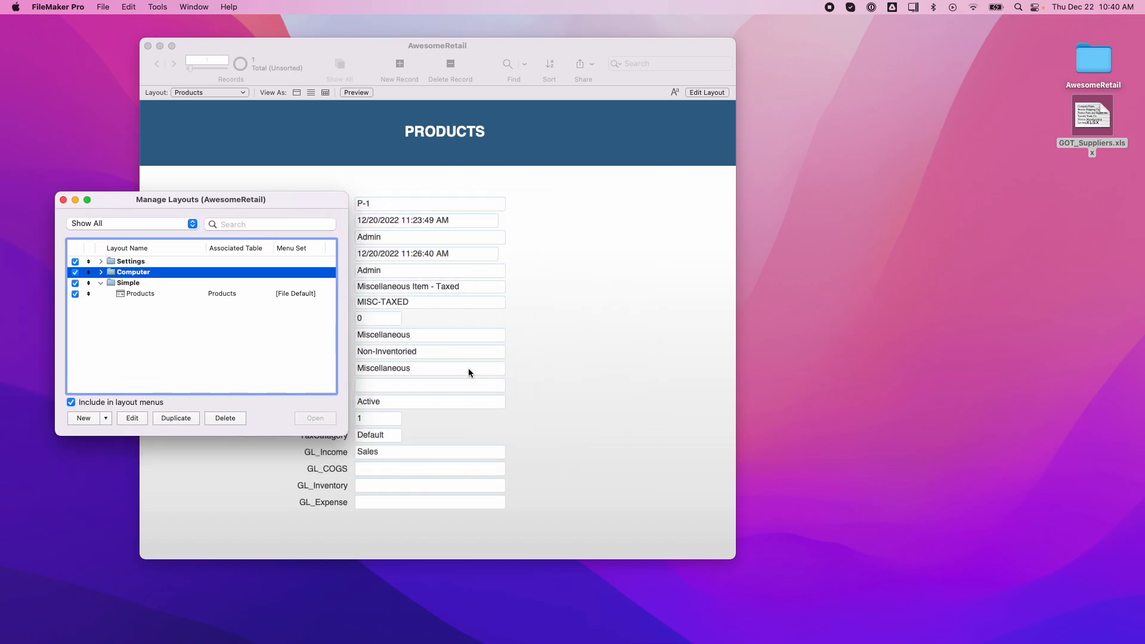
{"action": "key", "text": "super+shift+d"}
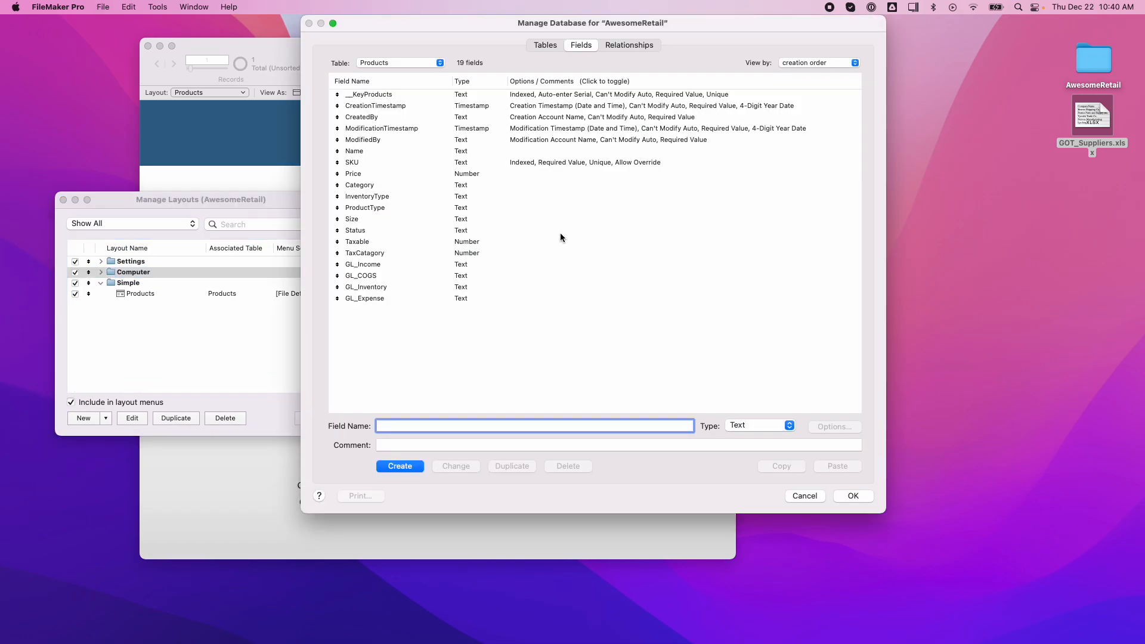
{"action": "left_click", "coordinate": [632, 44]}
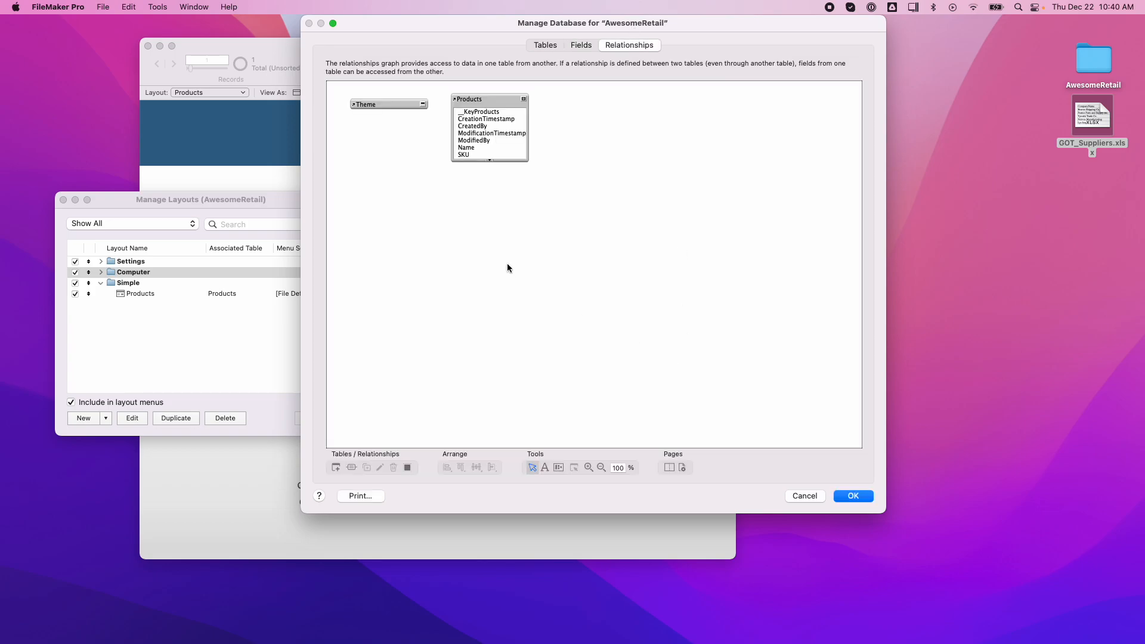
{"action": "left_click", "coordinate": [423, 104]}
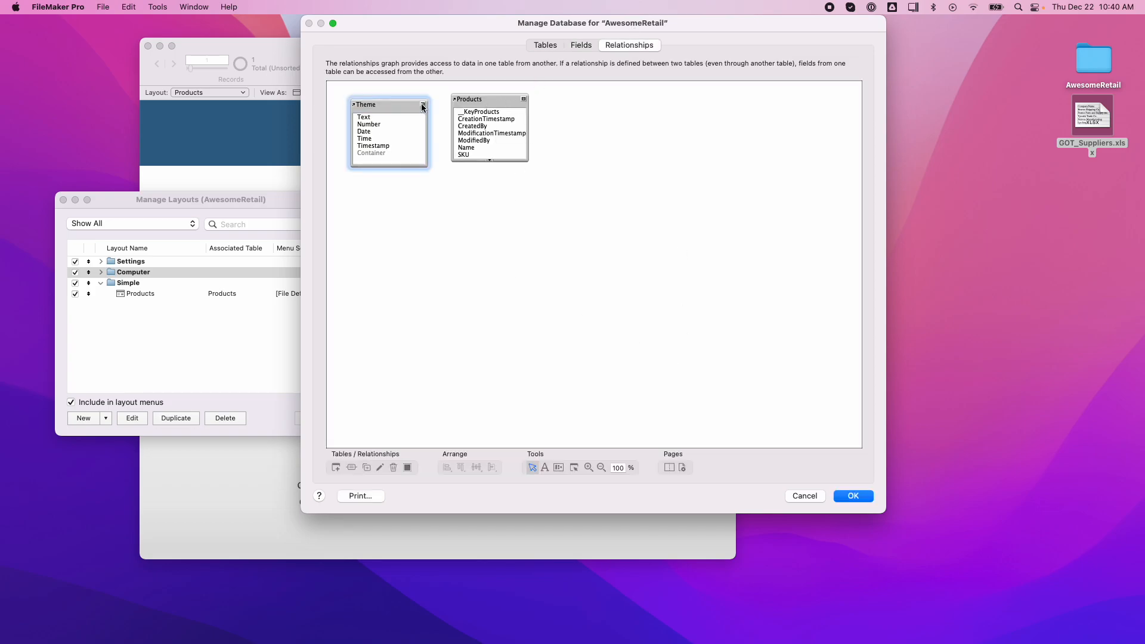
{"action": "left_click", "coordinate": [423, 105]}
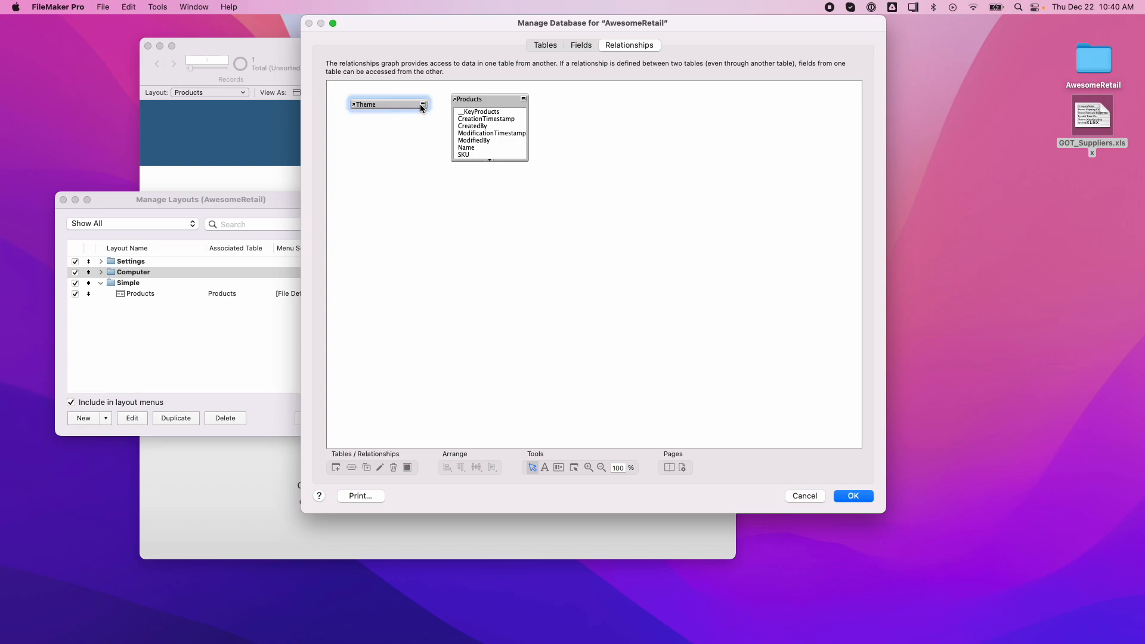
{"action": "left_click", "coordinate": [523, 102]}
{"action": "left_click_drag", "start_coordinate": [494, 101], "coordinate": [480, 104]}
{"action": "left_click", "coordinate": [526, 183]}
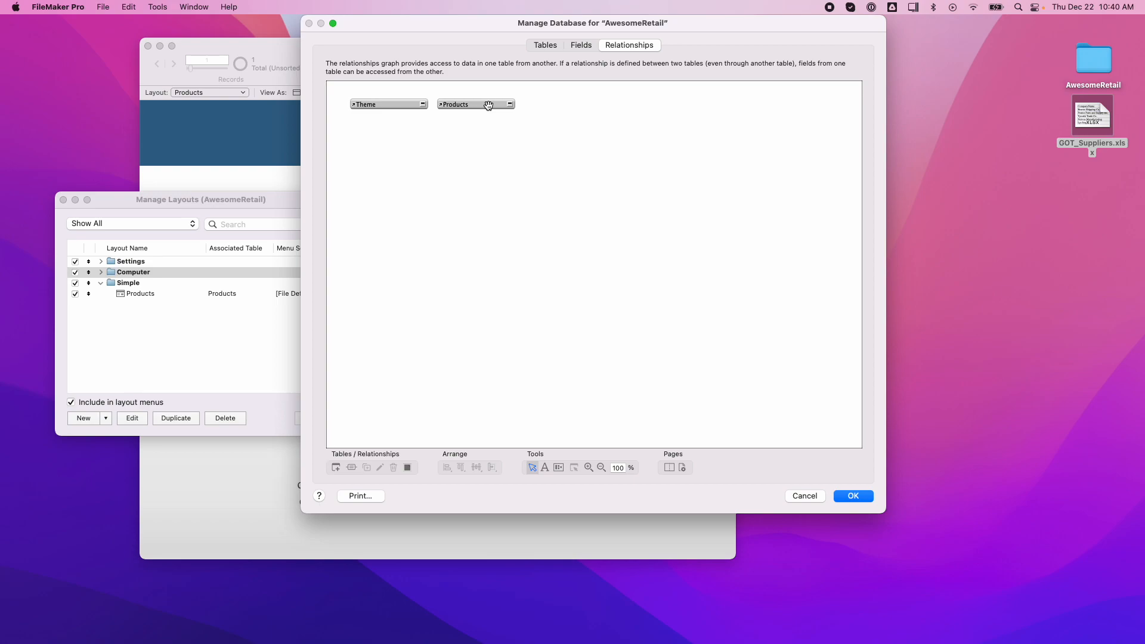
Duplicate the Products table occurrence as T1_Products, positioned below Theme in the relationships graph, and save the database definition
{"action": "left_click_drag", "start_coordinate": [487, 106], "coordinate": [393, 168]}
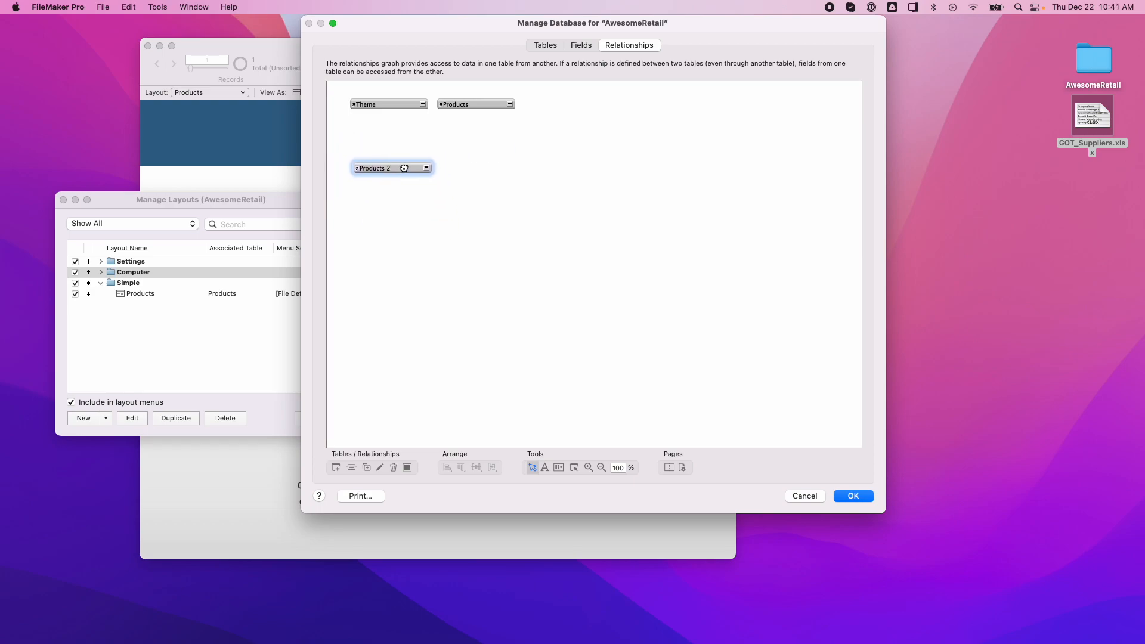
{"action": "double_click", "coordinate": [404, 168]}
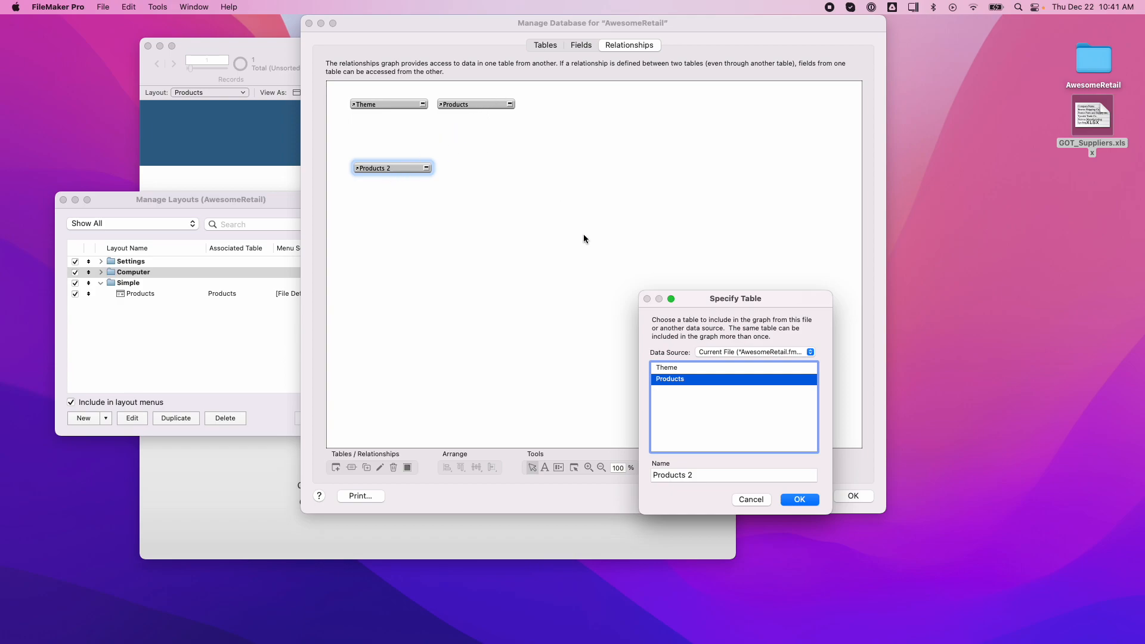
{"action": "triple_click", "coordinate": [688, 476]}
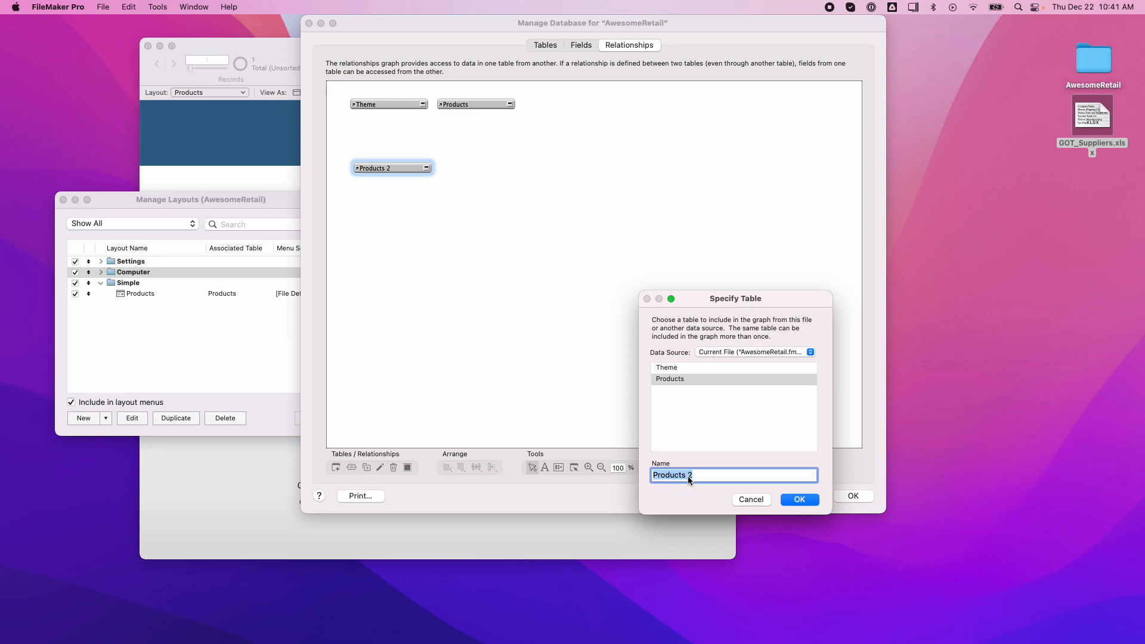
{"action": "type", "text": "TO"}
{"action": "key", "text": "BackSpace"}
{"action": "type", "text": "TO"}
{"action": "left_click", "coordinate": [663, 476]}
{"action": "key", "text": "BackSpace"}
{"action": "key", "text": "BackSpace"}
{"action": "type", "text": "Product"}
{"action": "left_click", "coordinate": [799, 500]}
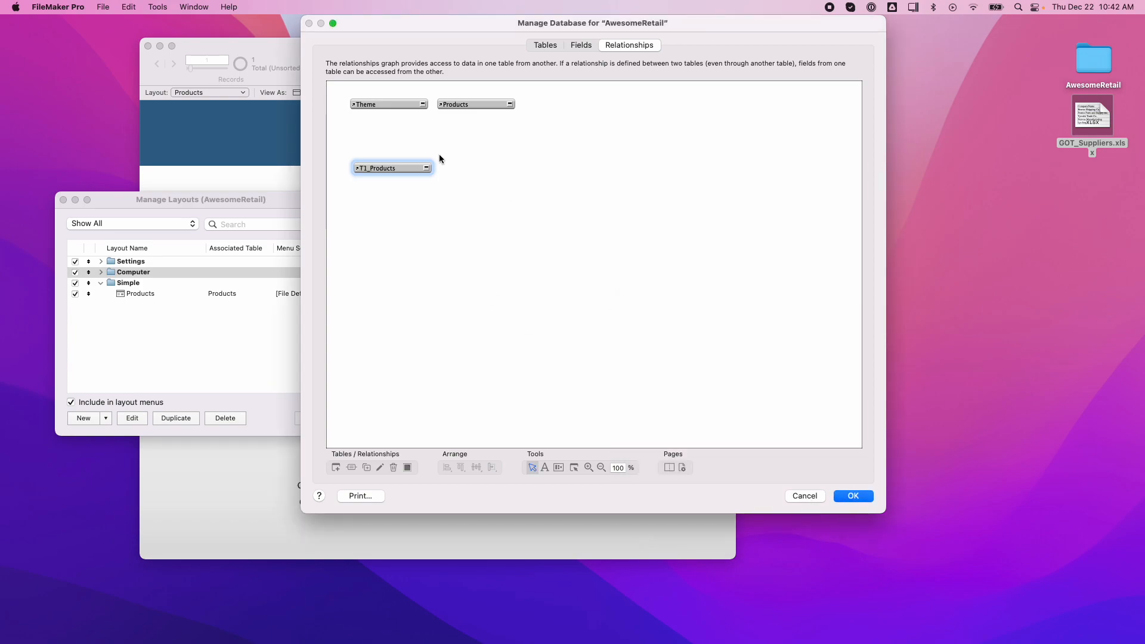
{"action": "left_click_drag", "start_coordinate": [405, 170], "coordinate": [403, 151]}
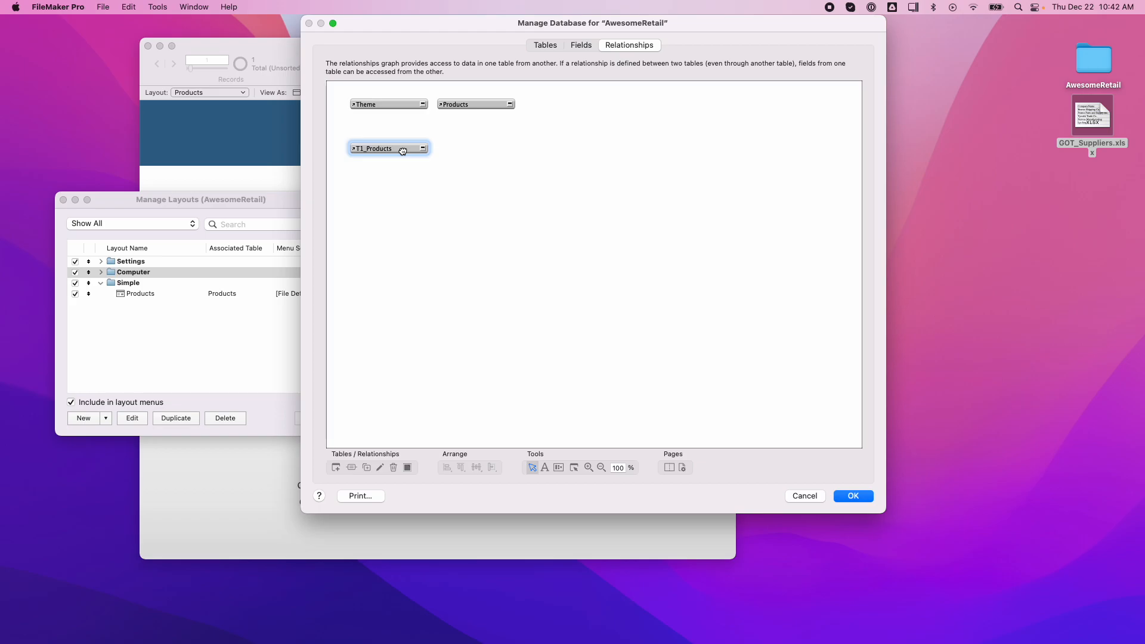
{"action": "left_click", "coordinate": [854, 495]}
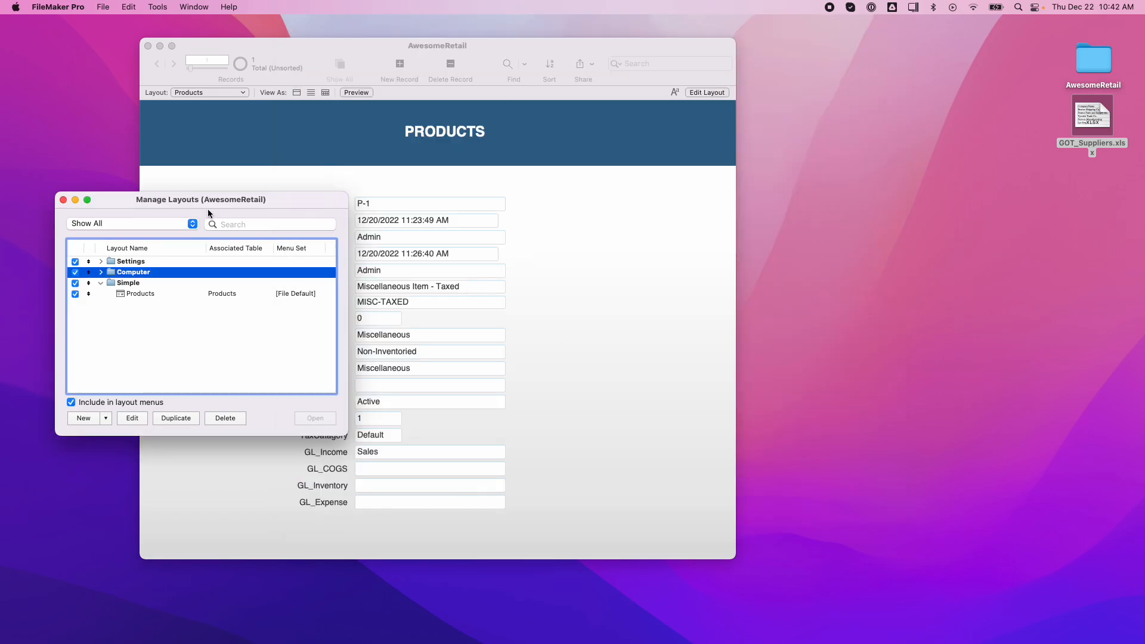
Reopen the database definition and check which graph occurrences belong to the Products table
{"action": "left_click", "coordinate": [300, 58]}
{"action": "key", "text": "super+shift+d"}
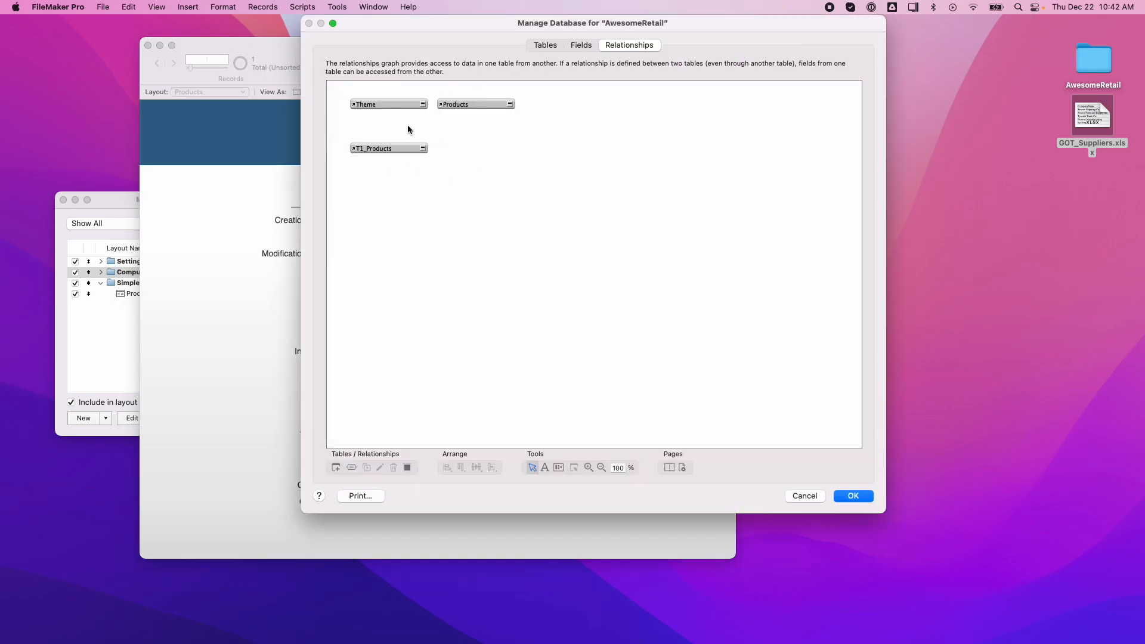
{"action": "left_click", "coordinate": [546, 46]}
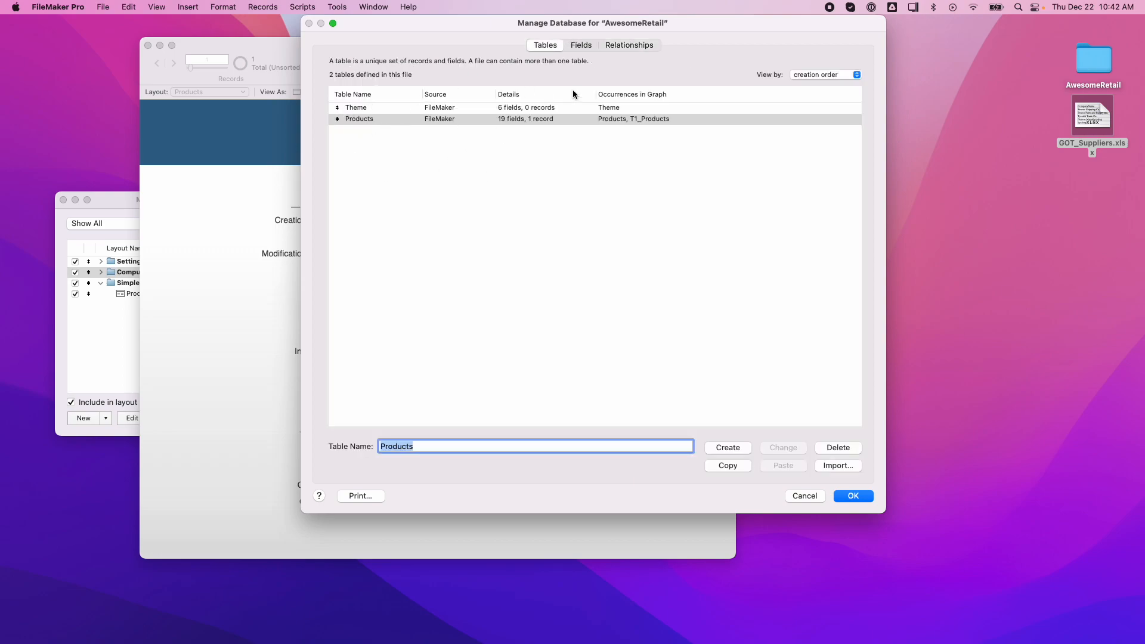
{"action": "left_click", "coordinate": [635, 47]}
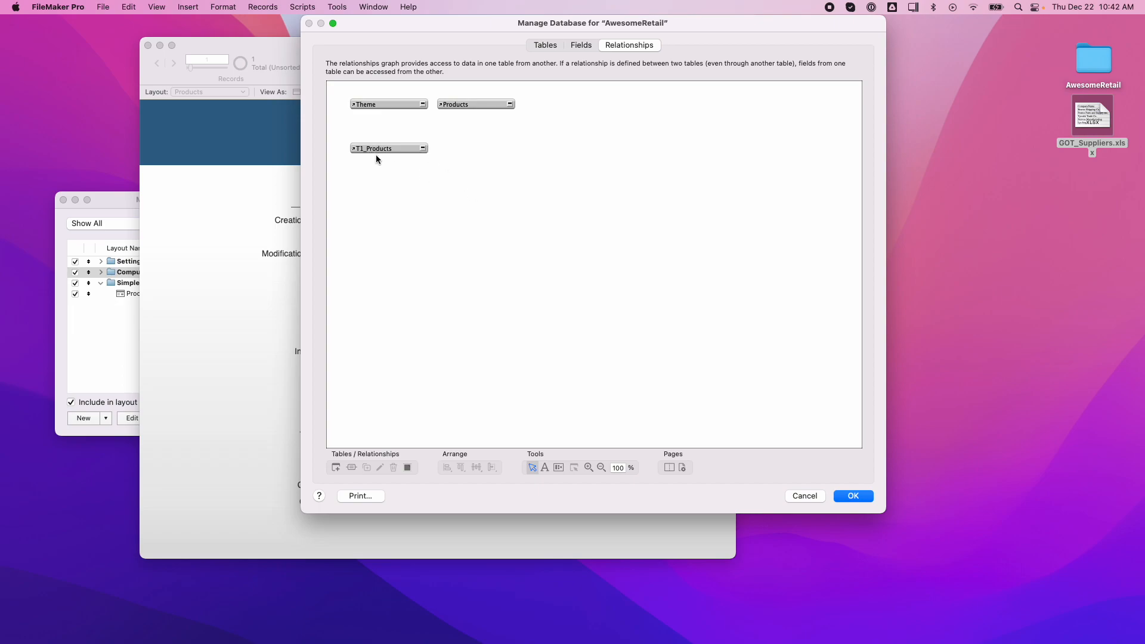
Shift T1_Products slightly down in the relationships graph, save it, and move the record window clear of the layout manager
{"action": "left_click_drag", "start_coordinate": [384, 149], "coordinate": [380, 155]}
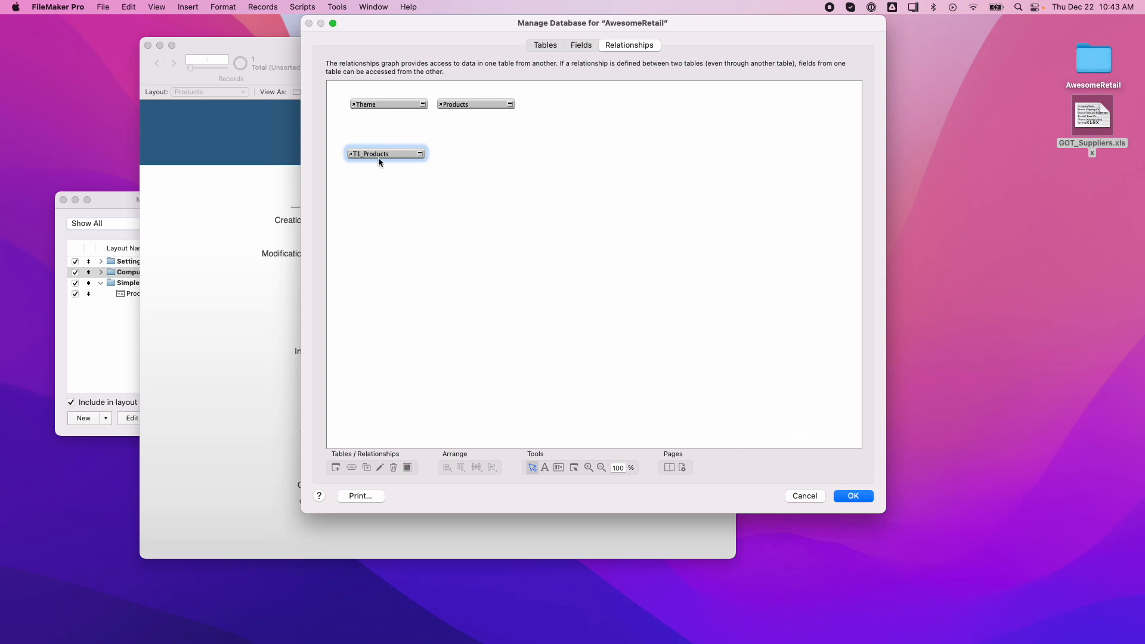
{"action": "left_click", "coordinate": [864, 497]}
{"action": "left_click_drag", "start_coordinate": [373, 59], "coordinate": [592, 38]}
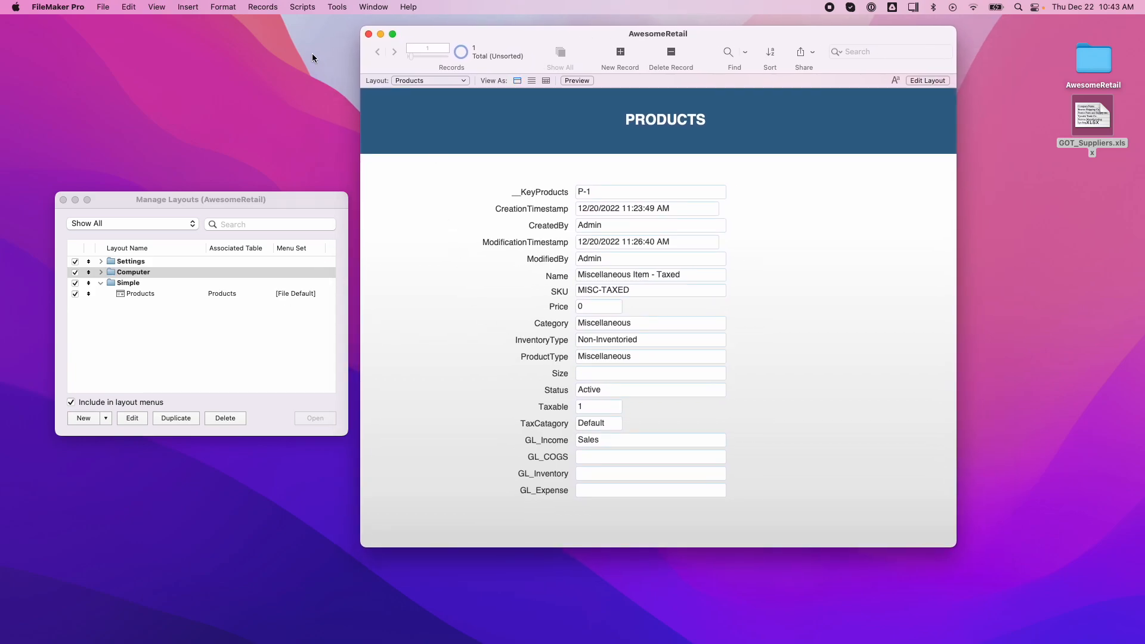
Bring up the layout manager and expand the Computer folder
{"action": "left_click", "coordinate": [98, 8]}
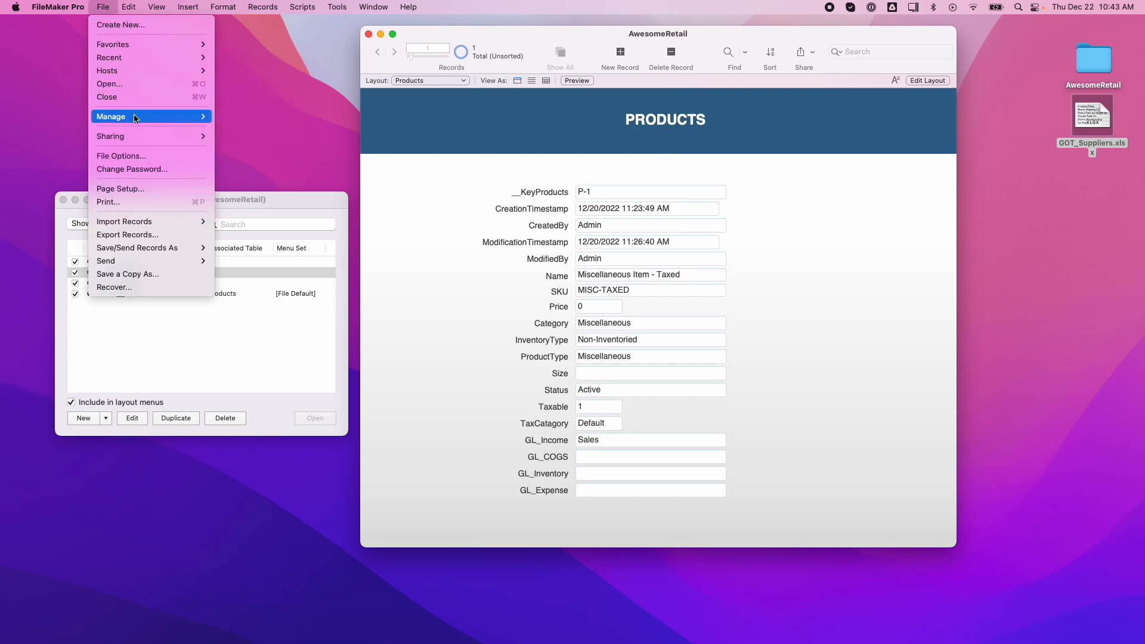
{"action": "mouse_move", "coordinate": [139, 117]}
{"action": "left_click", "coordinate": [274, 163]}
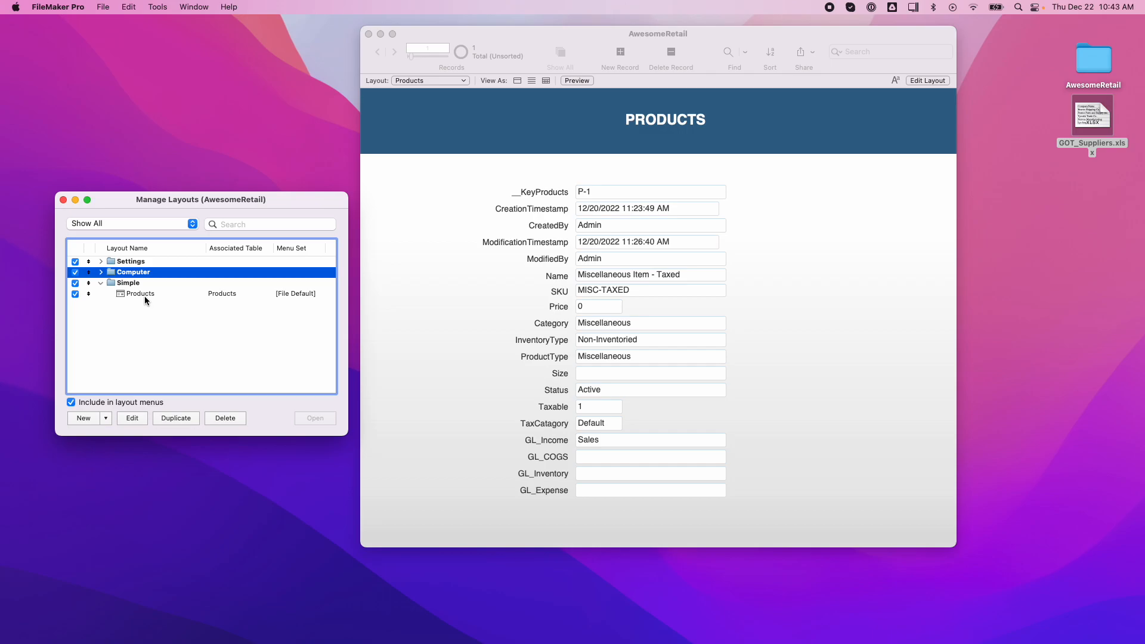
{"action": "left_click", "coordinate": [101, 272]}
Create a computer form layout named ProductCard in the Computer folder, showing records from T1_Products
{"action": "left_click", "coordinate": [99, 416]}
{"action": "left_click", "coordinate": [129, 432]}
{"action": "type", "text": "P"}
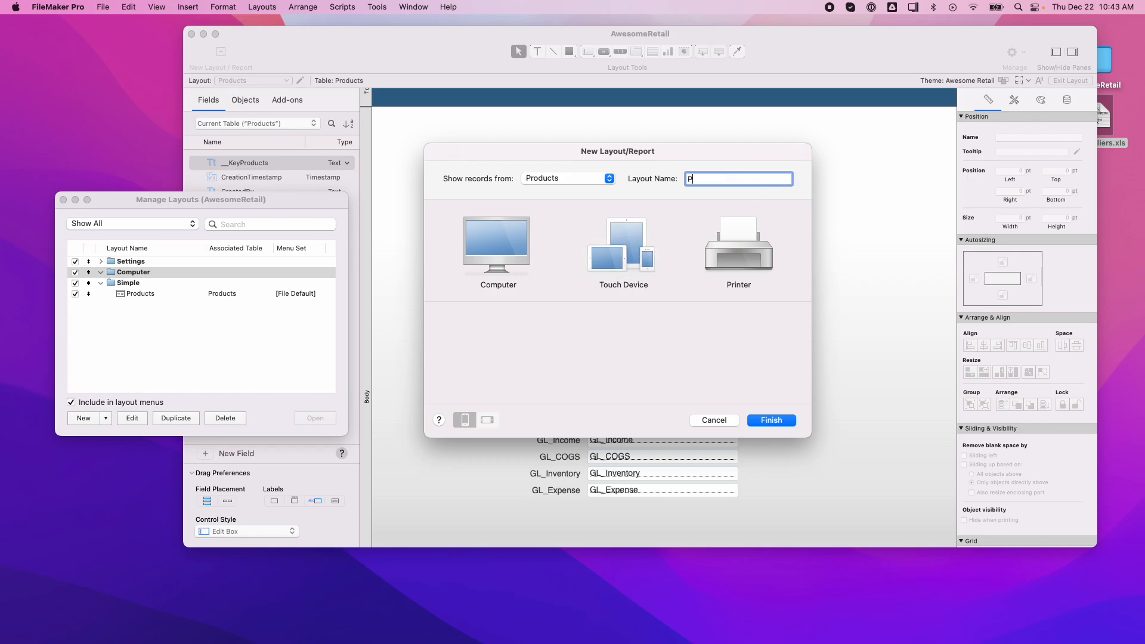
{"action": "type", "text": "roductCard"}
{"action": "left_click", "coordinate": [572, 179]}
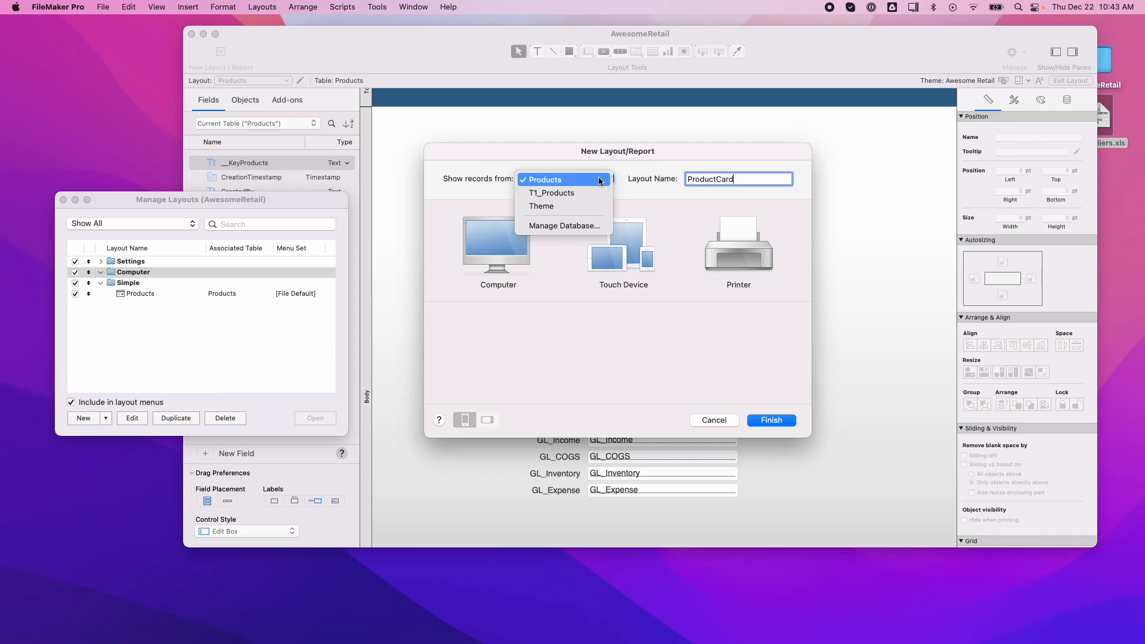
{"action": "left_click", "coordinate": [571, 193]}
{"action": "left_click", "coordinate": [497, 245]}
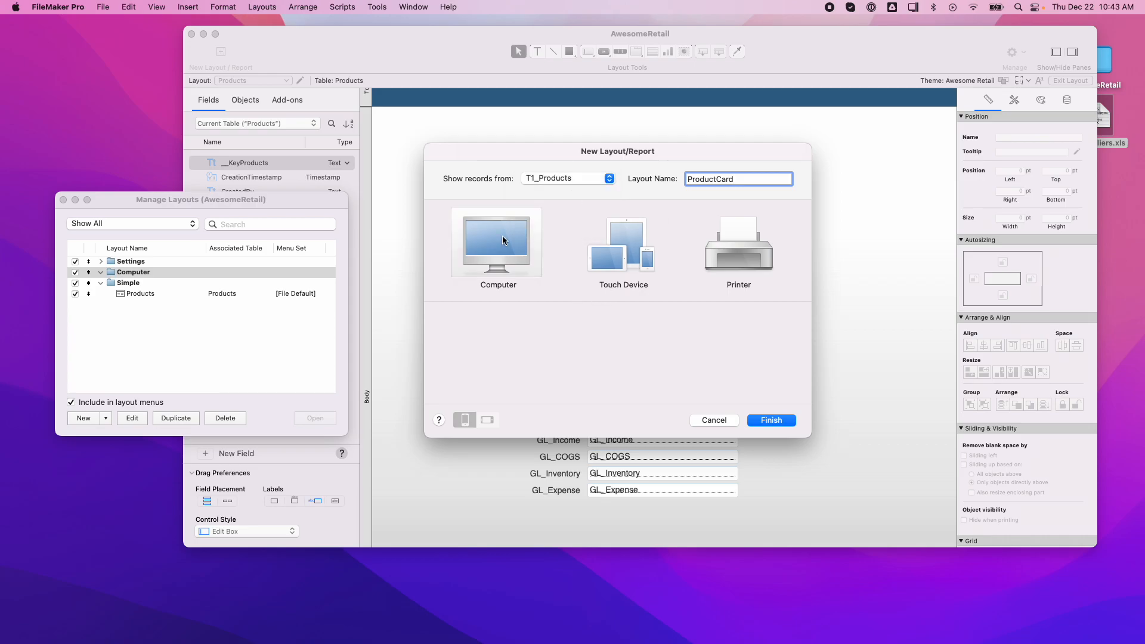
{"action": "left_click", "coordinate": [493, 343]}
{"action": "left_click", "coordinate": [770, 420]}
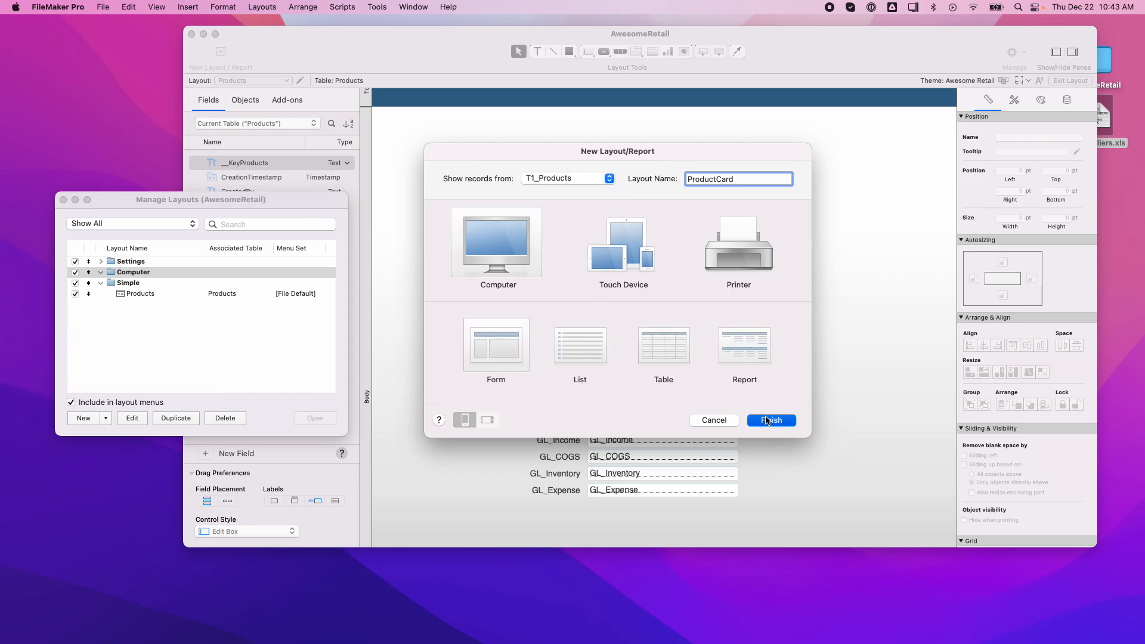
Delete the Top Navigation part from the ProductCard layout
{"action": "left_click_drag", "start_coordinate": [438, 49], "coordinate": [460, 102]}
{"action": "left_click_drag", "start_coordinate": [392, 154], "coordinate": [421, 188]}
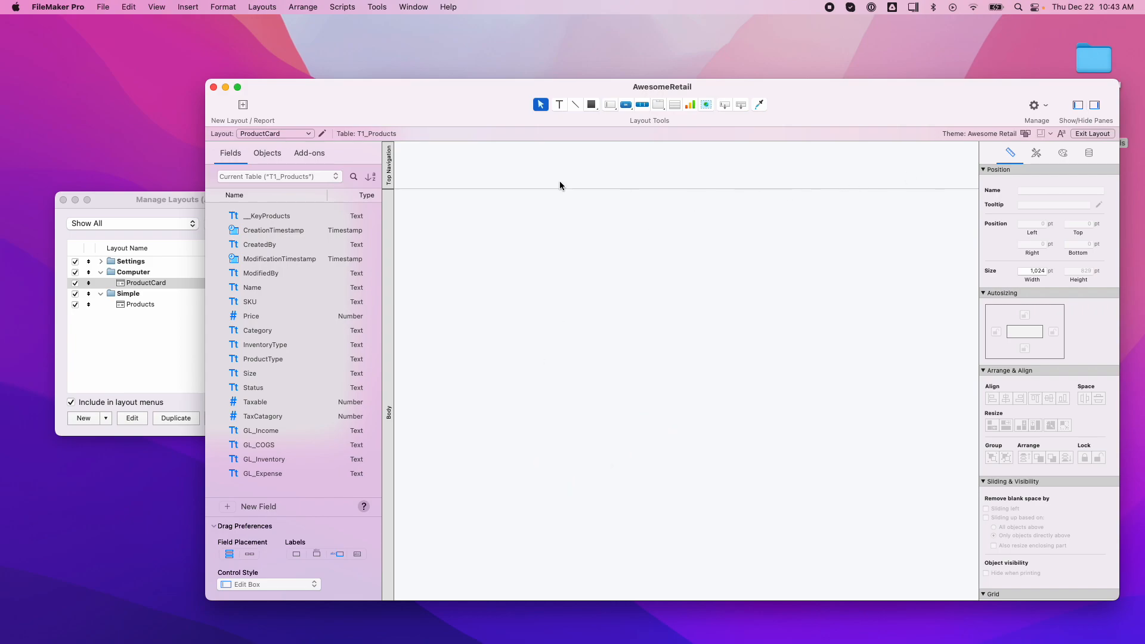
{"action": "left_click", "coordinate": [386, 161]}
{"action": "left_click_drag", "start_coordinate": [485, 90], "coordinate": [422, 72]}
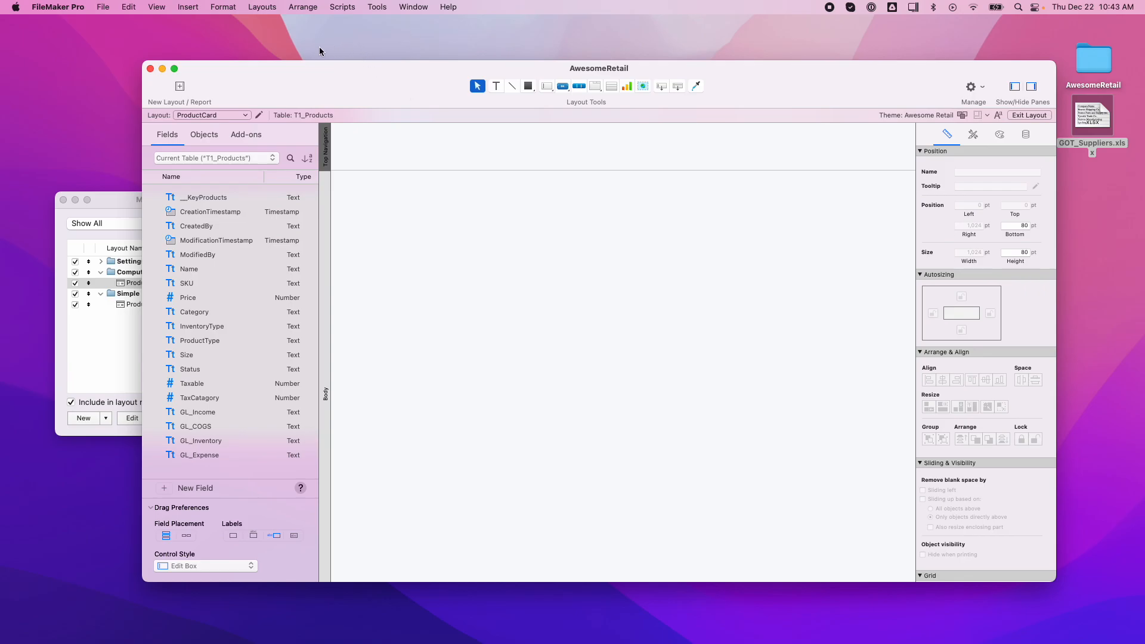
{"action": "left_click", "coordinate": [302, 8]}
{"action": "mouse_move", "coordinate": [257, 8]}
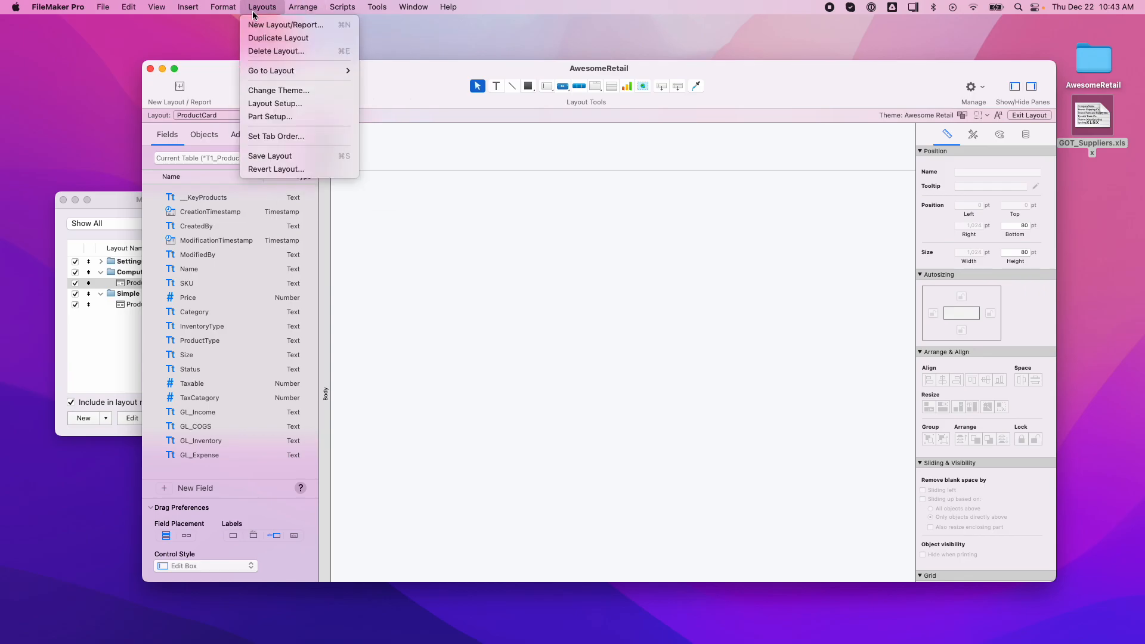
{"action": "left_click", "coordinate": [270, 116]}
{"action": "left_click", "coordinate": [489, 381]}
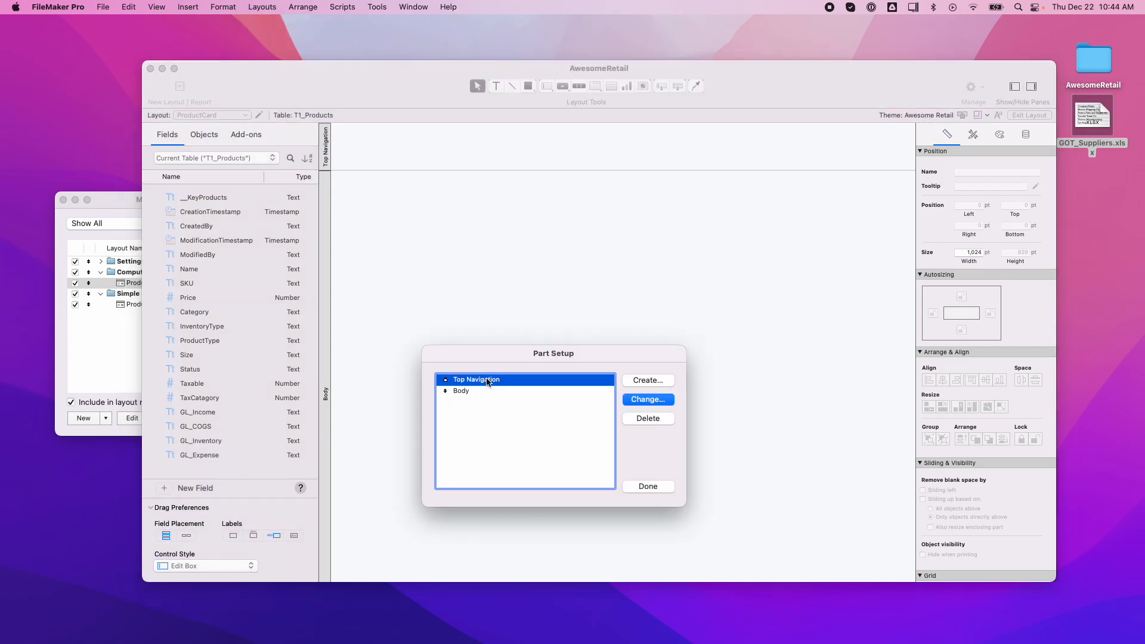
{"action": "left_click", "coordinate": [649, 419]}
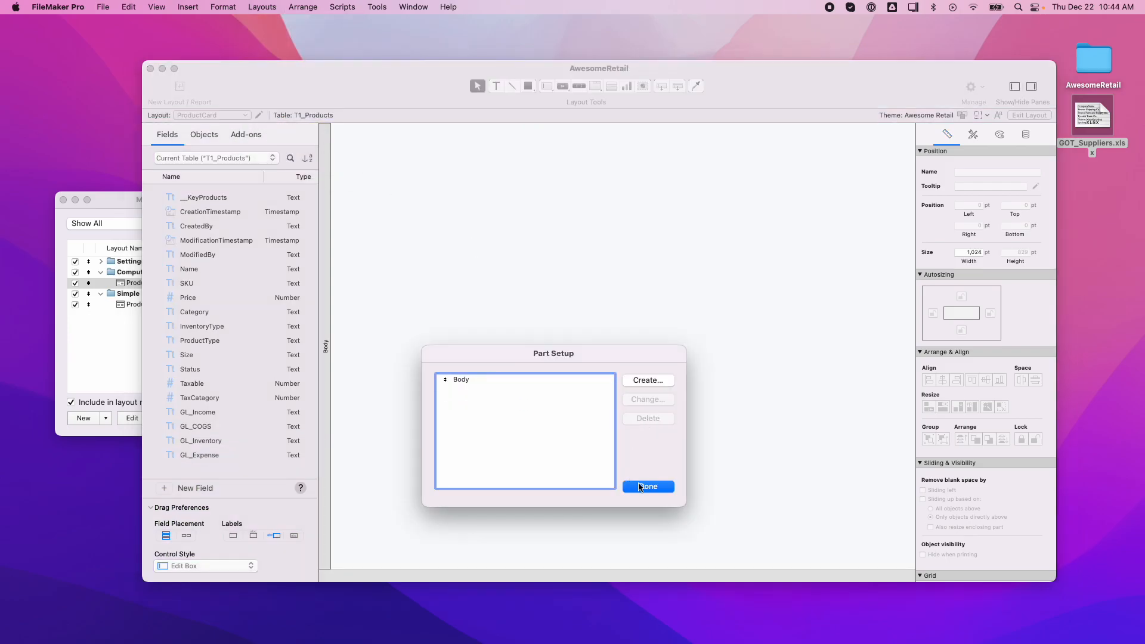
{"action": "left_click", "coordinate": [648, 487]}
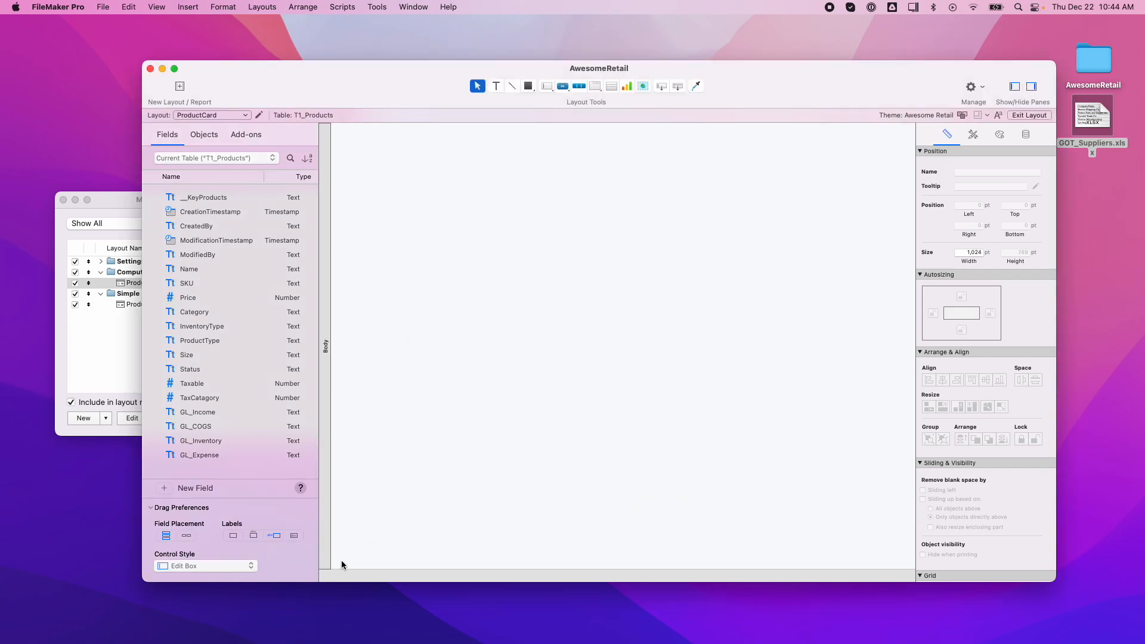
Shorten the Body part to about 500 pt high and set the layout width to 400 pt
{"action": "left_click_drag", "start_coordinate": [342, 568], "coordinate": [374, 421]}
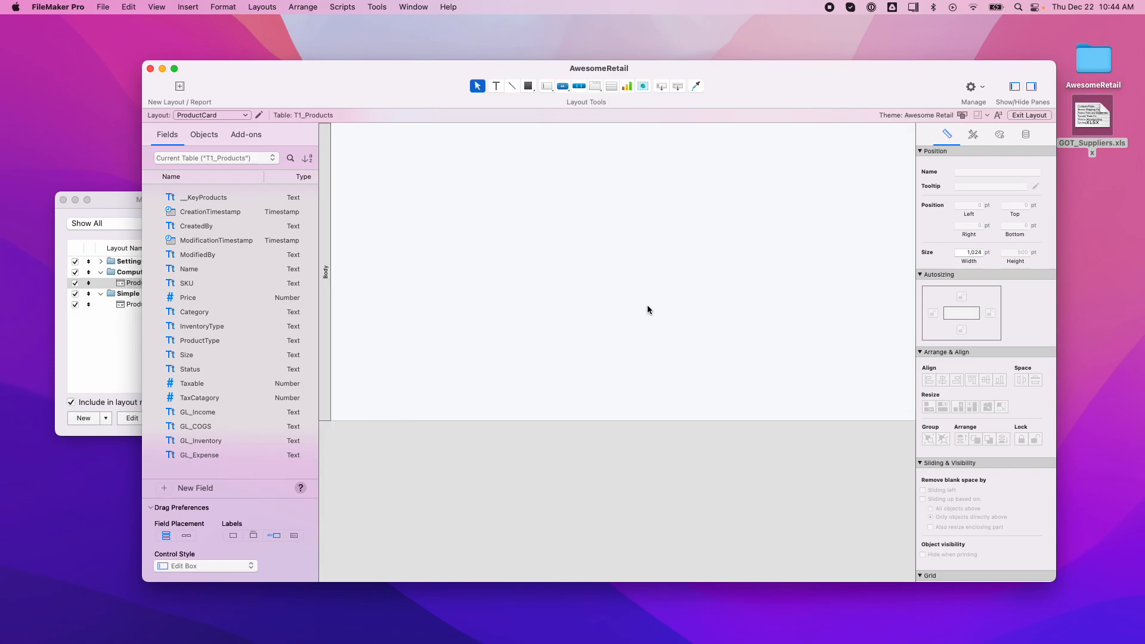
{"action": "scroll", "coordinate": [859, 200], "scroll_direction": "right", "scroll_amount": 3}
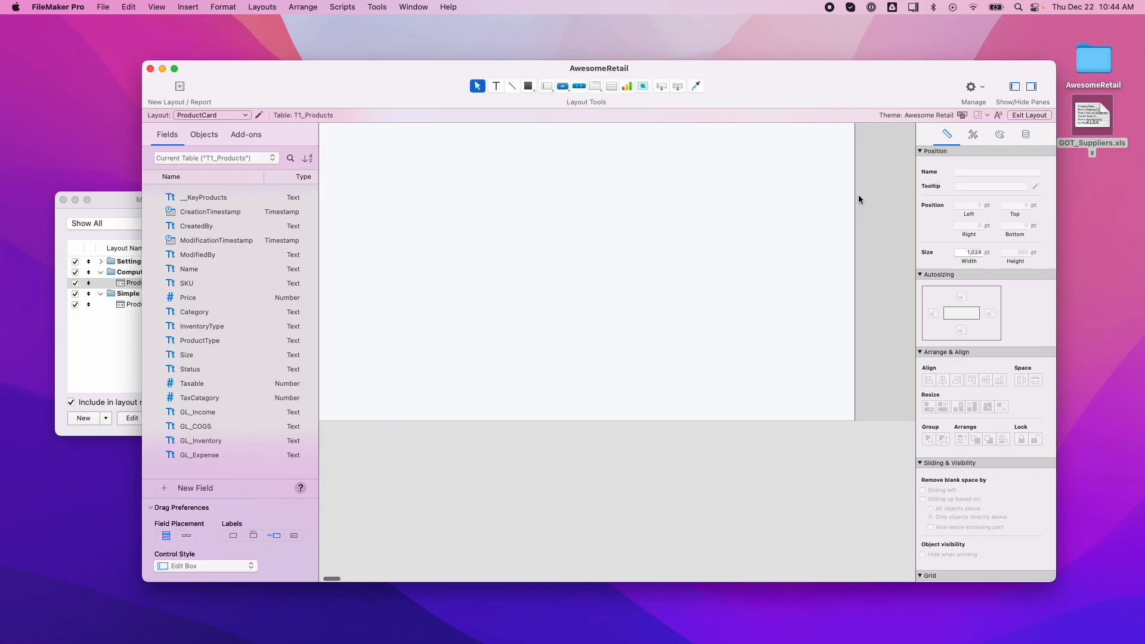
{"action": "left_click_drag", "start_coordinate": [848, 206], "coordinate": [418, 253]}
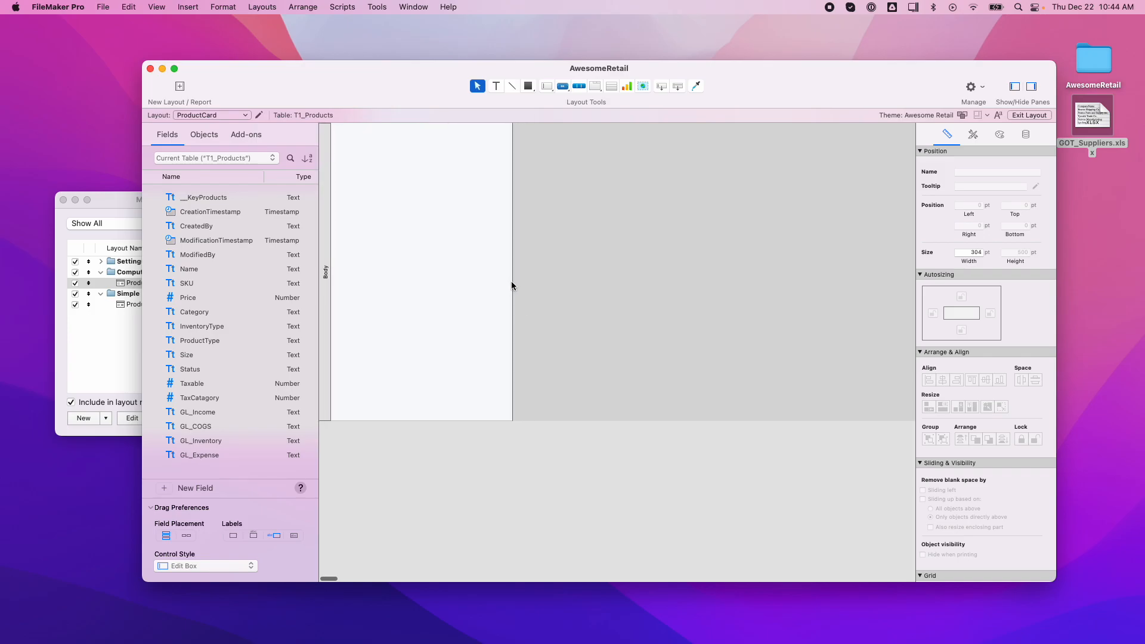
{"action": "left_click_drag", "start_coordinate": [511, 283], "coordinate": [586, 283]}
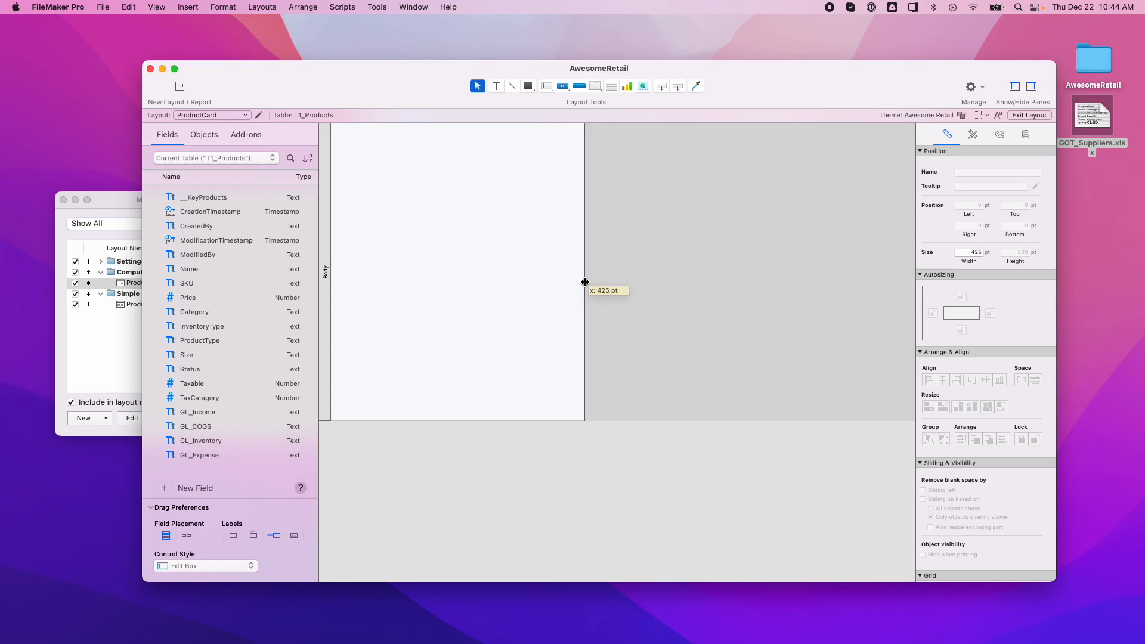
{"action": "left_click_drag", "start_coordinate": [585, 282], "coordinate": [570, 282]}
{"action": "double_click", "coordinate": [979, 250]}
{"action": "type", "text": "400"}
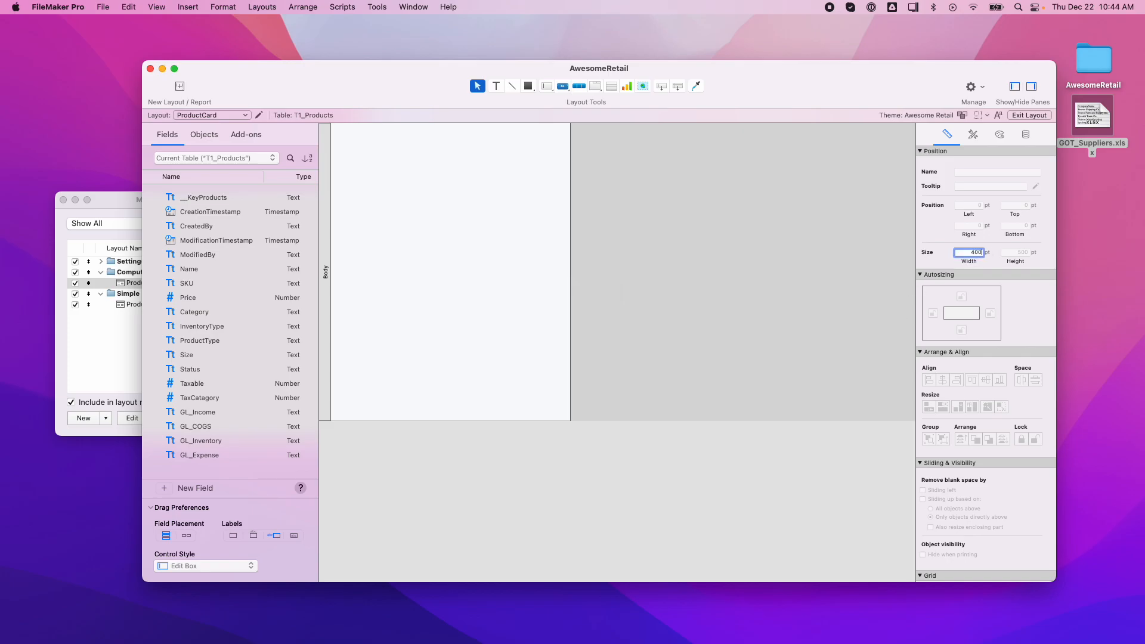
{"action": "key", "text": "Return"}
{"action": "left_click", "coordinate": [631, 338]}
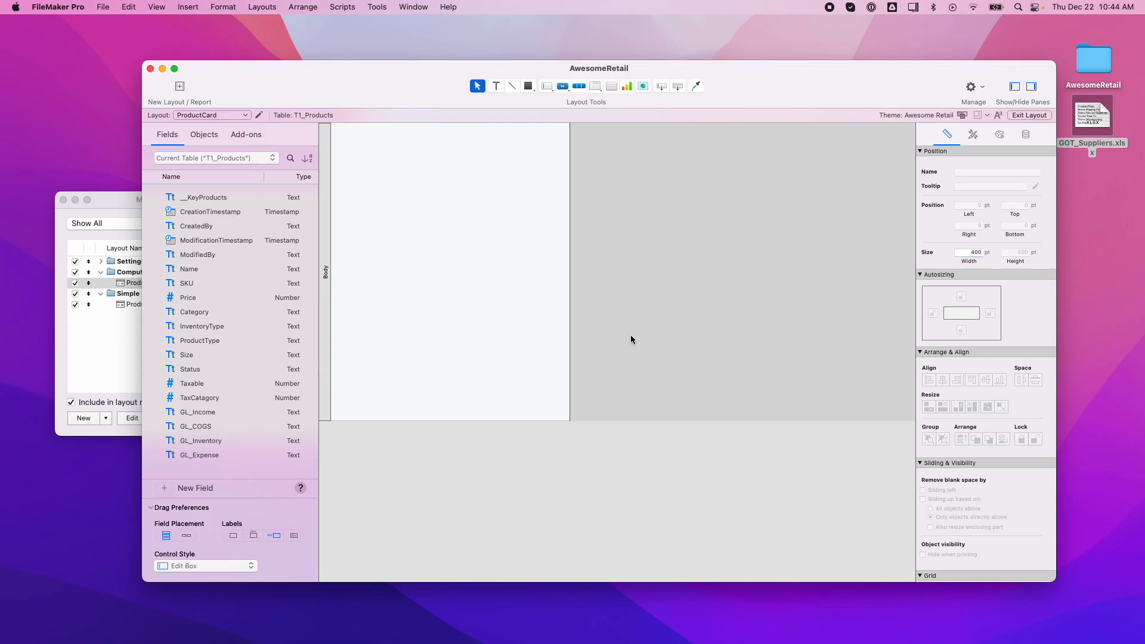
Select the Body part of ProductCard and show its available theme styles
{"action": "left_click_drag", "start_coordinate": [417, 83], "coordinate": [503, 77]}
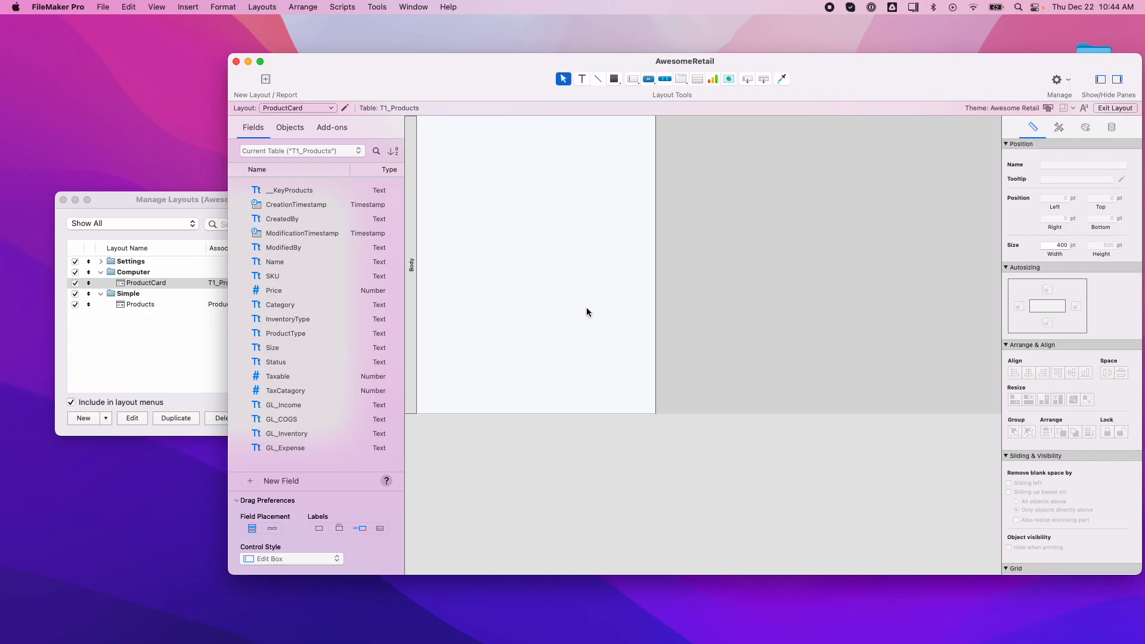
{"action": "left_click", "coordinate": [412, 272]}
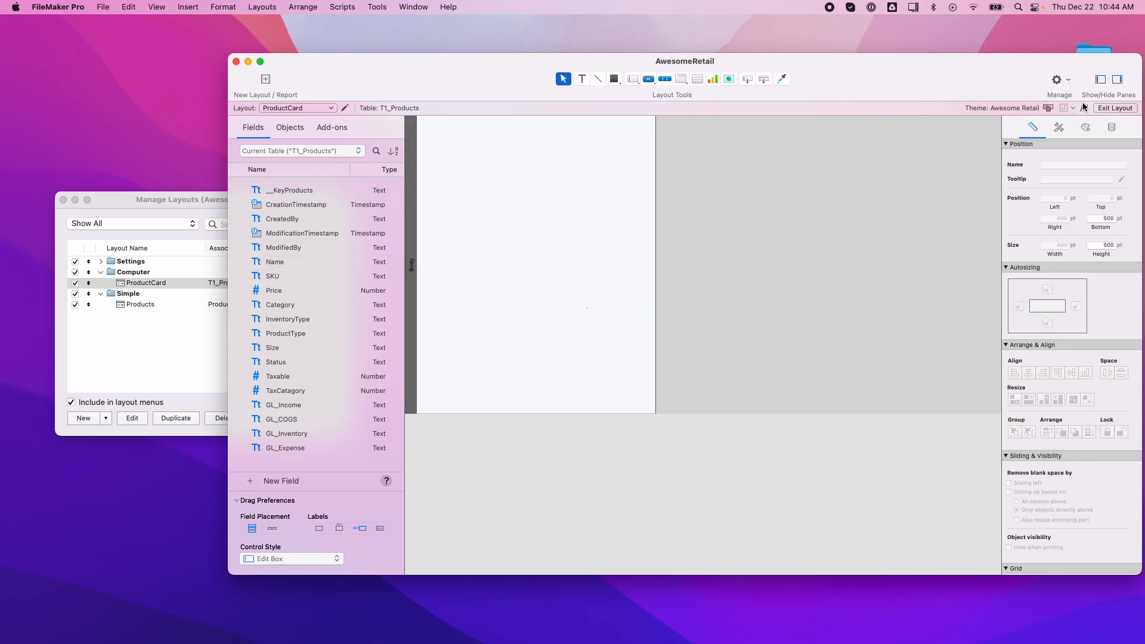
{"action": "left_click", "coordinate": [1060, 128]}
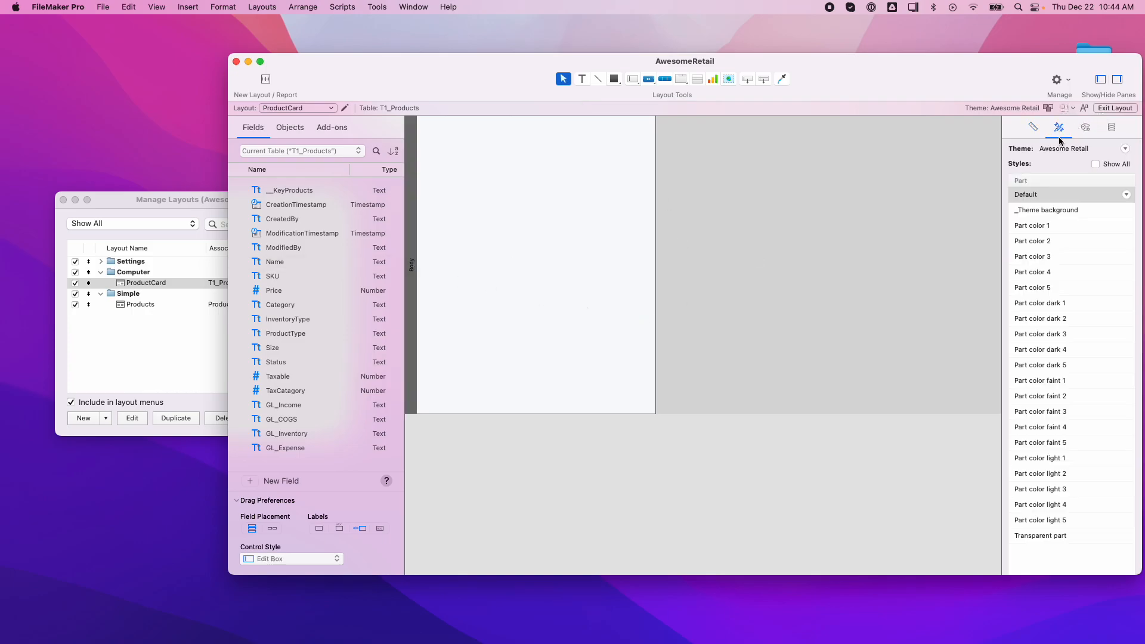
Try the styles Part color 1 through Part color 5 on the Body part
{"action": "left_click", "coordinate": [1054, 227]}
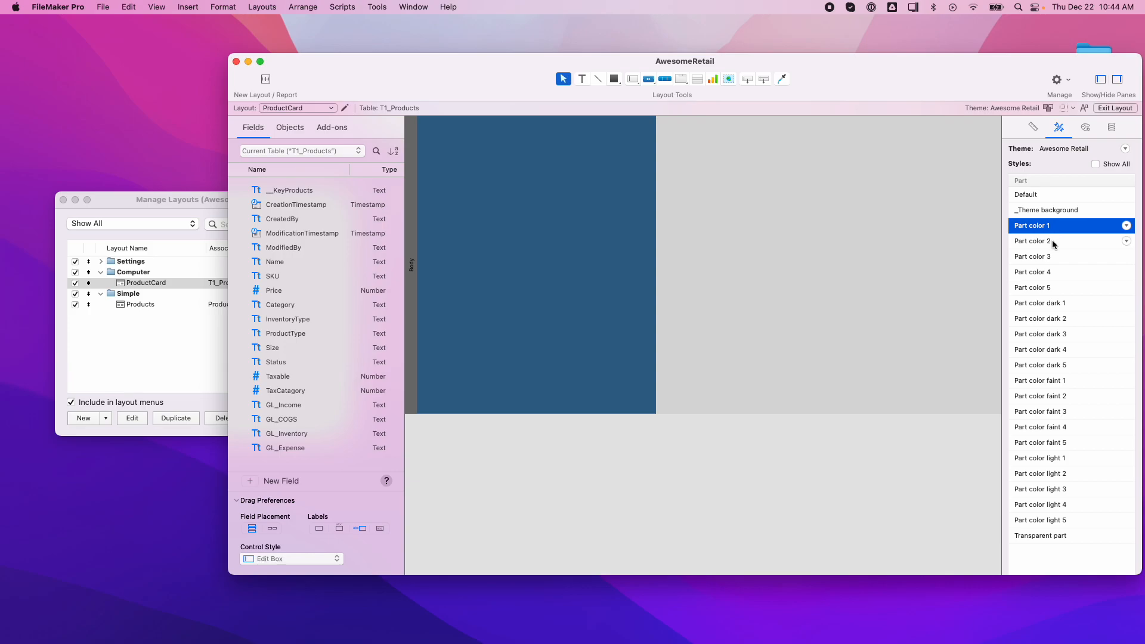
{"action": "left_click", "coordinate": [1053, 243]}
{"action": "left_click", "coordinate": [1054, 257]}
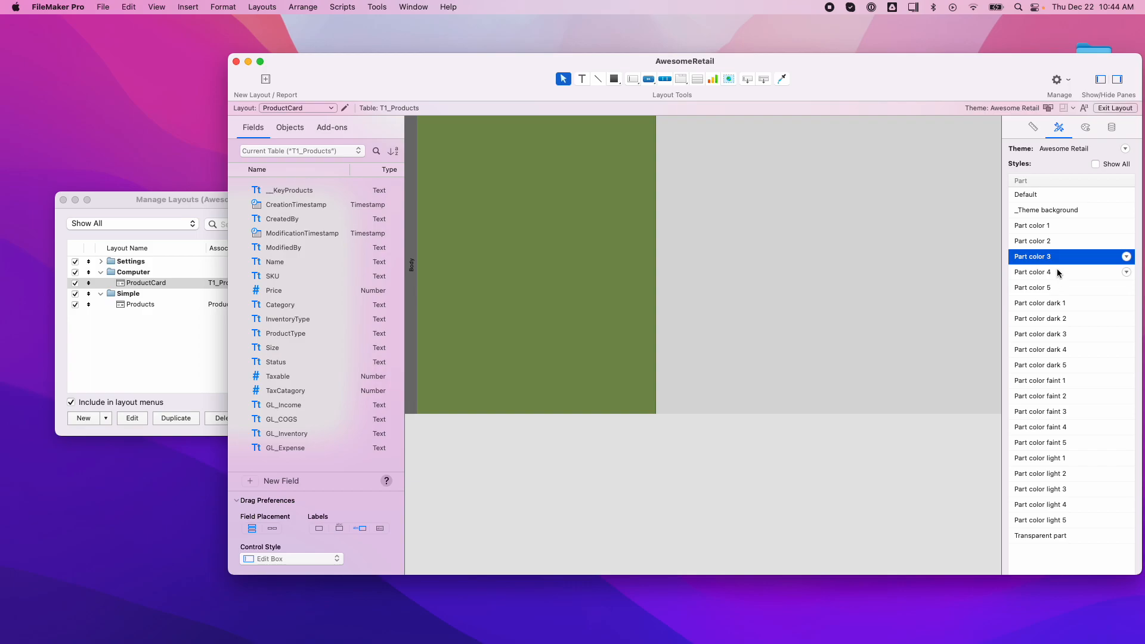
{"action": "left_click", "coordinate": [1058, 273]}
{"action": "left_click", "coordinate": [1048, 289]}
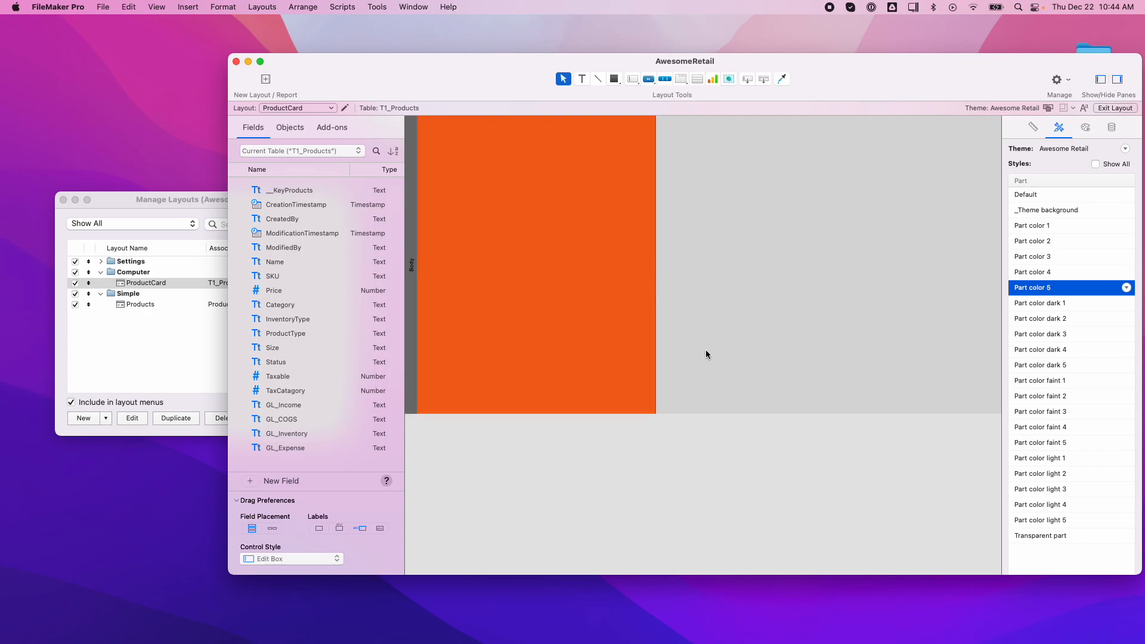
Try Part color dark 4 and Part color 5 down to 1 on the Body part, alternating between Part color 1 and 2
{"action": "left_click", "coordinate": [1045, 243]}
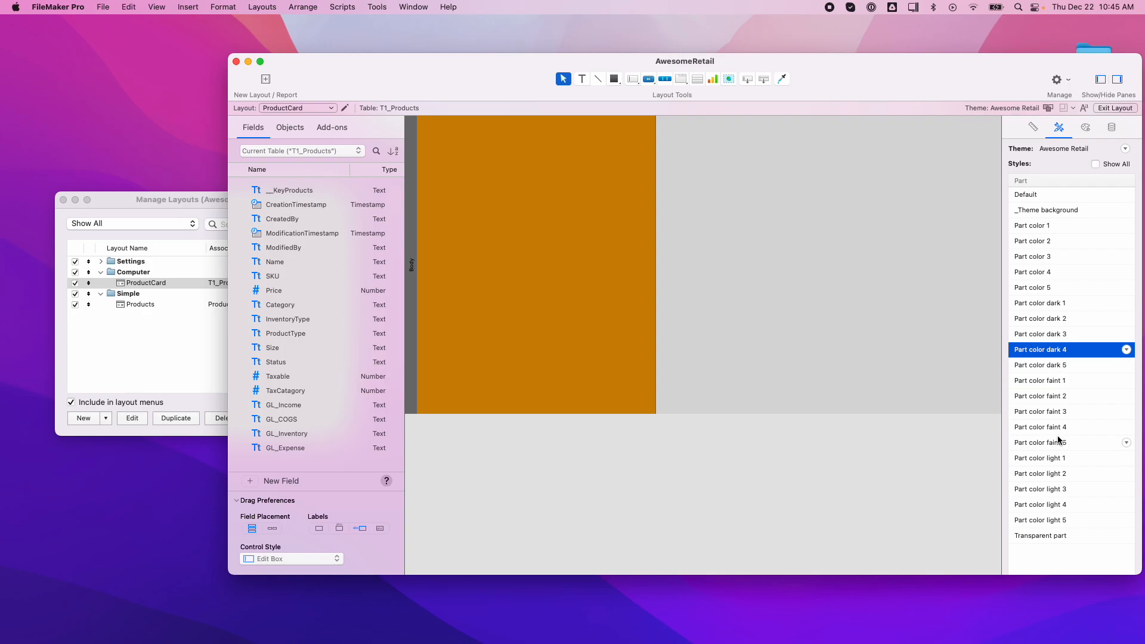
{"action": "left_click", "coordinate": [1031, 289]}
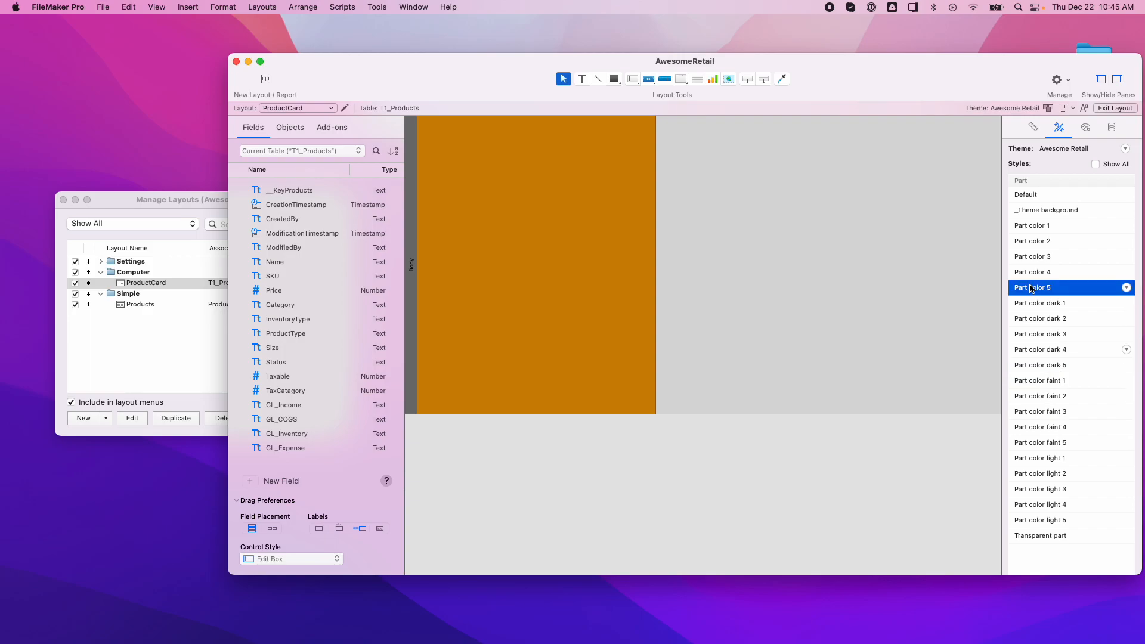
{"action": "left_click", "coordinate": [1031, 272]}
{"action": "left_click", "coordinate": [1031, 257]}
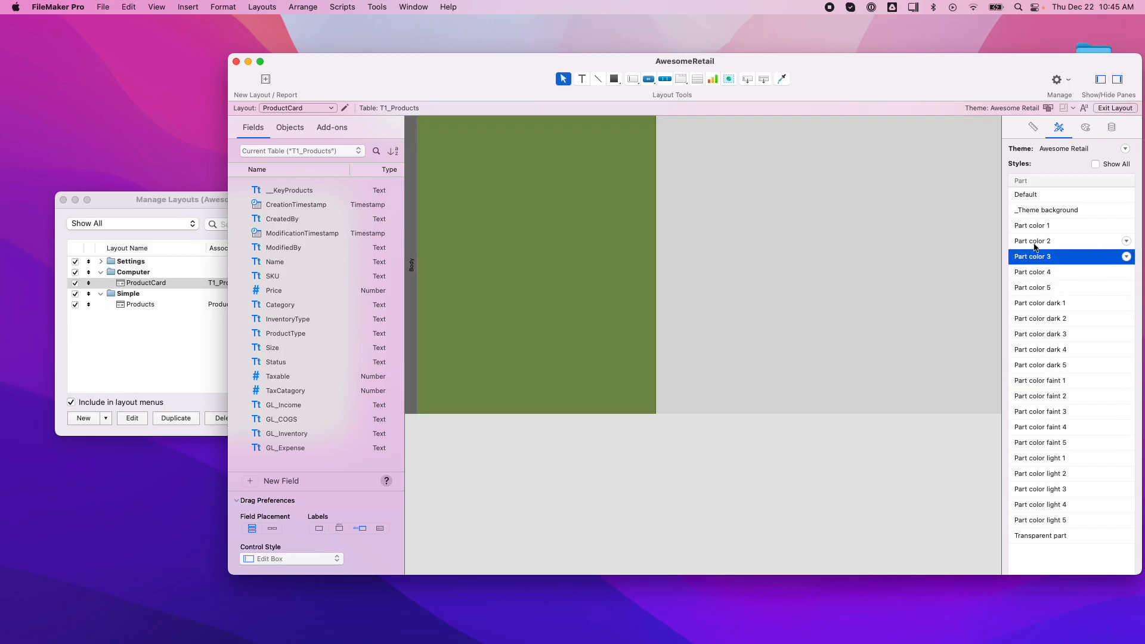
{"action": "left_click", "coordinate": [1040, 241]}
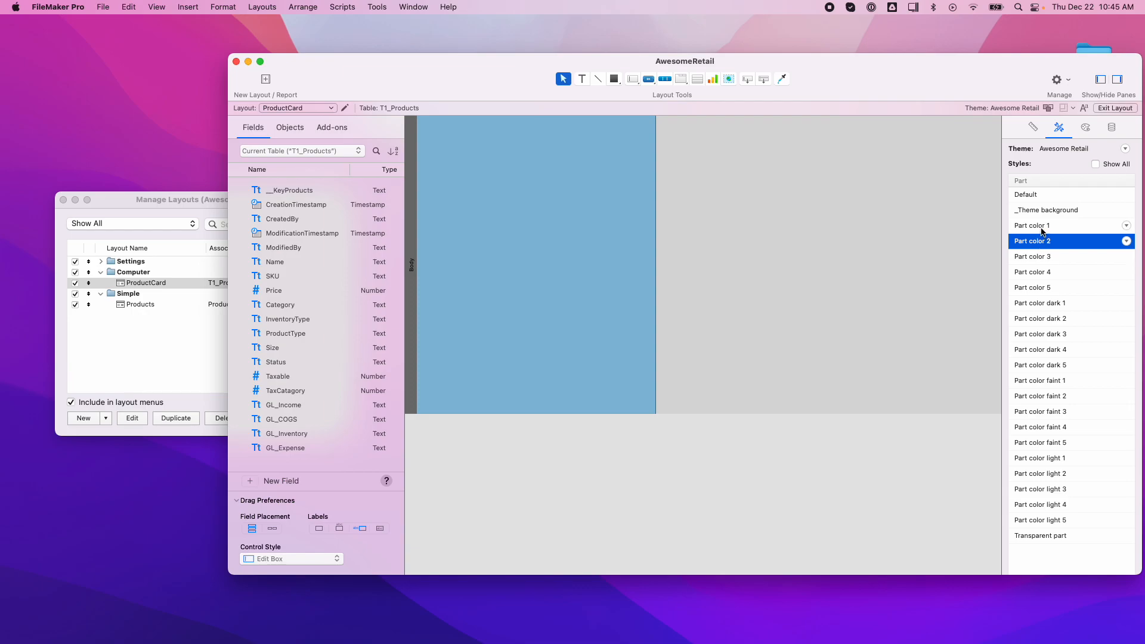
{"action": "left_click", "coordinate": [1041, 227]}
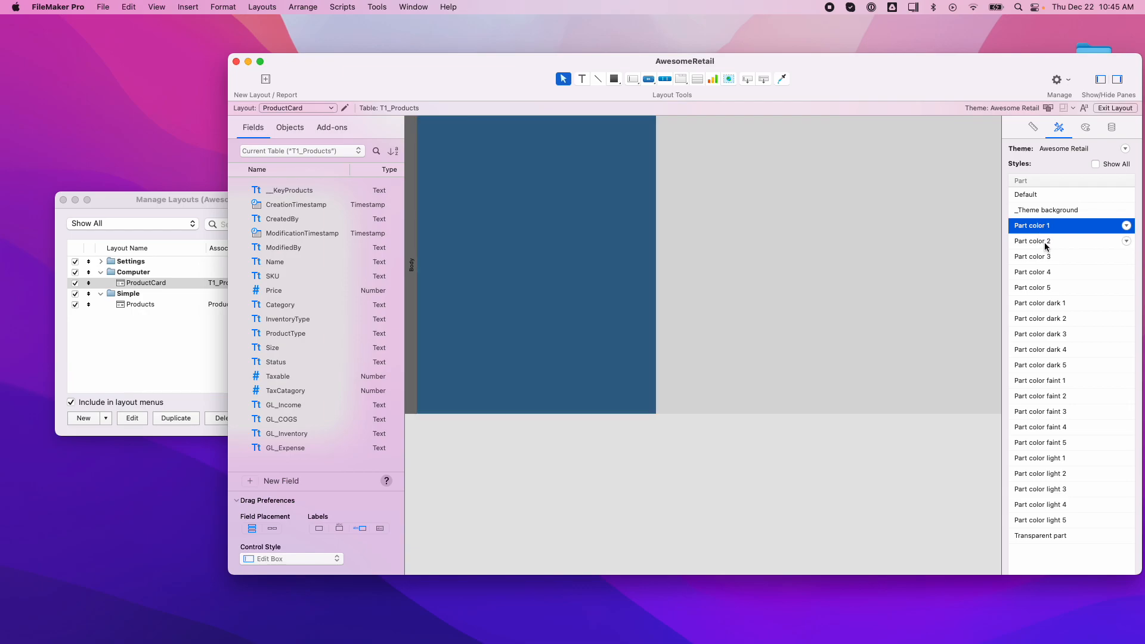
{"action": "left_click", "coordinate": [1047, 244]}
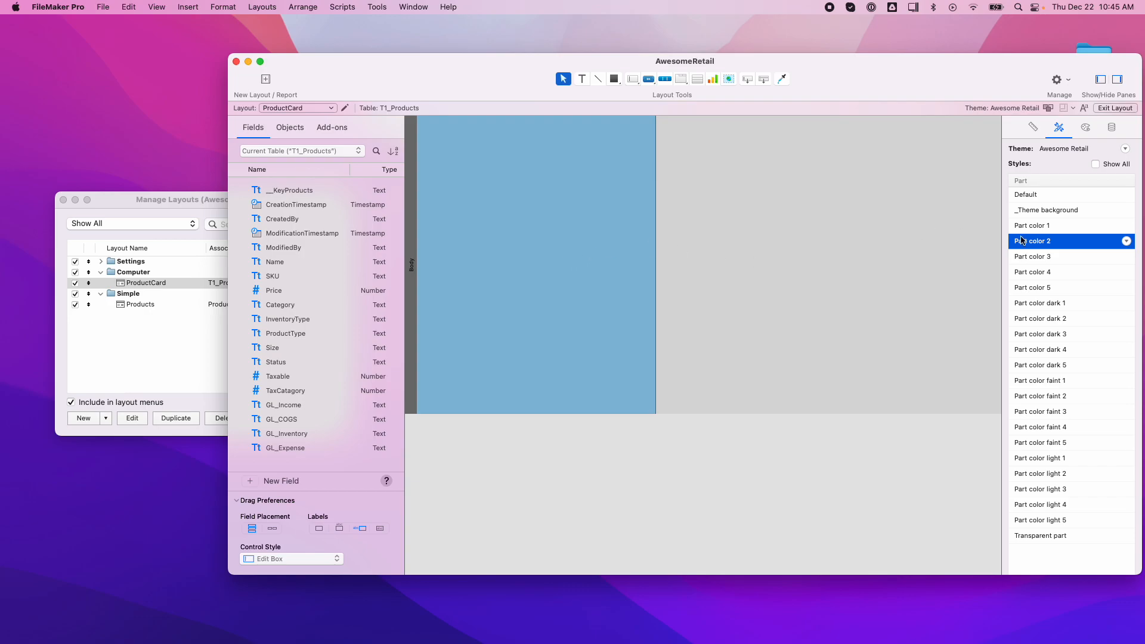
{"action": "left_click", "coordinate": [1049, 226]}
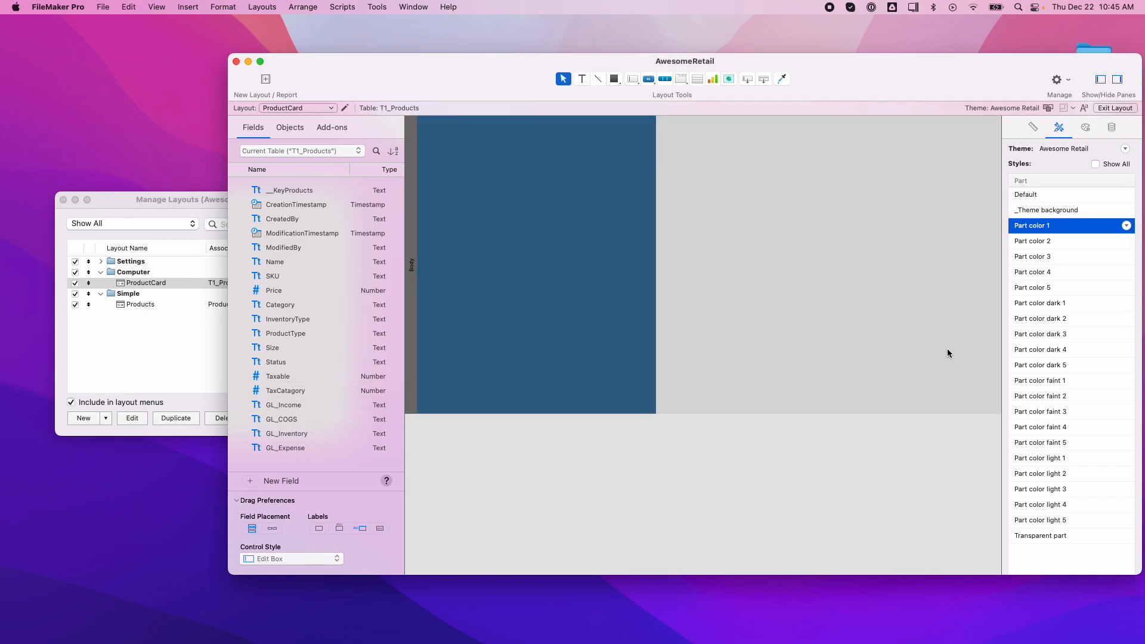
Apply the Part color 2 style to the Body part and bring the layout manager to the front
{"action": "left_click", "coordinate": [1044, 244]}
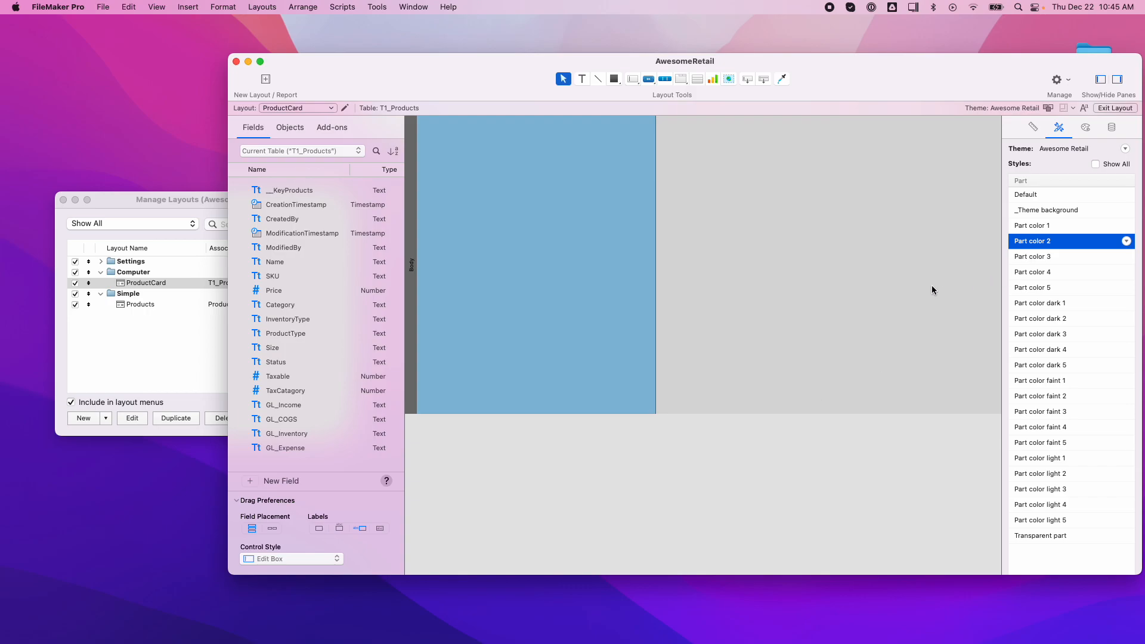
{"action": "left_click", "coordinate": [878, 312]}
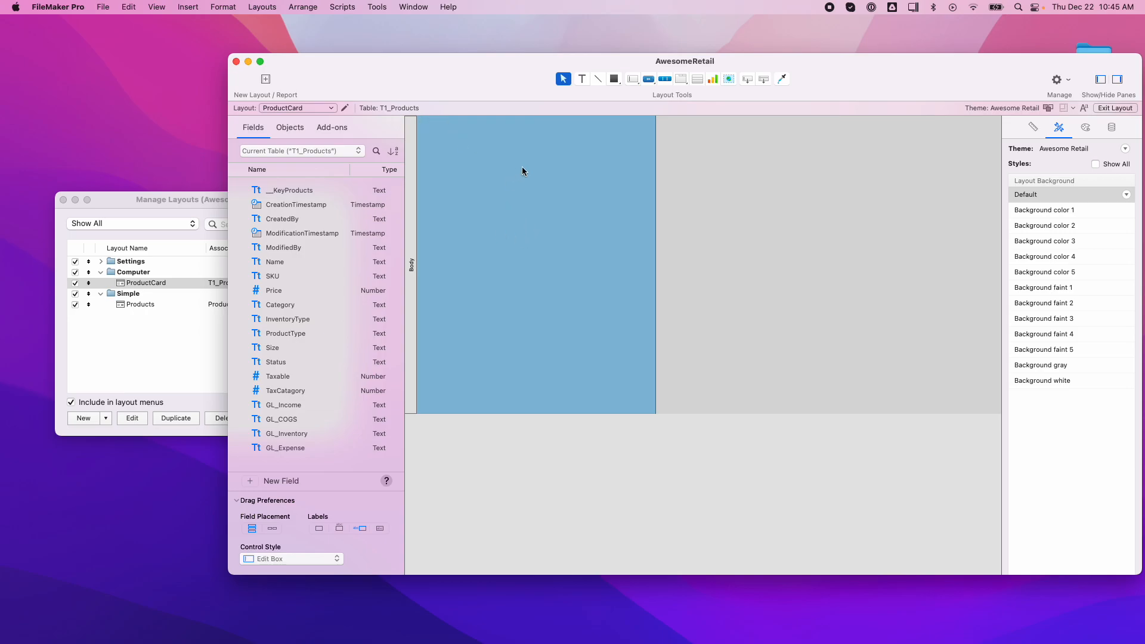
{"action": "left_click_drag", "start_coordinate": [510, 78], "coordinate": [464, 74]}
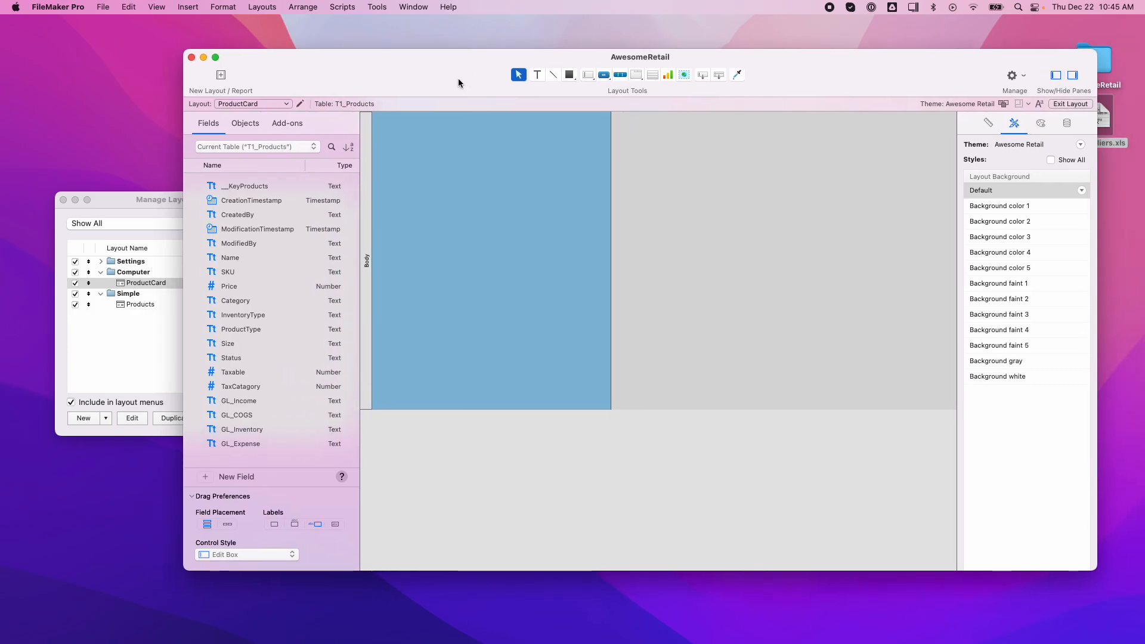
{"action": "left_click", "coordinate": [118, 199]}
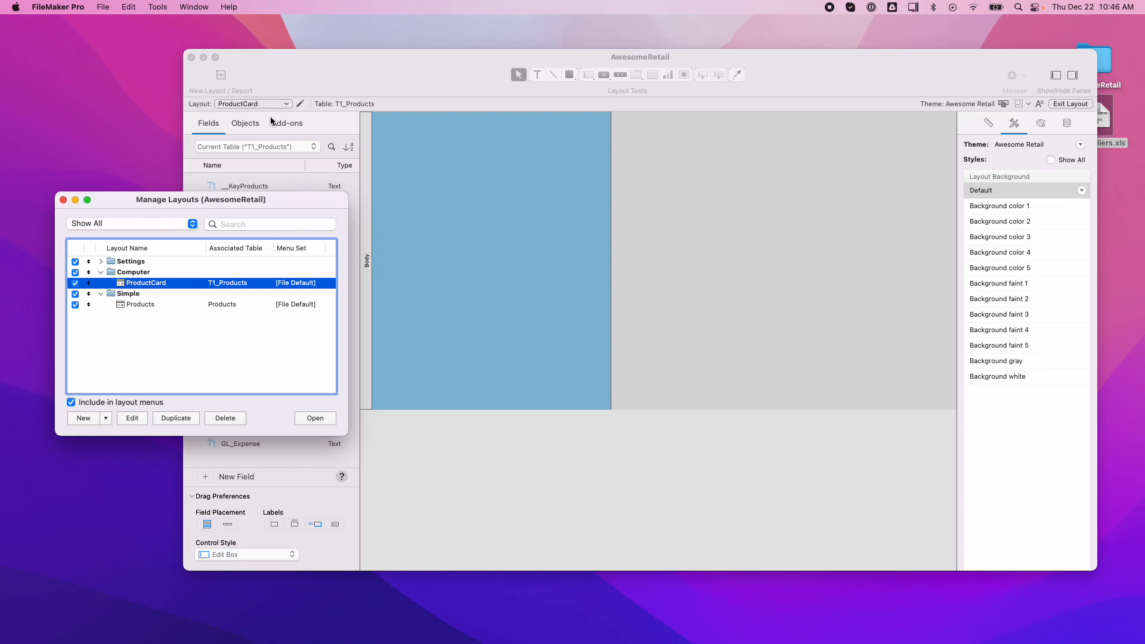
Draw a rectangle about 167 by 122 pt near the upper-left corner of the ProductCard body
{"action": "left_click", "coordinate": [343, 65]}
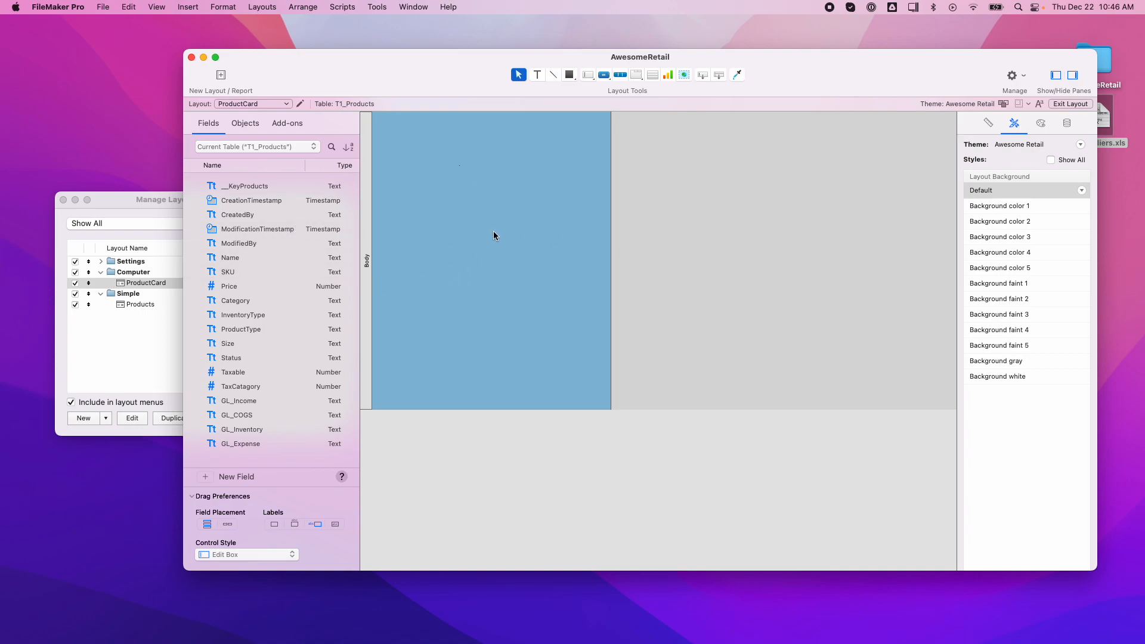
{"action": "left_click", "coordinate": [569, 75]}
{"action": "left_click", "coordinate": [988, 123]}
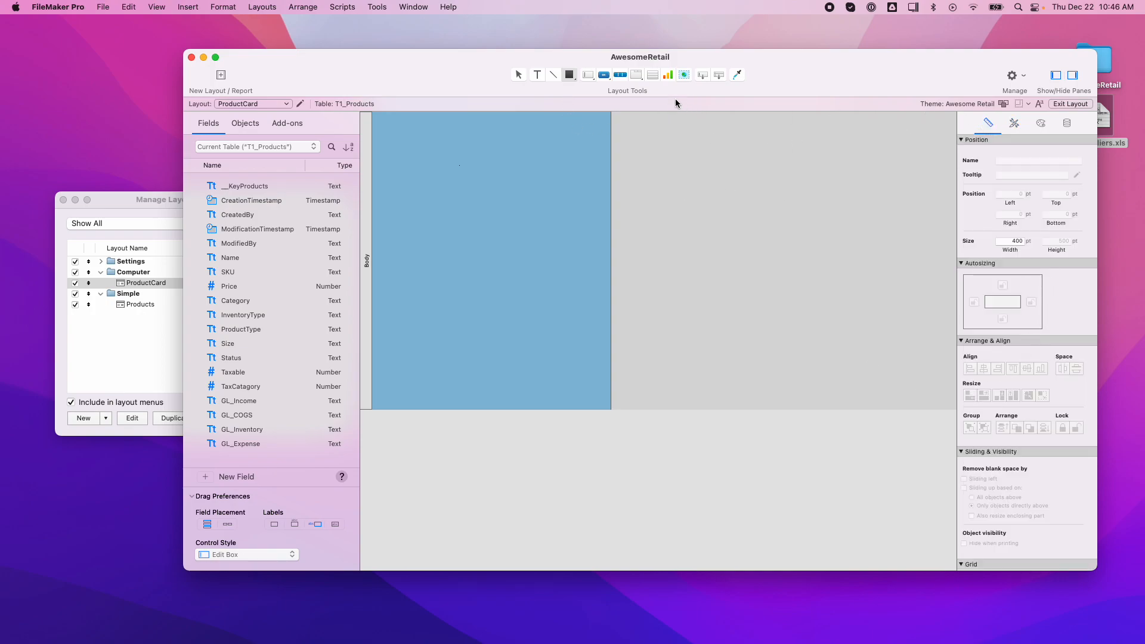
{"action": "left_click", "coordinate": [570, 75]}
{"action": "mouse_move", "coordinate": [391, 133]}
{"action": "left_mouse_down"}
{"action": "mouse_move", "coordinate": [460, 205]}
{"action": "mouse_move", "coordinate": [490, 206]}
{"action": "left_mouse_up"}
{"action": "left_click", "coordinate": [457, 164]}
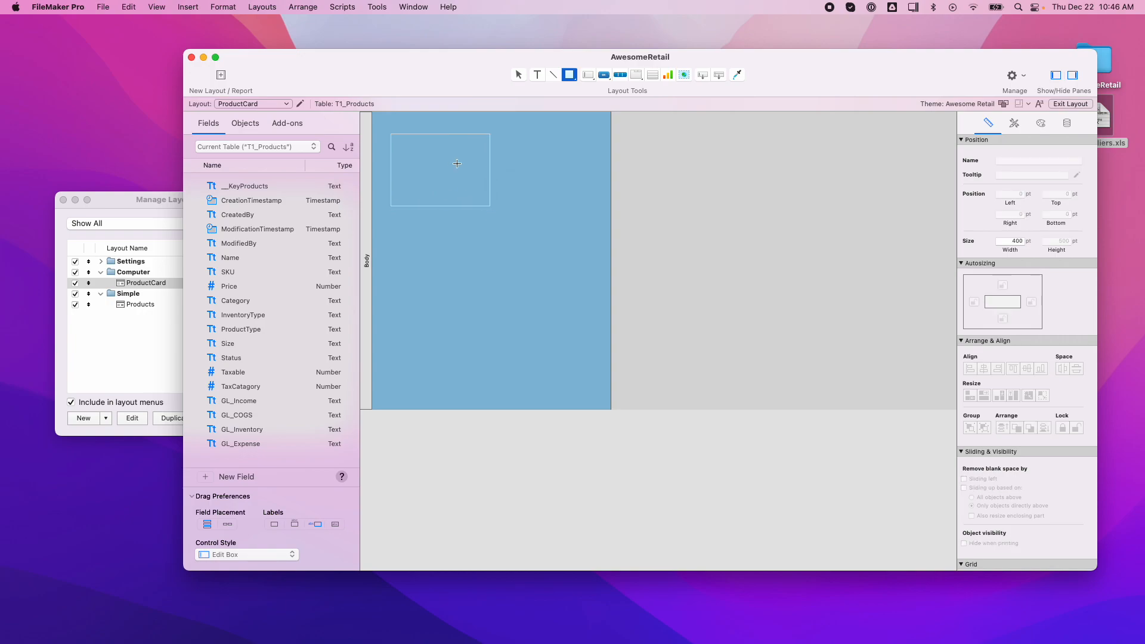
{"action": "left_click", "coordinate": [517, 74]}
{"action": "left_click_drag", "start_coordinate": [448, 164], "coordinate": [435, 165]}
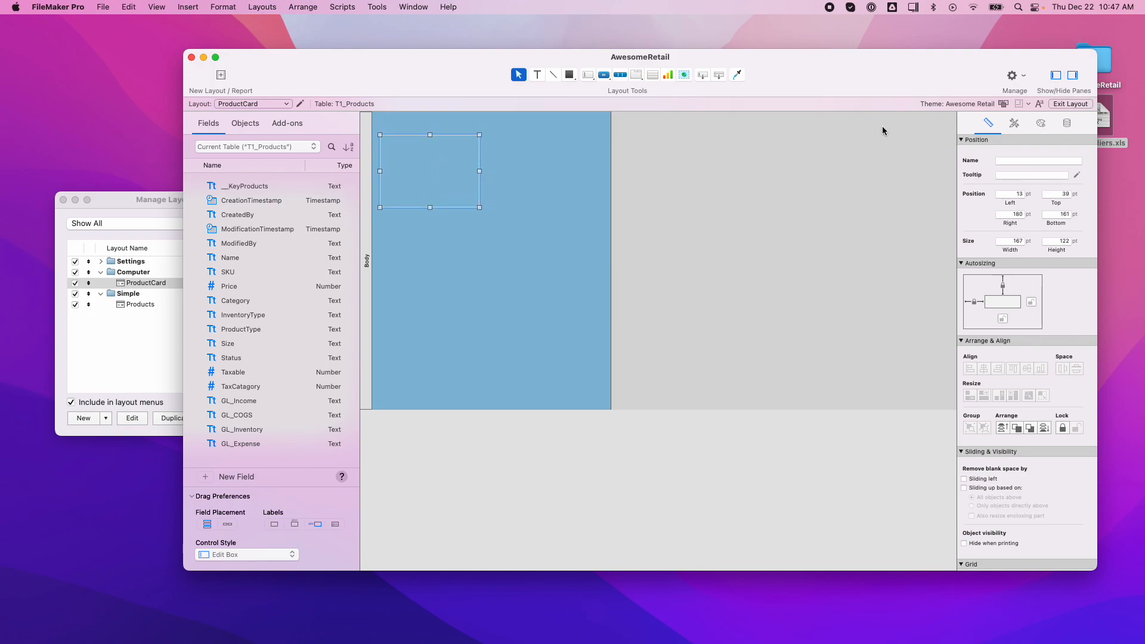
Try the shape styles from Swatch 1 #33658A through Swatch 4 light #FFC357 on the rectangle
{"action": "left_click", "coordinate": [1015, 123]}
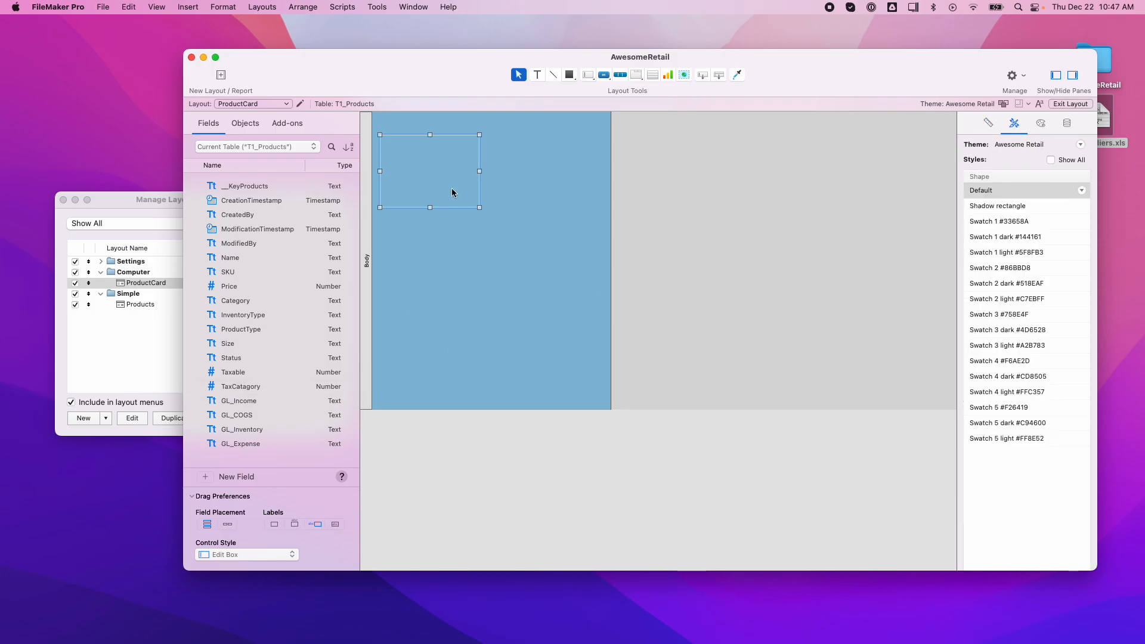
{"action": "left_click", "coordinate": [996, 221]}
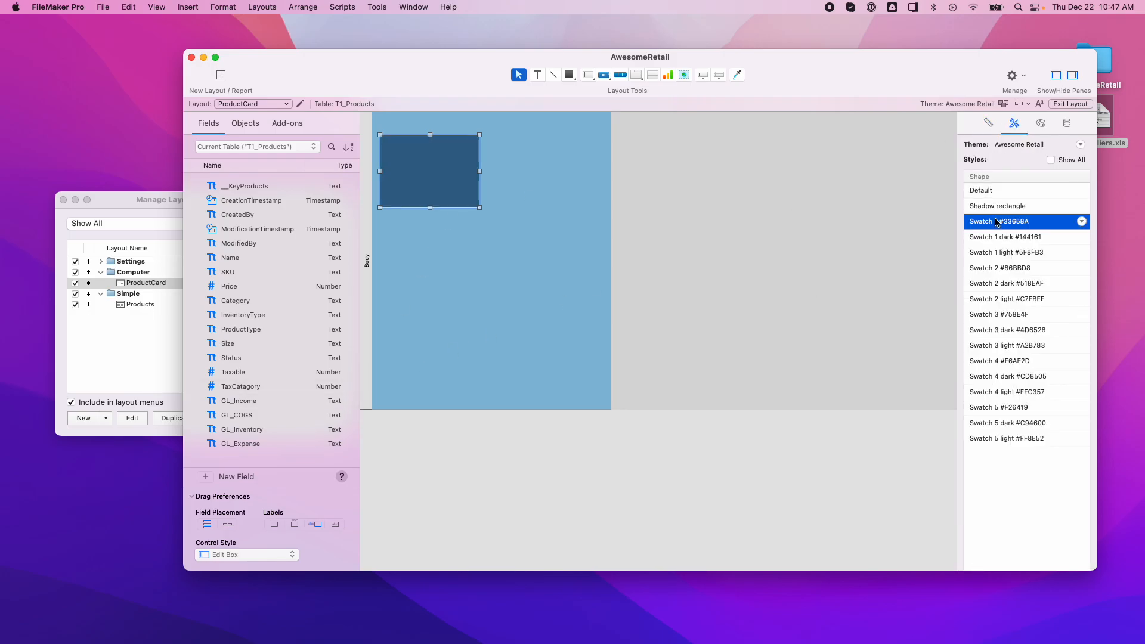
{"action": "left_click", "coordinate": [999, 236]}
{"action": "left_click", "coordinate": [997, 253]}
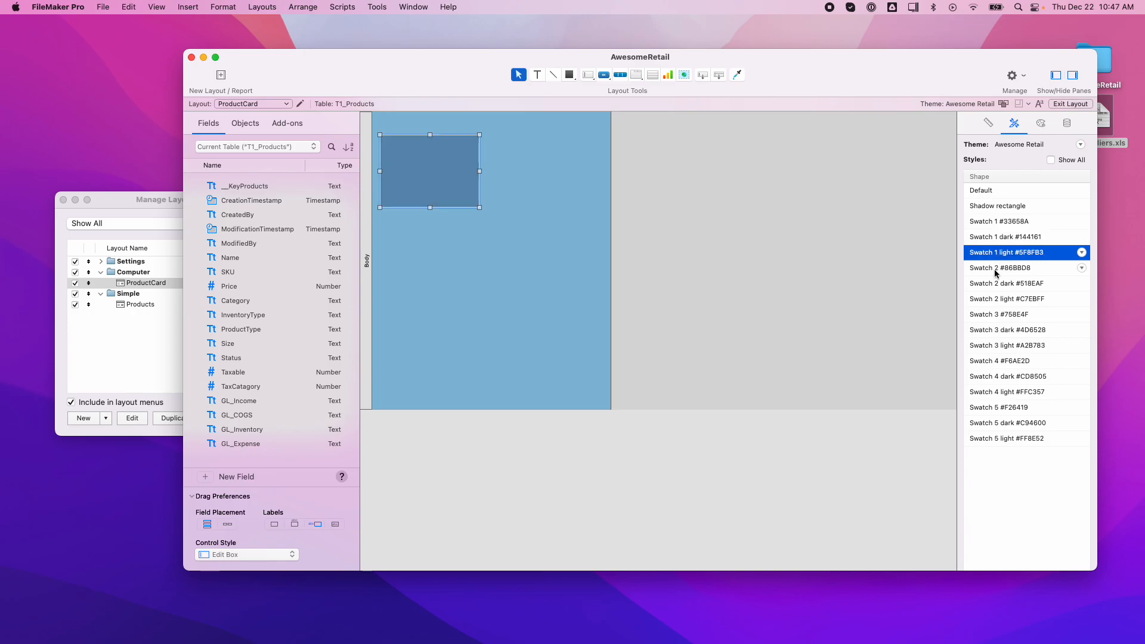
{"action": "left_click", "coordinate": [996, 269]}
{"action": "left_click", "coordinate": [997, 284]}
{"action": "left_click", "coordinate": [998, 300]}
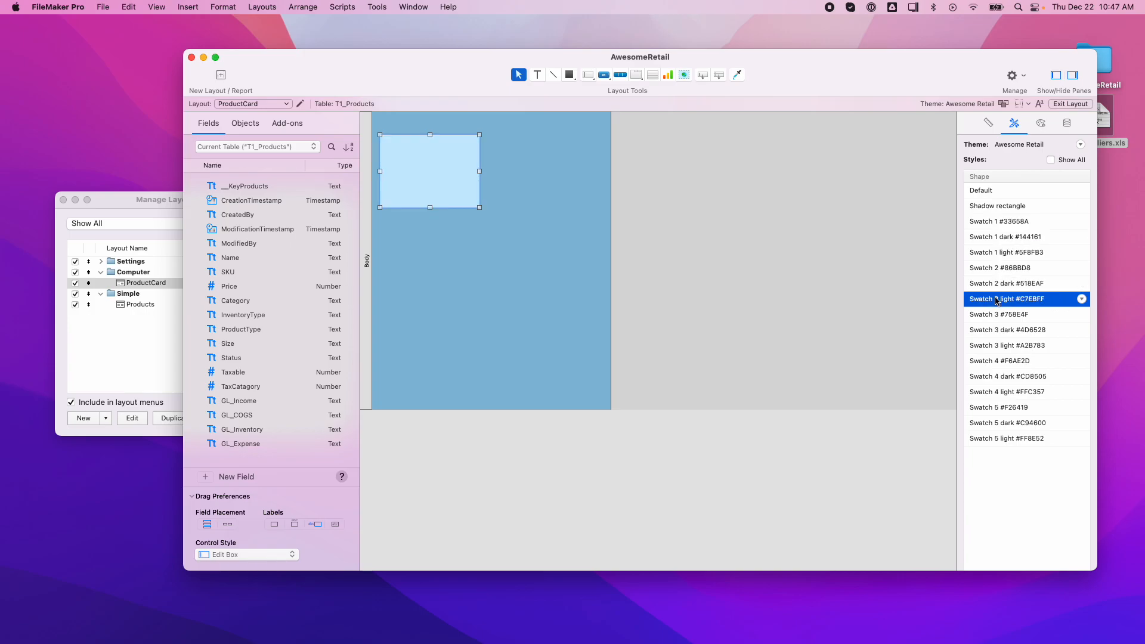
{"action": "left_click", "coordinate": [997, 315]}
{"action": "left_click", "coordinate": [998, 331]}
{"action": "left_click", "coordinate": [996, 347]}
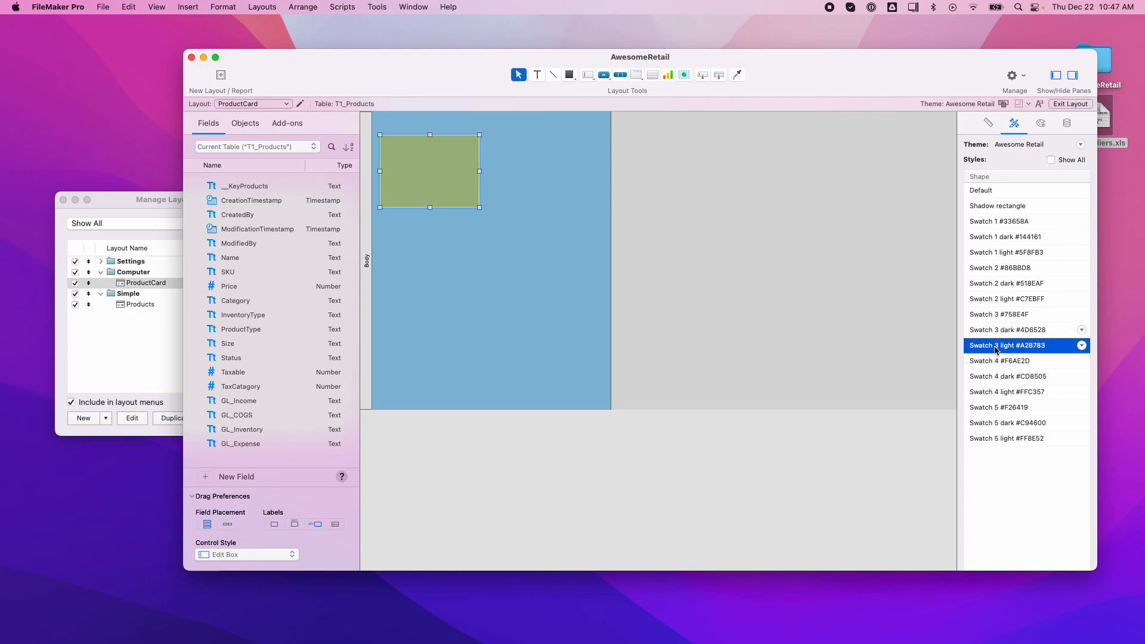
{"action": "left_click", "coordinate": [998, 362]}
{"action": "left_click", "coordinate": [995, 377]}
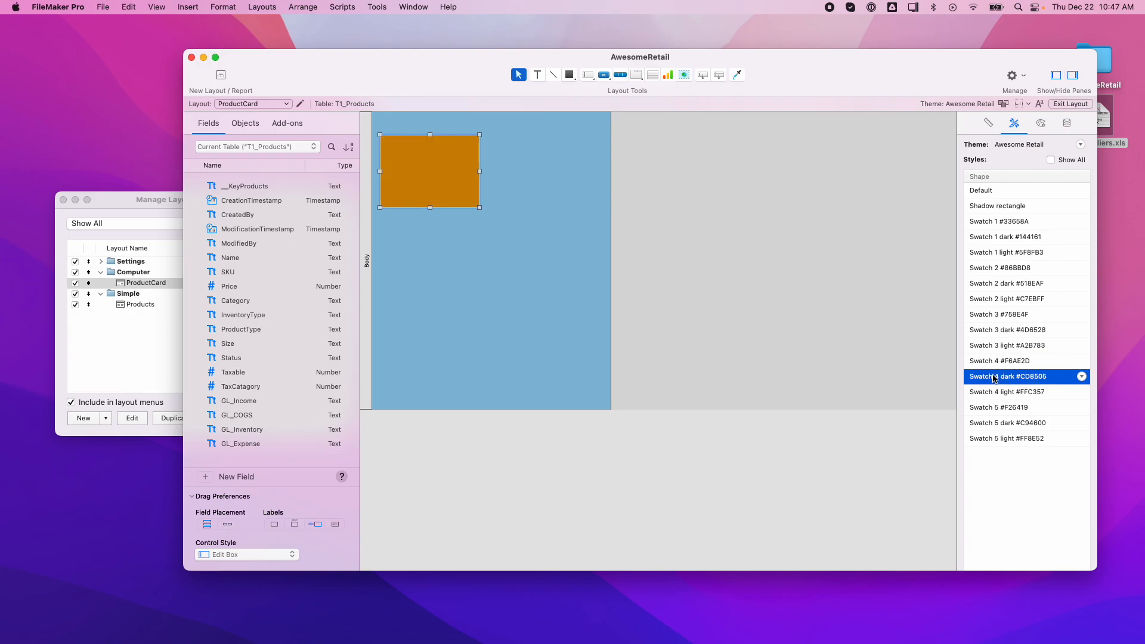
{"action": "left_click", "coordinate": [997, 393]}
Apply the Swatch 5 #F26419 style to the rectangle and look at its appearance settings
{"action": "left_click", "coordinate": [996, 408]}
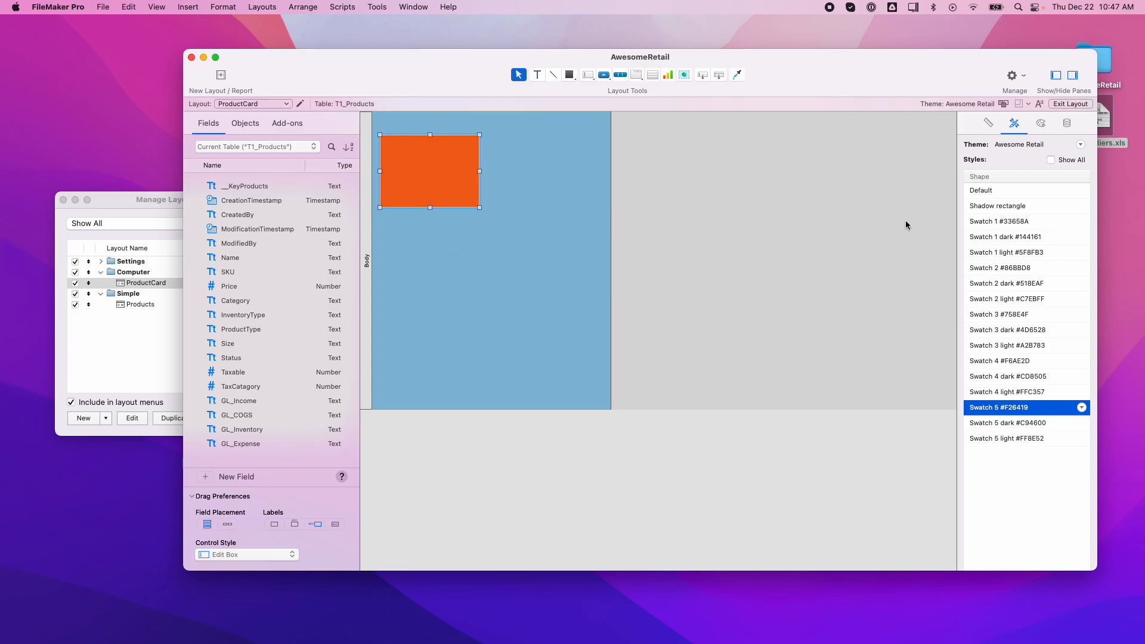
{"action": "left_click", "coordinate": [1041, 122]}
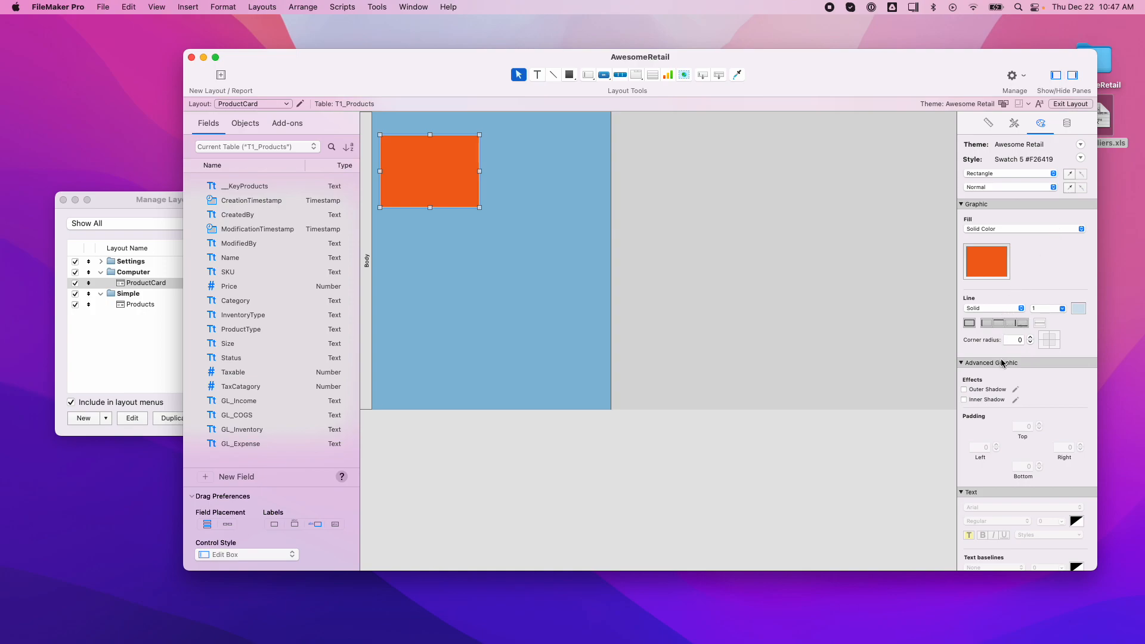
{"action": "left_click", "coordinate": [576, 277]}
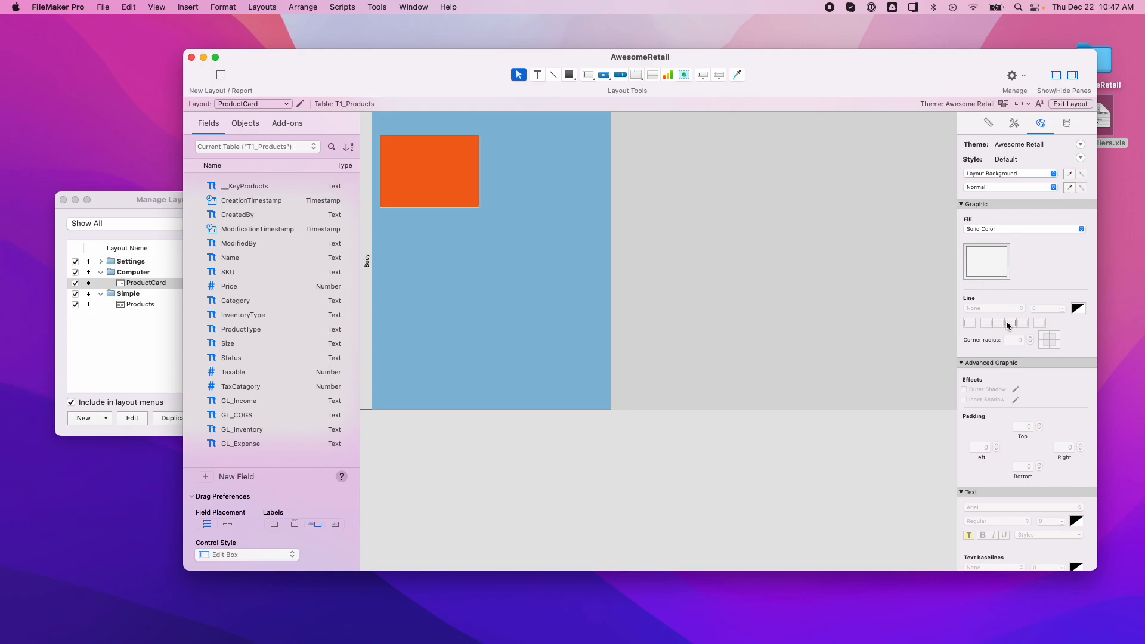
{"action": "left_click", "coordinate": [1029, 230]}
{"action": "left_click", "coordinate": [1031, 230]}
{"action": "scroll", "coordinate": [1036, 458], "scroll_direction": "down", "scroll_amount": 5}
{"action": "scroll", "coordinate": [1036, 455], "scroll_direction": "up", "scroll_amount": 5}
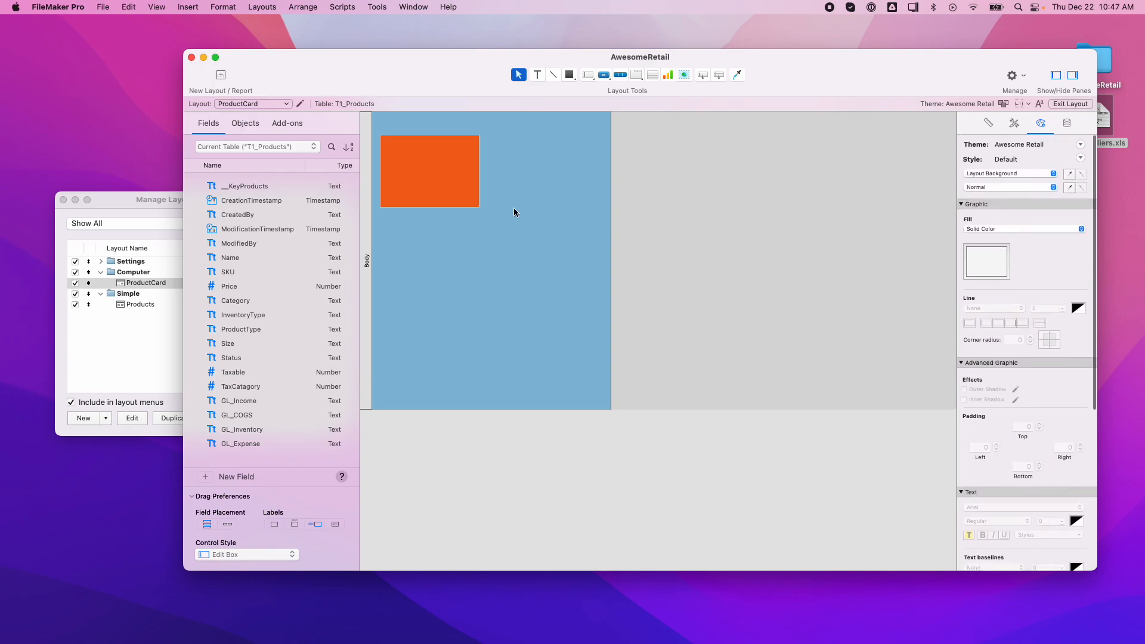
Set the orange rectangle's line thickness to 2 on all borders
{"action": "left_click", "coordinate": [433, 191]}
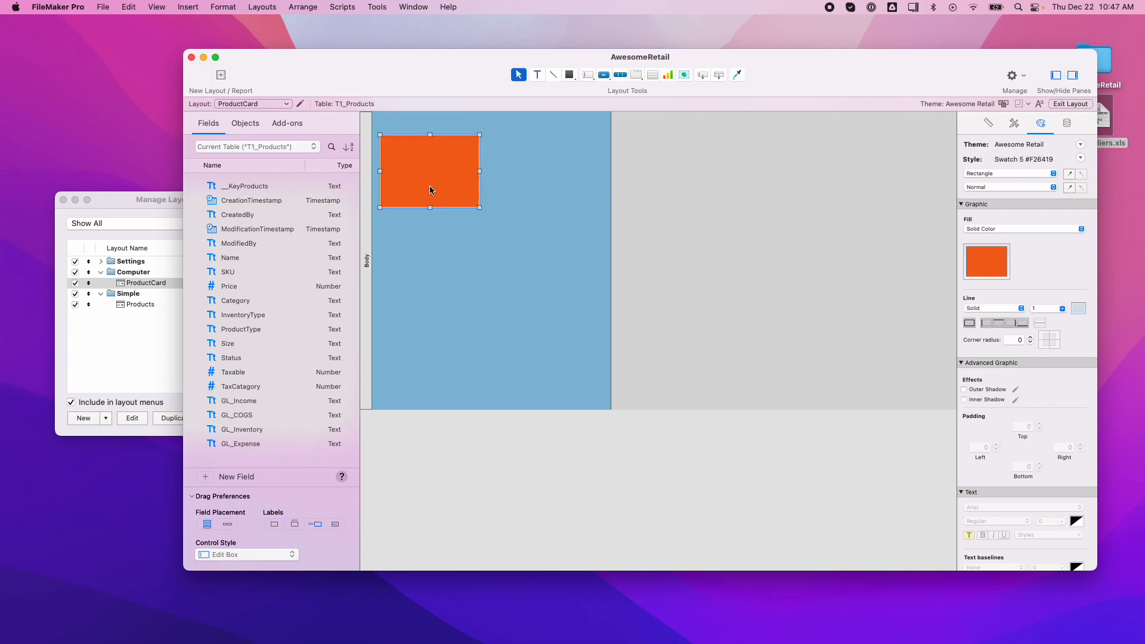
{"action": "left_click", "coordinate": [970, 324]}
{"action": "left_click", "coordinate": [970, 324]}
{"action": "left_click", "coordinate": [1066, 309]}
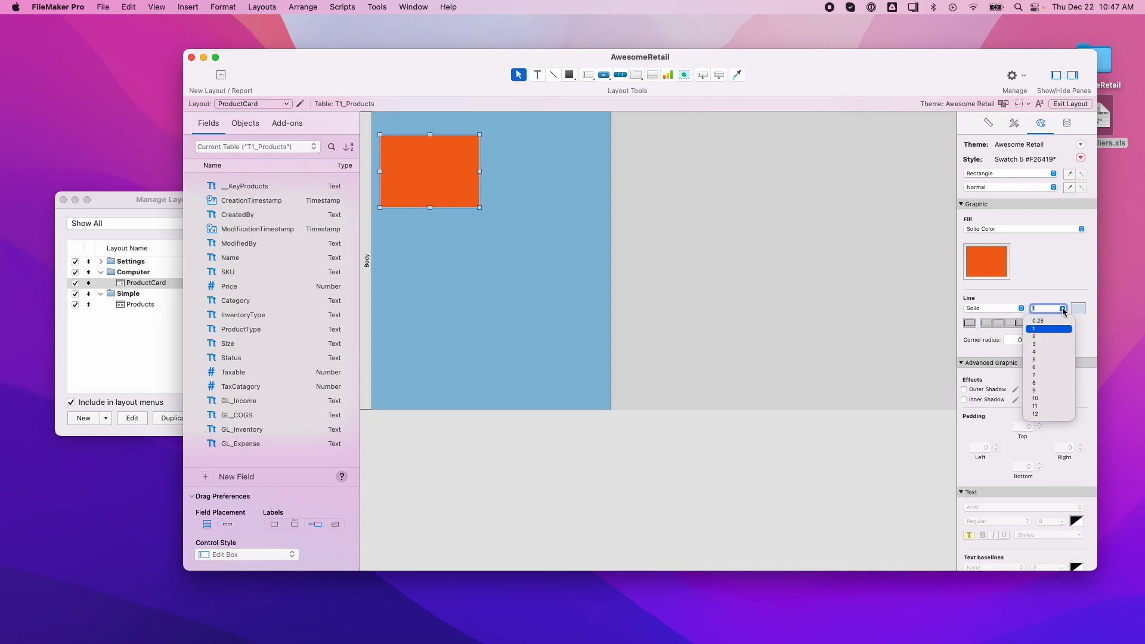
{"action": "left_click", "coordinate": [1051, 338]}
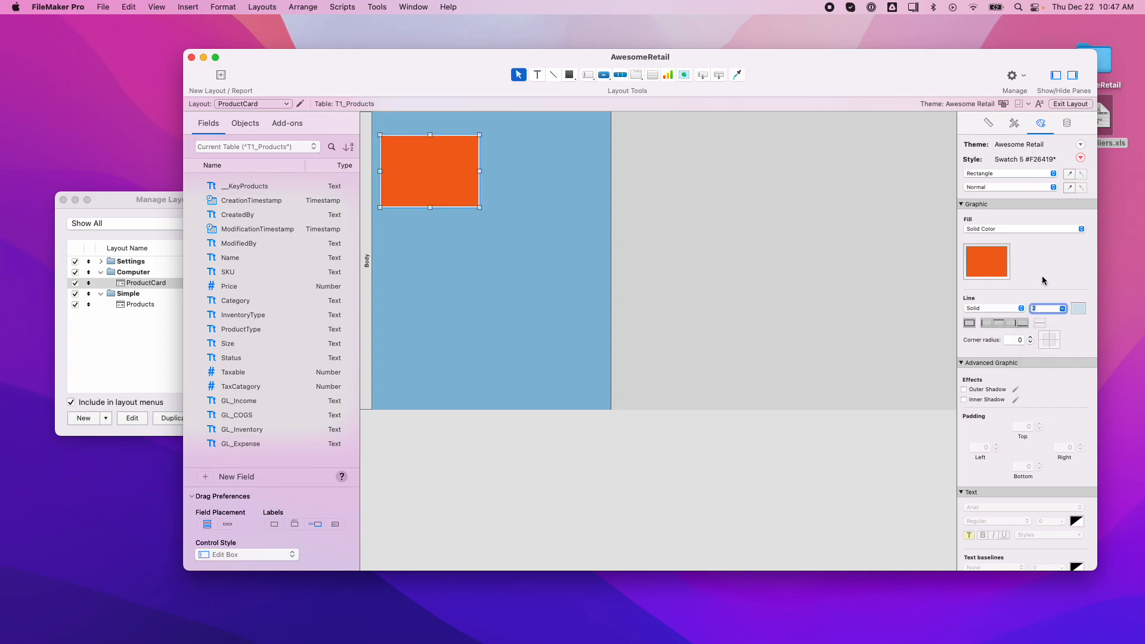
Round the orange rectangle's corners with a radius of 5
{"action": "scroll", "coordinate": [1018, 414], "scroll_direction": "down", "scroll_amount": 3}
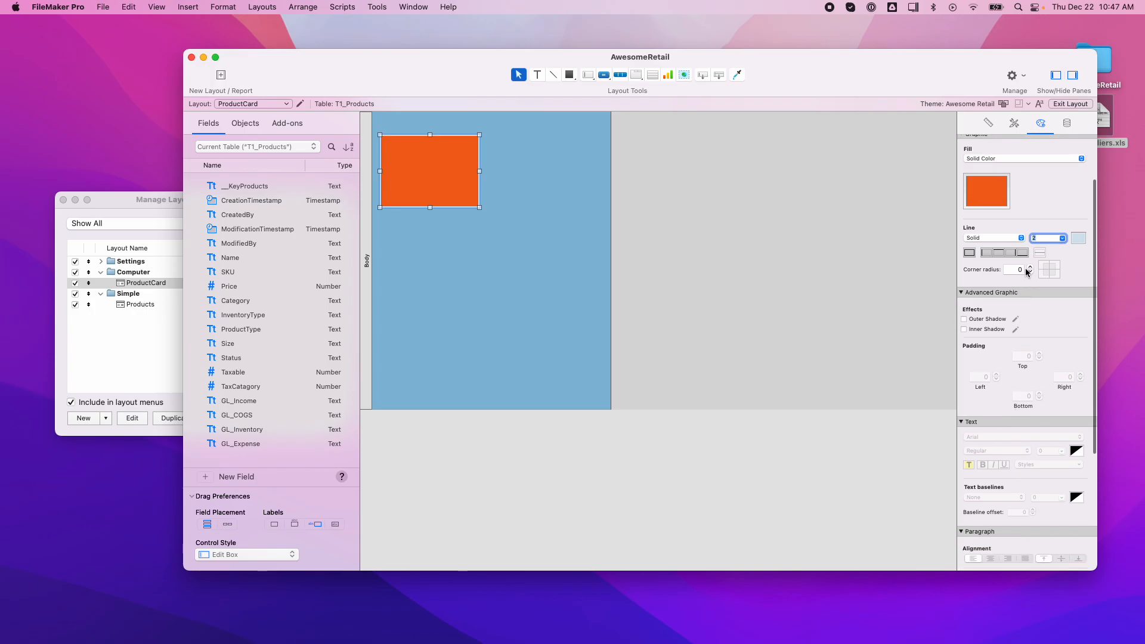
{"action": "left_click", "coordinate": [1030, 268]}
{"action": "left_click", "coordinate": [1031, 267]}
{"action": "left_click", "coordinate": [1030, 267]}
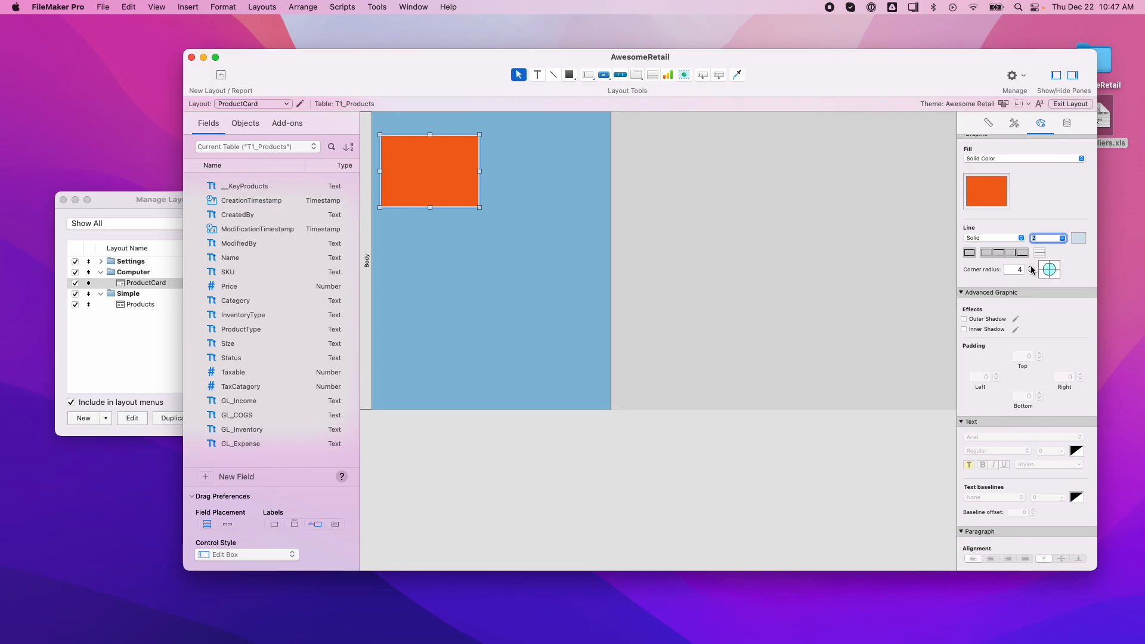
{"action": "left_click", "coordinate": [569, 277]}
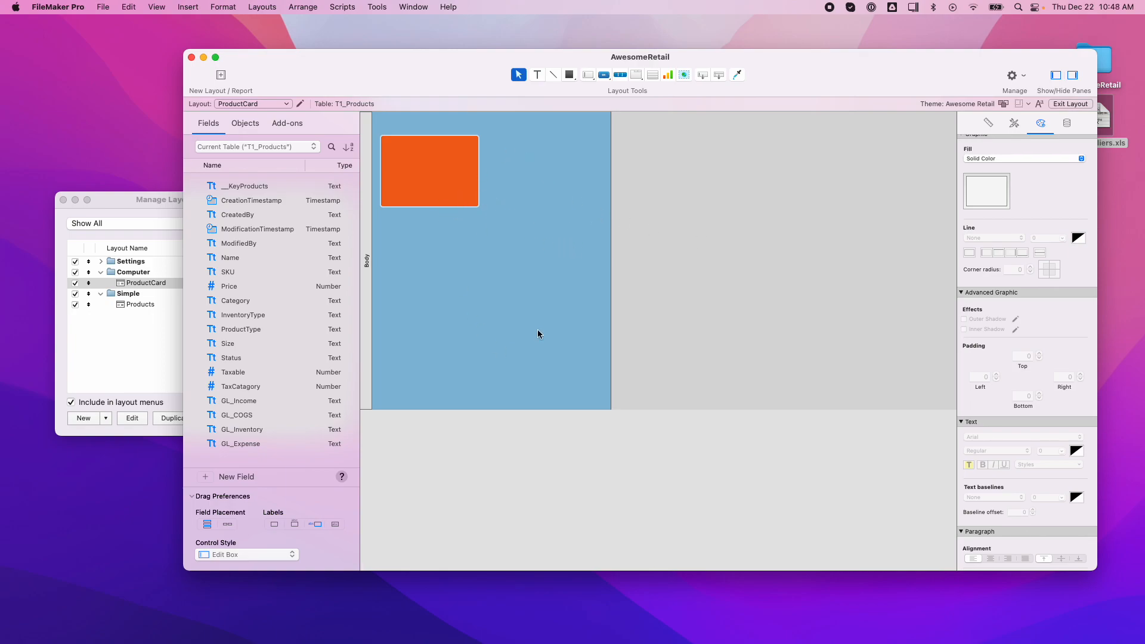
{"action": "scroll", "coordinate": [1036, 217], "scroll_direction": "up", "scroll_amount": 3}
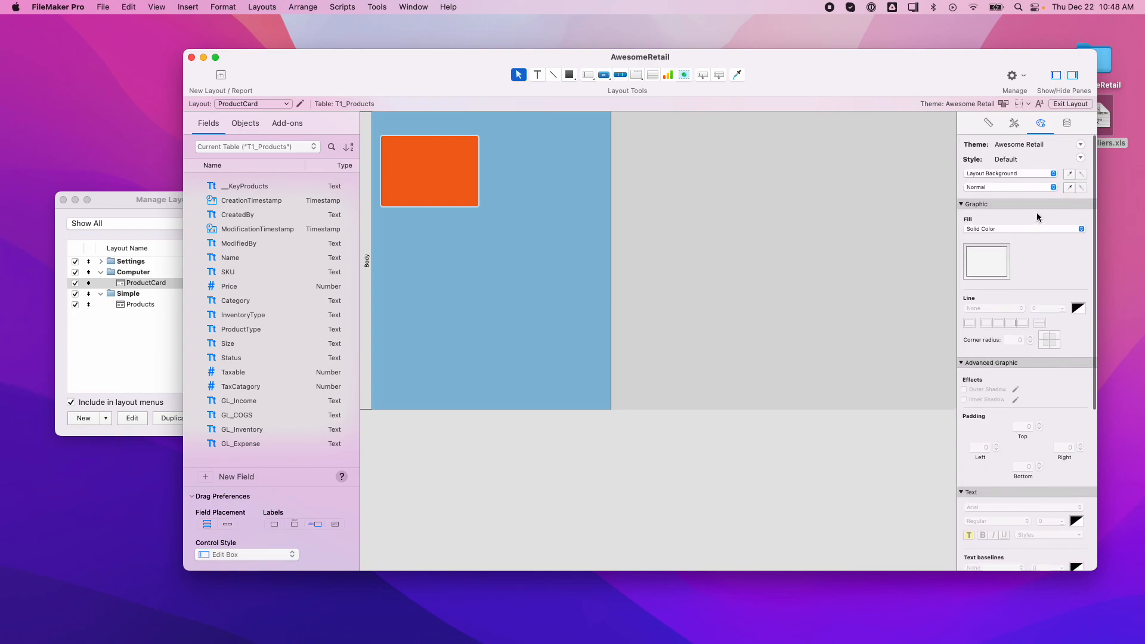
Make the orange rectangle slightly wider and a little shorter
{"action": "left_click", "coordinate": [464, 183]}
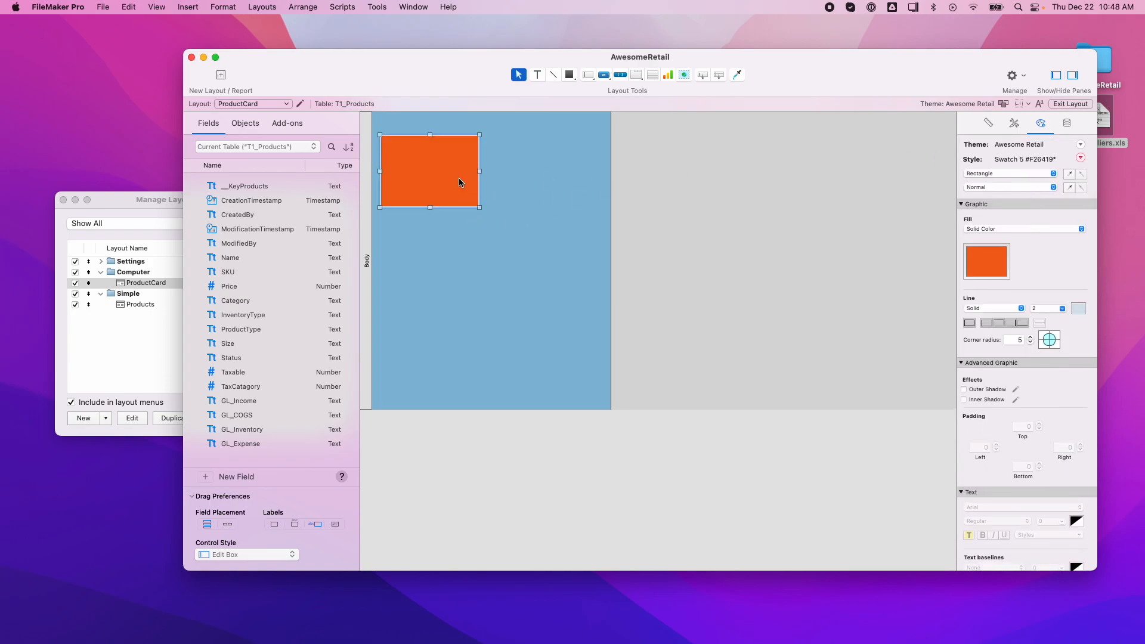
{"action": "left_click_drag", "start_coordinate": [478, 172], "coordinate": [489, 172]}
{"action": "left_click_drag", "start_coordinate": [433, 207], "coordinate": [431, 214]}
{"action": "left_click_drag", "start_coordinate": [432, 211], "coordinate": [433, 207]}
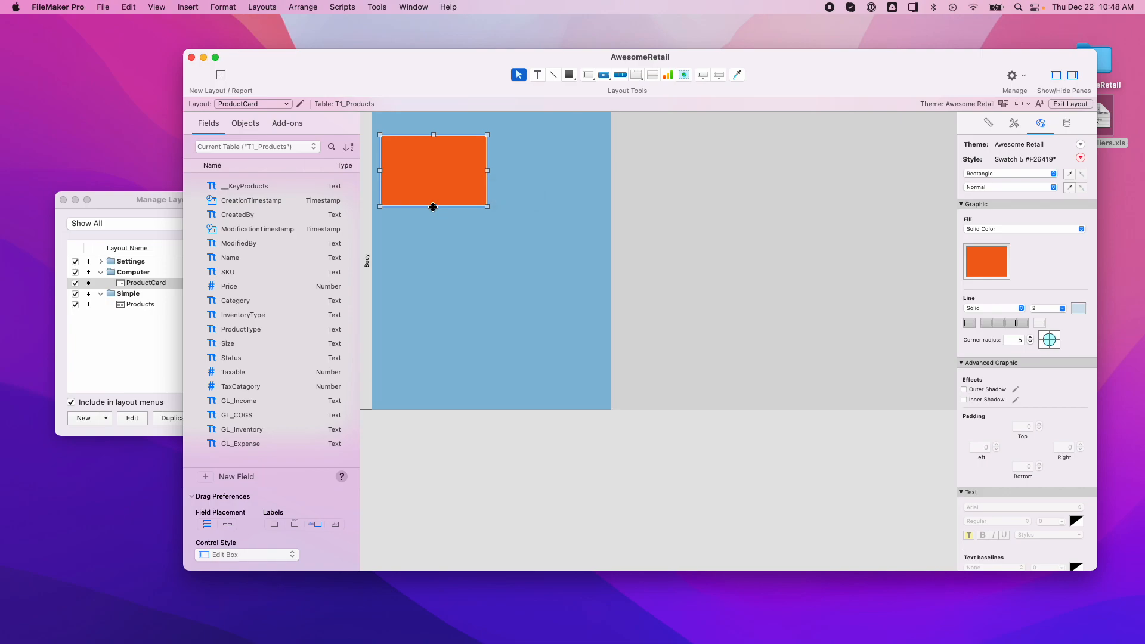
{"action": "left_click", "coordinate": [535, 192]}
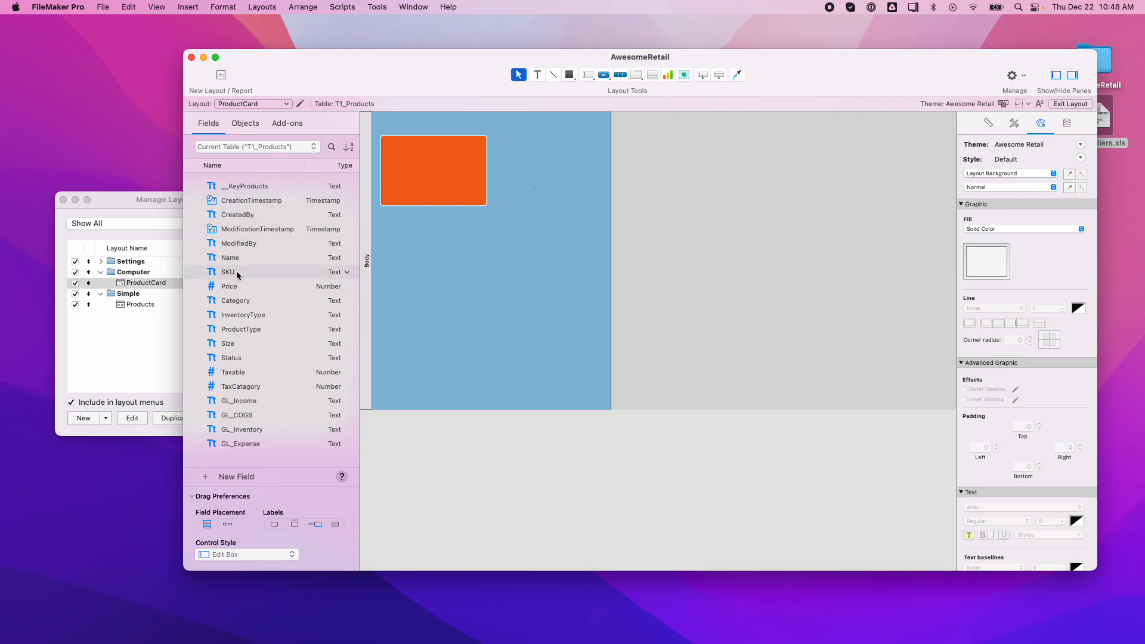
Place the SKU field on the orange rectangle and delete its text label
{"action": "left_click_drag", "start_coordinate": [236, 273], "coordinate": [451, 155]}
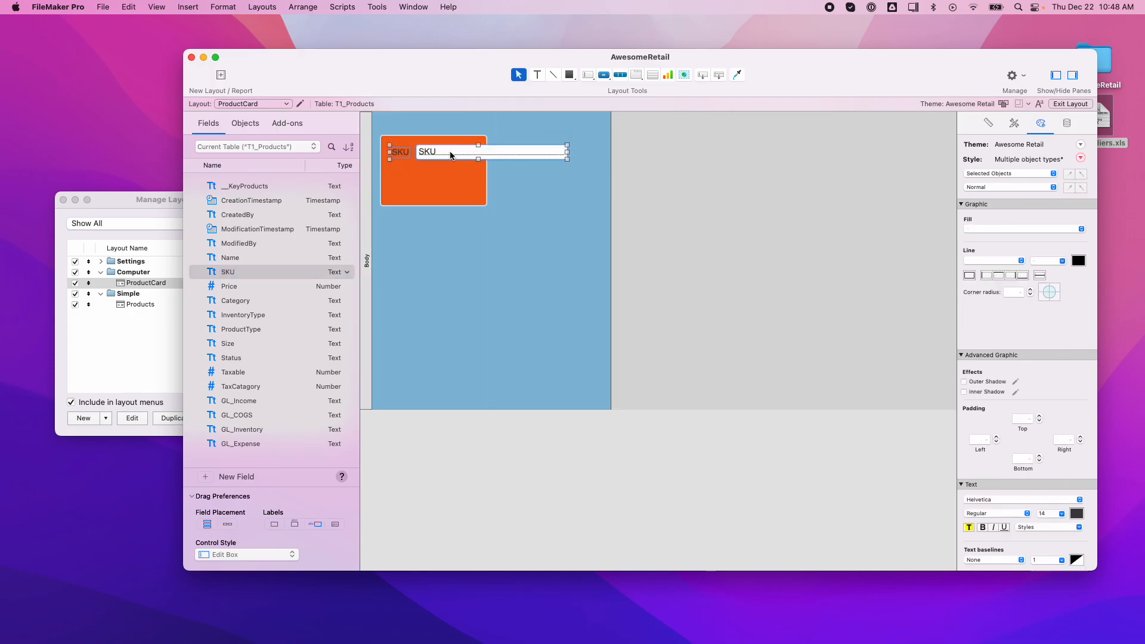
{"action": "left_click", "coordinate": [436, 248]}
{"action": "left_click", "coordinate": [401, 152]}
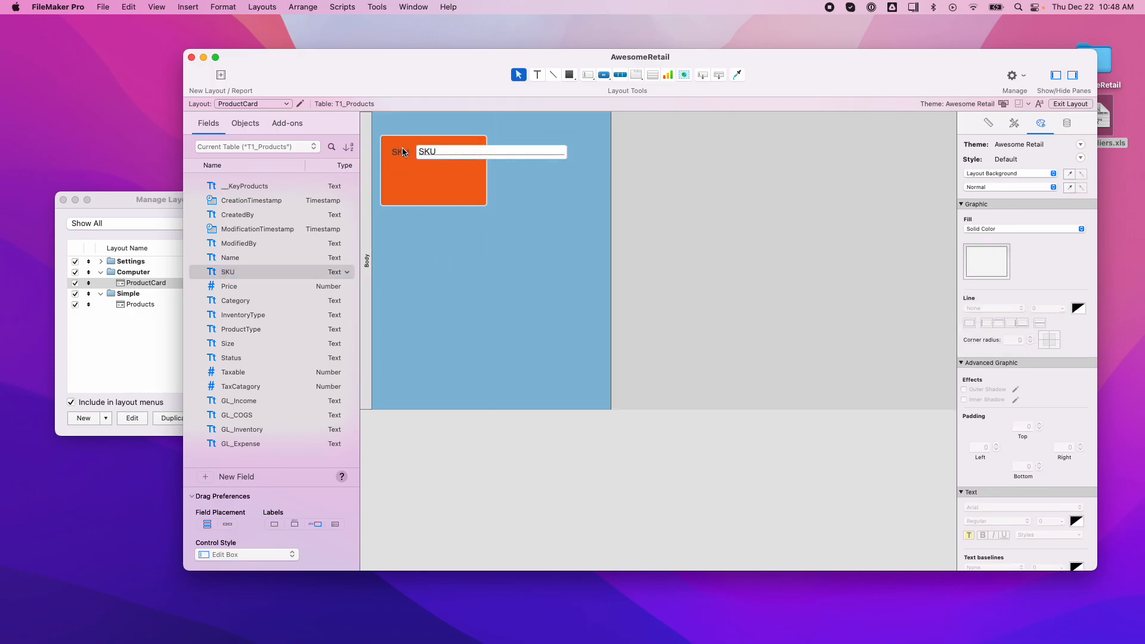
{"action": "key", "text": "Delete"}
Narrow the SKU field and position it inside the upper part of the orange rectangle
{"action": "left_click", "coordinate": [532, 149]}
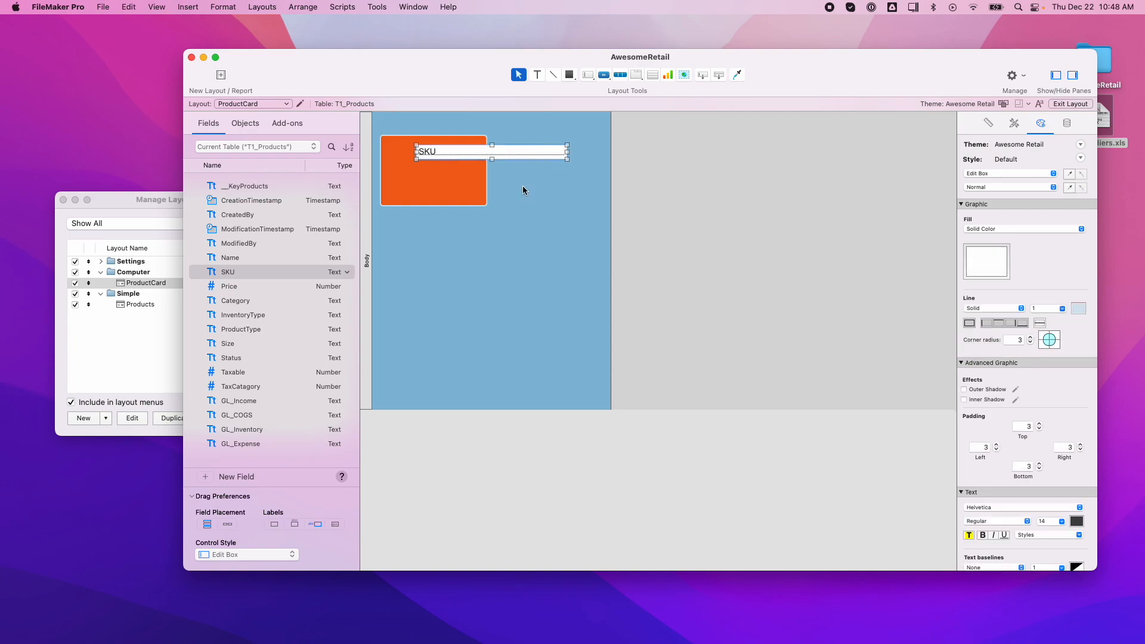
{"action": "left_click_drag", "start_coordinate": [566, 153], "coordinate": [452, 153]}
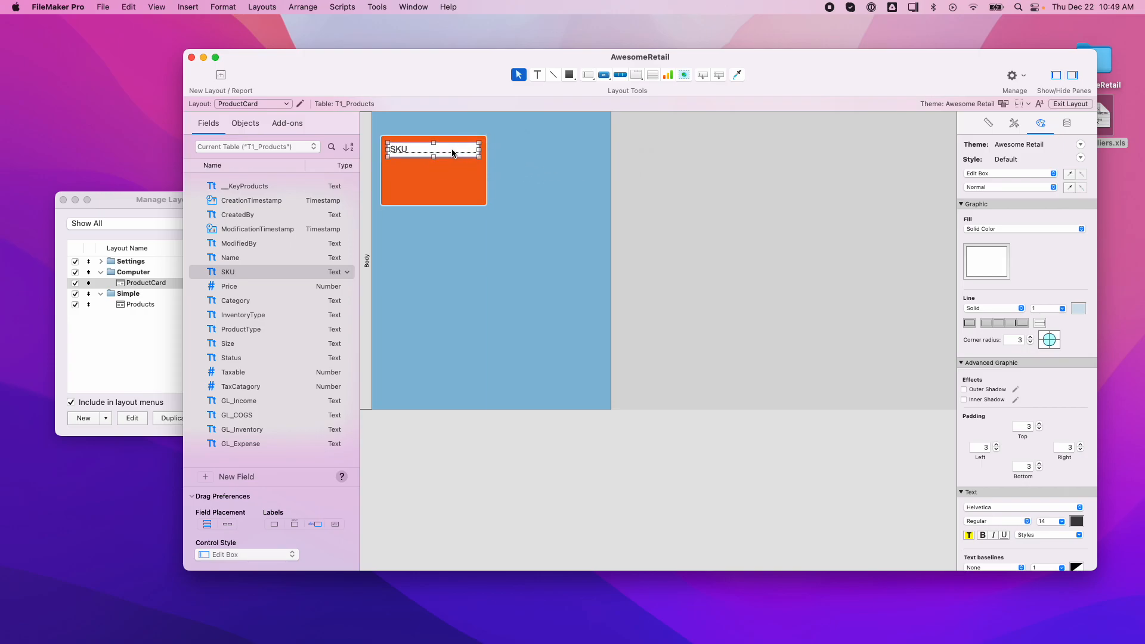
{"action": "left_click", "coordinate": [1014, 123]}
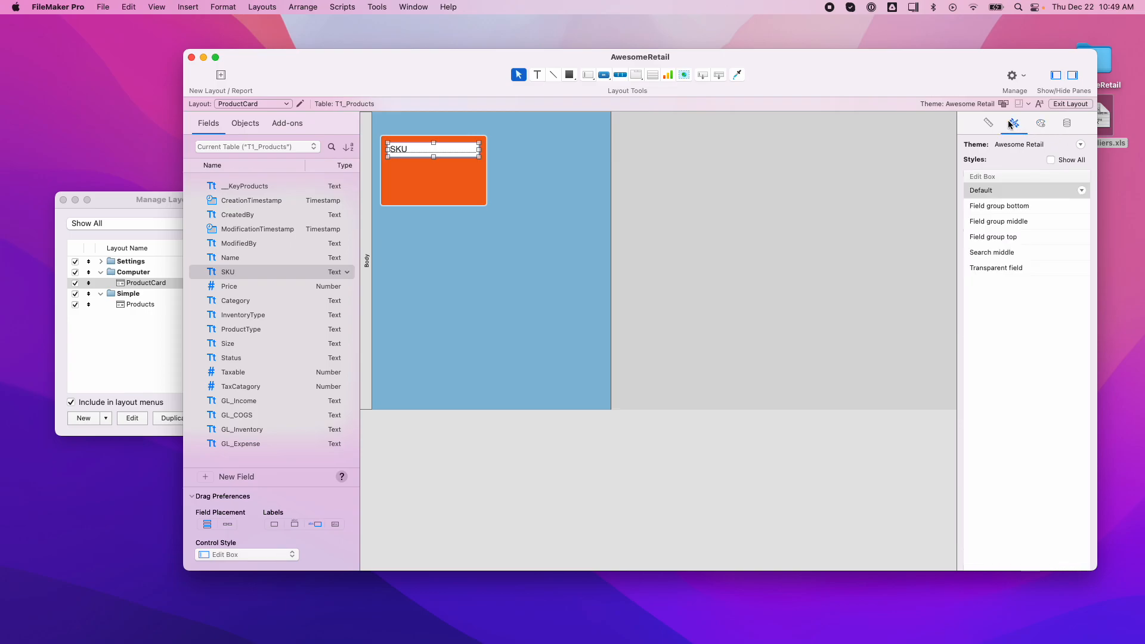
{"action": "left_click", "coordinate": [1040, 124]}
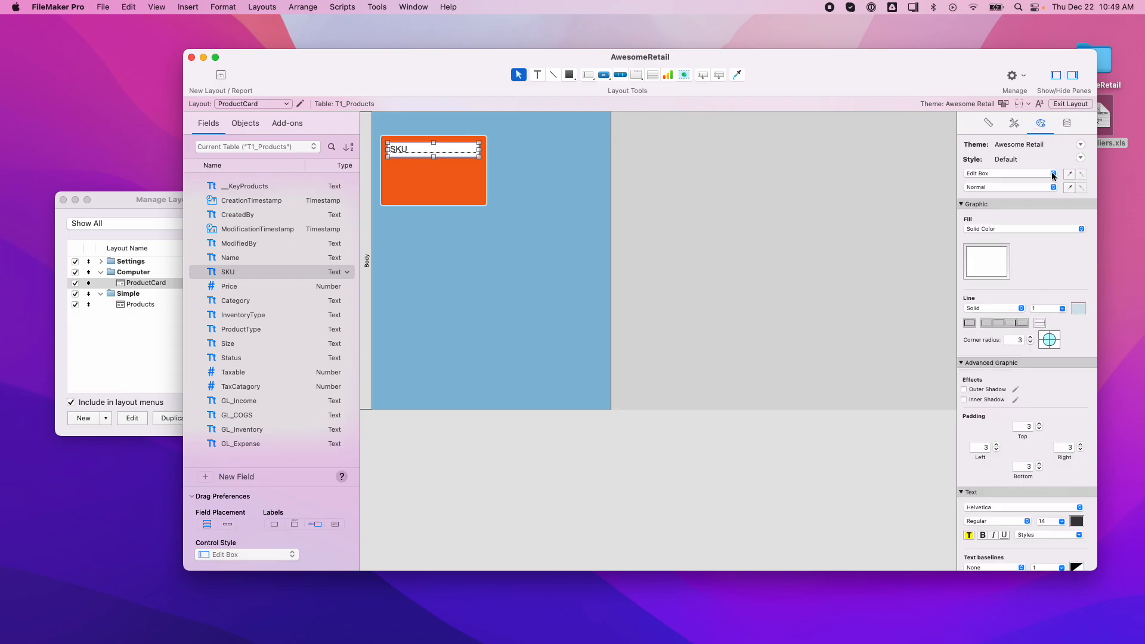
{"action": "left_click", "coordinate": [1067, 123]}
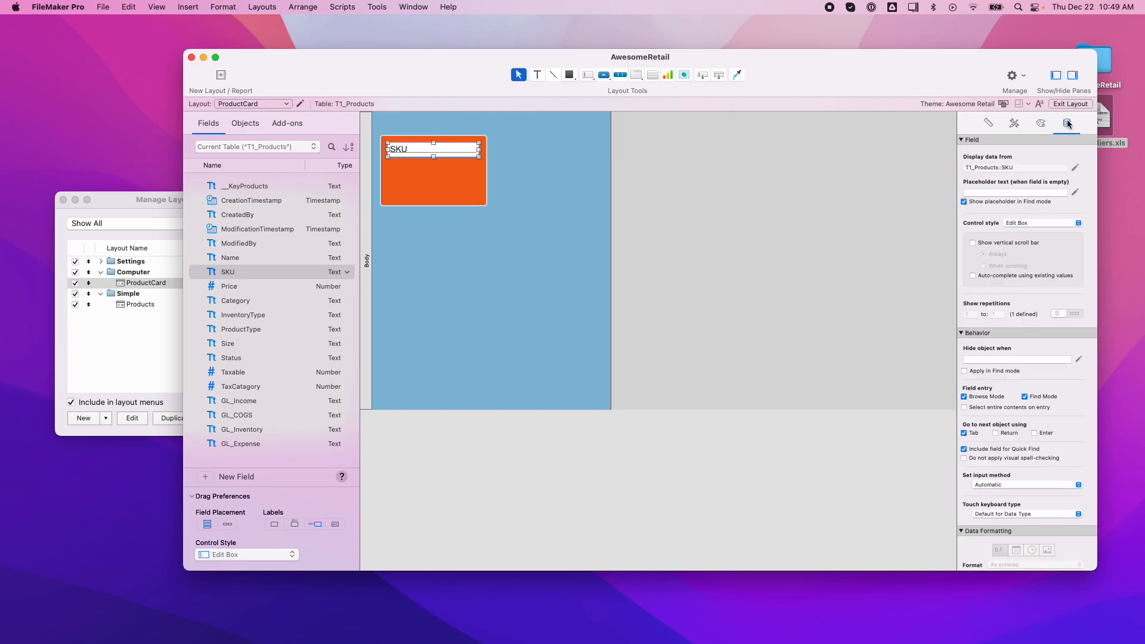
{"action": "left_click", "coordinate": [1078, 225]}
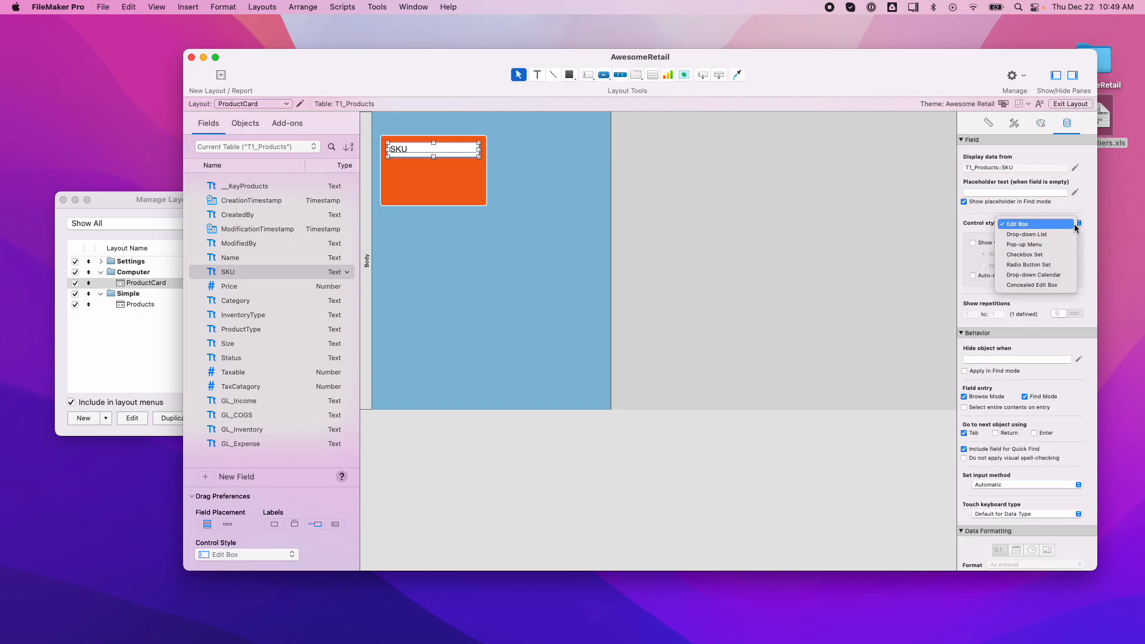
{"action": "left_click", "coordinate": [1081, 193]}
{"action": "left_click", "coordinate": [989, 123]}
Apply the Transparent field style to the SKU field and show its appearance settings
{"action": "left_click", "coordinate": [1014, 123]}
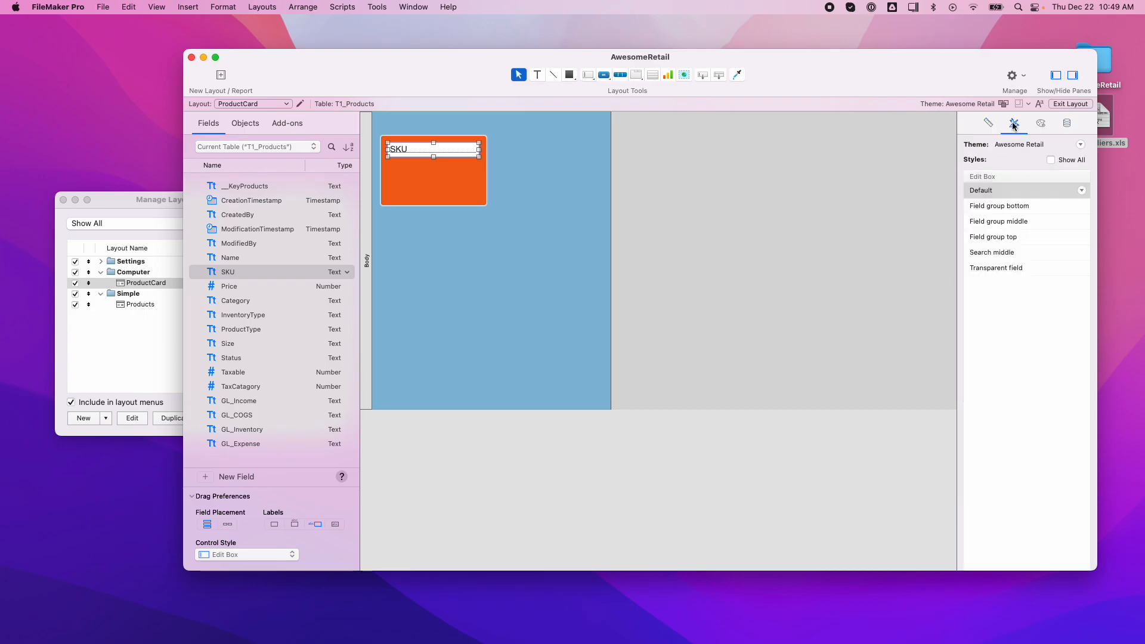
{"action": "left_click", "coordinate": [1018, 268]}
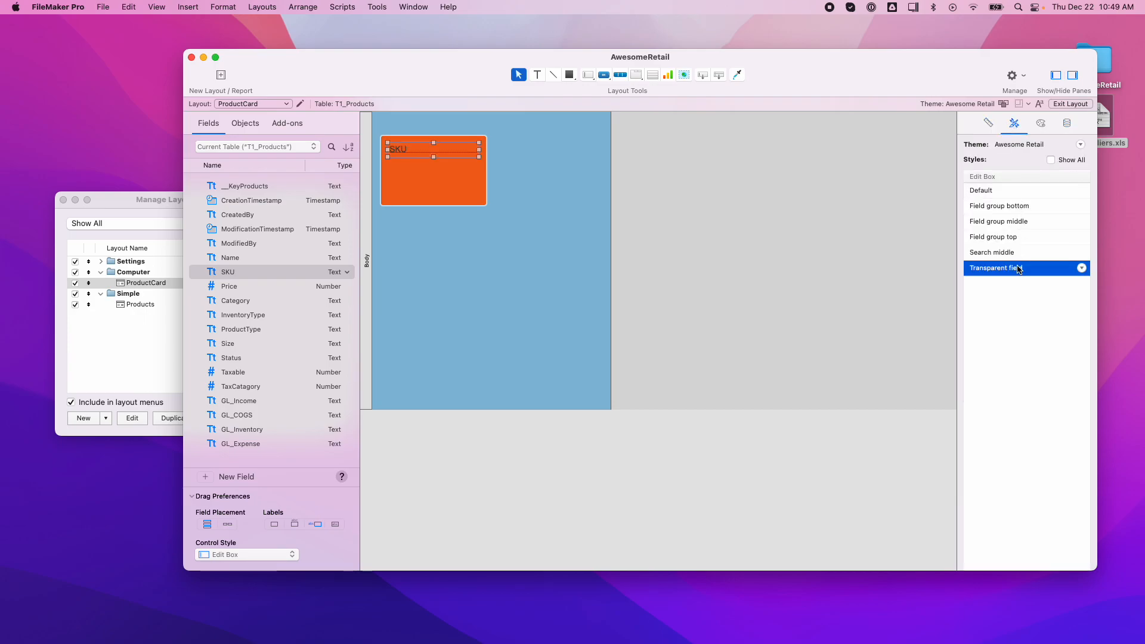
{"action": "left_click", "coordinate": [1040, 123]}
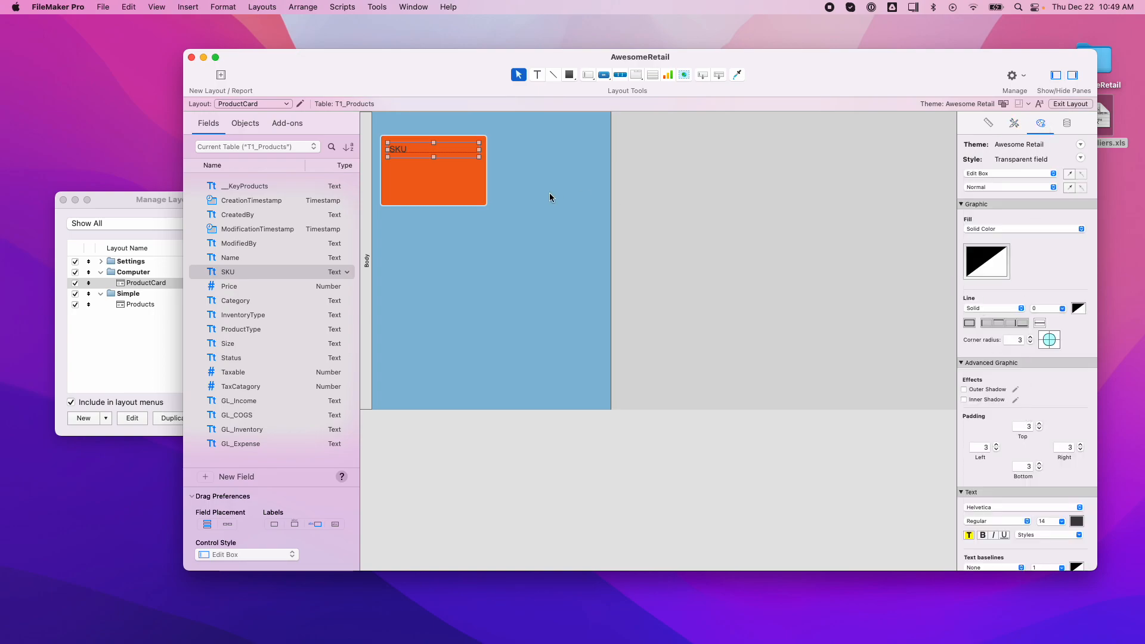
Set the SKU field's text color to white
{"action": "scroll", "coordinate": [1018, 289], "scroll_direction": "down", "scroll_amount": 5}
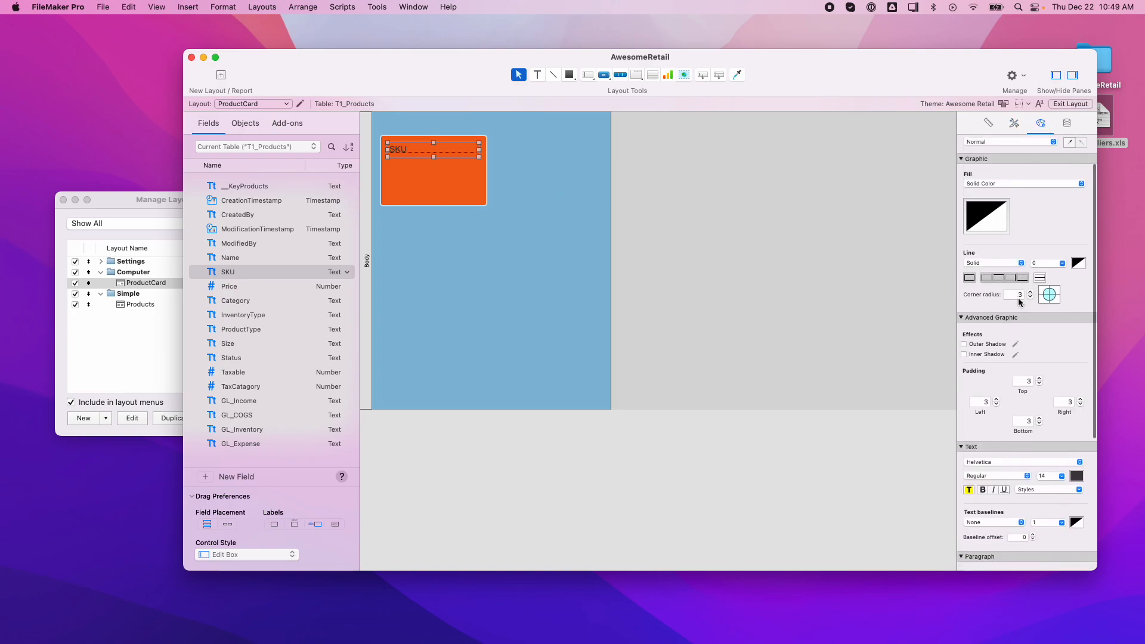
{"action": "scroll", "coordinate": [1024, 384], "scroll_direction": "down", "scroll_amount": 3}
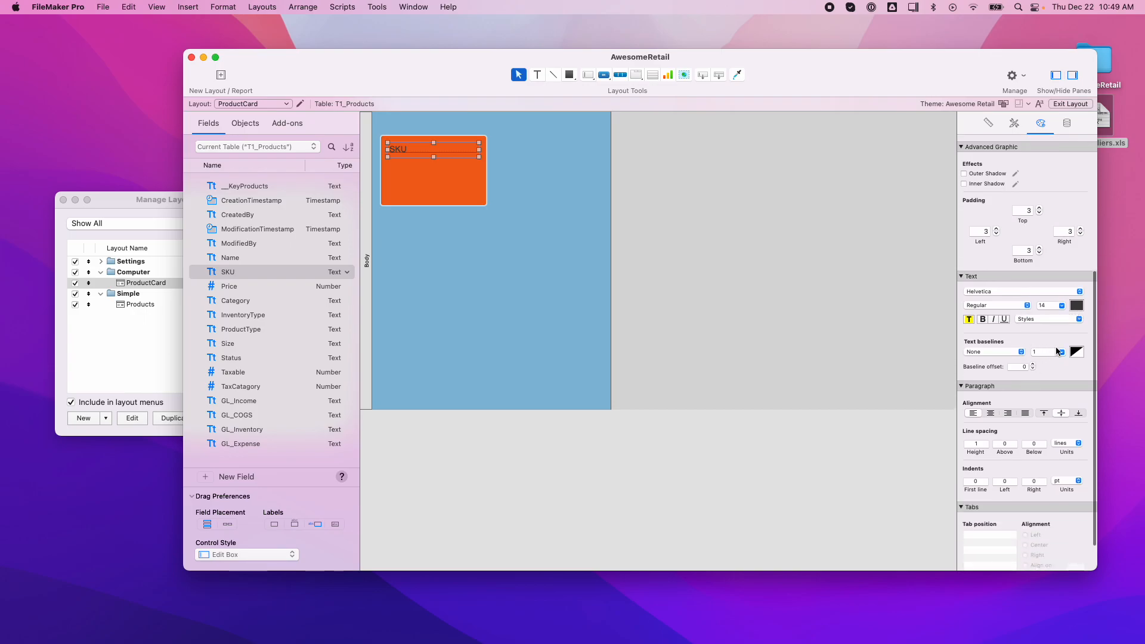
{"action": "left_click", "coordinate": [1078, 306]}
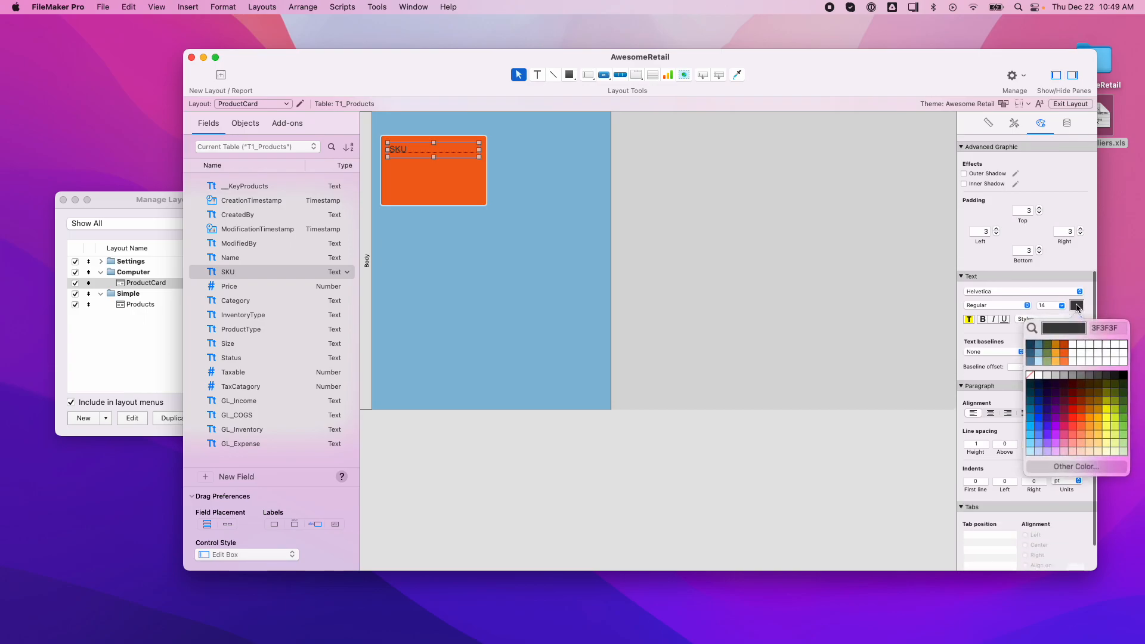
{"action": "left_click", "coordinate": [1074, 344]}
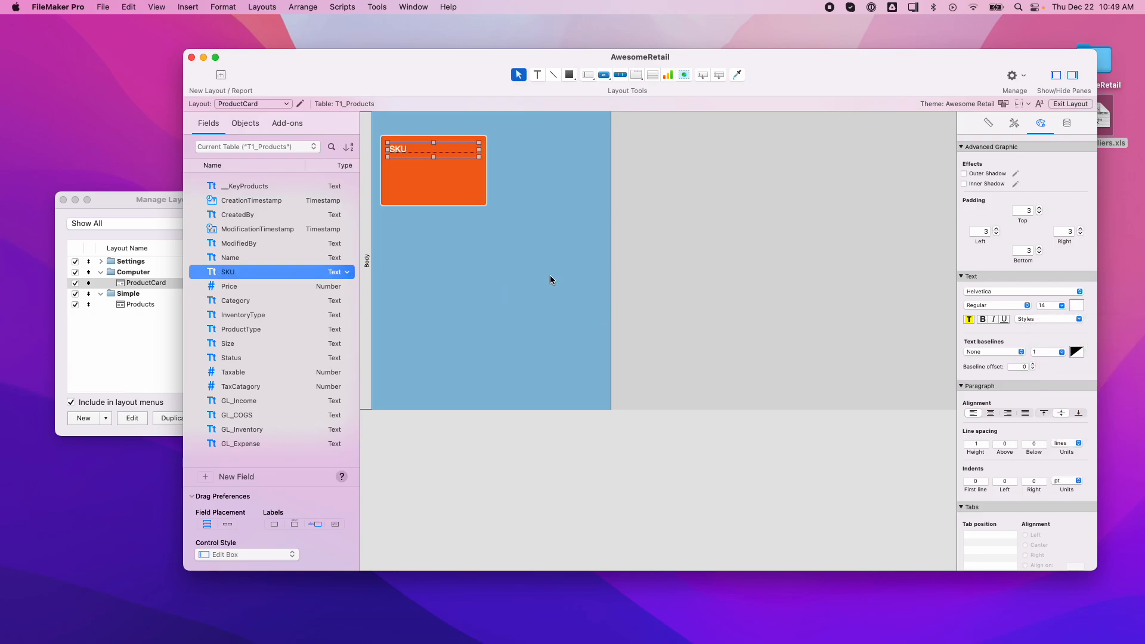
{"action": "left_click", "coordinate": [707, 233]}
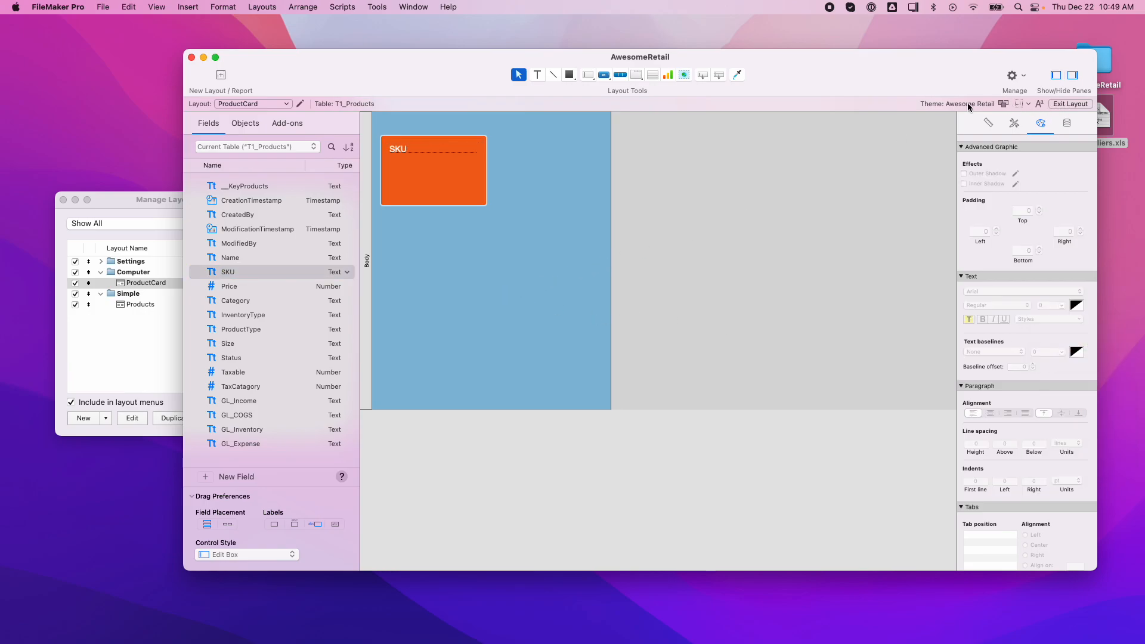
Examine the SKU field's graphic, text and paragraph formatting, along with its data and behavior settings
{"action": "left_click", "coordinate": [417, 152]}
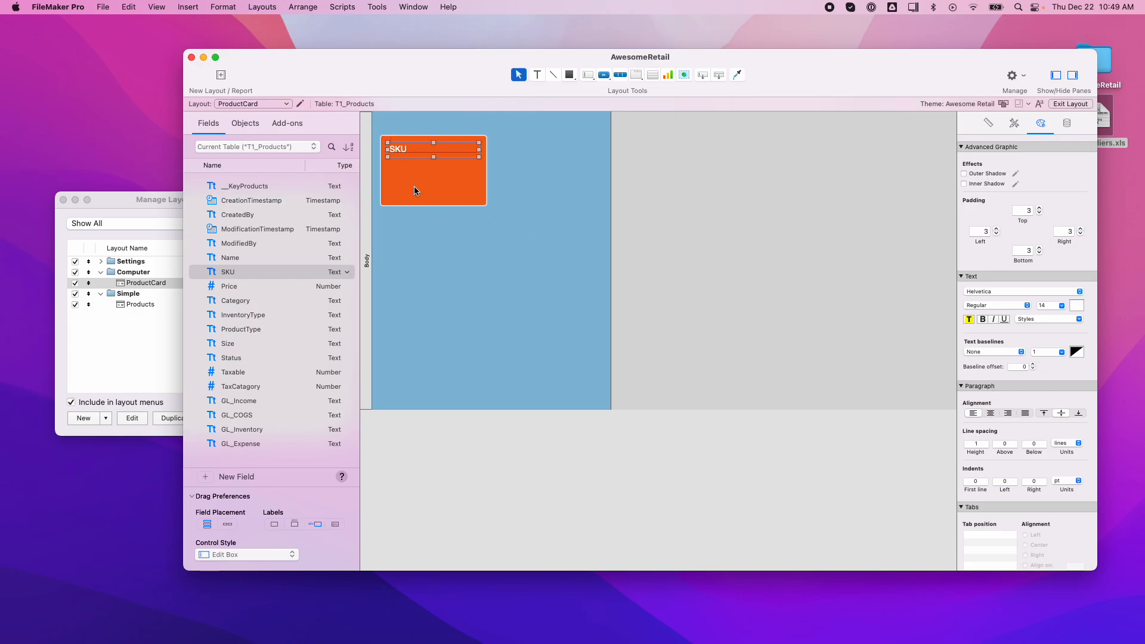
{"action": "scroll", "coordinate": [1033, 377], "scroll_direction": "down", "scroll_amount": 3}
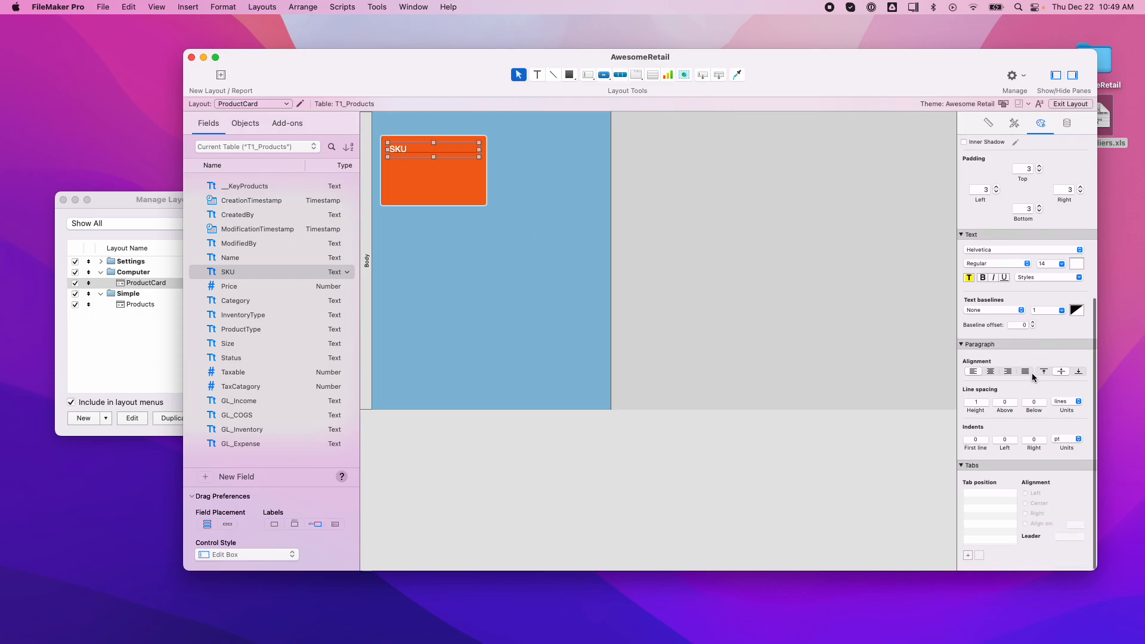
{"action": "scroll", "coordinate": [1035, 394], "scroll_direction": "up", "scroll_amount": 6}
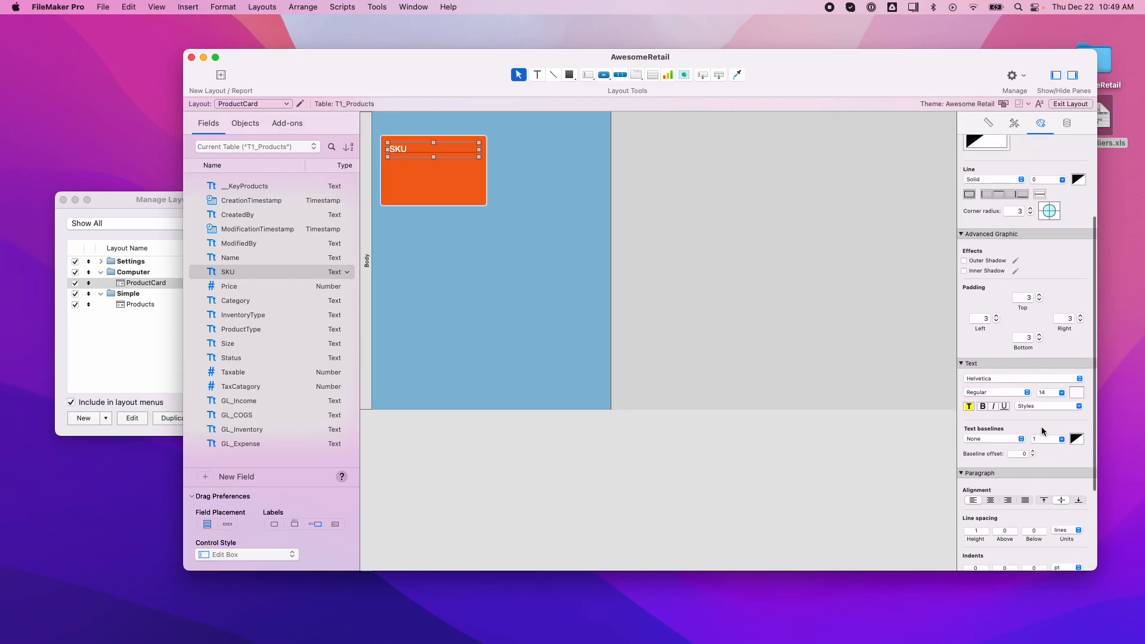
{"action": "scroll", "coordinate": [1043, 431], "scroll_direction": "up", "scroll_amount": 6}
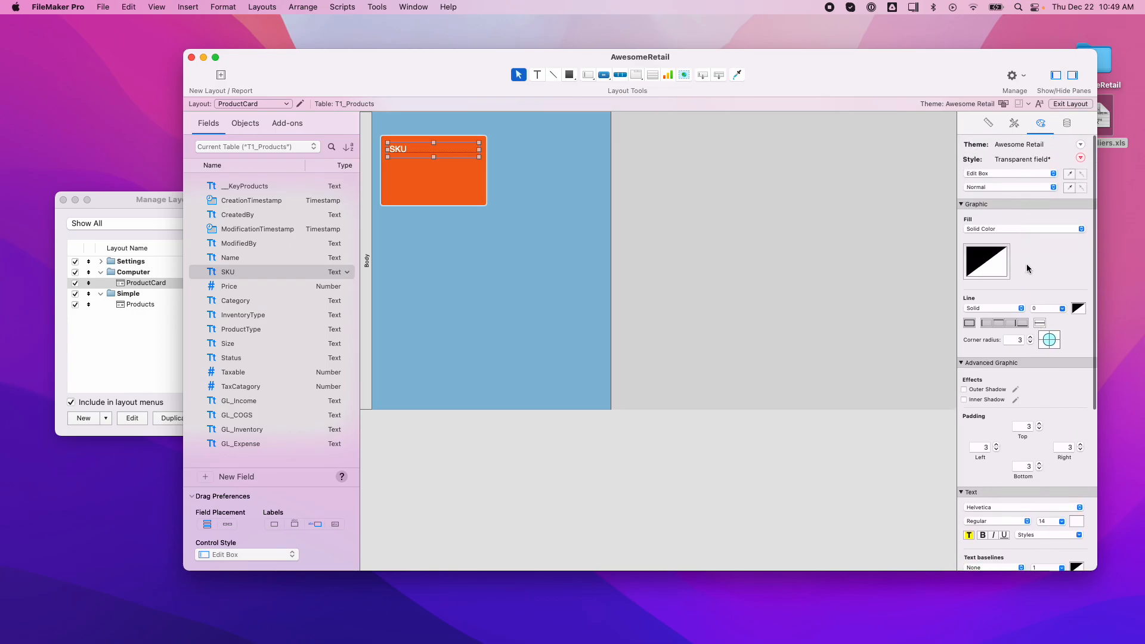
{"action": "scroll", "coordinate": [1025, 253], "scroll_direction": "down", "scroll_amount": 5}
{"action": "scroll", "coordinate": [1072, 238], "scroll_direction": "up", "scroll_amount": 5}
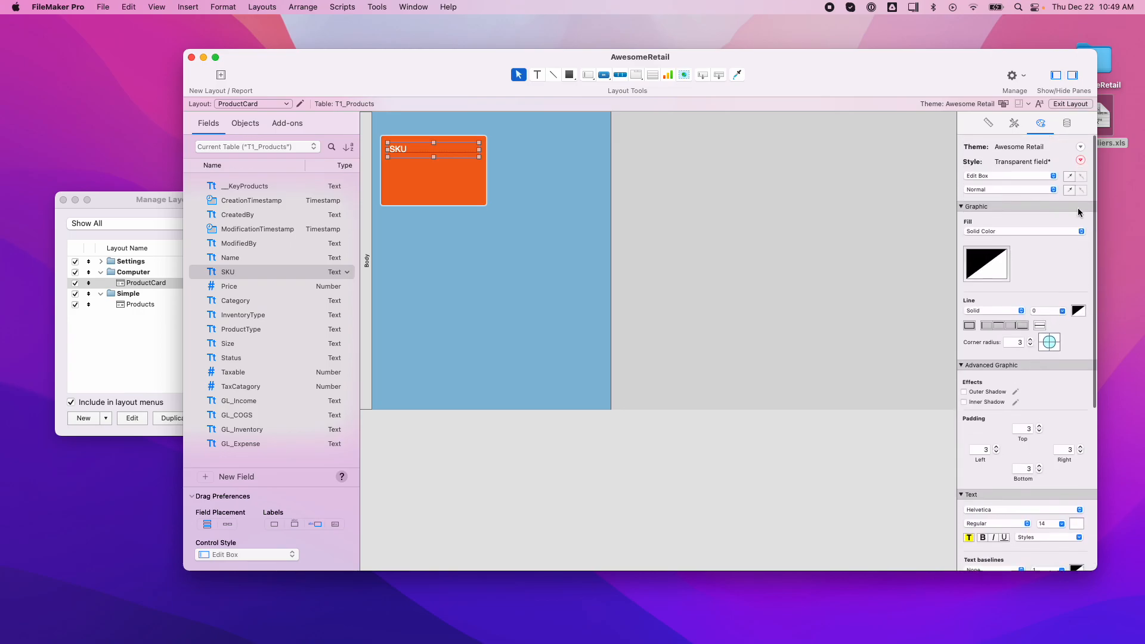
{"action": "scroll", "coordinate": [990, 435], "scroll_direction": "down", "scroll_amount": 3}
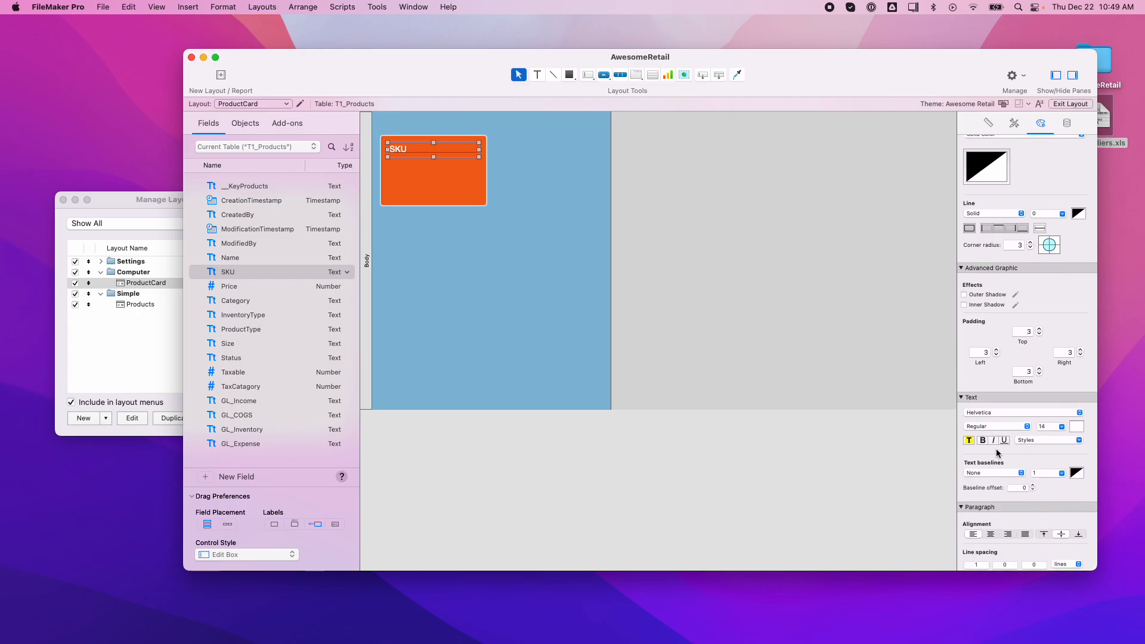
{"action": "left_click", "coordinate": [1068, 124]}
{"action": "scroll", "coordinate": [986, 398], "scroll_direction": "up", "scroll_amount": 2}
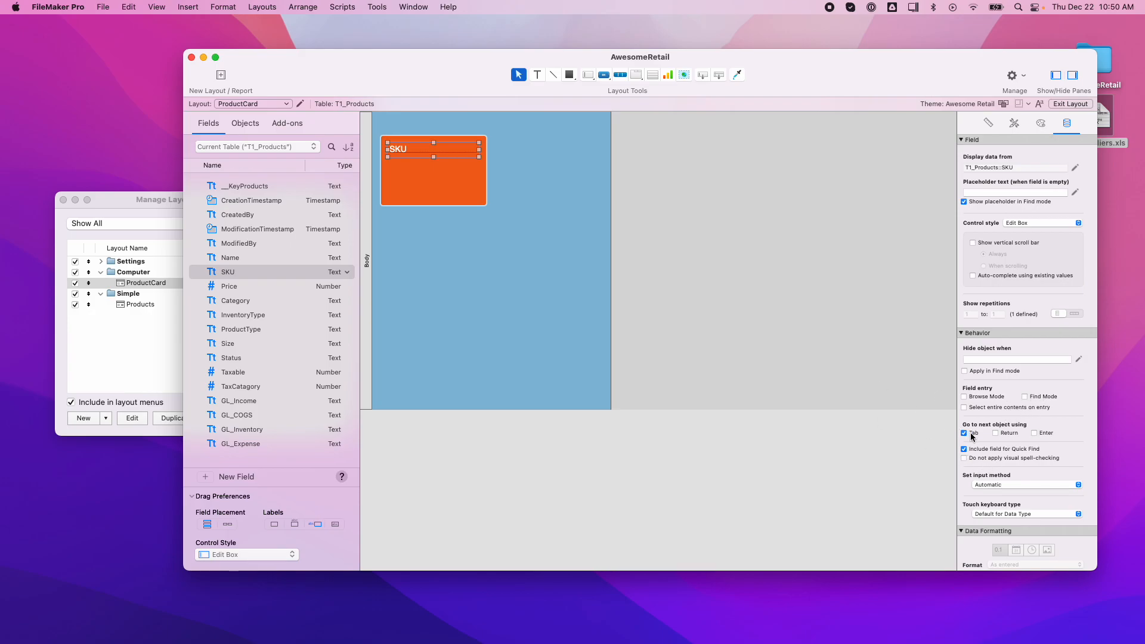
{"action": "scroll", "coordinate": [1038, 249], "scroll_direction": "up", "scroll_amount": 2}
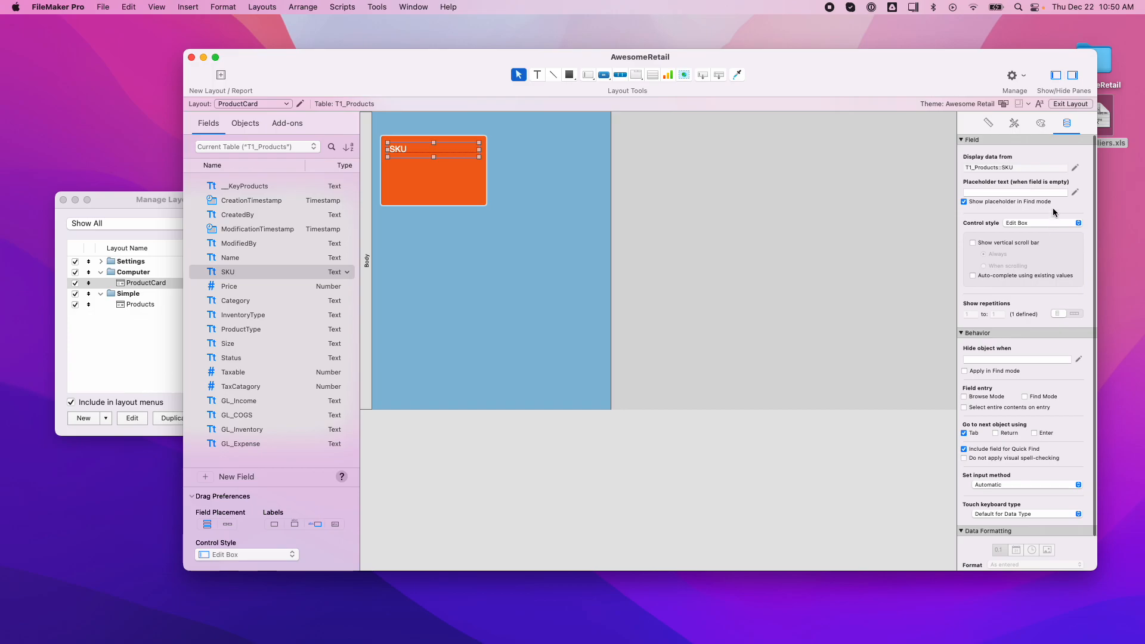
Preview the product card in Browse mode, return to Layout mode and review the SKU field's data settings
{"action": "left_click", "coordinate": [1071, 104]}
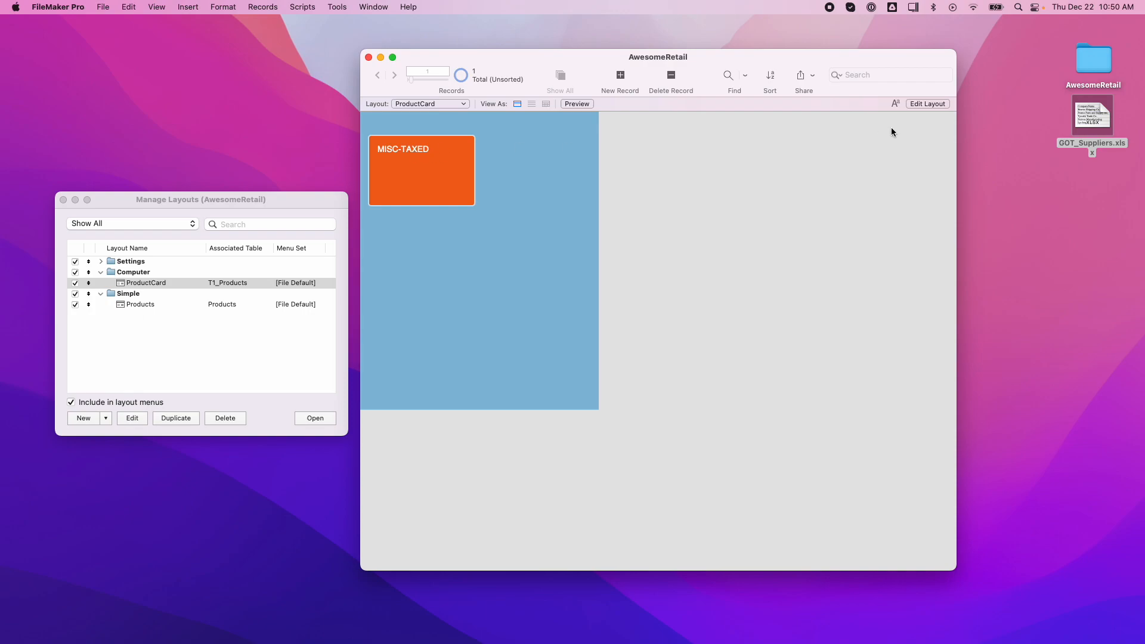
{"action": "left_click", "coordinate": [936, 104]}
{"action": "left_click", "coordinate": [401, 151]}
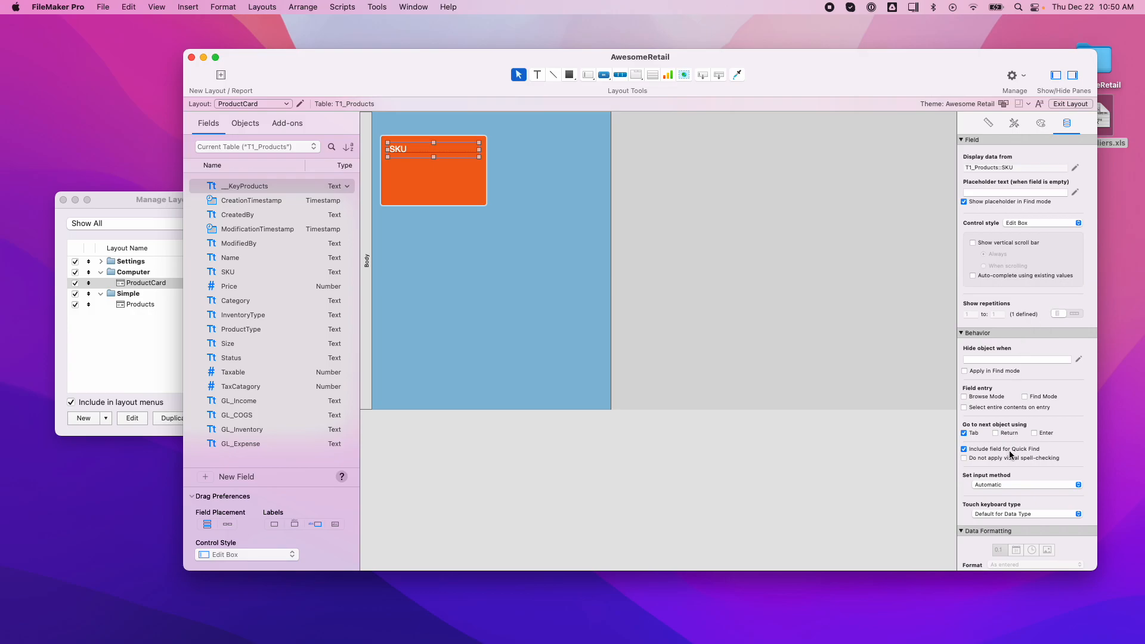
{"action": "scroll", "coordinate": [1014, 437], "scroll_direction": "down", "scroll_amount": 3}
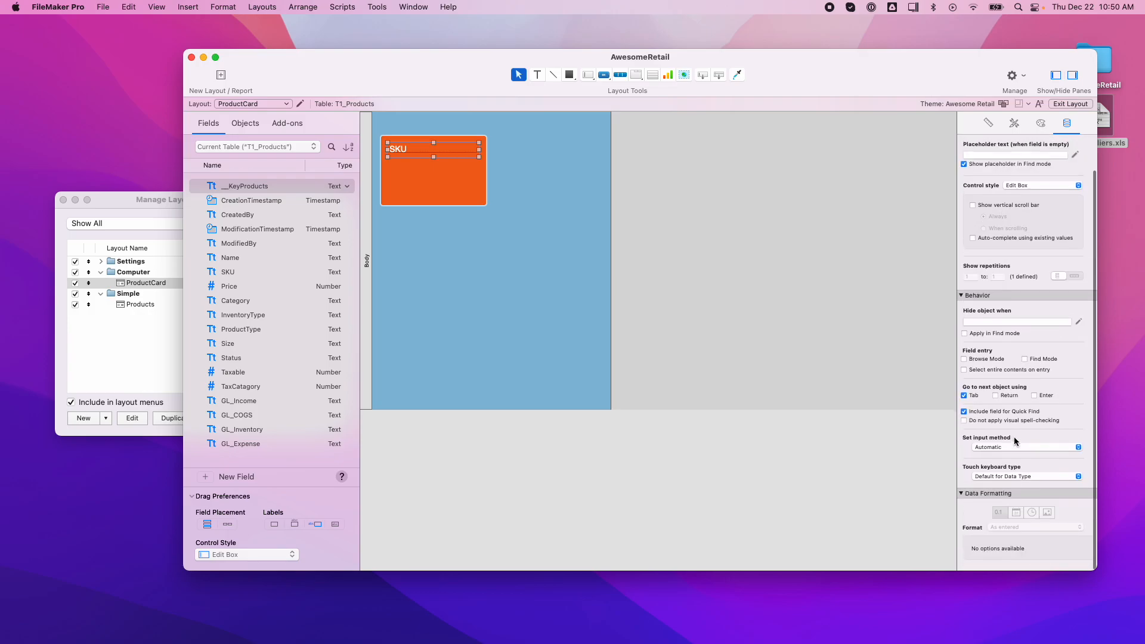
{"action": "scroll", "coordinate": [1014, 437], "scroll_direction": "up", "scroll_amount": 3}
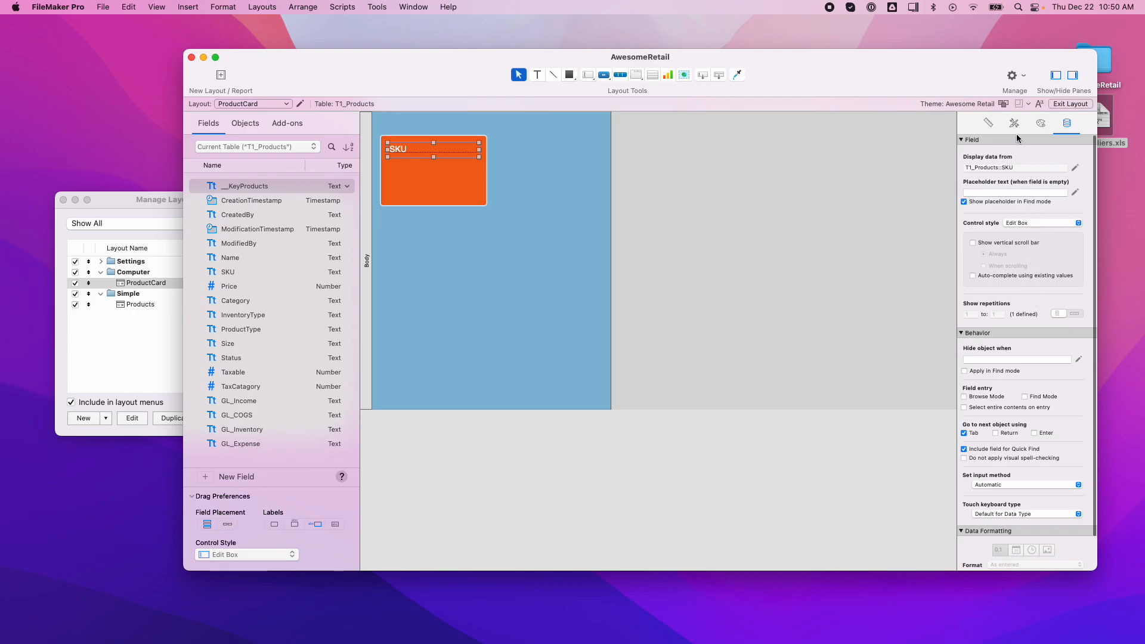
Make the SKU field's text bold and center it horizontally
{"action": "left_click", "coordinate": [1041, 123]}
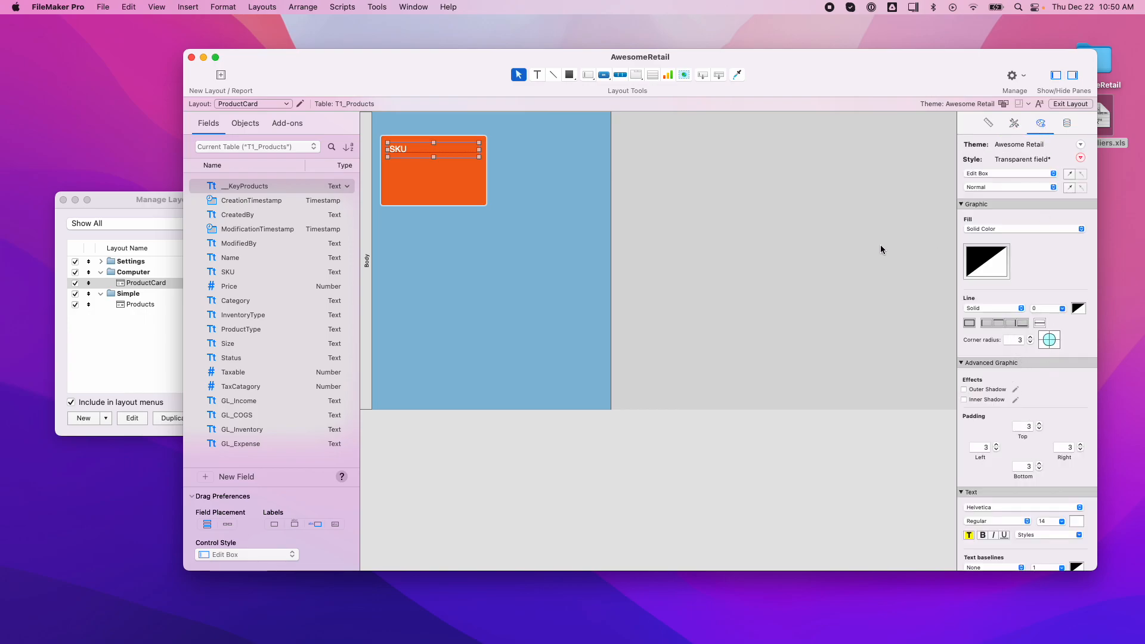
{"action": "scroll", "coordinate": [985, 436], "scroll_direction": "down", "scroll_amount": 3}
{"action": "left_click", "coordinate": [984, 428]}
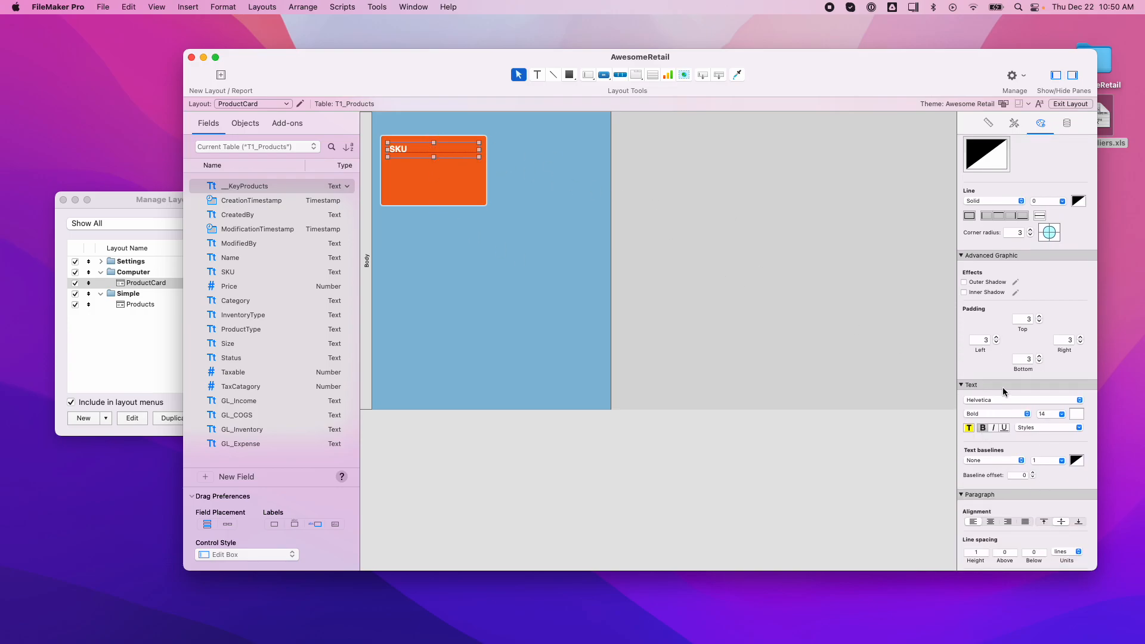
{"action": "scroll", "coordinate": [1036, 322], "scroll_direction": "up", "scroll_amount": 3}
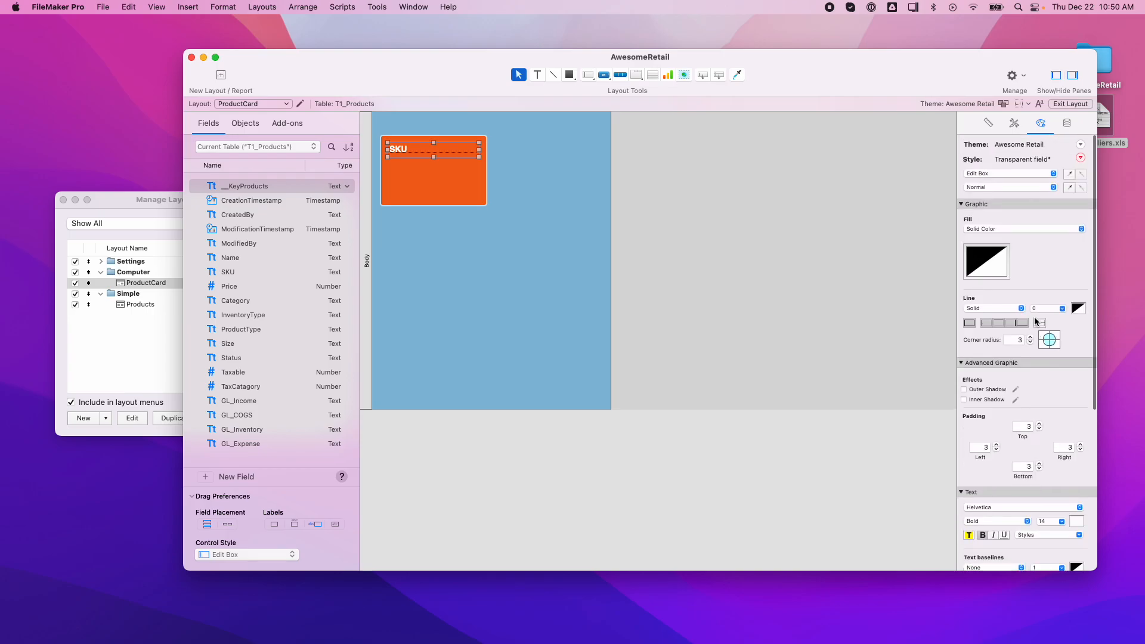
{"action": "scroll", "coordinate": [1041, 391], "scroll_direction": "down", "scroll_amount": 4}
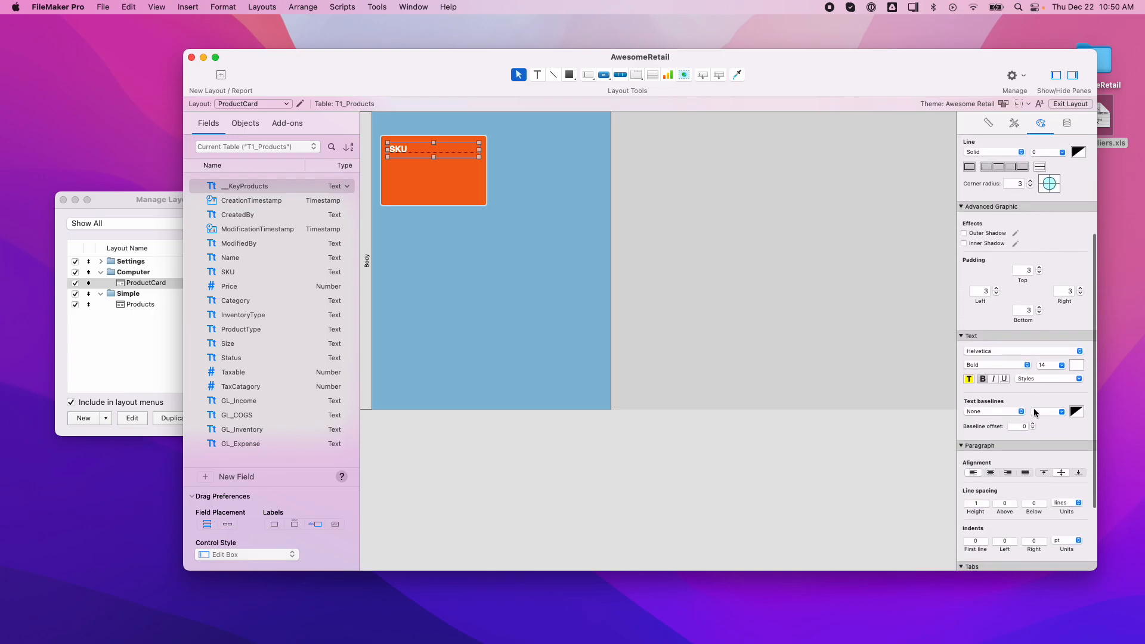
{"action": "left_click", "coordinate": [990, 473]}
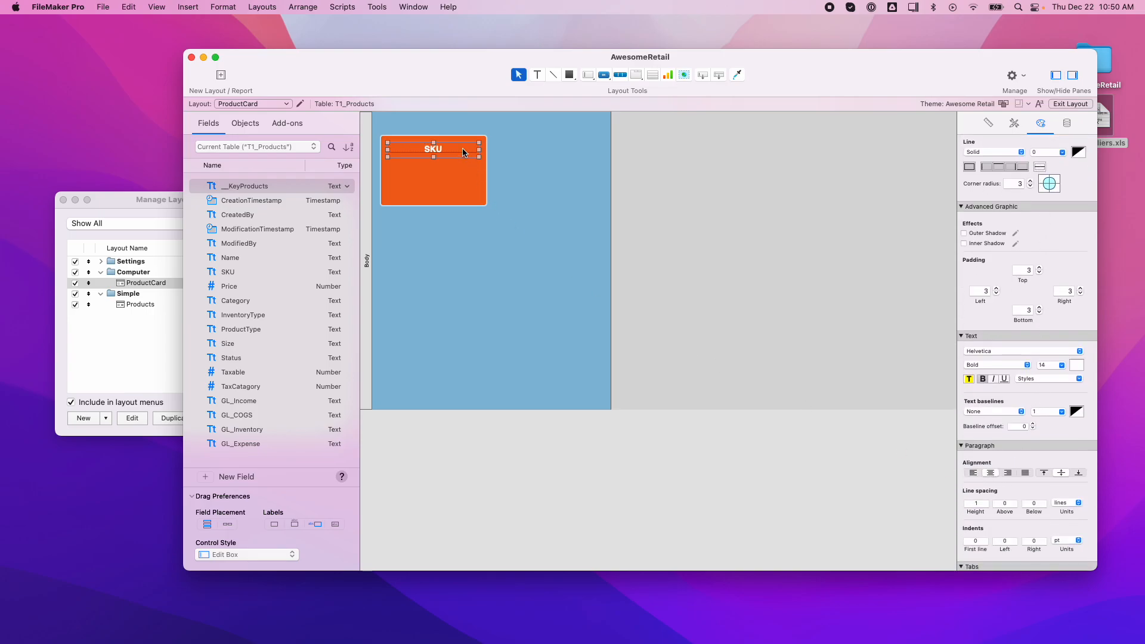
Move the SKU field slightly up within the orange rectangle and check the card in Browse mode
{"action": "left_click_drag", "start_coordinate": [462, 152], "coordinate": [462, 149]}
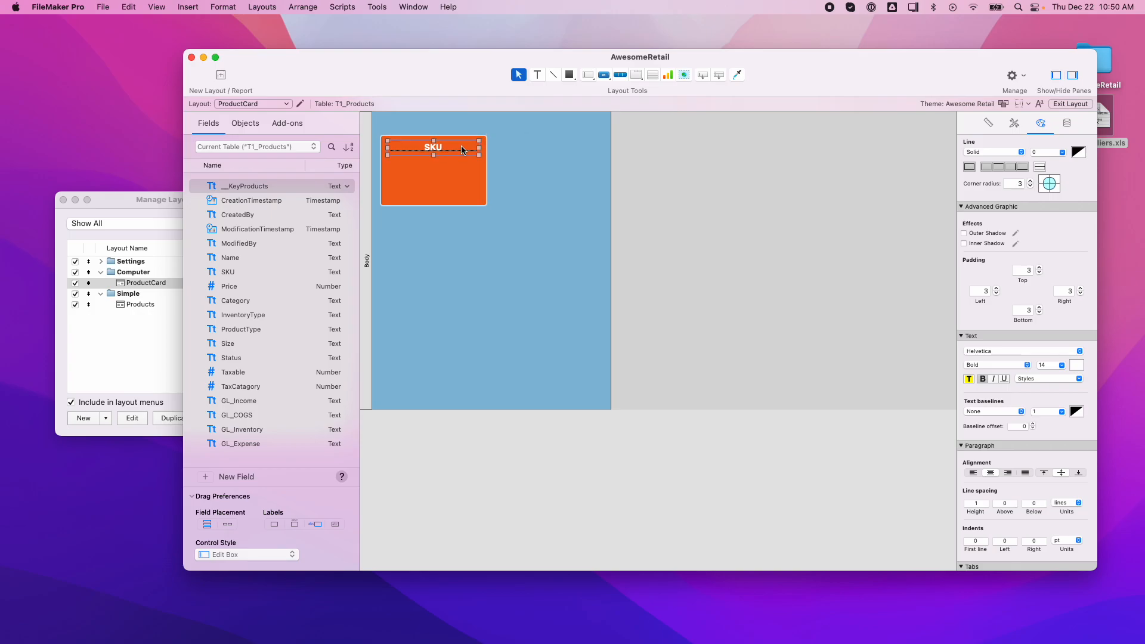
{"action": "scroll", "coordinate": [1030, 218], "scroll_direction": "up", "scroll_amount": 5}
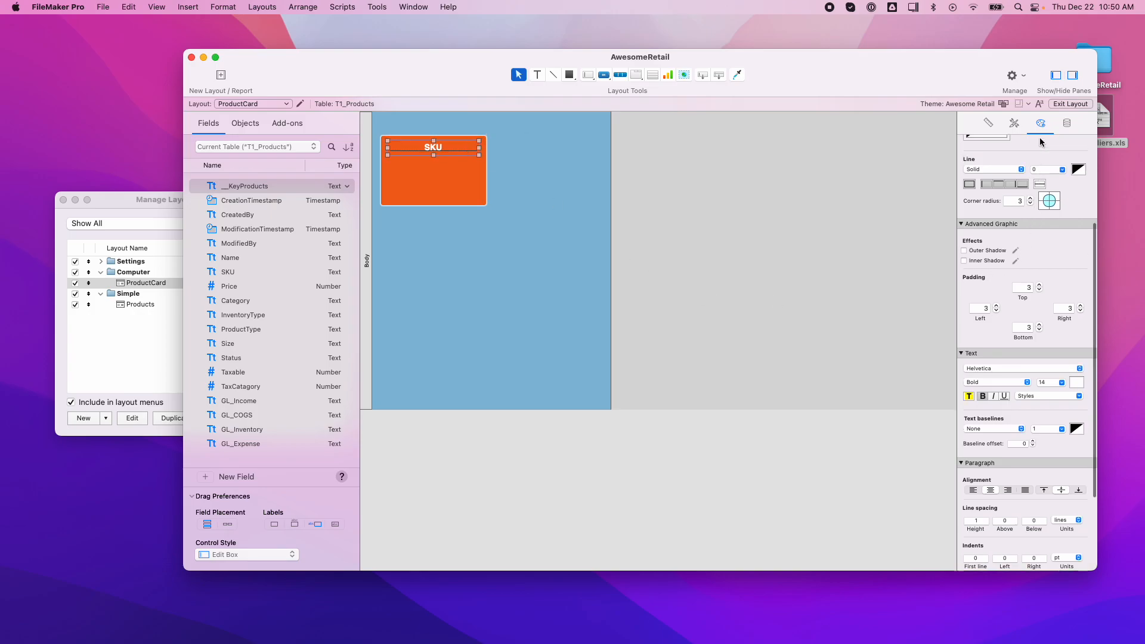
{"action": "left_click", "coordinate": [1062, 106]}
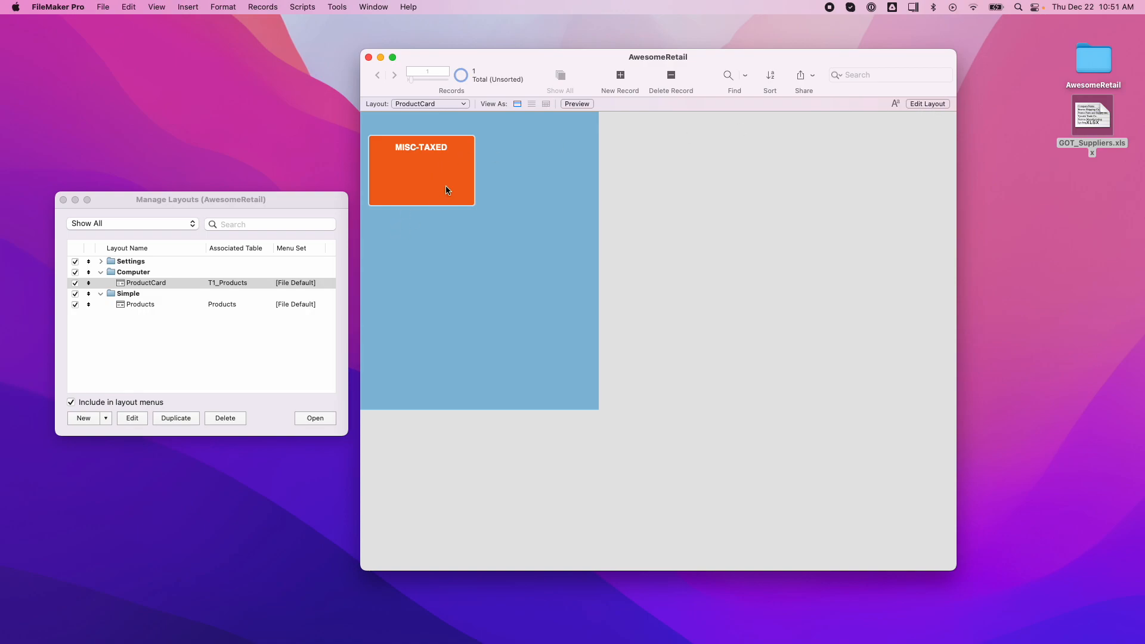
{"action": "left_click", "coordinate": [937, 104]}
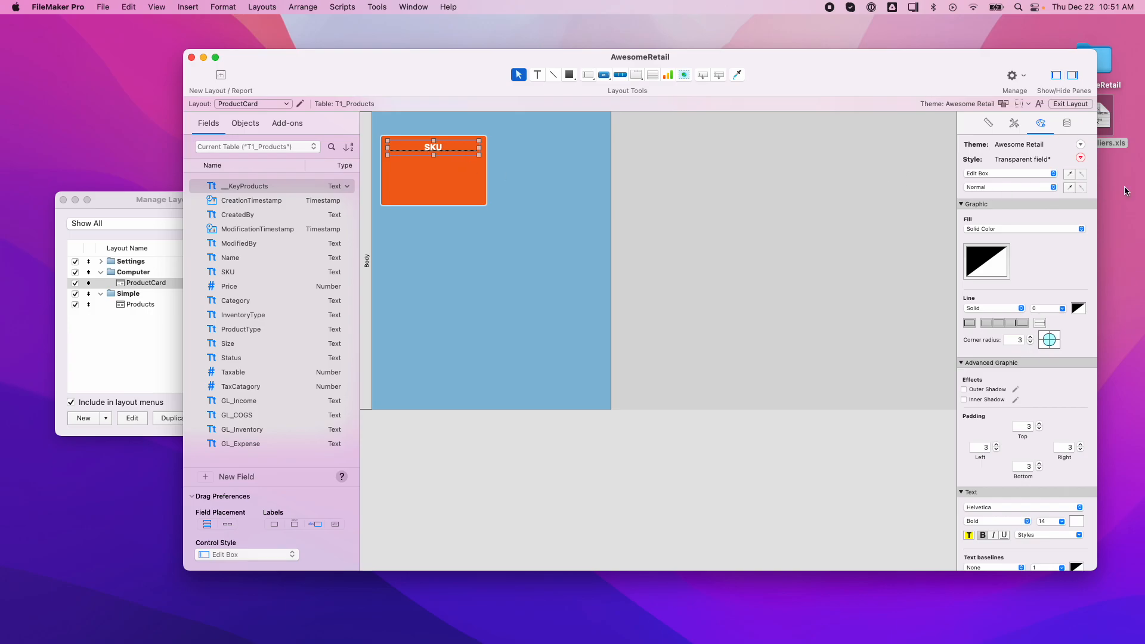
Save the SKU field's formatting as a new style named TransparentInfoBox_TitleWhite
{"action": "left_click", "coordinate": [1081, 159]}
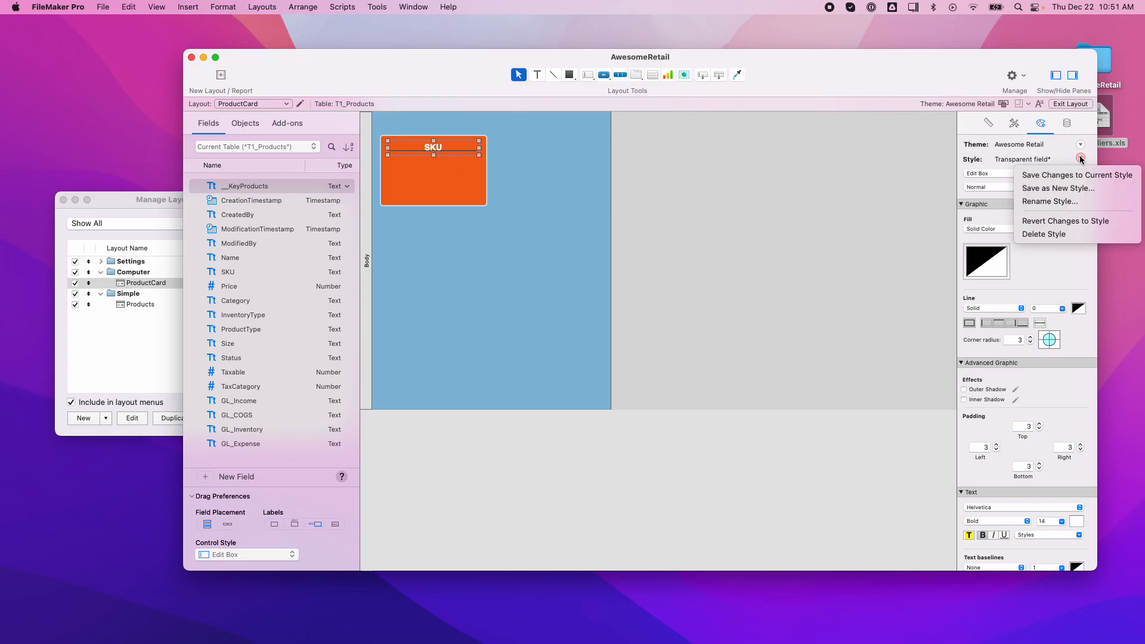
{"action": "left_click", "coordinate": [1076, 189]}
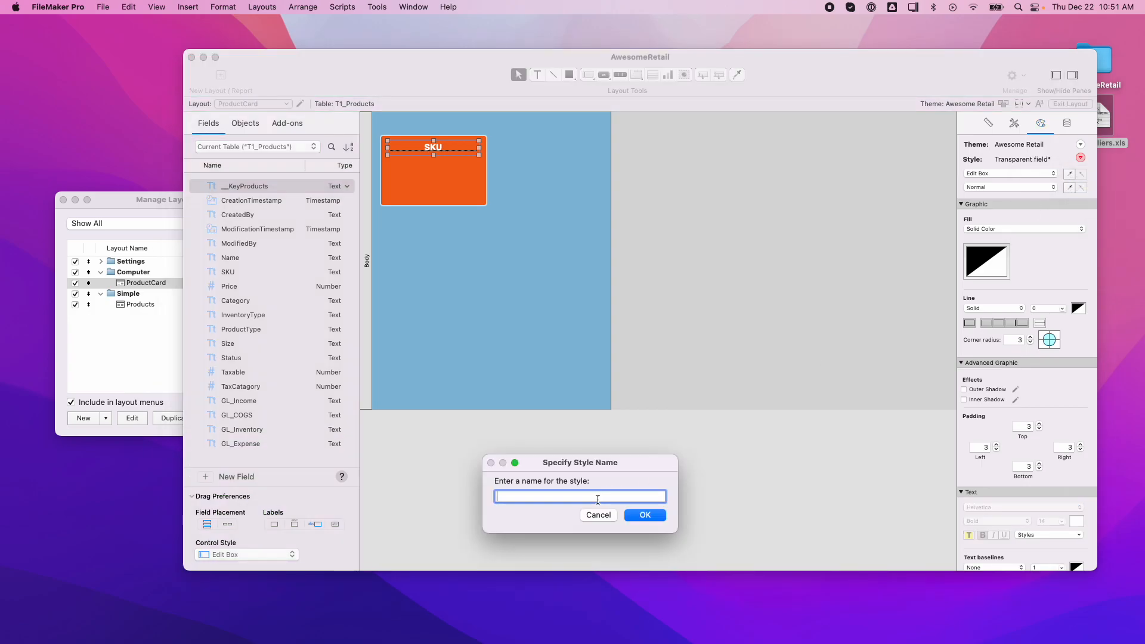
{"action": "type", "text": "InfoBoxH"}
{"action": "key", "text": "BackSpace"}
{"action": "type", "text": "Title"}
{"action": "type", "text": "White"}
{"action": "left_click", "coordinate": [498, 496]}
{"action": "type", "text": "Transparent"}
{"action": "left_click", "coordinate": [566, 497]}
{"action": "type", "text": "_"}
{"action": "left_click", "coordinate": [645, 515]}
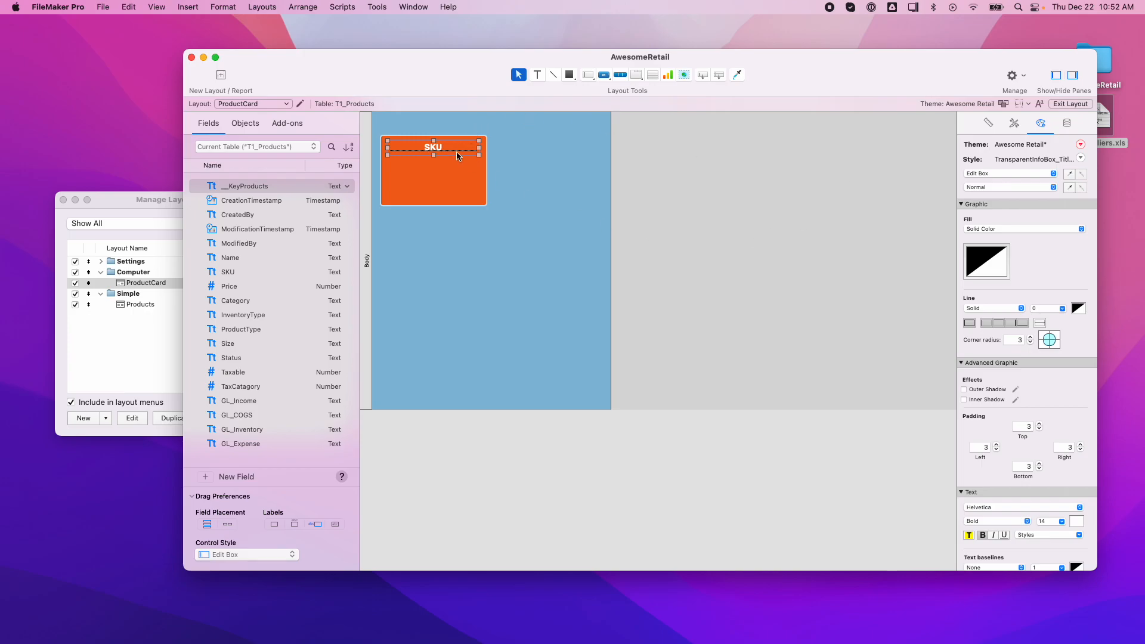
Save the style changes to the Awesome Retail theme and check the card in Browse mode
{"action": "left_click", "coordinate": [1081, 145]}
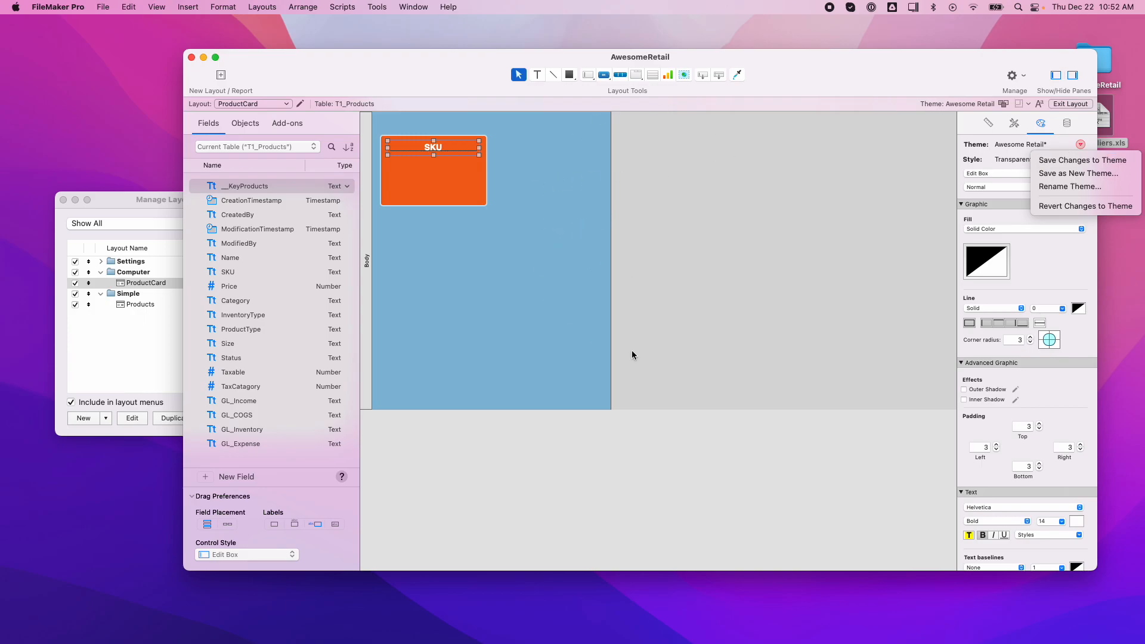
{"action": "left_click", "coordinate": [1122, 161]}
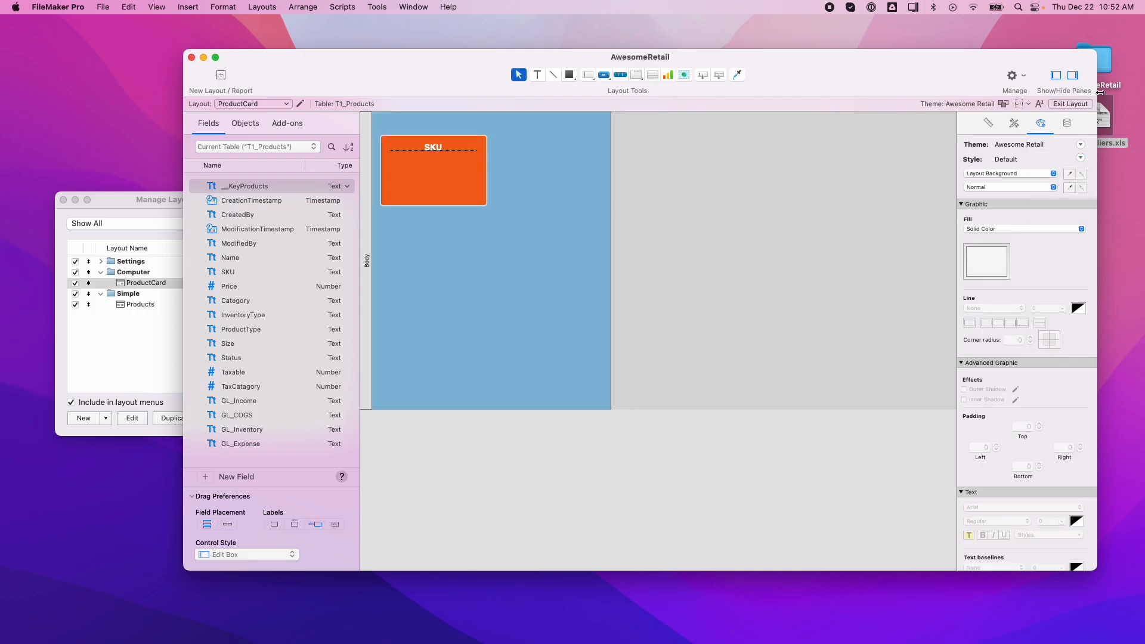
{"action": "left_click", "coordinate": [1071, 103]}
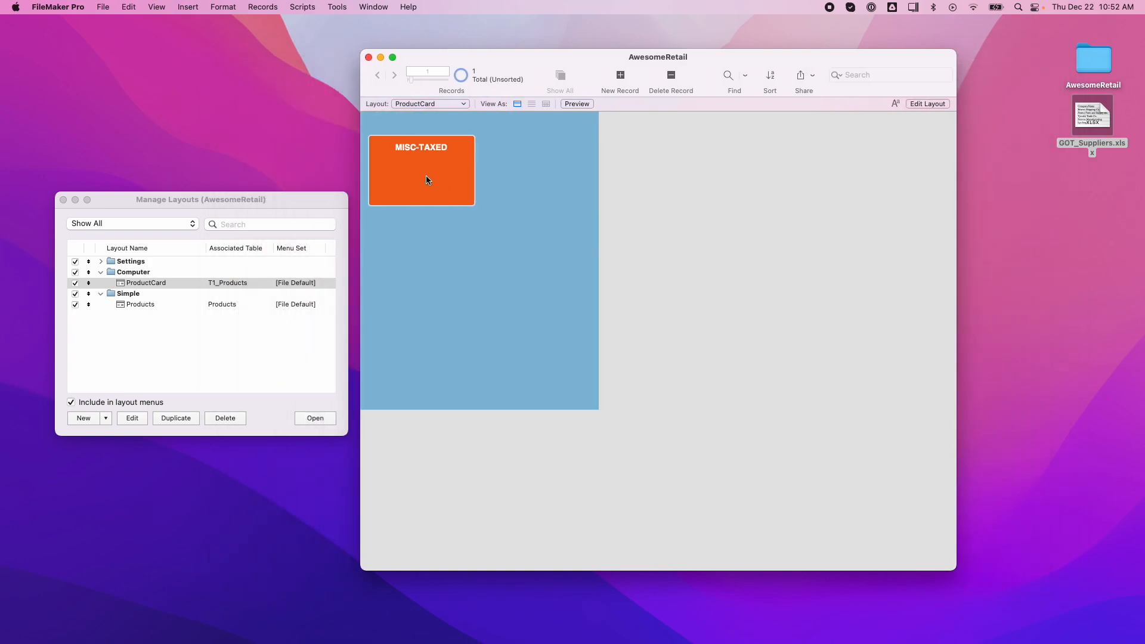
{"action": "left_click", "coordinate": [935, 104]}
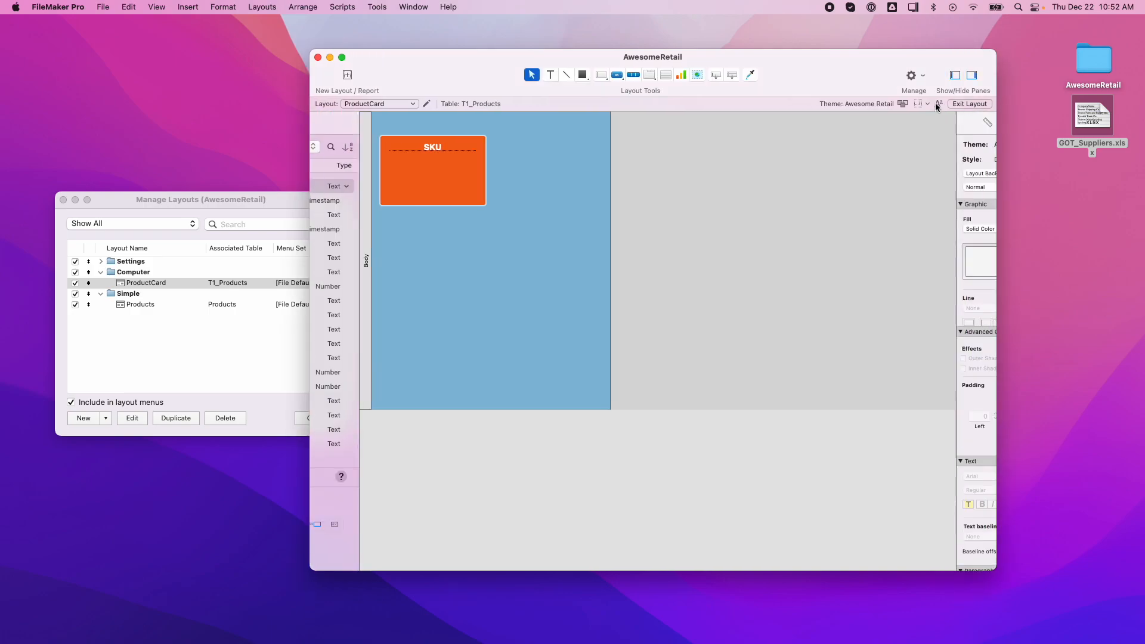
Place the Name field on the orange rectangle below the SKU field and delete its text label
{"action": "left_click_drag", "start_coordinate": [243, 256], "coordinate": [418, 173]}
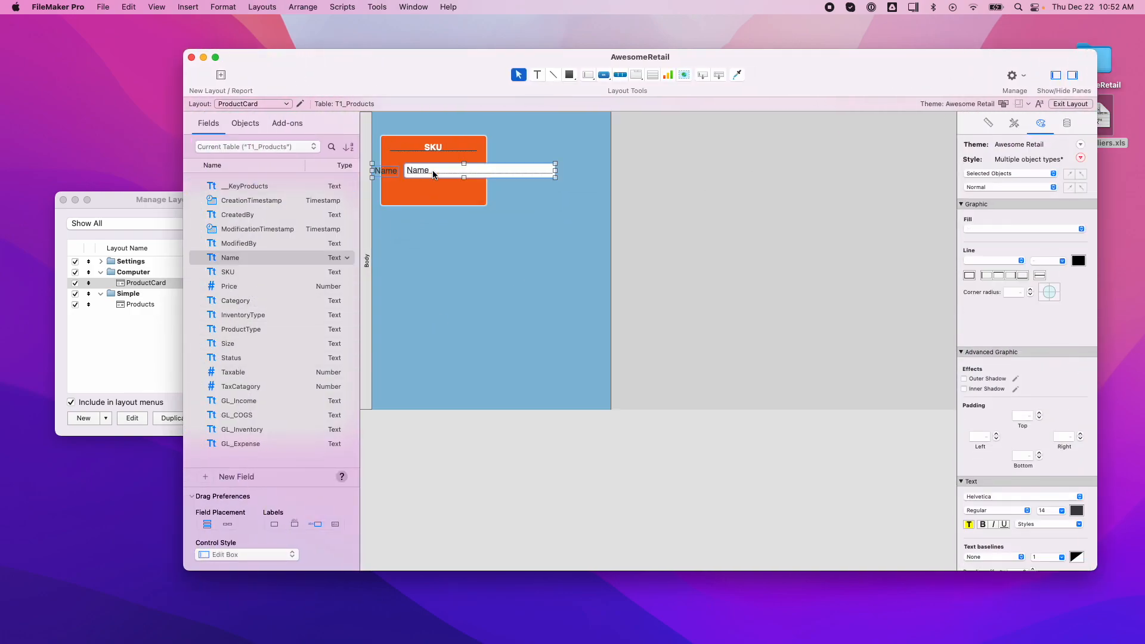
{"action": "left_click", "coordinate": [391, 172]}
{"action": "key", "text": "Delete"}
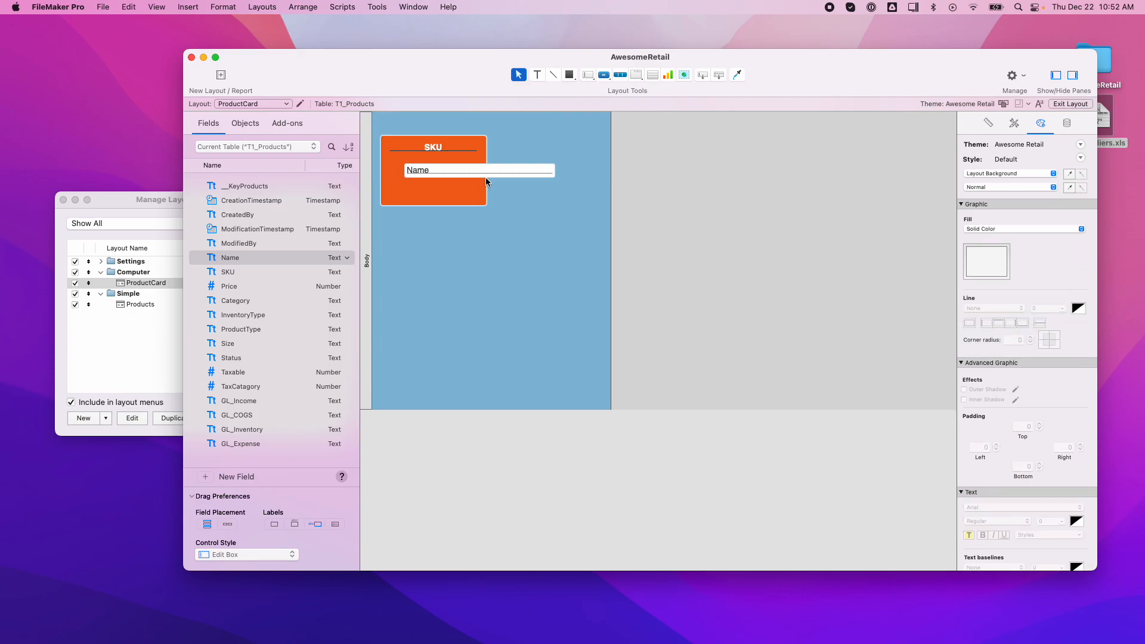
Apply the TransparentInfoBox_Title_White style to the Name field
{"action": "left_click", "coordinate": [485, 176]}
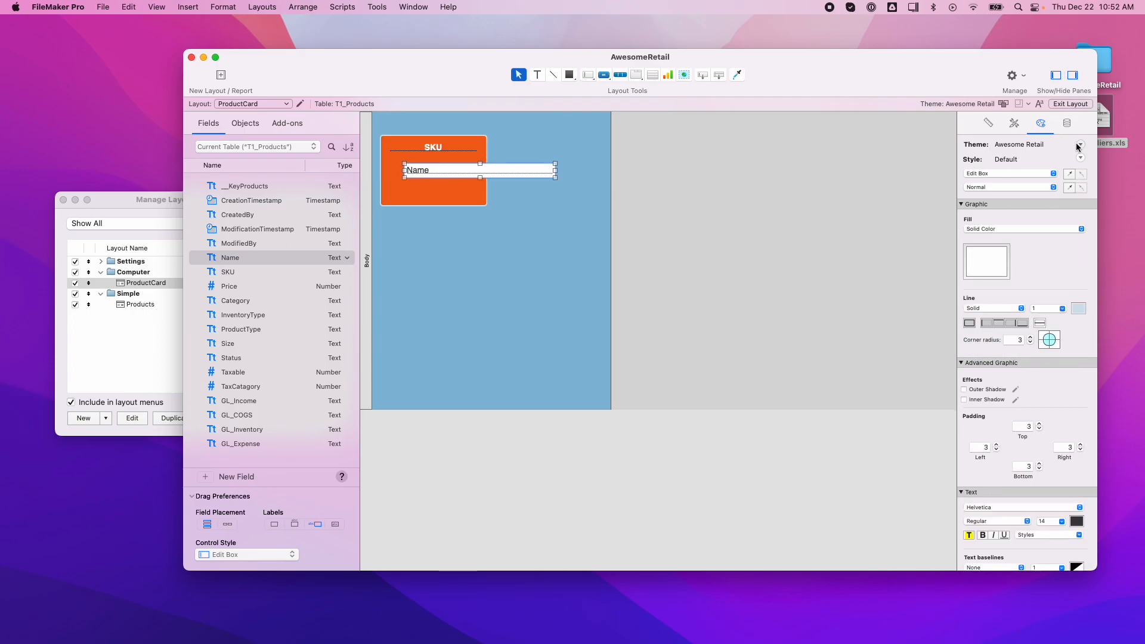
{"action": "left_click", "coordinate": [1015, 123]}
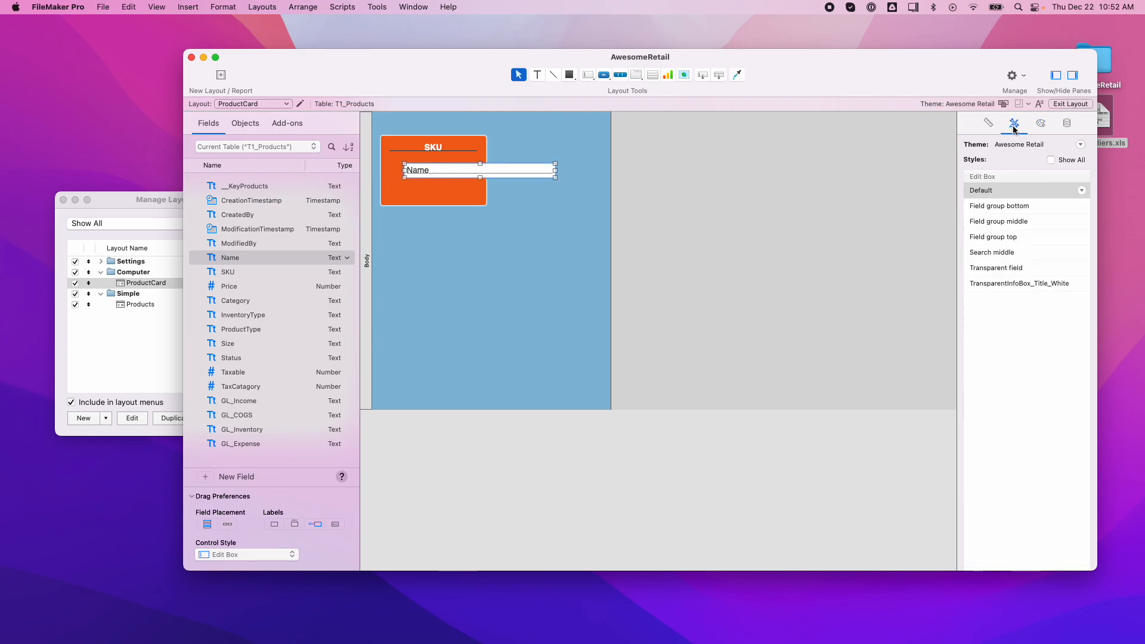
{"action": "left_click", "coordinate": [1029, 284]}
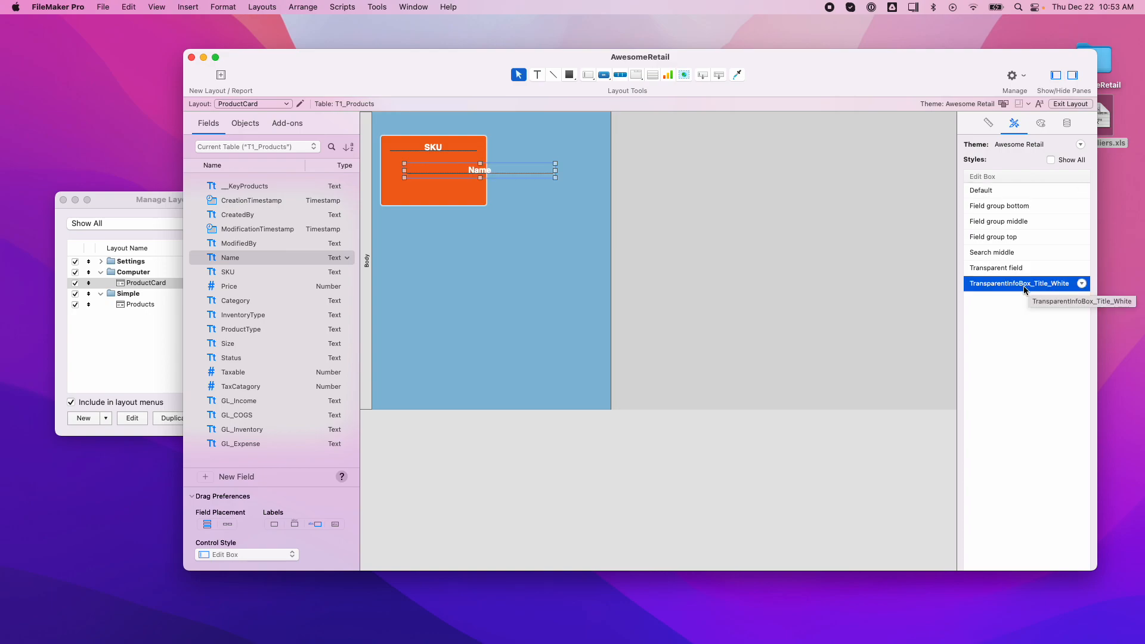
Move the Name field directly below SKU, narrow it to about 169 pt to fit the orange rectangle, and check the card in Browse mode
{"action": "left_click_drag", "start_coordinate": [527, 170], "coordinate": [506, 162]}
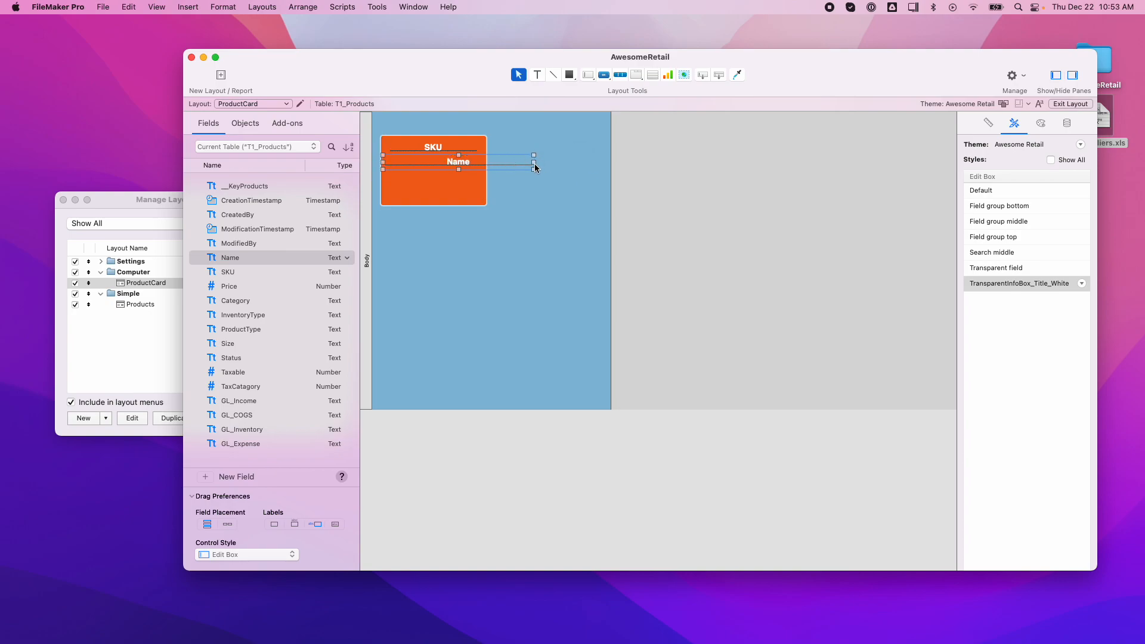
{"action": "left_click", "coordinate": [536, 163]}
{"action": "left_click", "coordinate": [521, 163]}
{"action": "left_click_drag", "start_coordinate": [536, 162], "coordinate": [484, 162]}
{"action": "left_click", "coordinate": [1074, 104]}
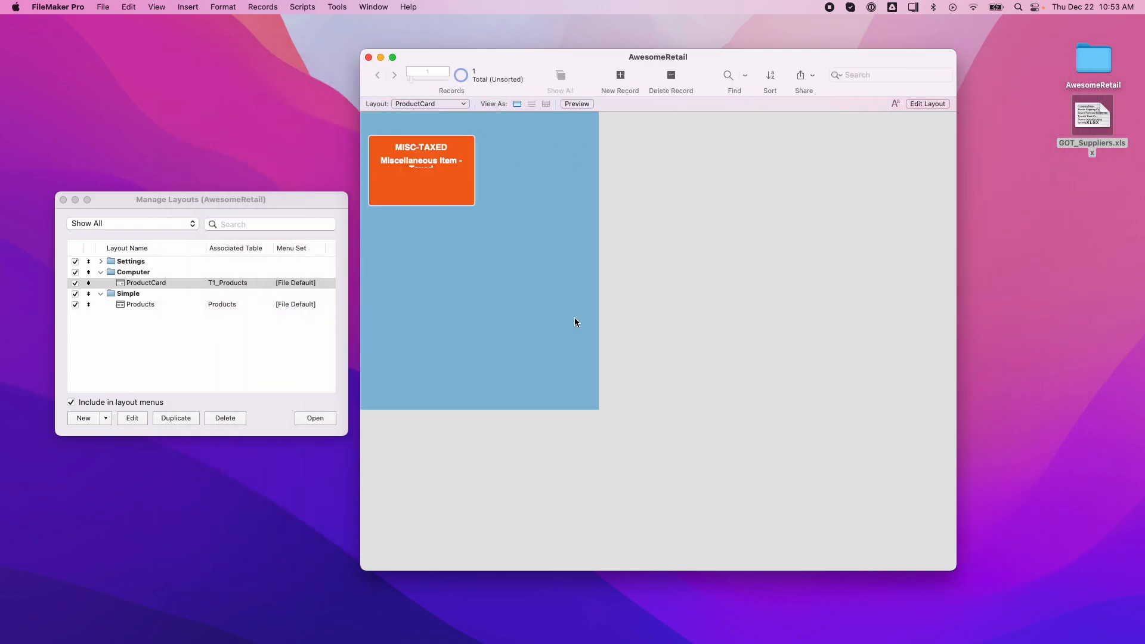
Increase the Name field's height to about 45 pt so it holds two lines, and check the card in Browse mode
{"action": "left_click", "coordinate": [928, 103]}
{"action": "left_click", "coordinate": [445, 166]}
{"action": "left_click_drag", "start_coordinate": [434, 170], "coordinate": [434, 184]}
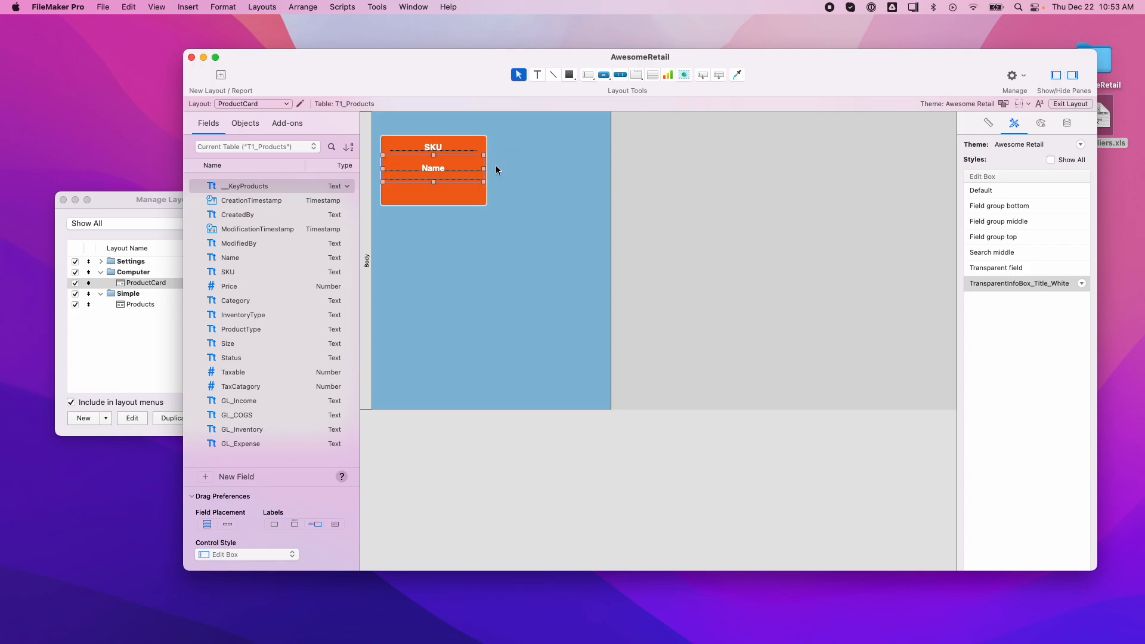
{"action": "left_click", "coordinate": [1070, 104]}
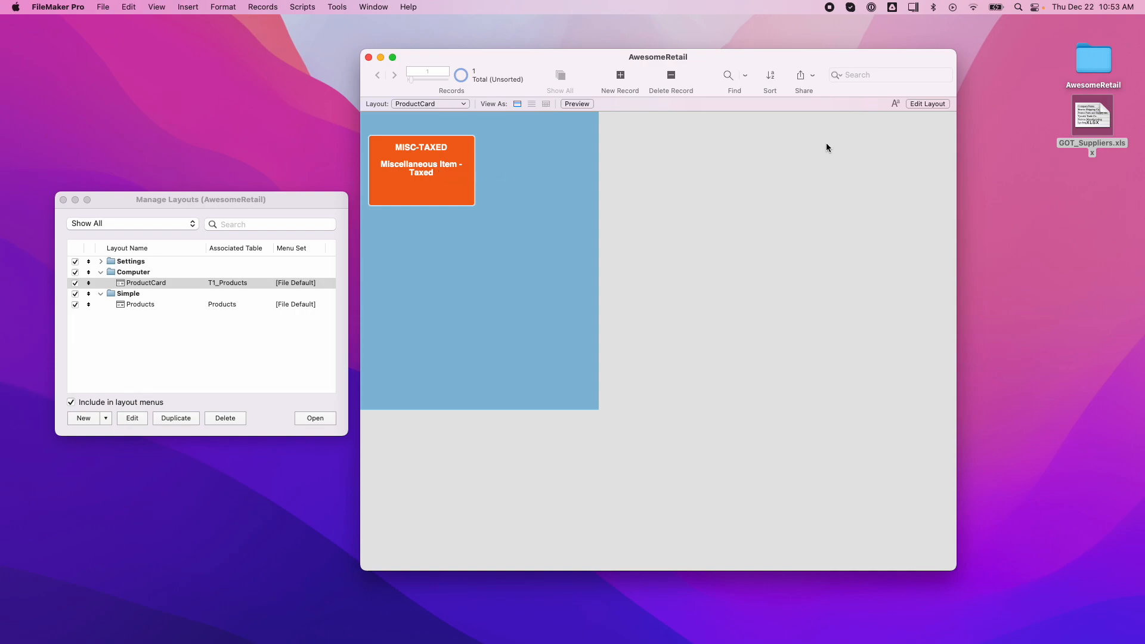
Remove bold from the Name field's text, set its font size to 12 pt, and check the card in Browse mode
{"action": "left_click", "coordinate": [928, 104]}
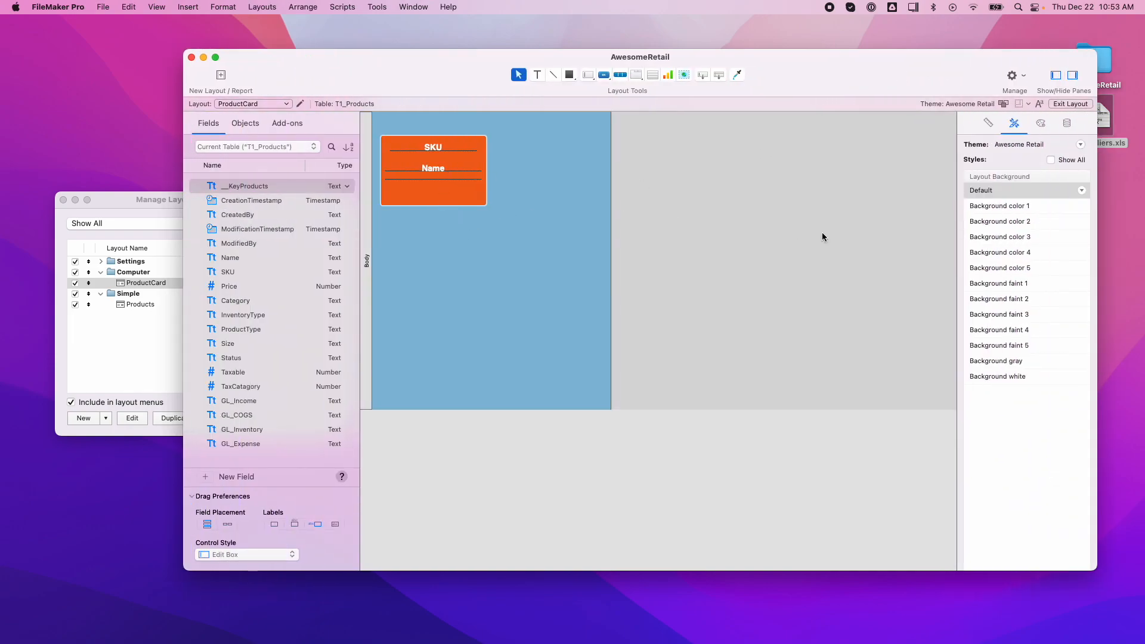
{"action": "left_click", "coordinate": [432, 170]}
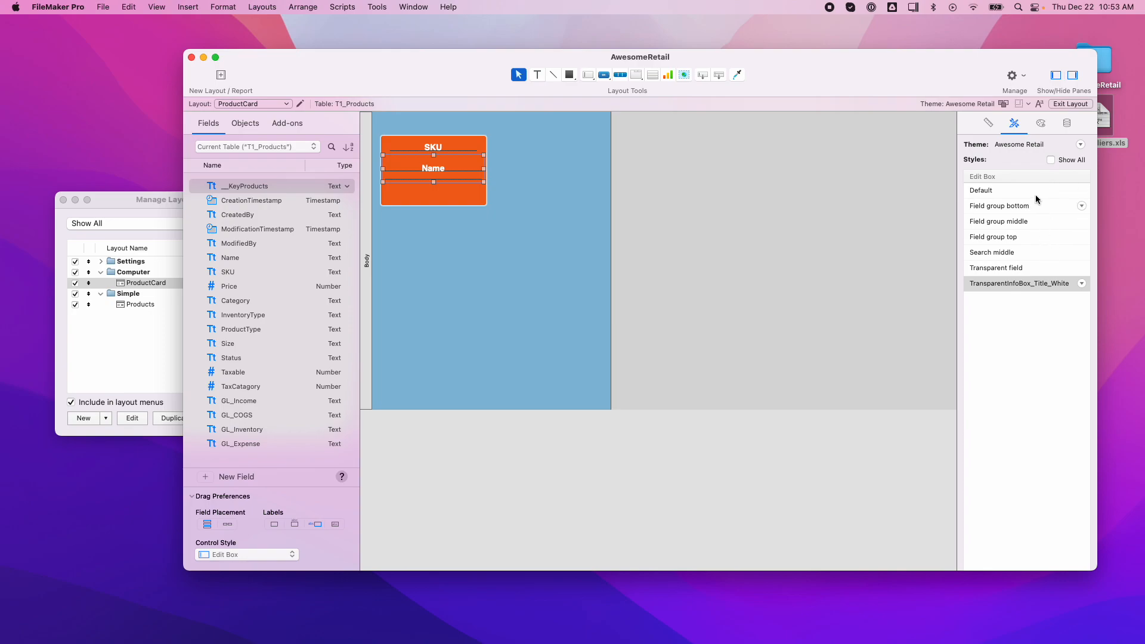
{"action": "left_click", "coordinate": [989, 124]}
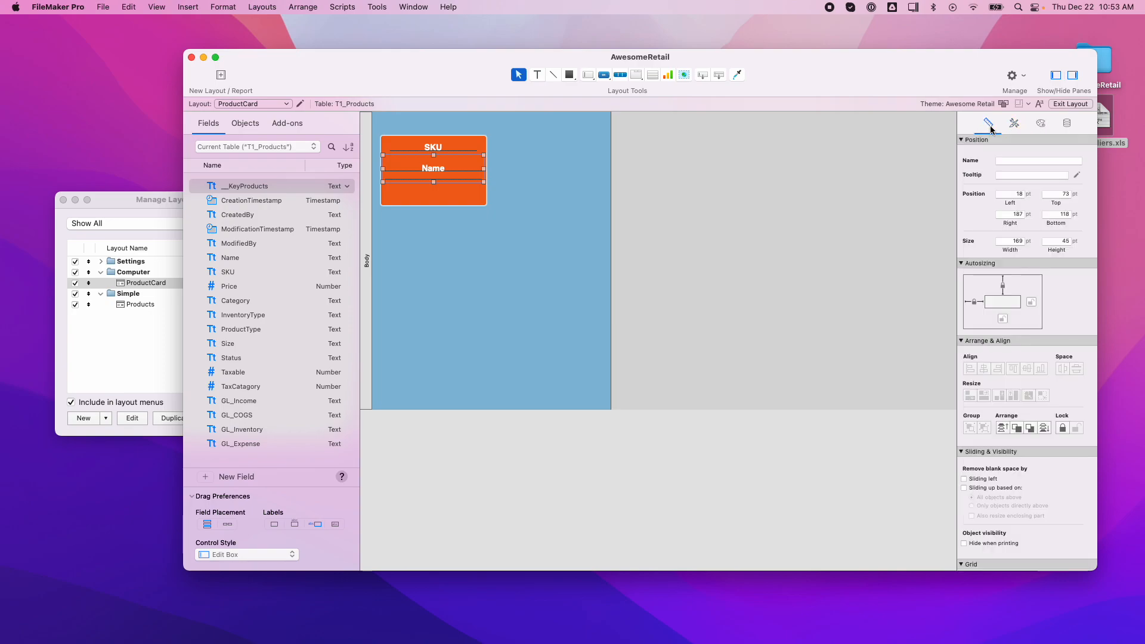
{"action": "left_click", "coordinate": [1041, 123]}
{"action": "left_click", "coordinate": [984, 535]}
{"action": "left_click", "coordinate": [1062, 521]}
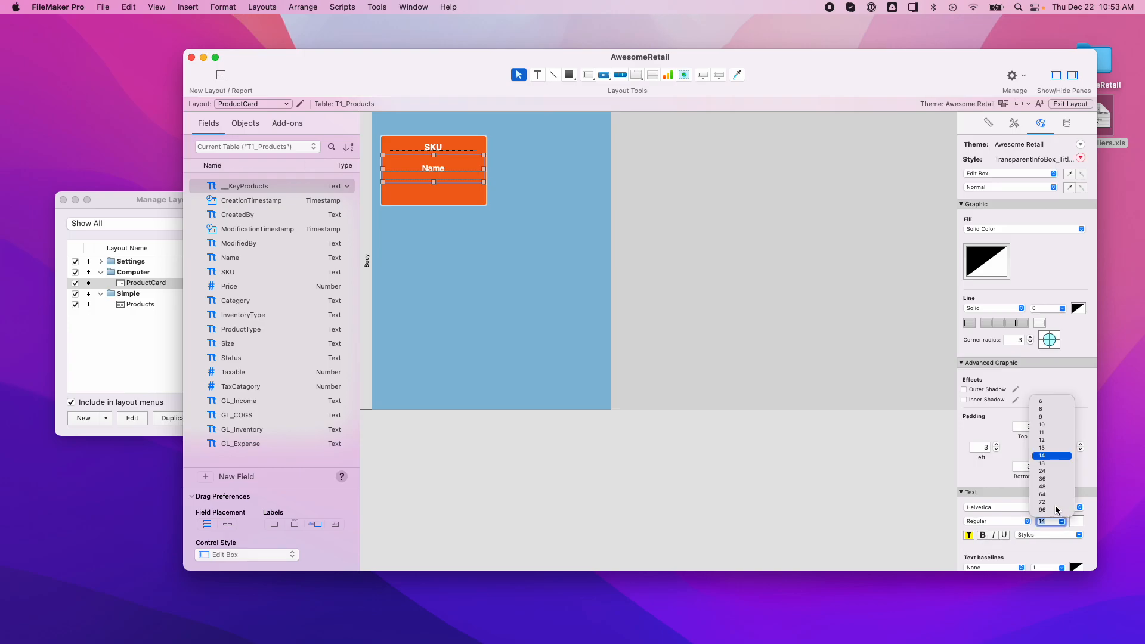
{"action": "left_click", "coordinate": [1051, 441]}
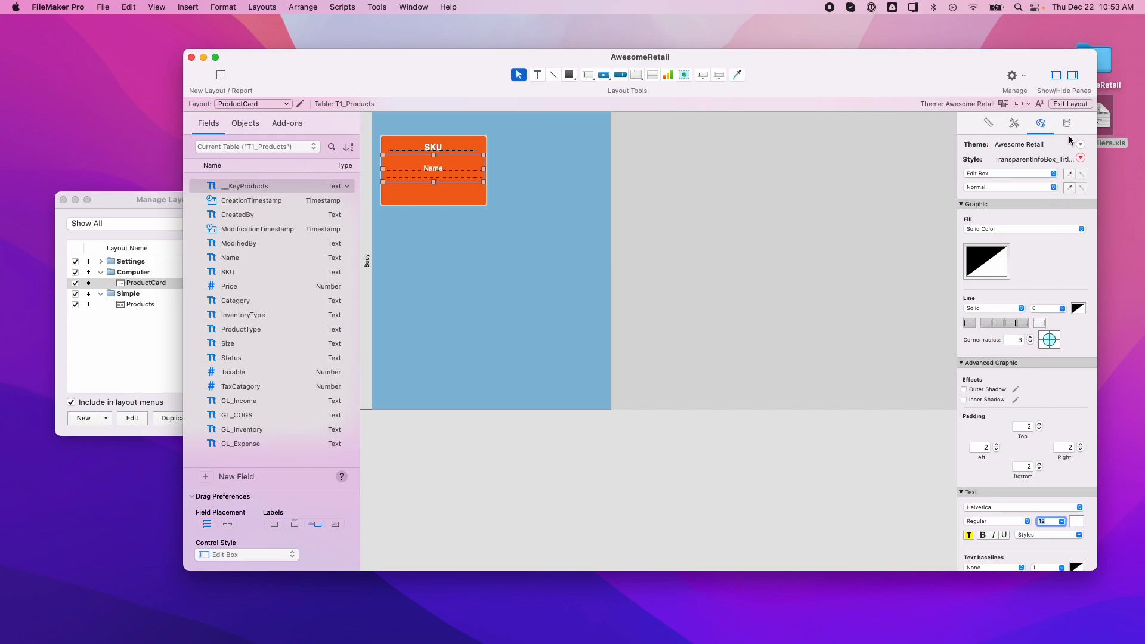
{"action": "left_click", "coordinate": [1071, 104]}
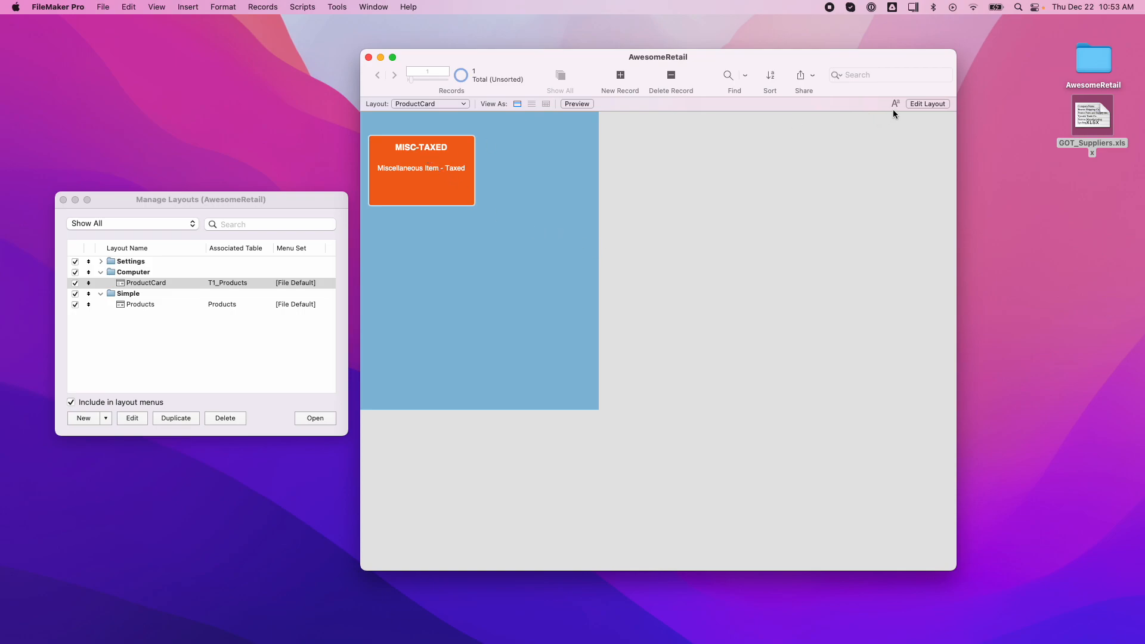
Nudge the SKU field down about 4 pt in the layout, and select the Name field
{"action": "left_click", "coordinate": [930, 104]}
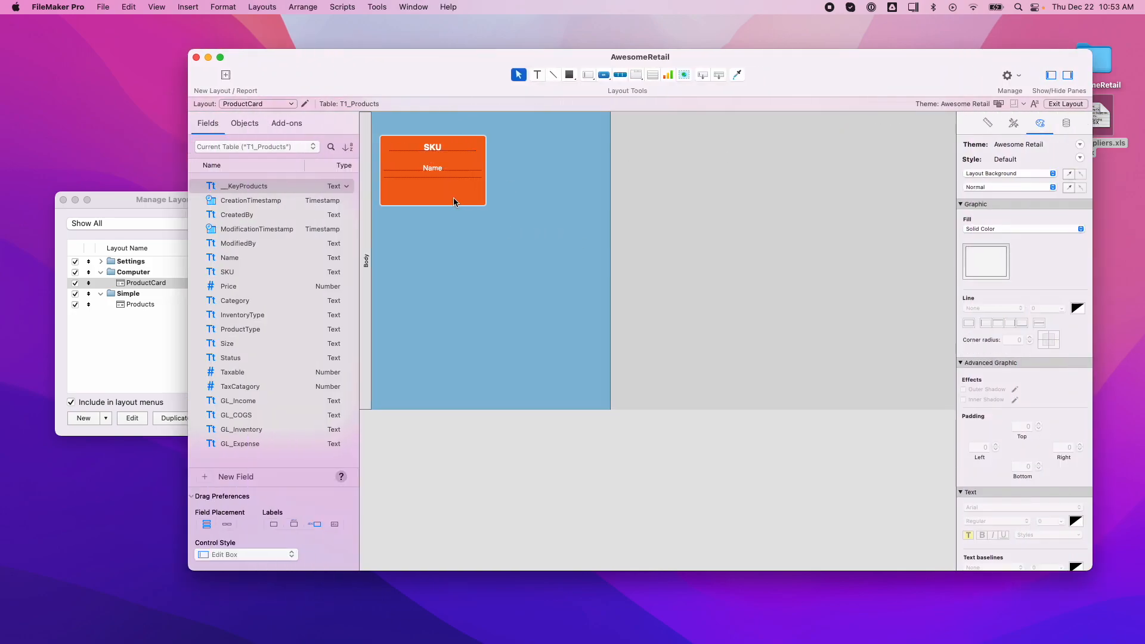
{"action": "left_click", "coordinate": [442, 149]}
{"action": "key", "text": "Down"}
{"action": "key", "text": "Down"}
{"action": "key", "text": "Down"}
{"action": "key", "text": "Down"}
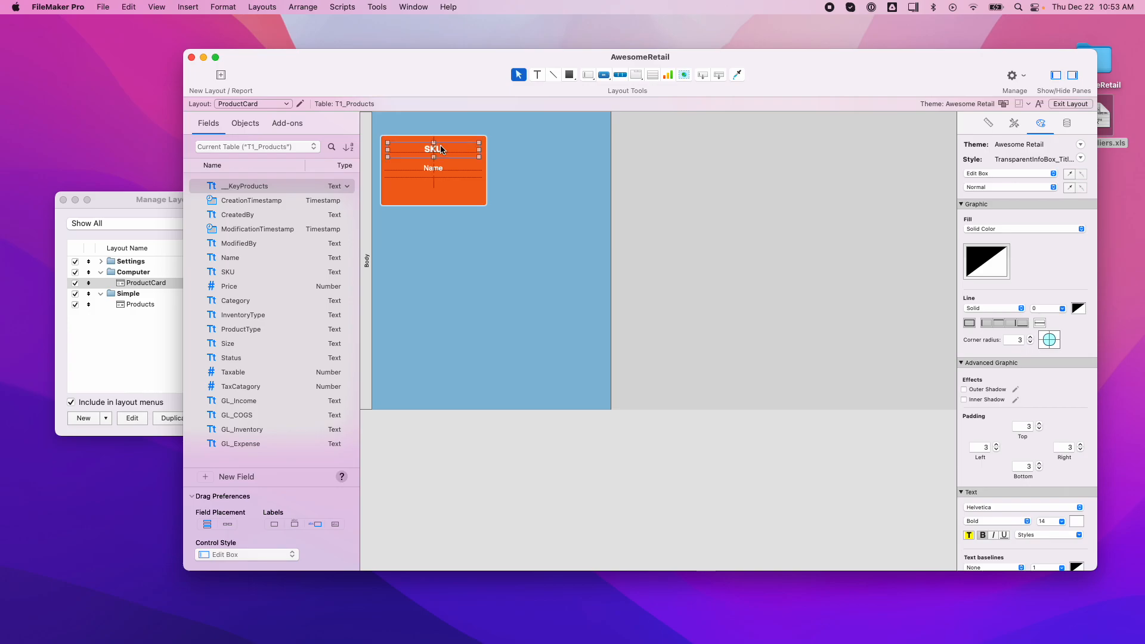
{"action": "left_click", "coordinate": [449, 174]}
{"action": "left_click", "coordinate": [1080, 158]}
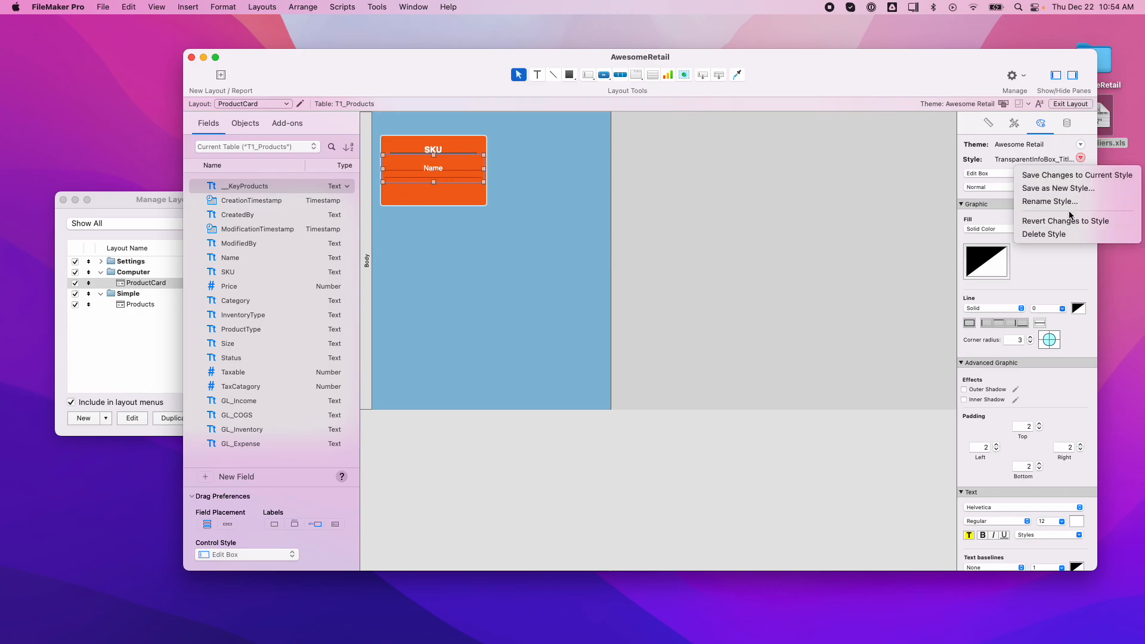
{"action": "left_click", "coordinate": [1071, 191]}
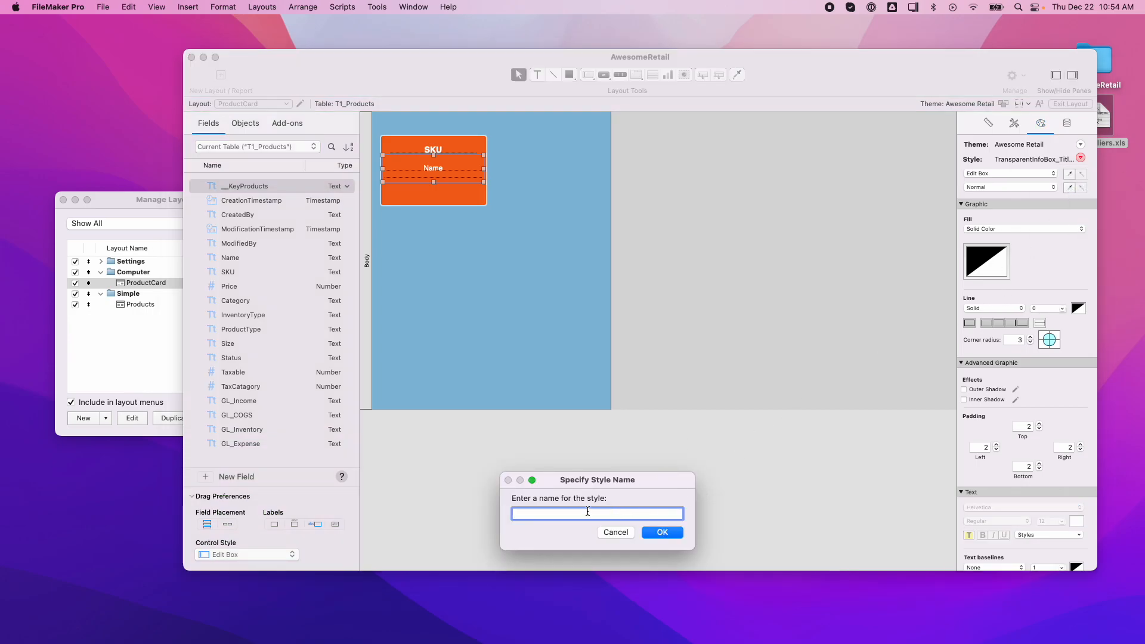
{"action": "left_click", "coordinate": [615, 532]}
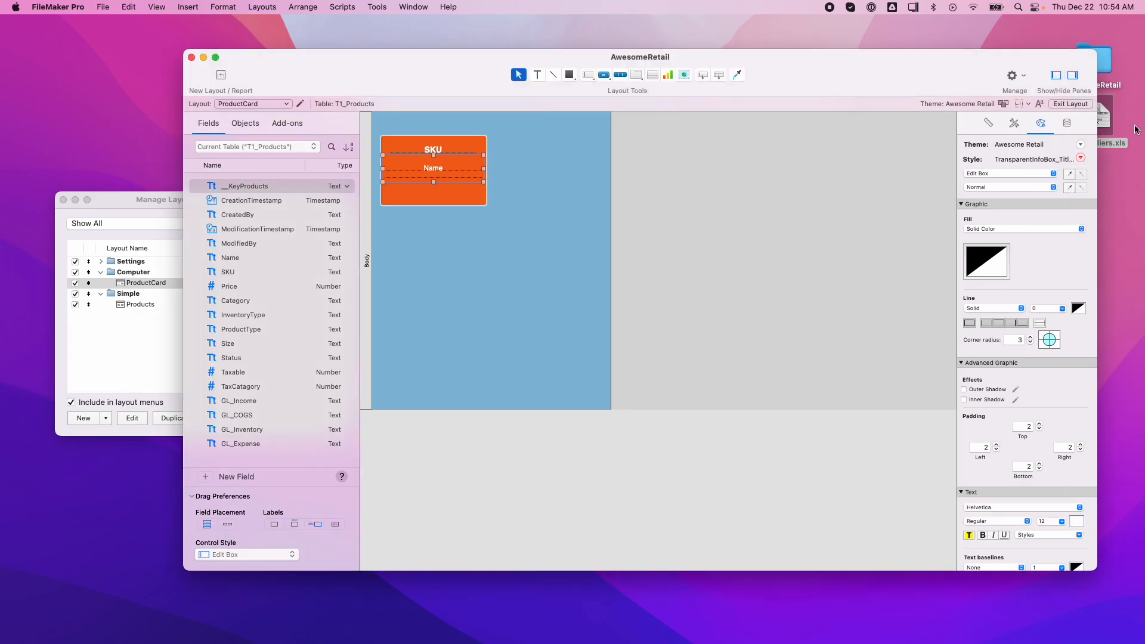
{"action": "left_click", "coordinate": [1081, 158]}
{"action": "left_click", "coordinate": [1008, 130]}
{"action": "left_click", "coordinate": [1013, 124]}
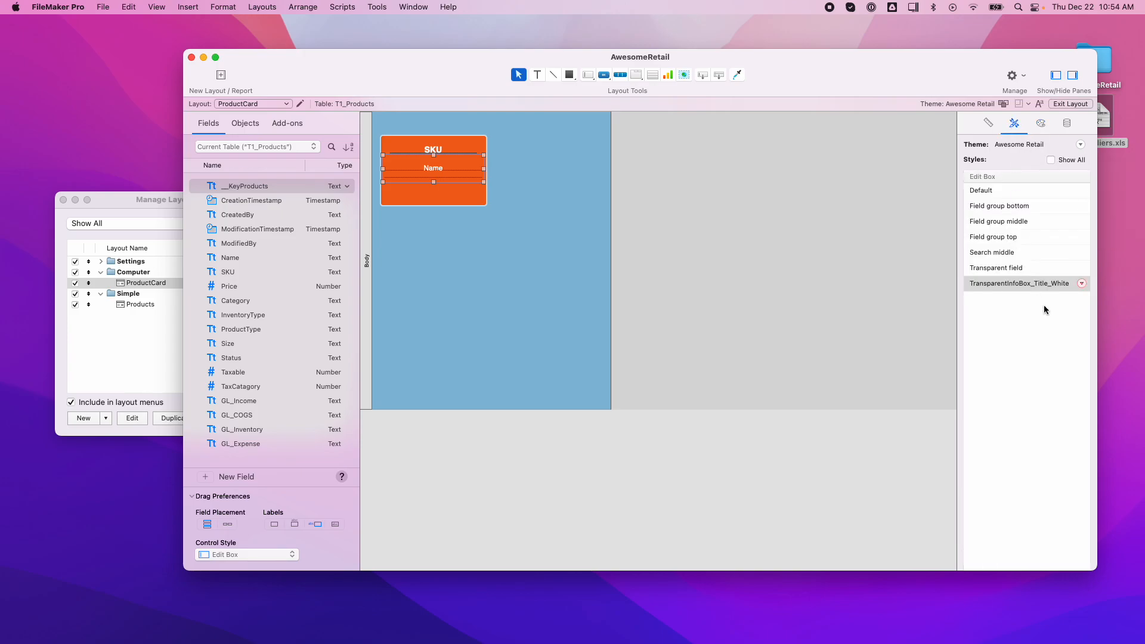
{"action": "left_click", "coordinate": [1011, 284]}
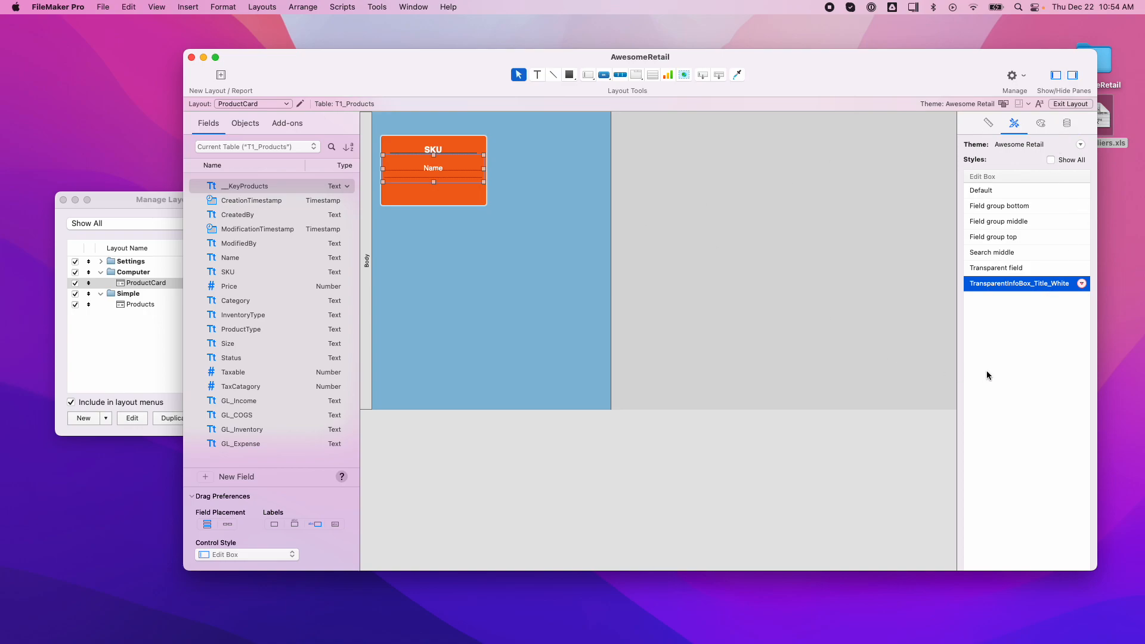
{"action": "left_click", "coordinate": [1042, 123]}
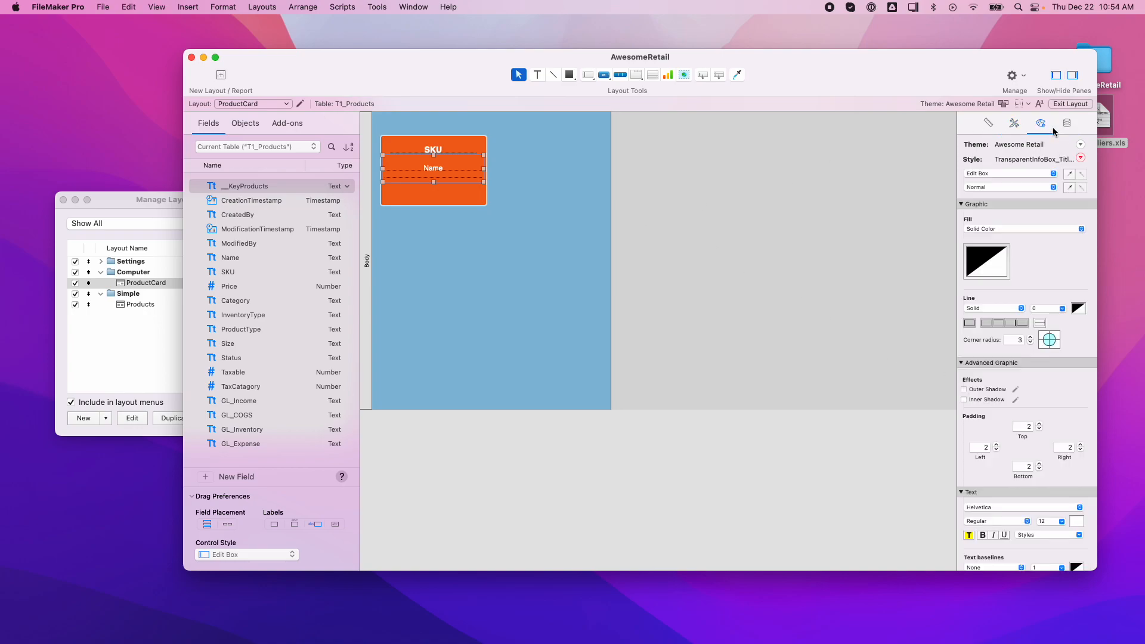
{"action": "left_click", "coordinate": [1081, 158]}
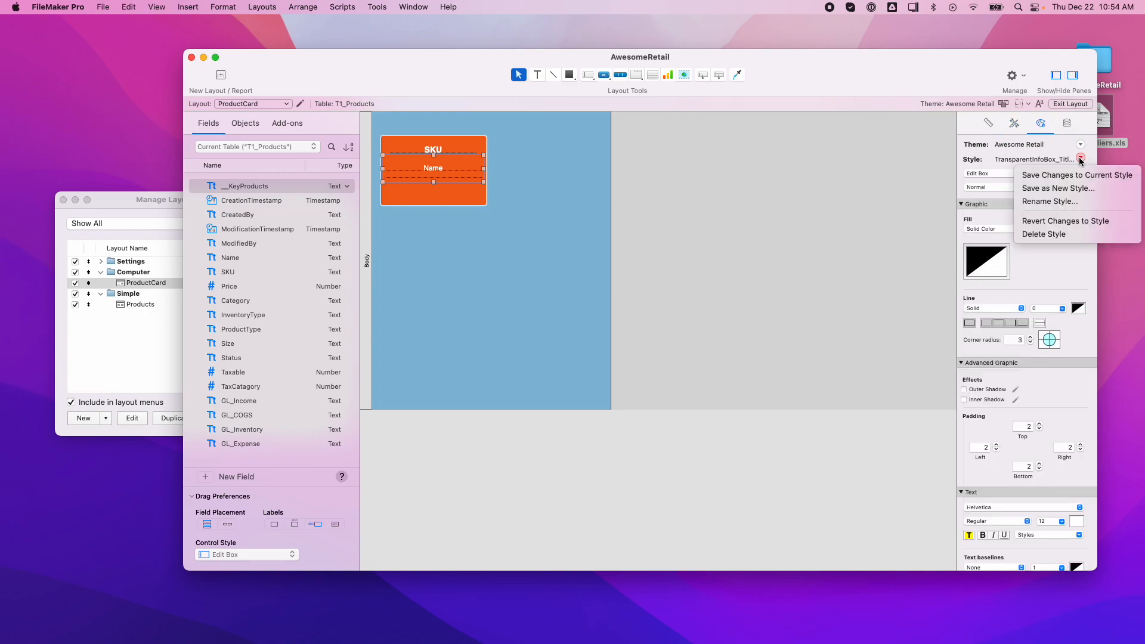
{"action": "left_click", "coordinate": [1060, 204]}
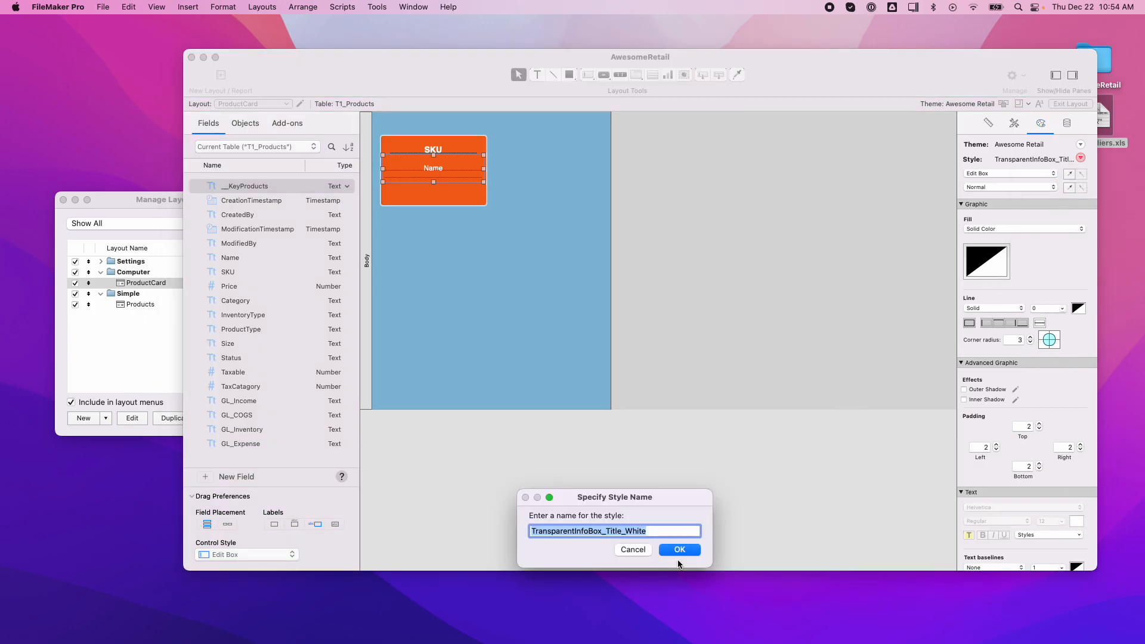
{"action": "left_click", "coordinate": [640, 550]}
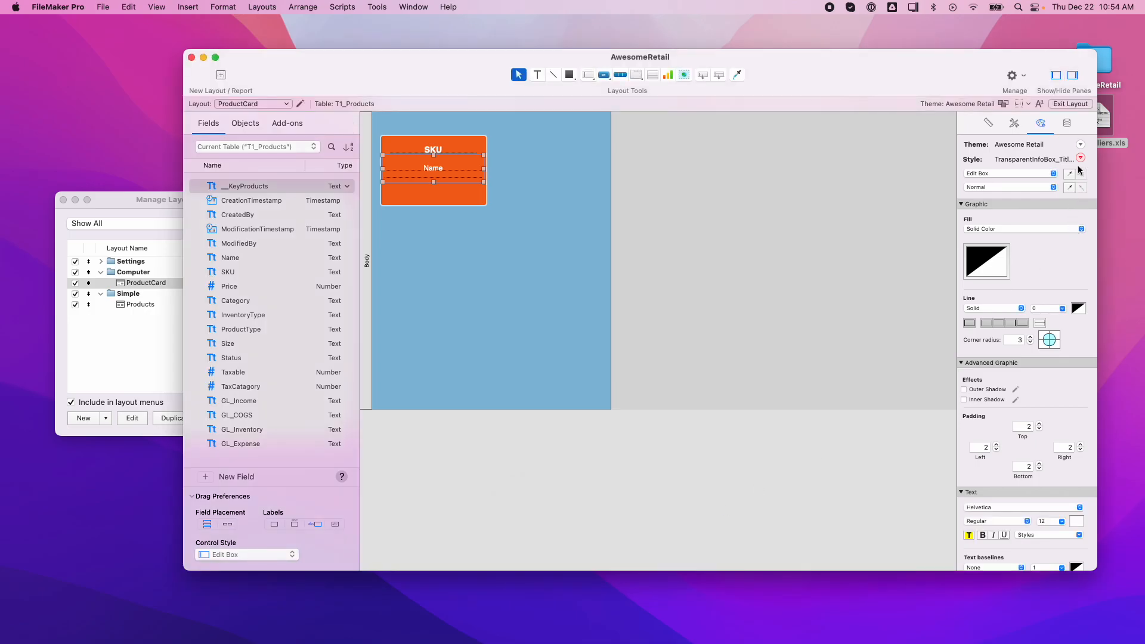
Save the Name field's formatting as a new style named TransparentInfoBox_Info_White
{"action": "left_click", "coordinate": [1080, 158]}
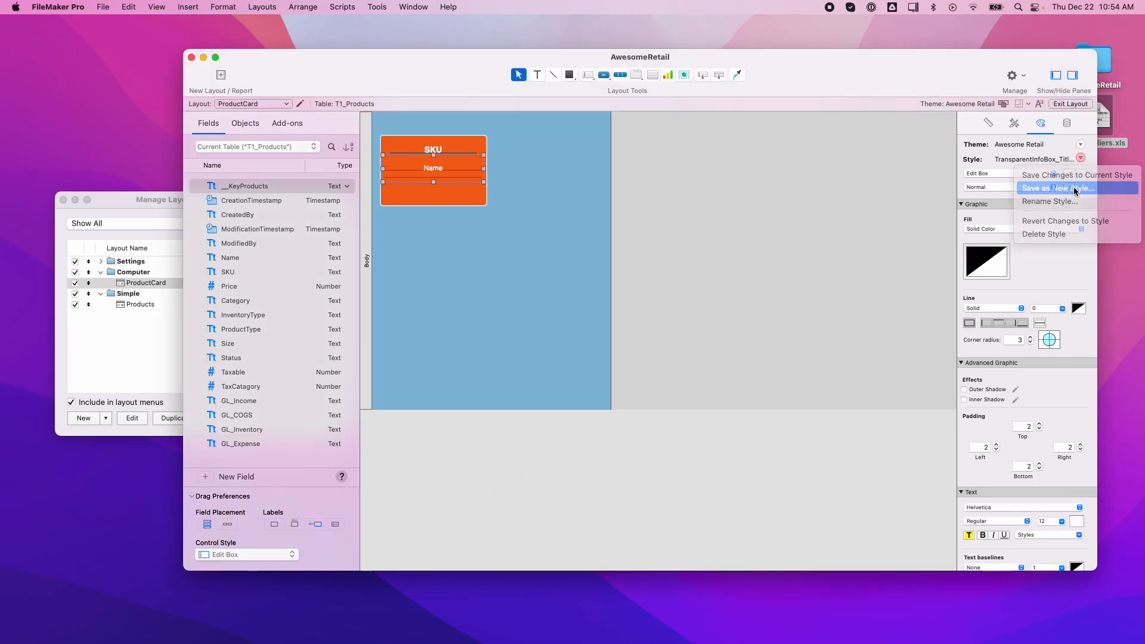
{"action": "left_click", "coordinate": [1077, 188]}
{"action": "type", "text": "TransparentInfoBox_"}
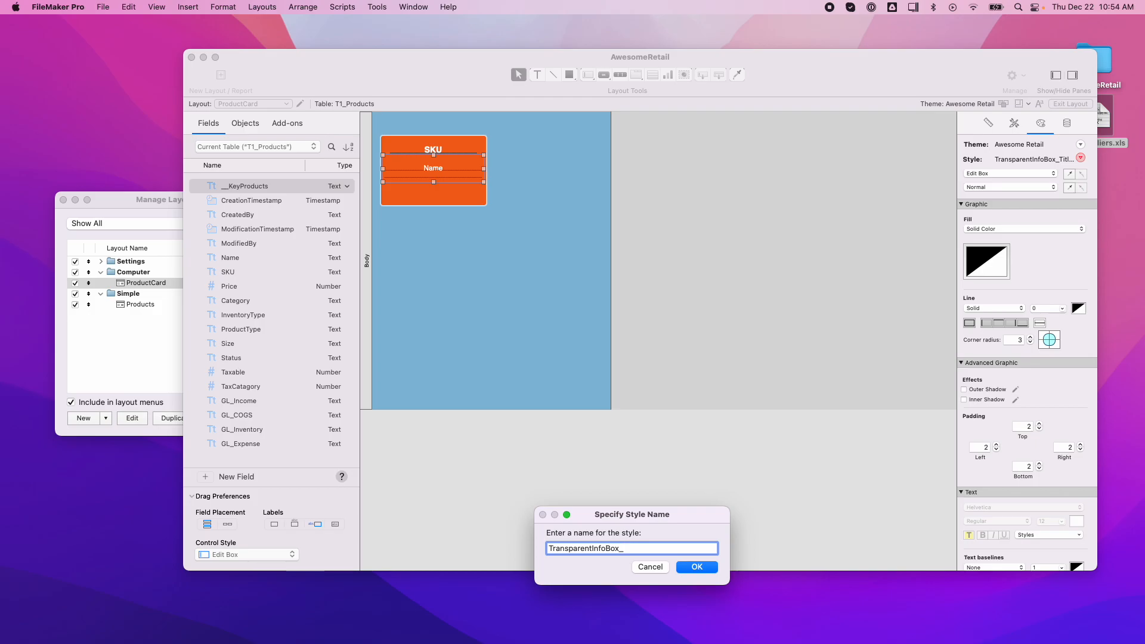
{"action": "type", "text": "Info_White"}
{"action": "left_click", "coordinate": [696, 568]}
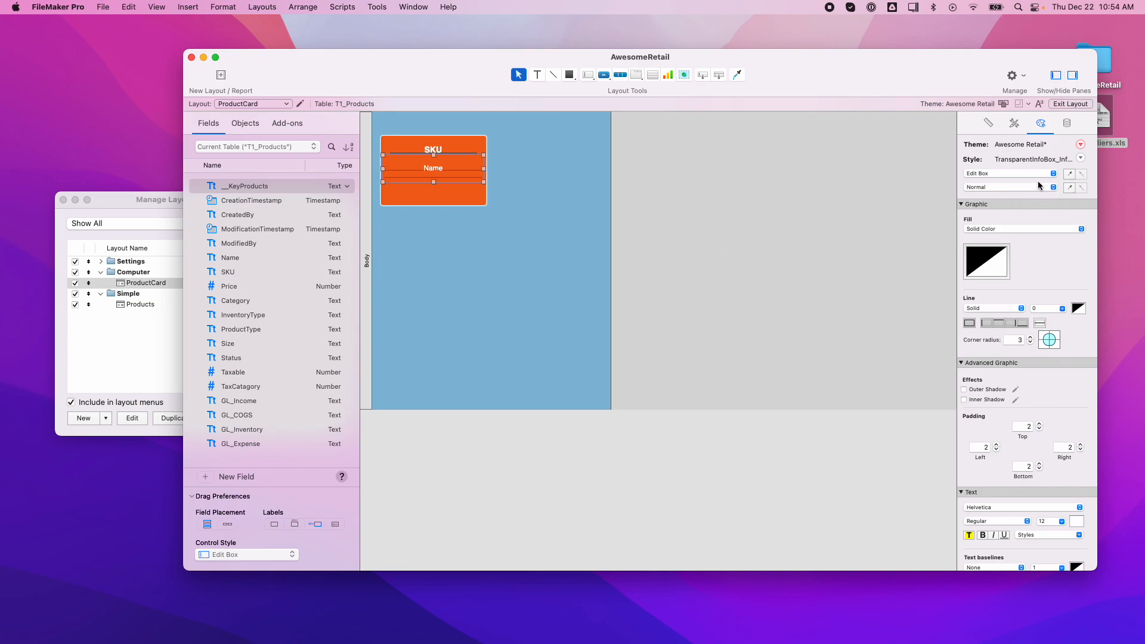
Save the new Name field style to the Awesome Retail theme and check the card in Browse mode
{"action": "left_click", "coordinate": [1081, 145]}
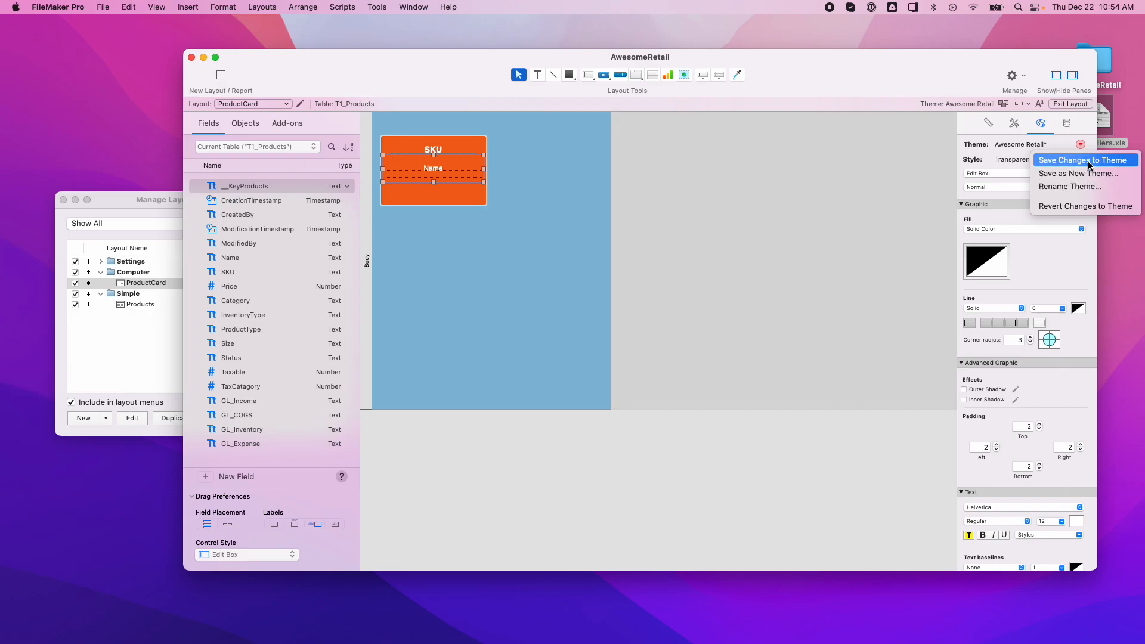
{"action": "left_click", "coordinate": [1085, 161]}
{"action": "left_click", "coordinate": [803, 288]}
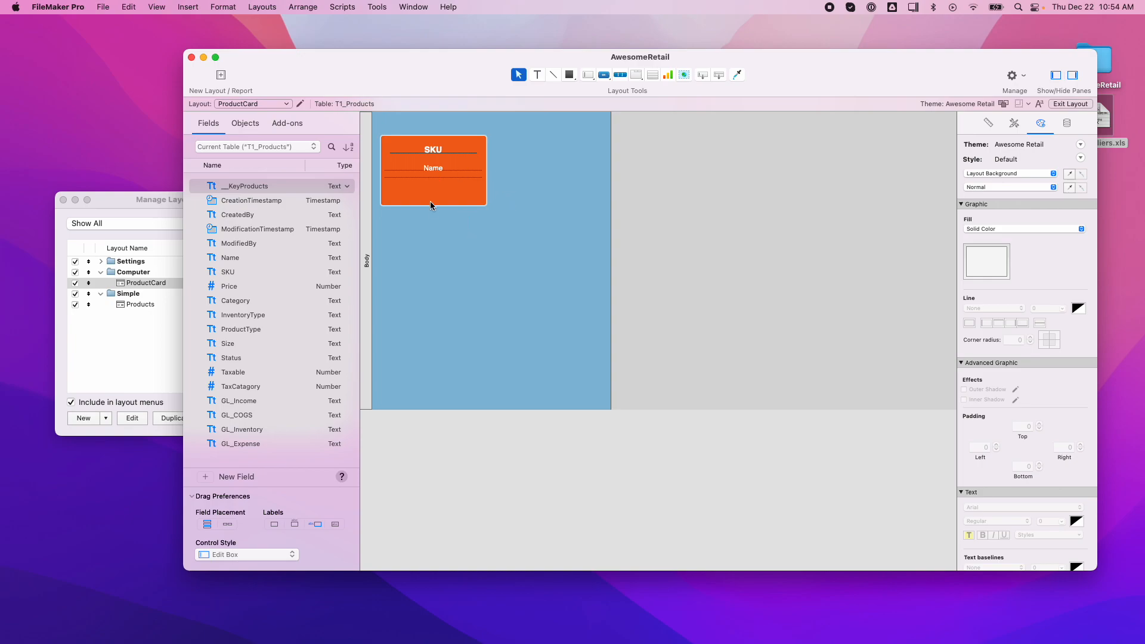
{"action": "left_click", "coordinate": [1070, 104]}
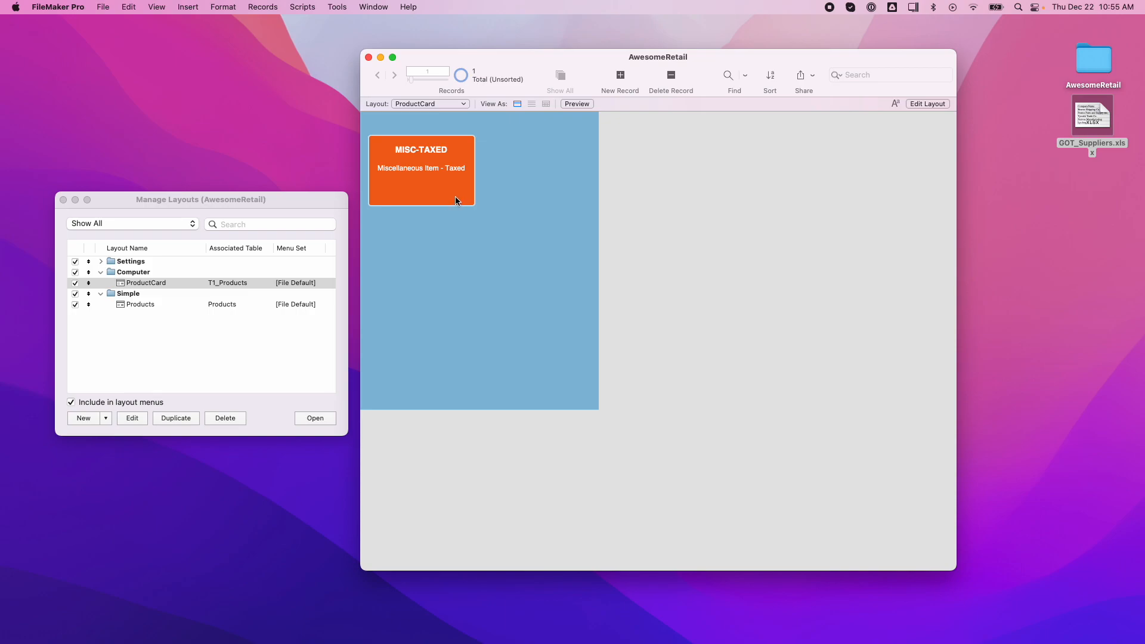
Place the CreationTimestamp and ModificationTimestamp fields with their labels below the orange rectangle and check them in Browse mode
{"action": "left_click", "coordinate": [927, 104]}
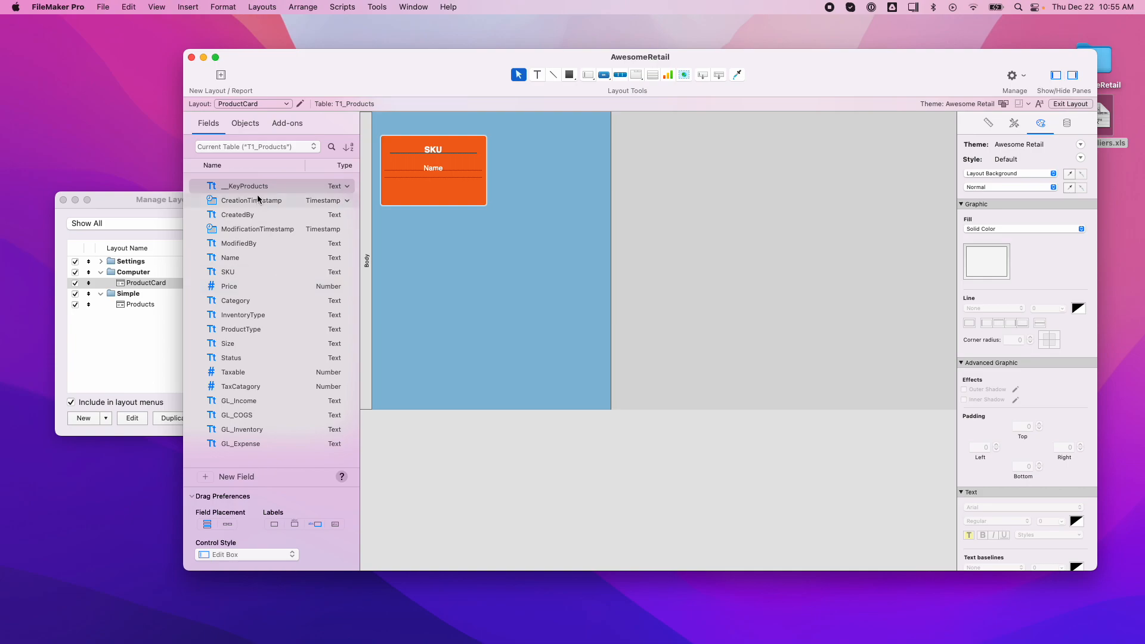
{"action": "left_click", "coordinate": [256, 201]}
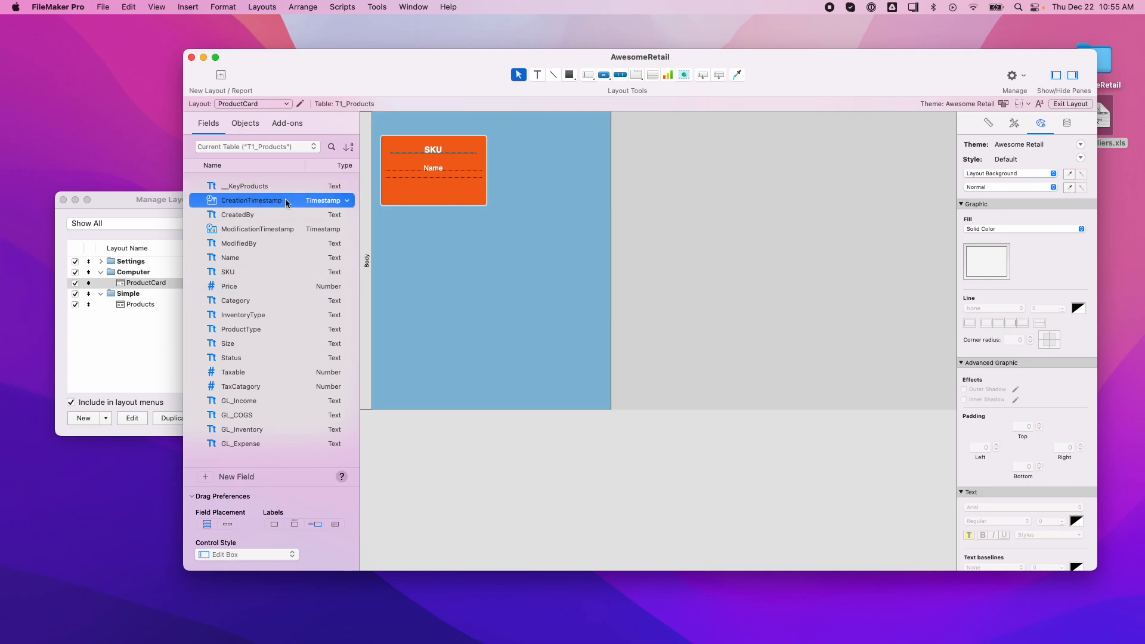
{"action": "left_click_drag", "start_coordinate": [250, 204], "coordinate": [471, 237]}
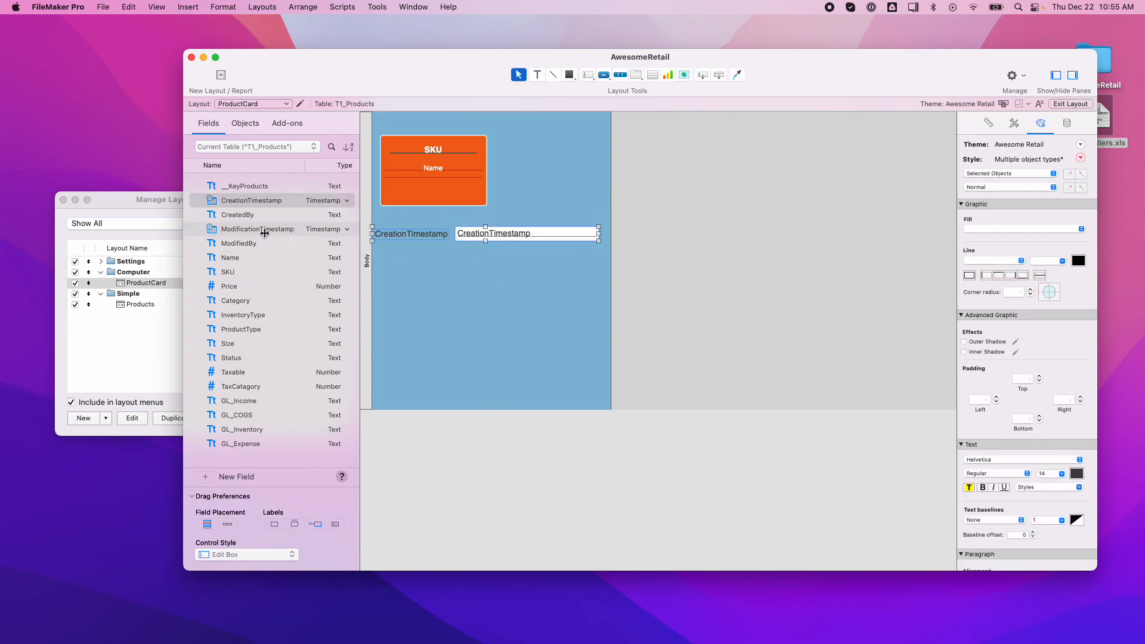
{"action": "left_click_drag", "start_coordinate": [258, 231], "coordinate": [488, 254]}
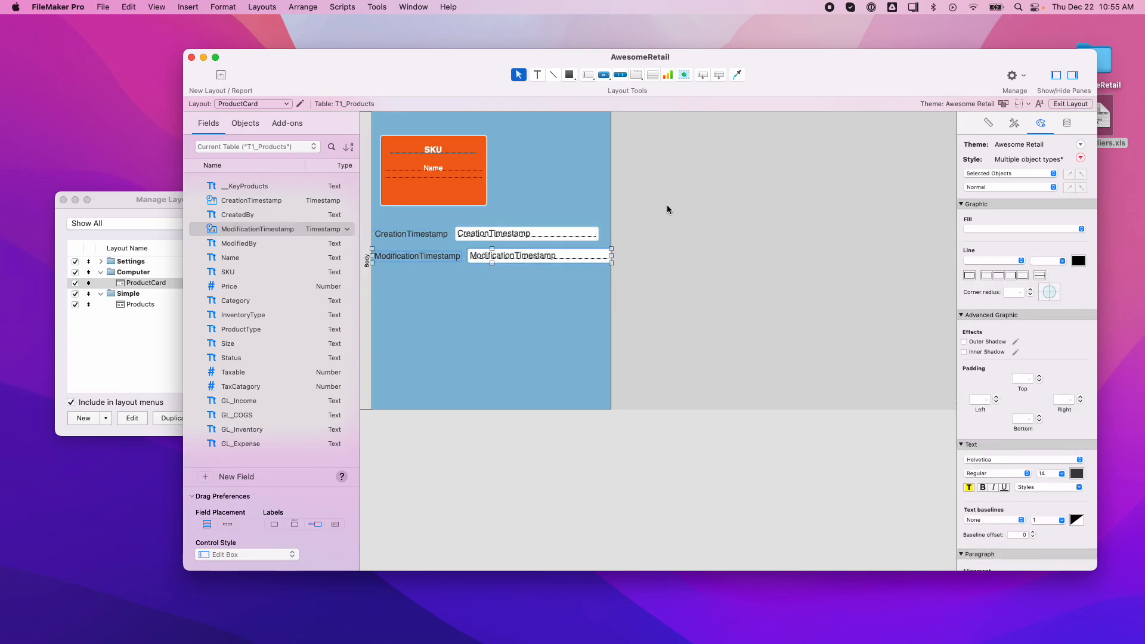
{"action": "left_click", "coordinate": [1080, 105]}
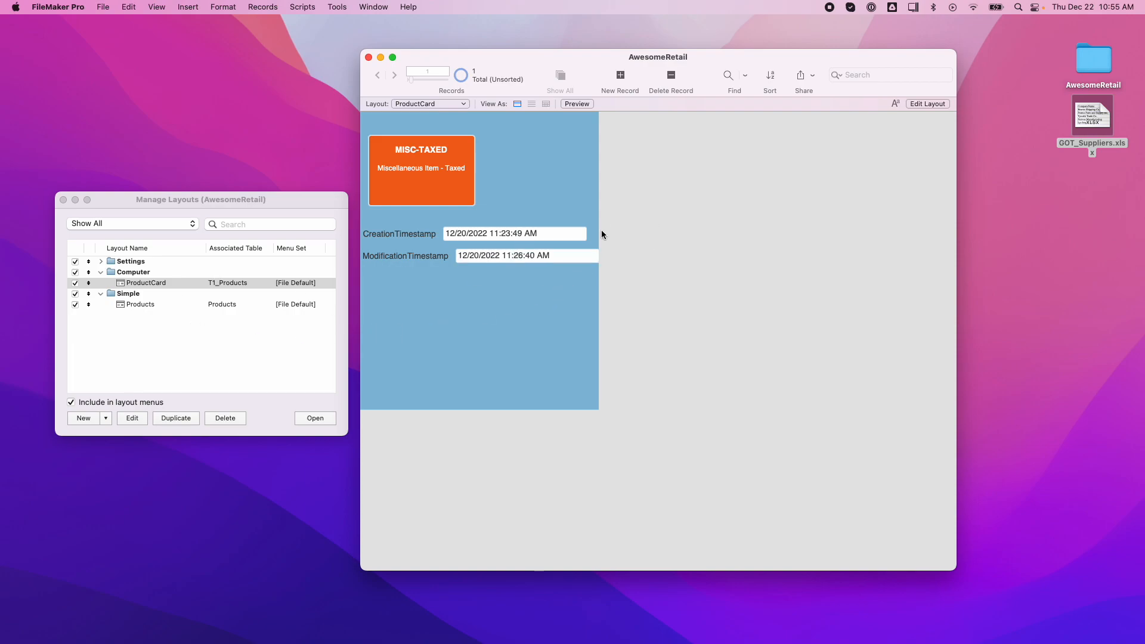
Open the field definitions of the Products table in the Manage Database dialog
{"action": "left_click", "coordinate": [241, 342]}
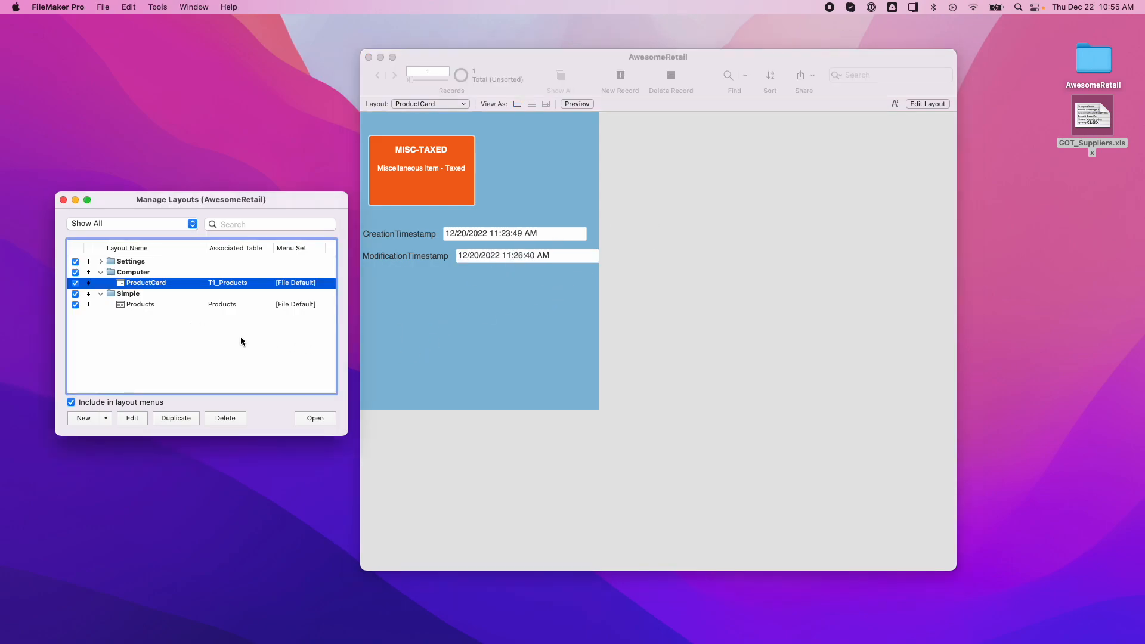
{"action": "key", "text": "super+shift+d"}
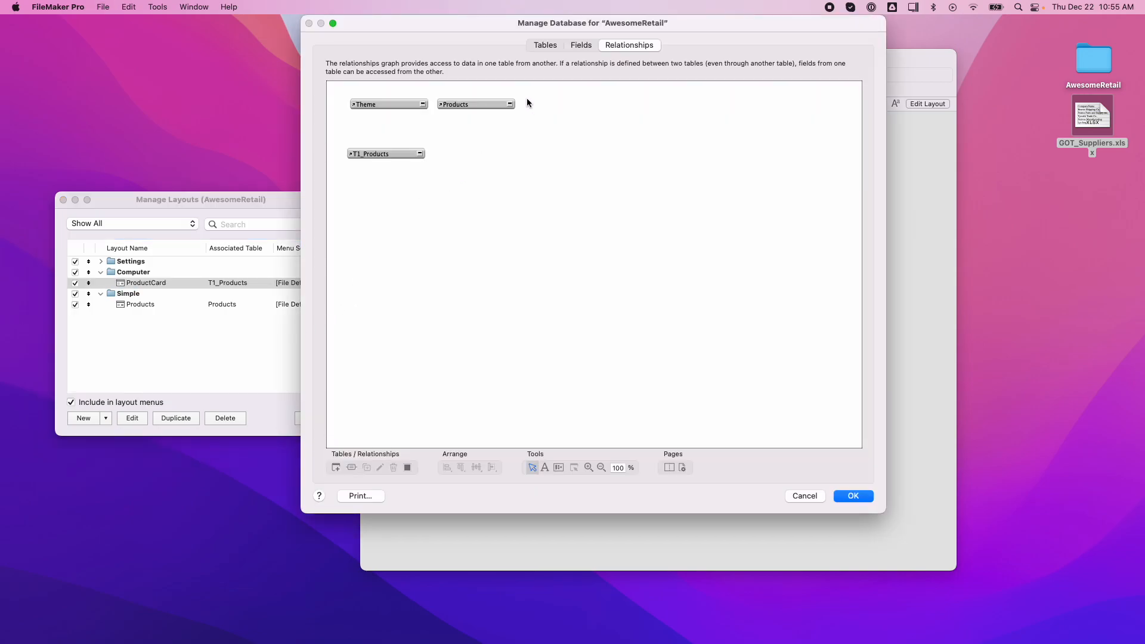
{"action": "left_click", "coordinate": [545, 45]}
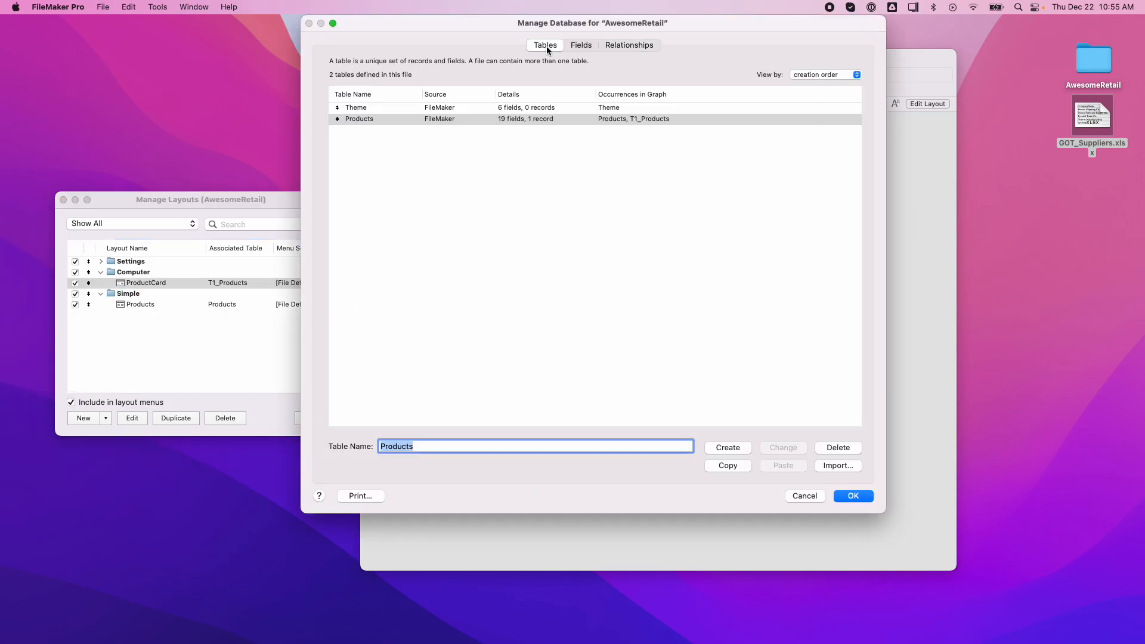
{"action": "left_click", "coordinate": [582, 47]}
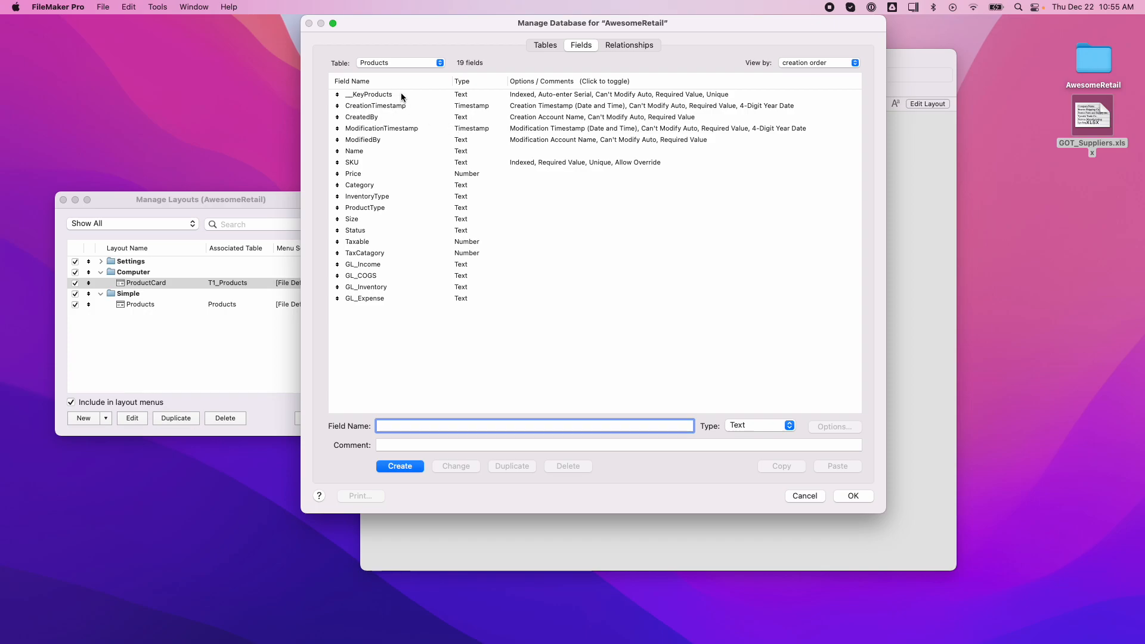
Create a calculation field named CreationDate in the Products table
{"action": "left_click", "coordinate": [788, 424]}
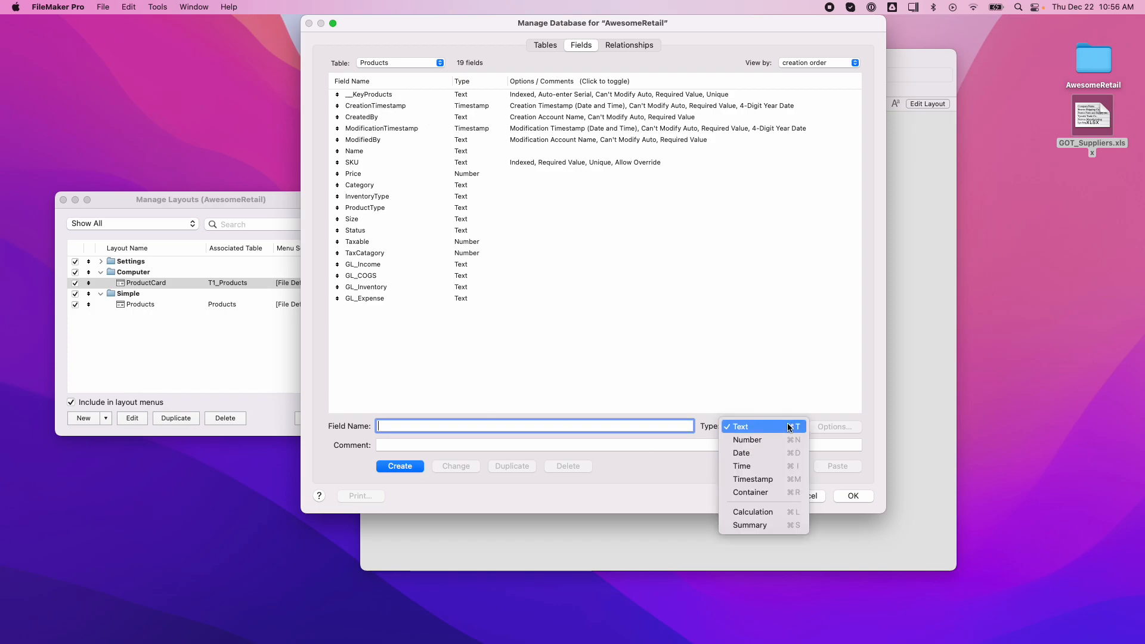
{"action": "left_click", "coordinate": [753, 513]}
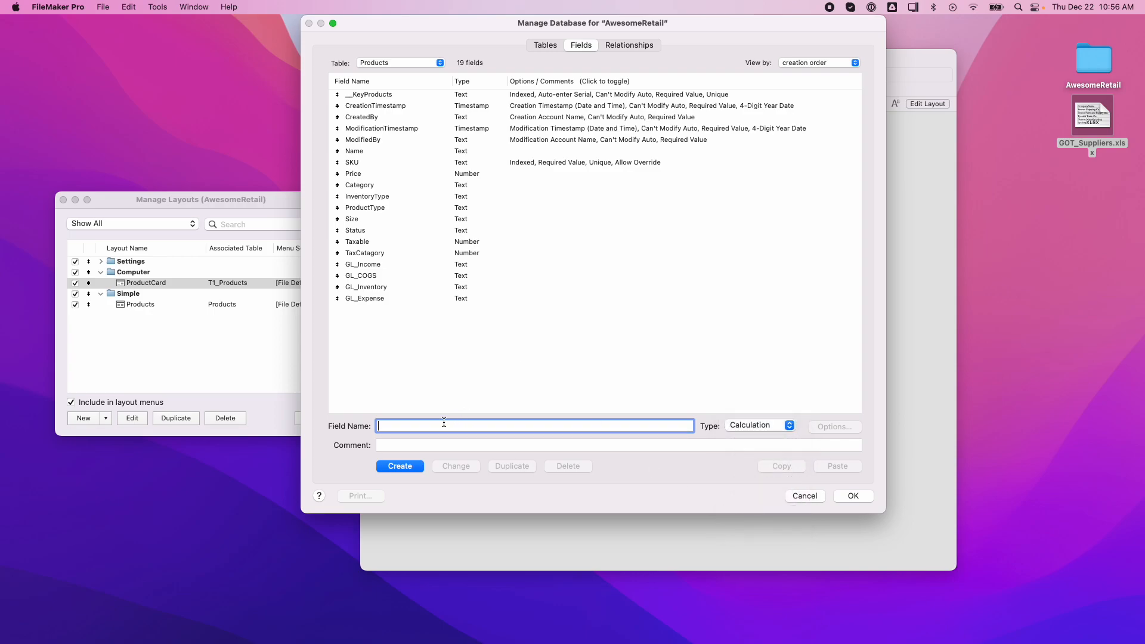
{"action": "type", "text": "CreatedDate"}
{"action": "left_click_drag", "start_coordinate": [431, 22], "coordinate": [659, 45]}
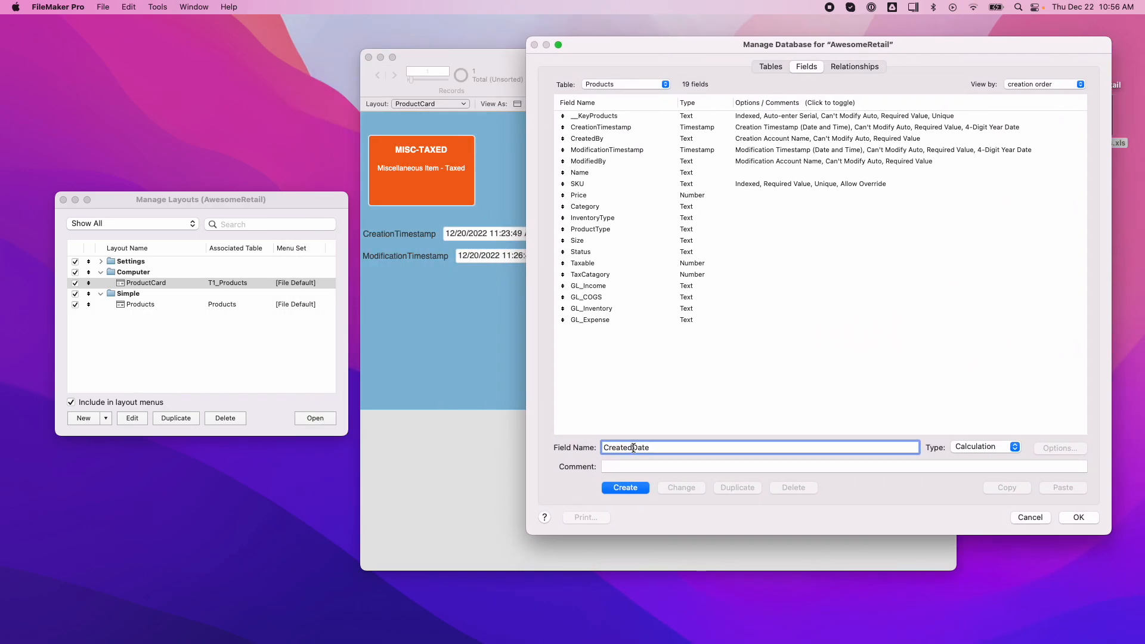
{"action": "key", "text": "BackSpace"}
{"action": "key", "text": "BackSpace"}
{"action": "key", "text": "BackSpace"}
{"action": "type", "text": "tion"}
{"action": "left_click", "coordinate": [642, 488]}
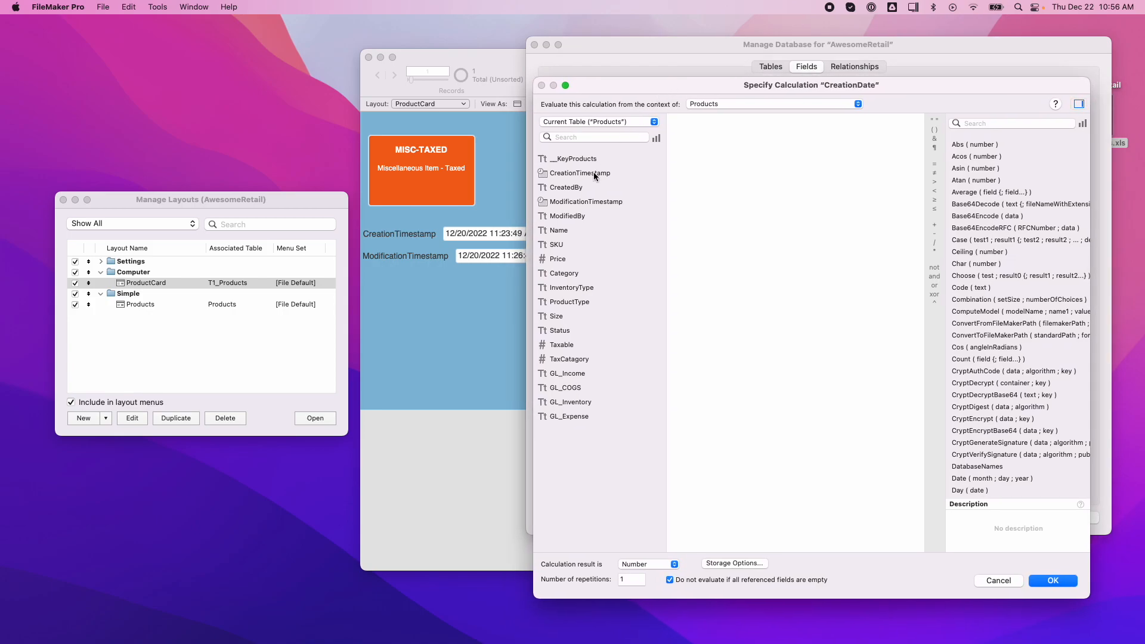
Define the CreationDate formula as GetAsDate ( CreationTimestamp ) and save the database changes
{"action": "type", "text": "get"}
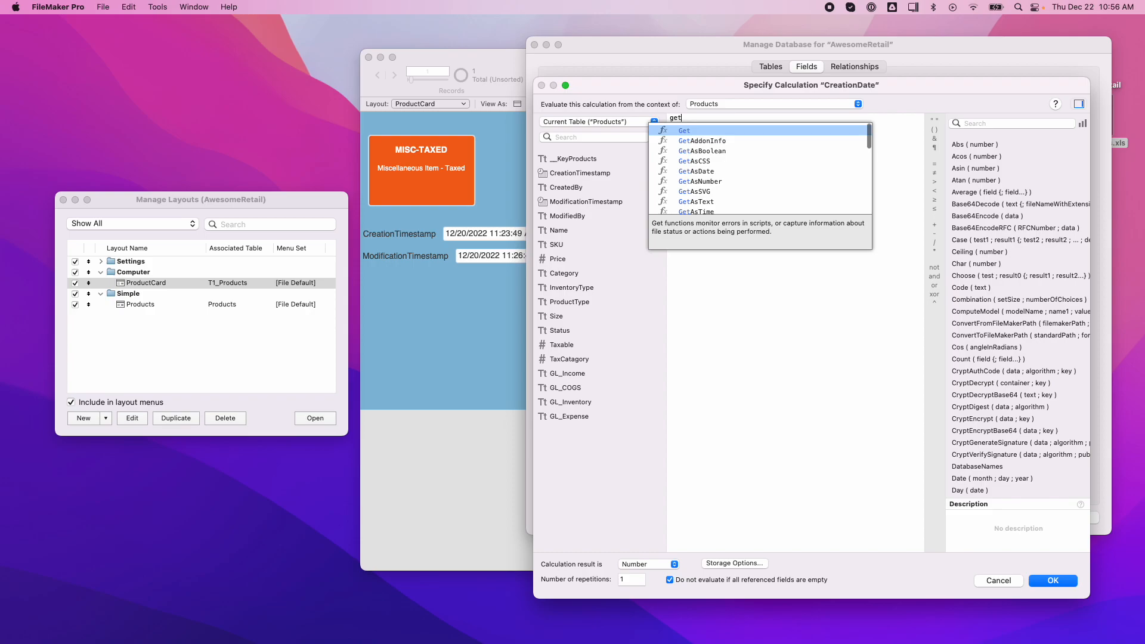
{"action": "type", "text": "As"}
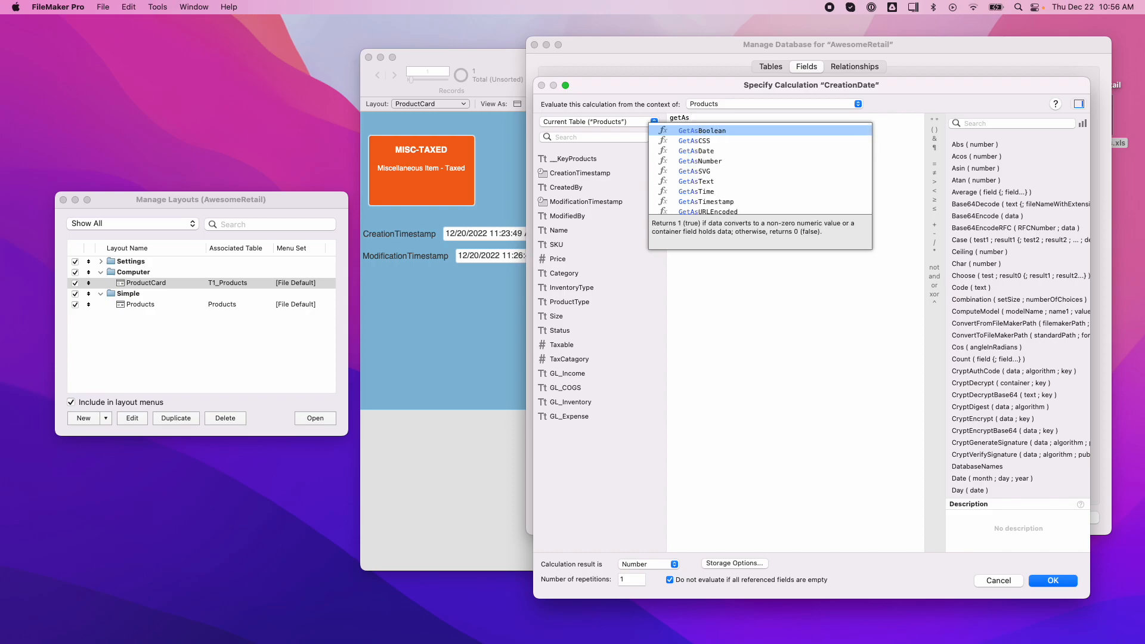
{"action": "left_click", "coordinate": [692, 152]}
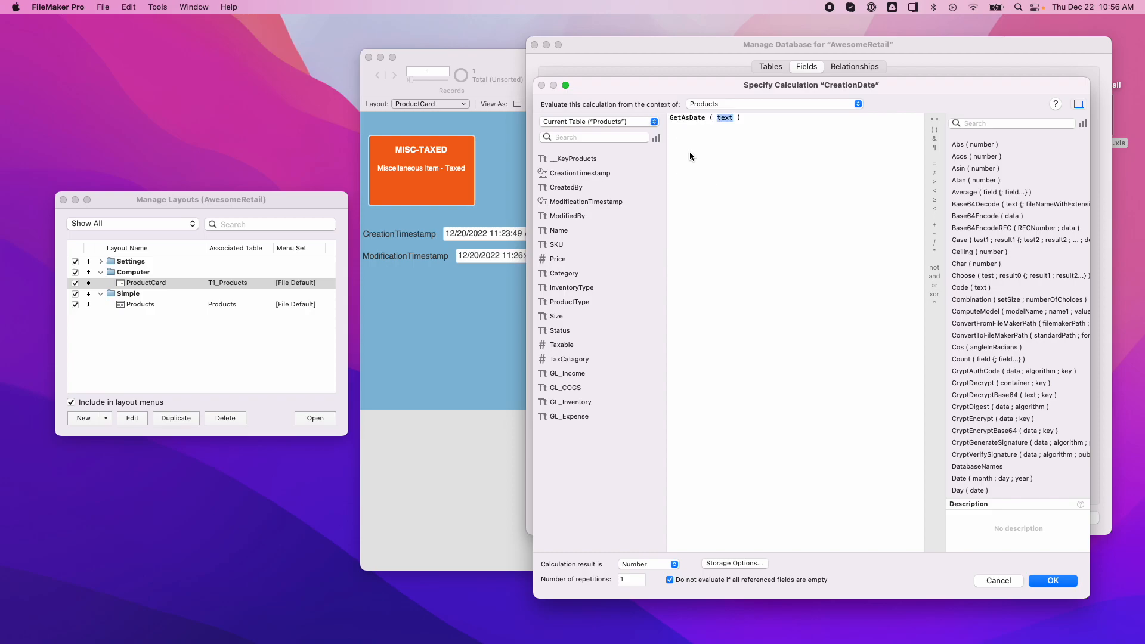
{"action": "double_click", "coordinate": [582, 174]}
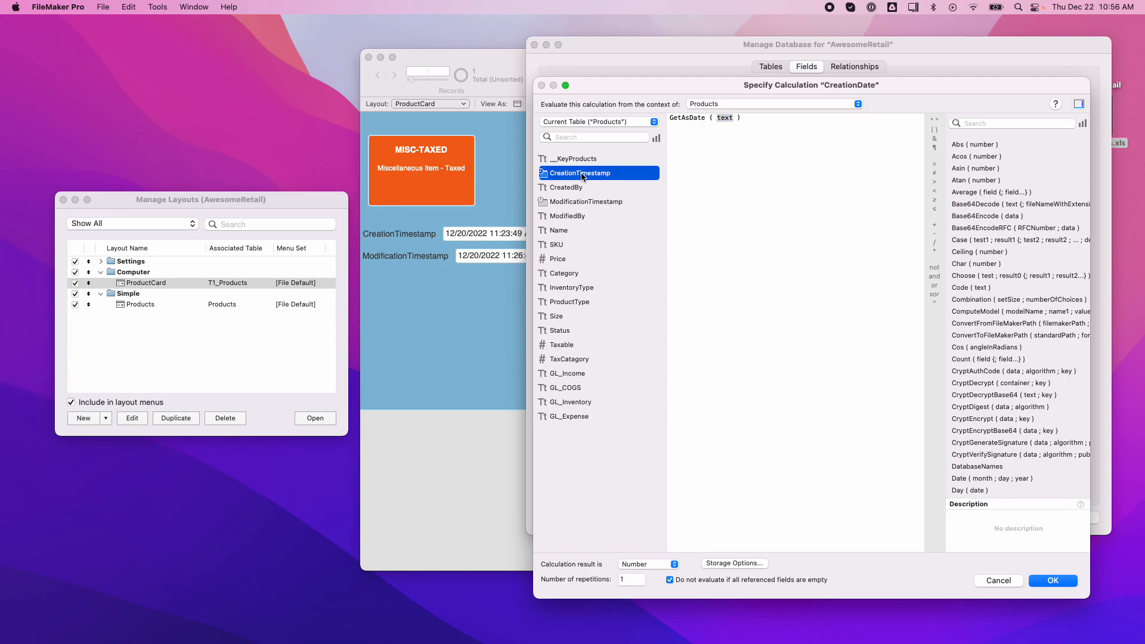
{"action": "left_click", "coordinate": [1054, 581]}
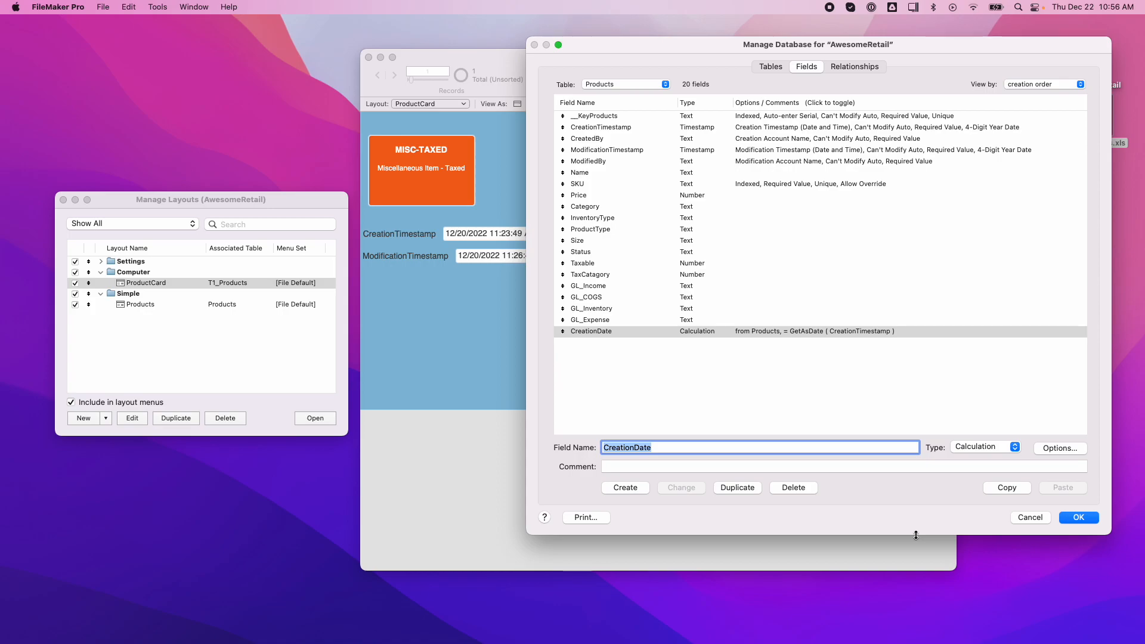
{"action": "left_click", "coordinate": [1074, 518]}
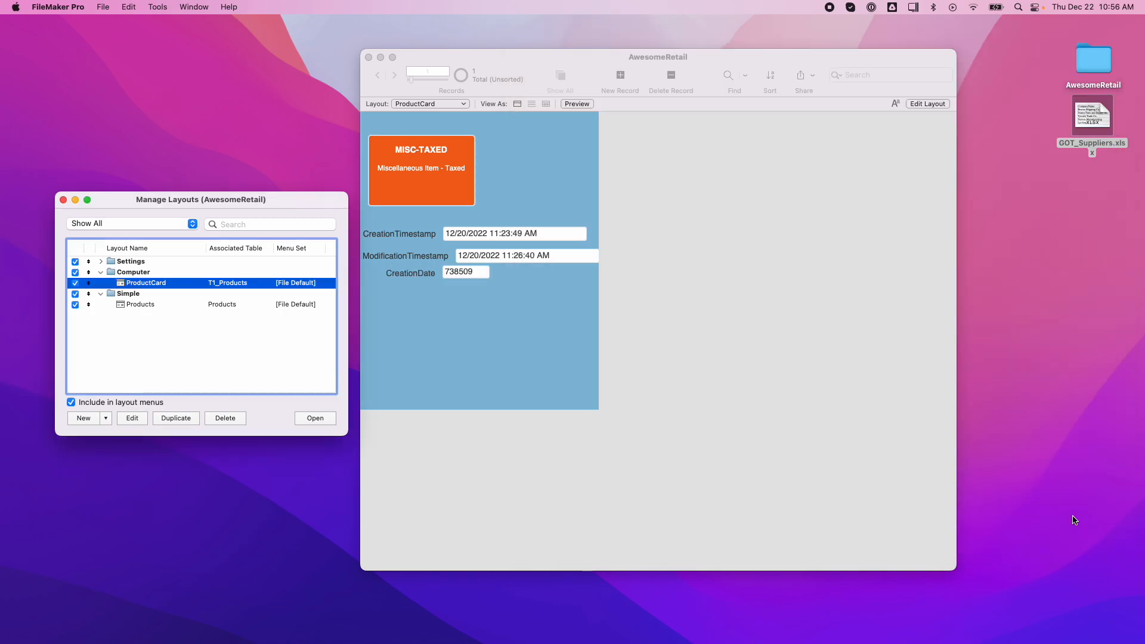
Select the CreationDate field in Layout mode and examine its available data formats
{"action": "left_click", "coordinate": [467, 272]}
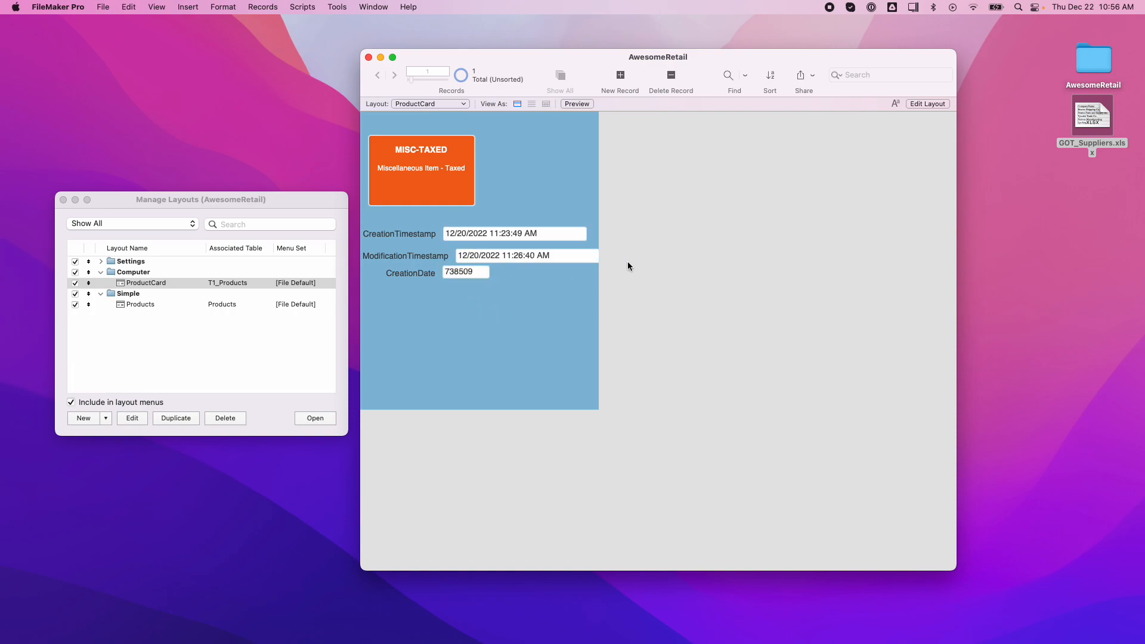
{"action": "left_click", "coordinate": [927, 104]}
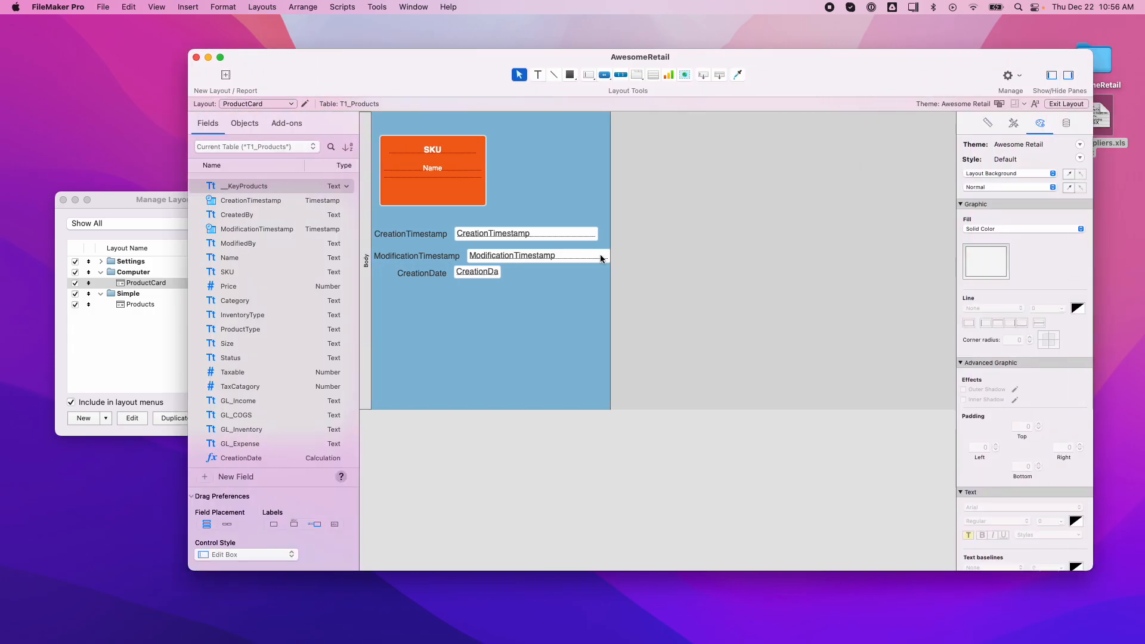
{"action": "left_click", "coordinate": [466, 275]}
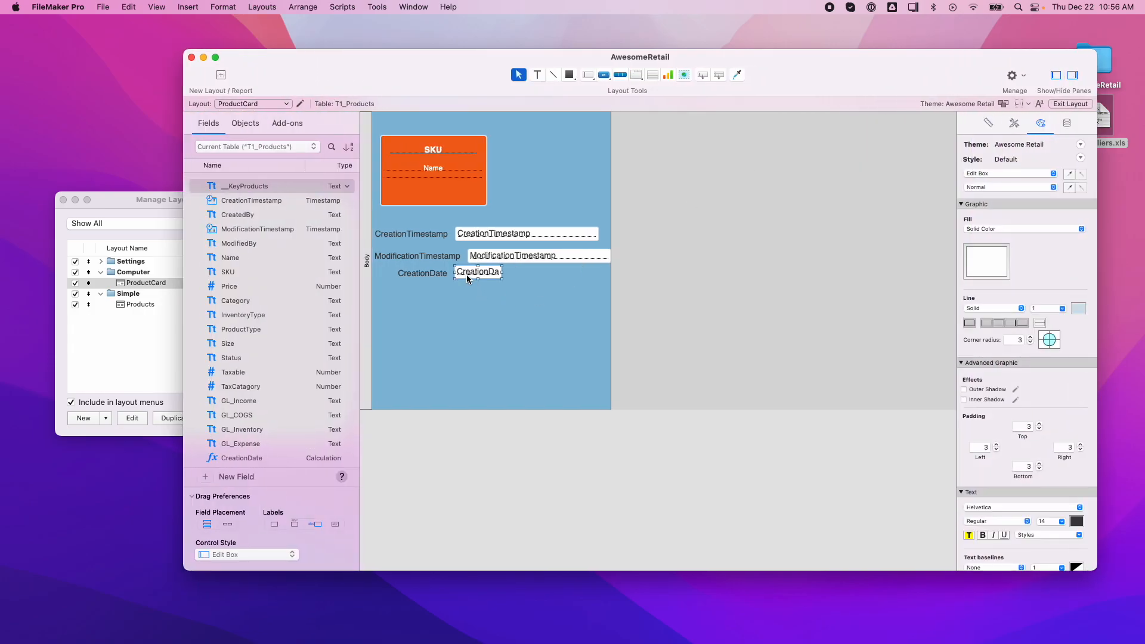
{"action": "left_click", "coordinate": [1065, 124]}
{"action": "scroll", "coordinate": [1042, 520], "scroll_direction": "down", "scroll_amount": 5}
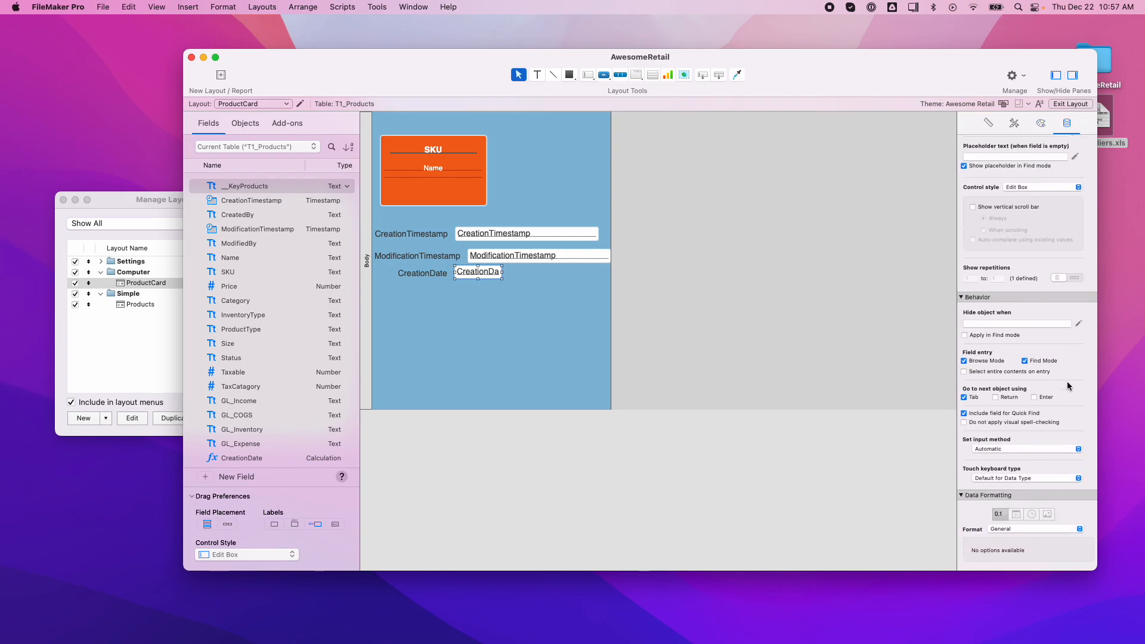
{"action": "left_click", "coordinate": [1024, 530]}
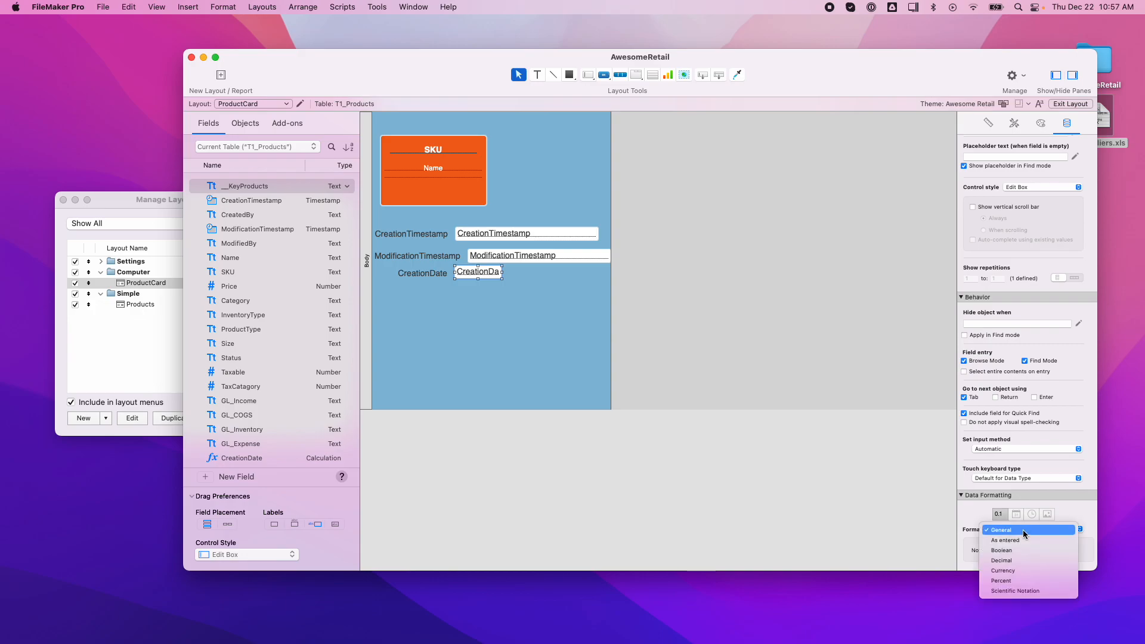
{"action": "left_click", "coordinate": [1095, 517]}
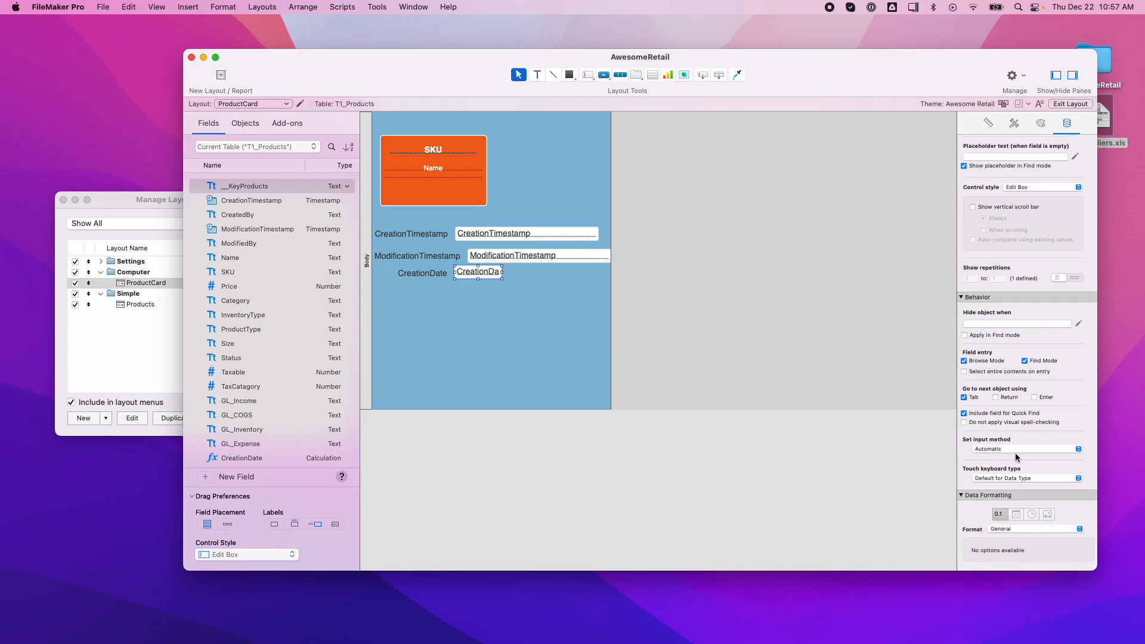
{"action": "left_click", "coordinate": [1011, 528]}
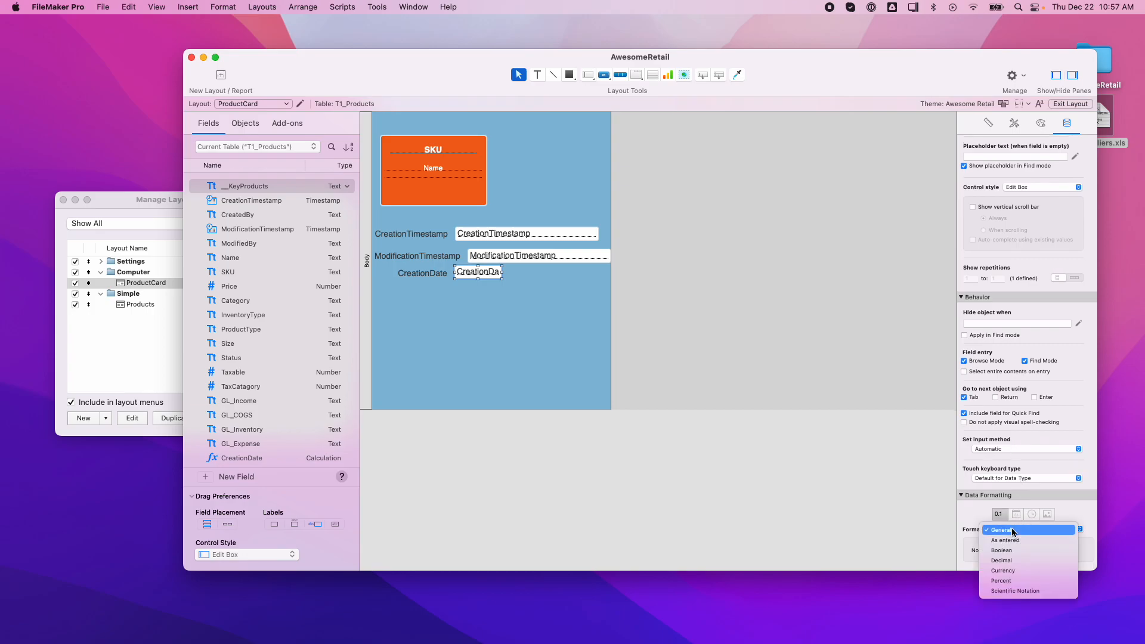
{"action": "left_click", "coordinate": [1081, 510]}
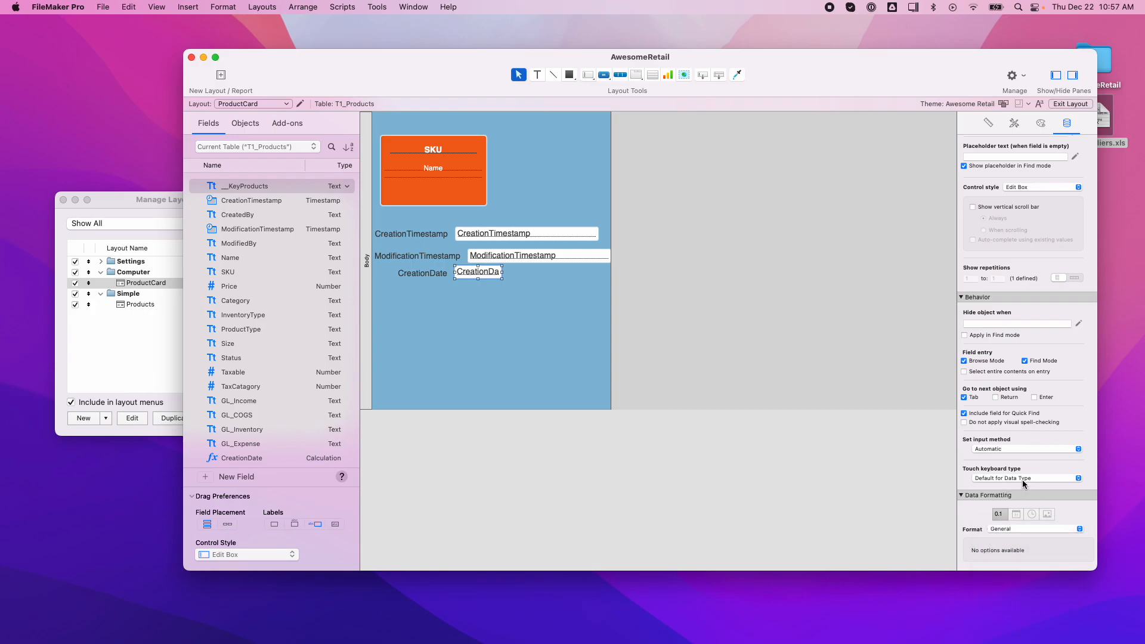
Disable entry into the CreationDate field in both Browse Mode and Find Mode, keeping the Edit Box control style
{"action": "left_click", "coordinate": [965, 361]}
{"action": "left_click", "coordinate": [1025, 361]}
{"action": "left_click", "coordinate": [1020, 188]}
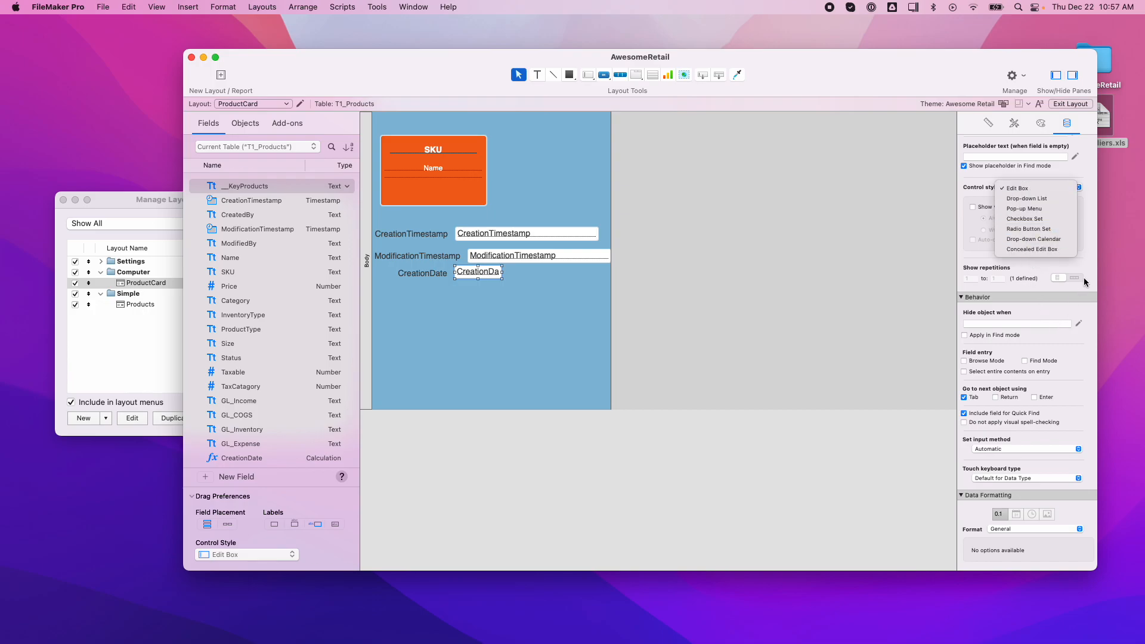
{"action": "left_click", "coordinate": [1086, 262]}
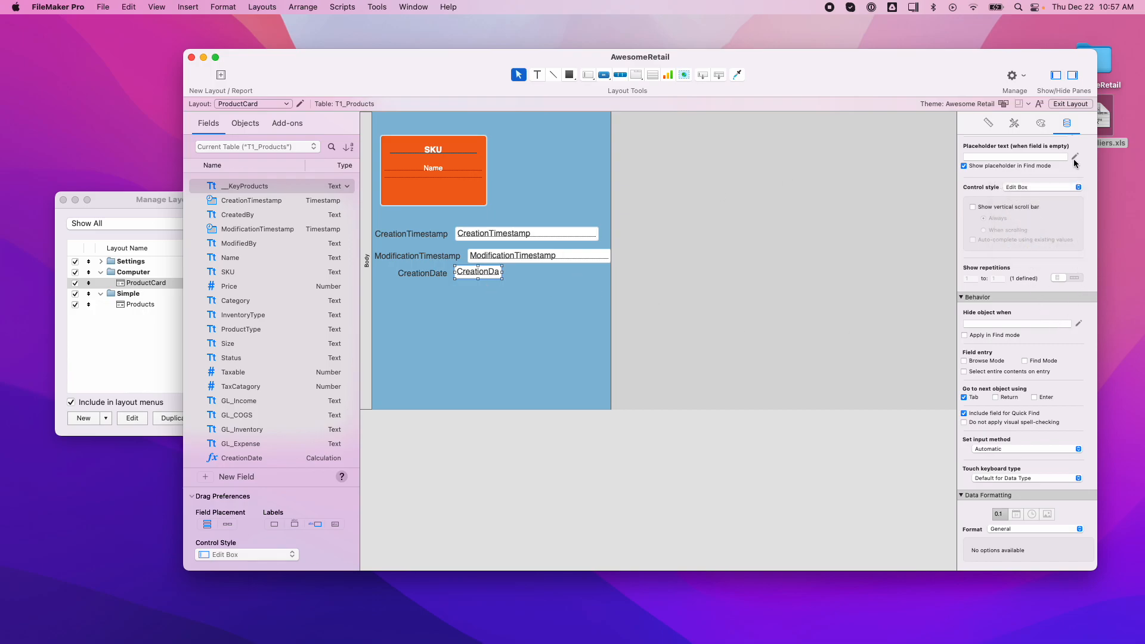
Apply the TransparentInfoBox_Info_White style to the CreationDate field and check it in Browse mode
{"action": "left_click", "coordinate": [1044, 125]}
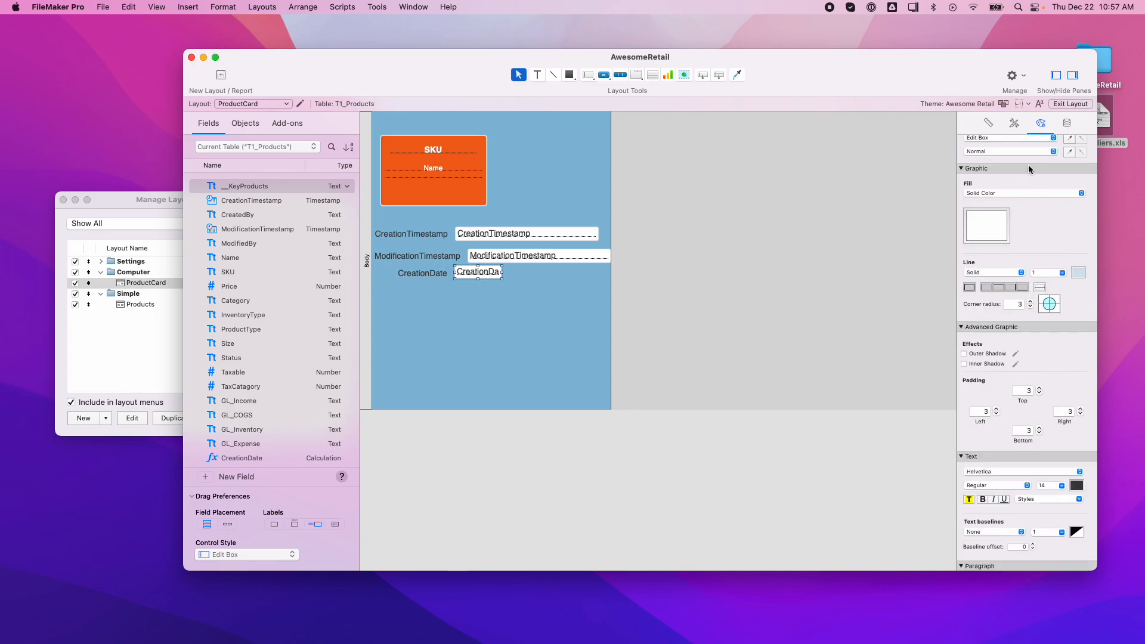
{"action": "scroll", "coordinate": [1028, 166], "scroll_direction": "up", "scroll_amount": 2}
{"action": "left_click", "coordinate": [1017, 124]}
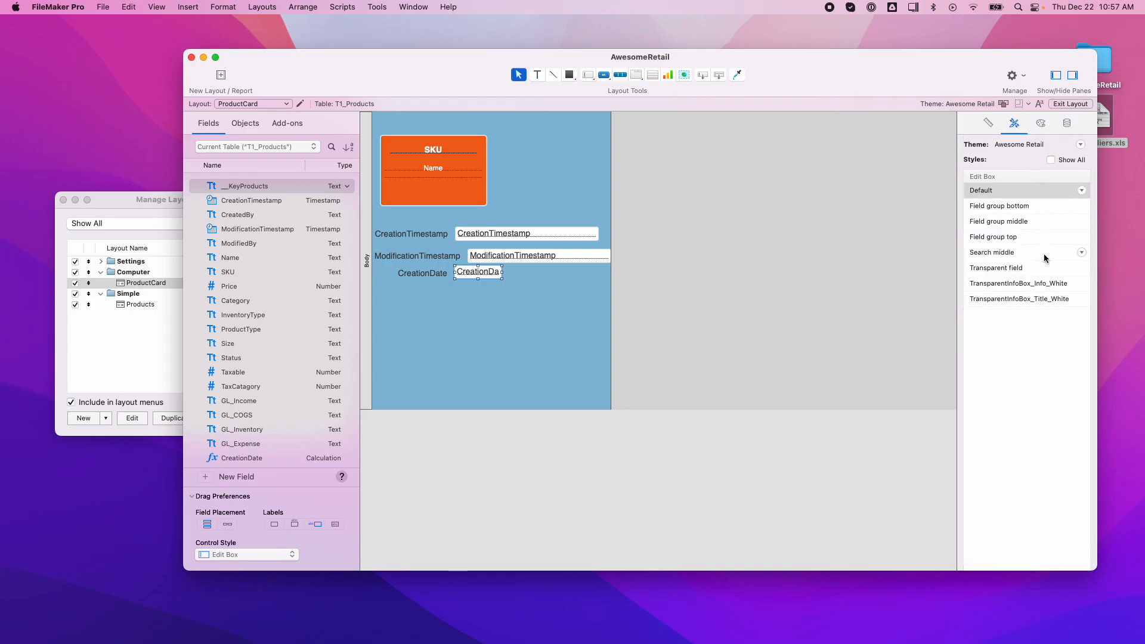
{"action": "left_click", "coordinate": [1019, 284]}
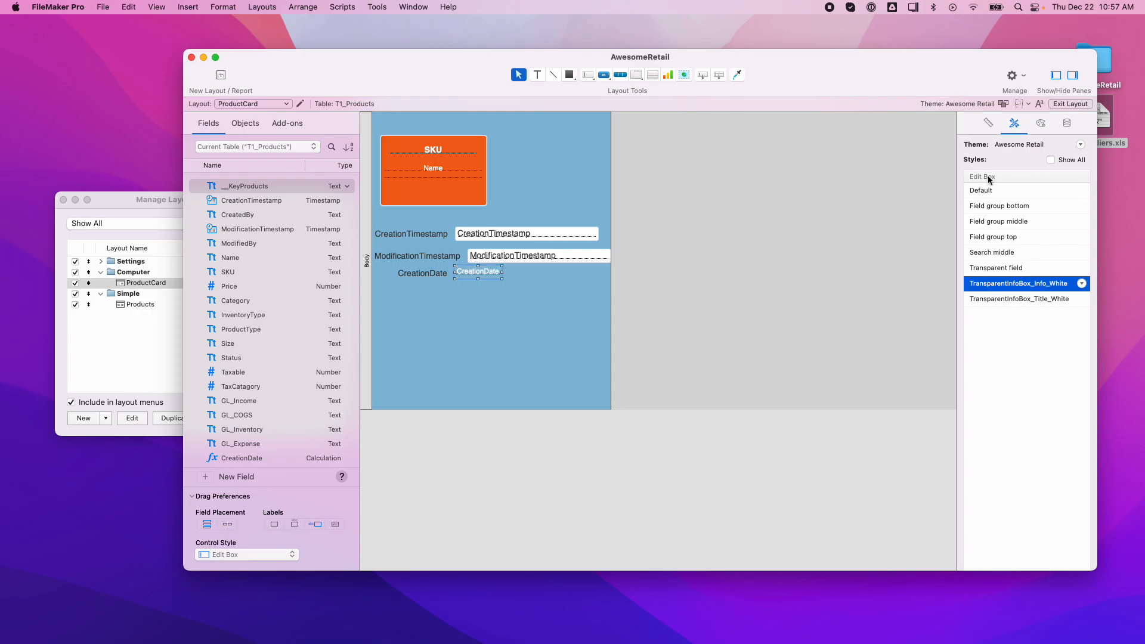
{"action": "left_click", "coordinate": [1071, 104]}
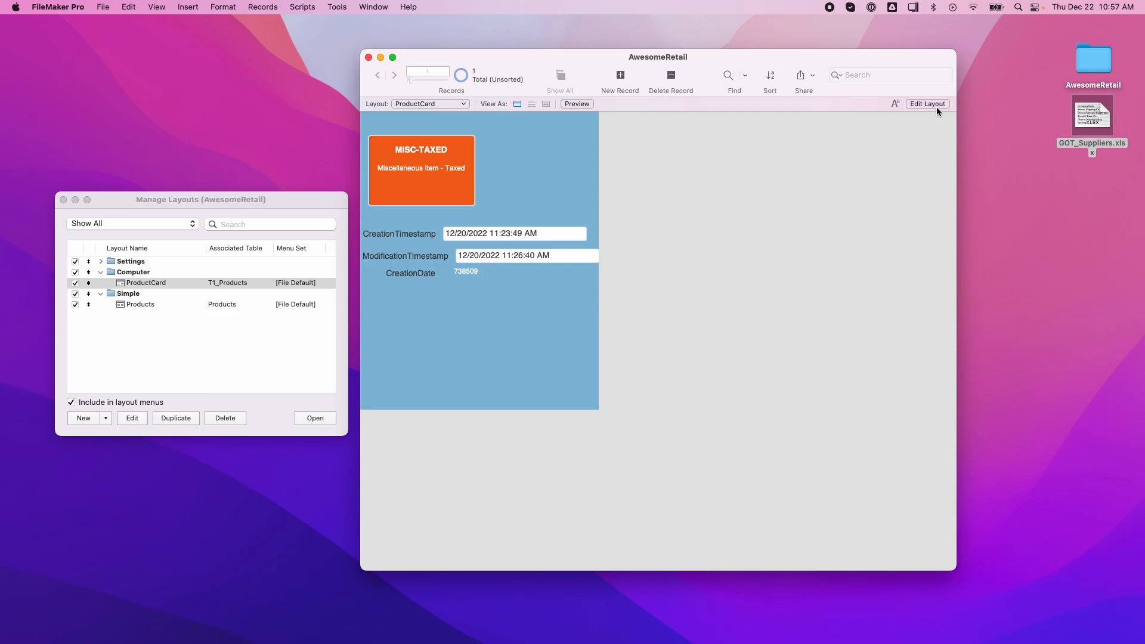
Examine the CreationDate field's data format, touch keyboard type and input method options in Layout mode
{"action": "left_click", "coordinate": [928, 104]}
{"action": "left_click", "coordinate": [491, 274]}
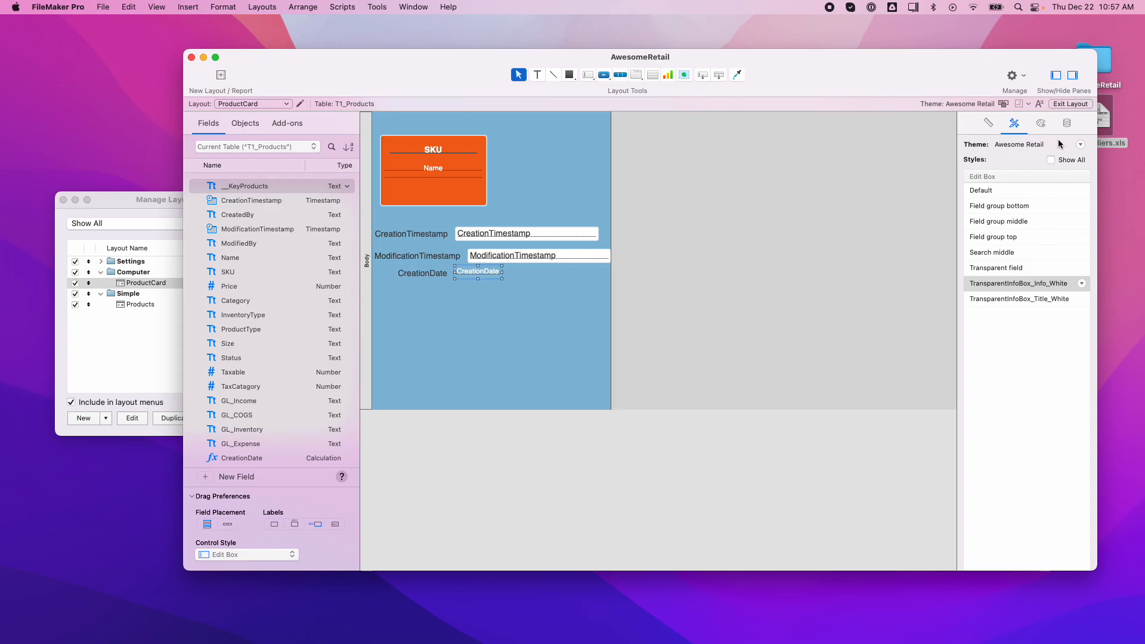
{"action": "left_click", "coordinate": [1067, 124]}
{"action": "scroll", "coordinate": [1061, 464], "scroll_direction": "down", "scroll_amount": 5}
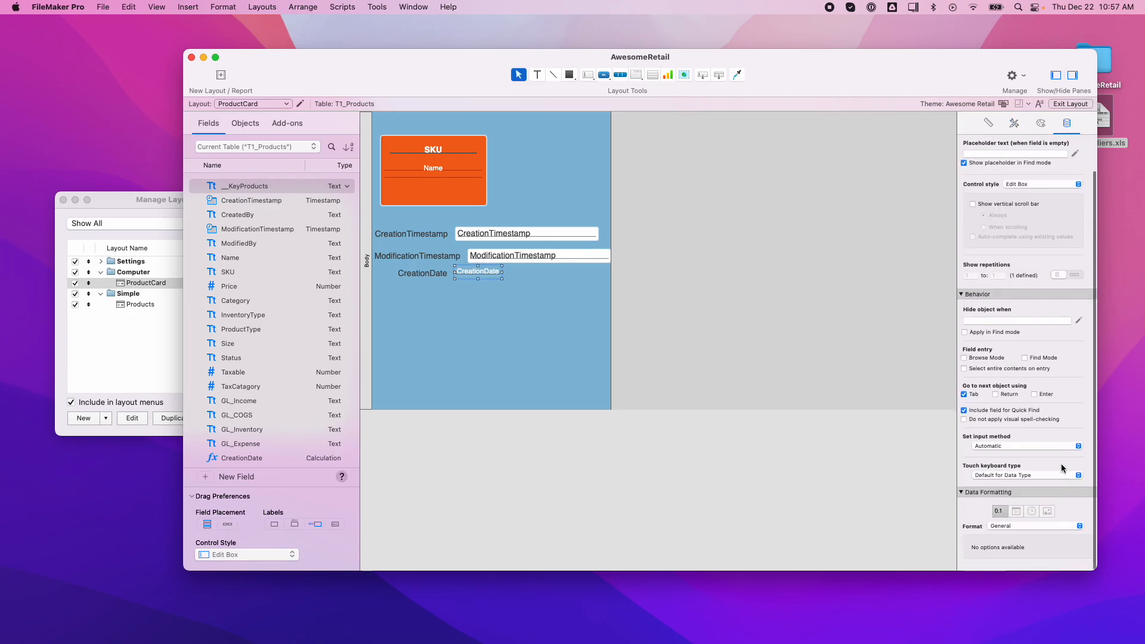
{"action": "left_click", "coordinate": [1009, 529]}
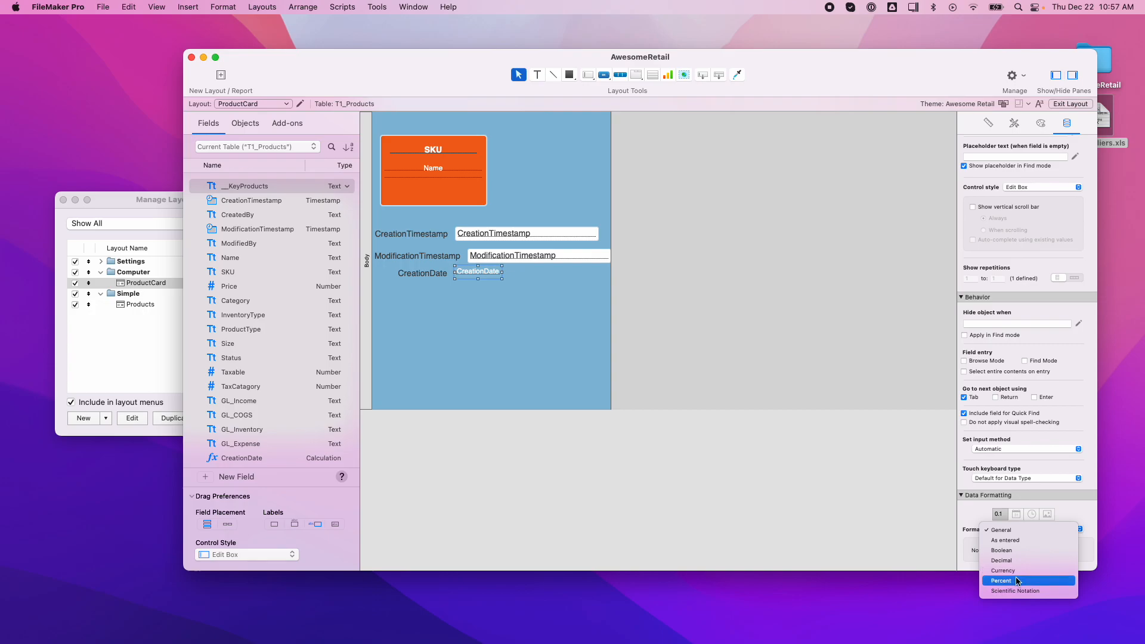
{"action": "left_click", "coordinate": [1100, 511]}
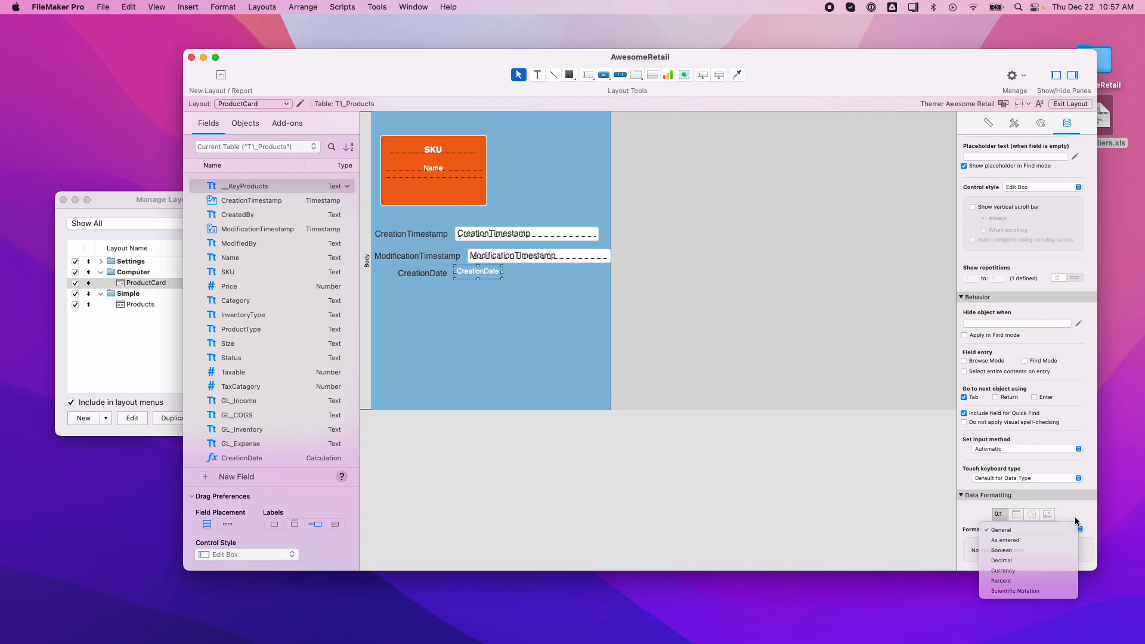
{"action": "left_click", "coordinate": [1013, 480]}
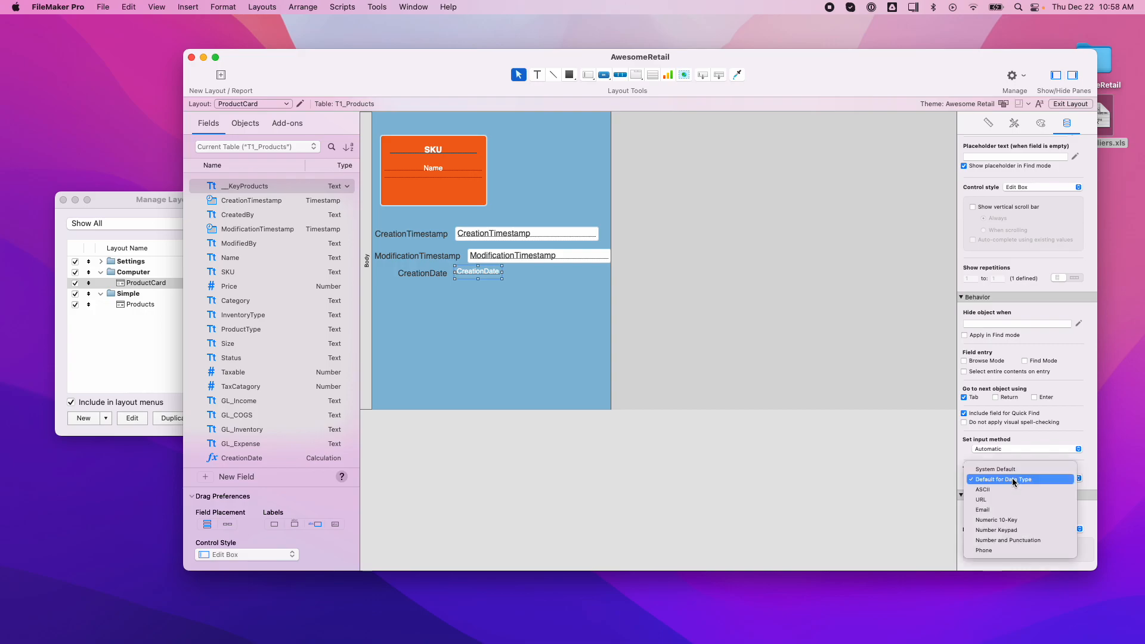
{"action": "left_click", "coordinate": [1014, 480]}
{"action": "left_click", "coordinate": [1012, 450]}
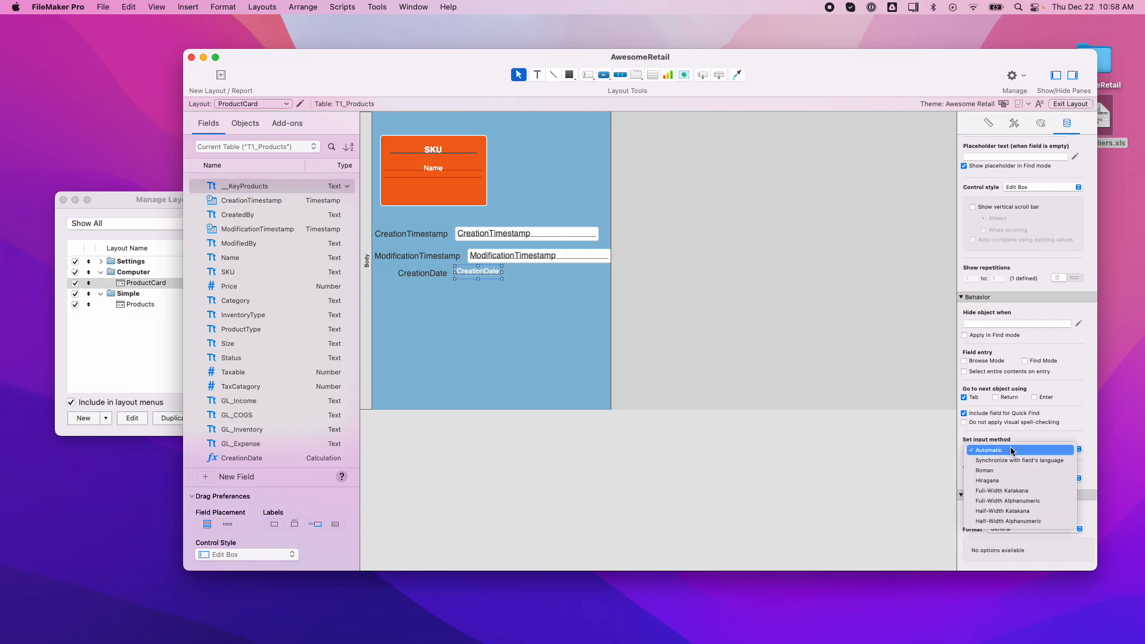
{"action": "left_click", "coordinate": [1058, 423]}
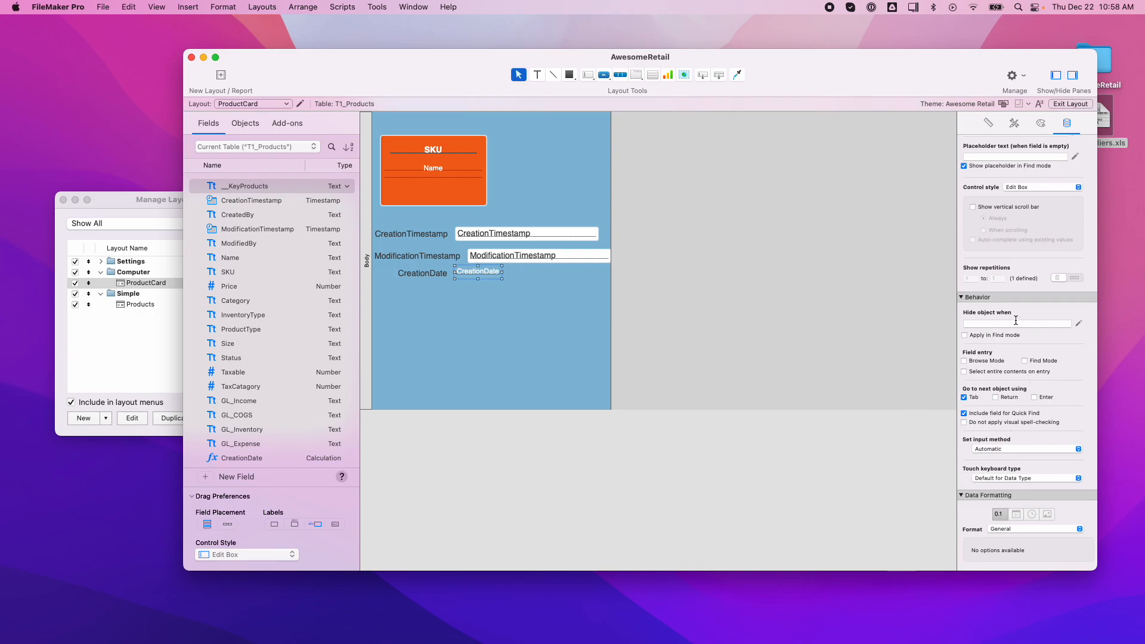
Set the CreationDate field's control style to Drop-down Calendar, review its data format, and check it in Browse mode
{"action": "scroll", "coordinate": [1018, 280], "scroll_direction": "up", "scroll_amount": 3}
{"action": "left_click", "coordinate": [1023, 224]}
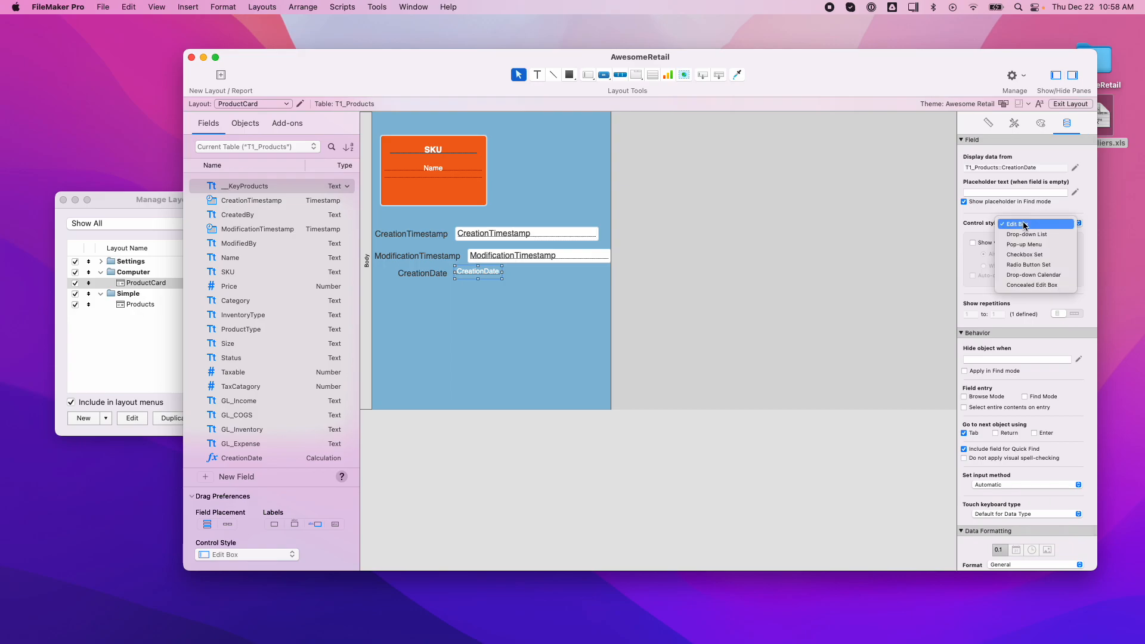
{"action": "left_click", "coordinate": [1028, 275]}
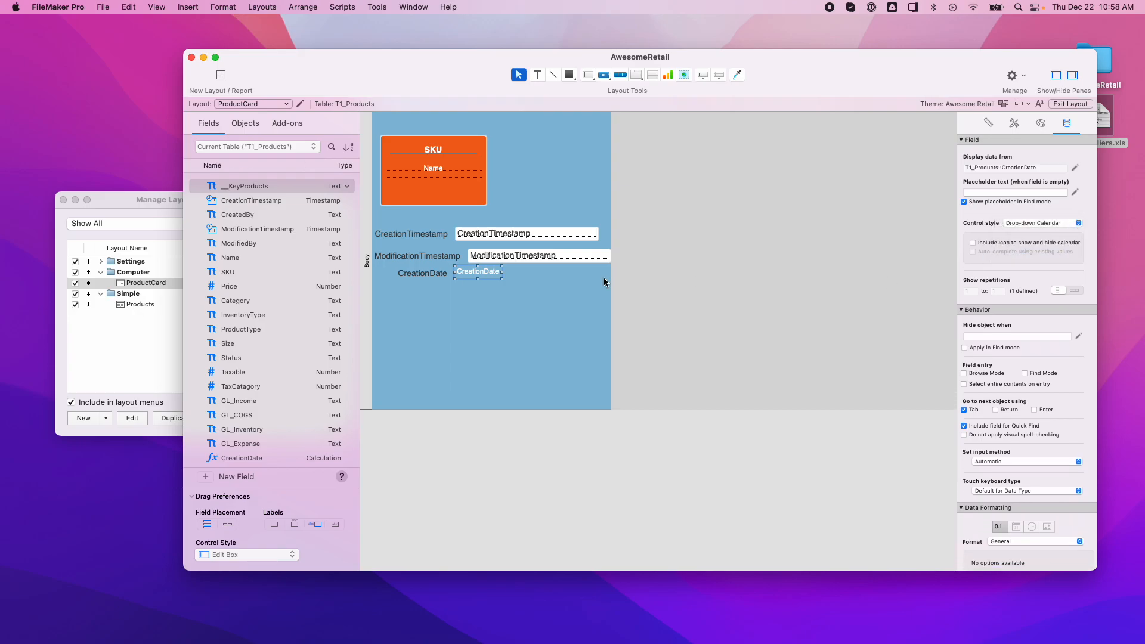
{"action": "left_click", "coordinate": [1006, 542]}
{"action": "left_click", "coordinate": [1018, 544]}
{"action": "left_click", "coordinate": [1074, 104]}
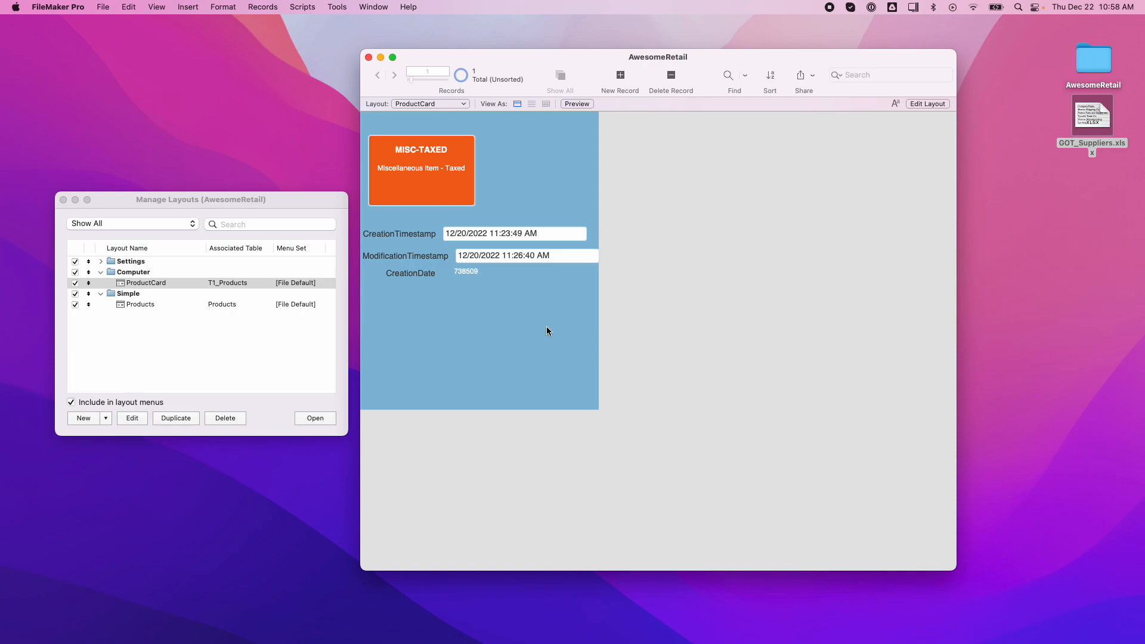
Delete the CreationTimestamp, ModificationTimestamp and CreationDate fields with their labels from the ProductCard layout and check the layout in Browse mode
{"action": "left_click", "coordinate": [926, 104]}
{"action": "left_click", "coordinate": [430, 235]}
{"action": "left_click", "coordinate": [515, 236], "text": "shift"}
{"action": "left_click", "coordinate": [430, 261], "text": "shift"}
{"action": "left_click", "coordinate": [507, 256], "text": "shift"}
{"action": "left_click", "coordinate": [425, 274], "text": "shift"}
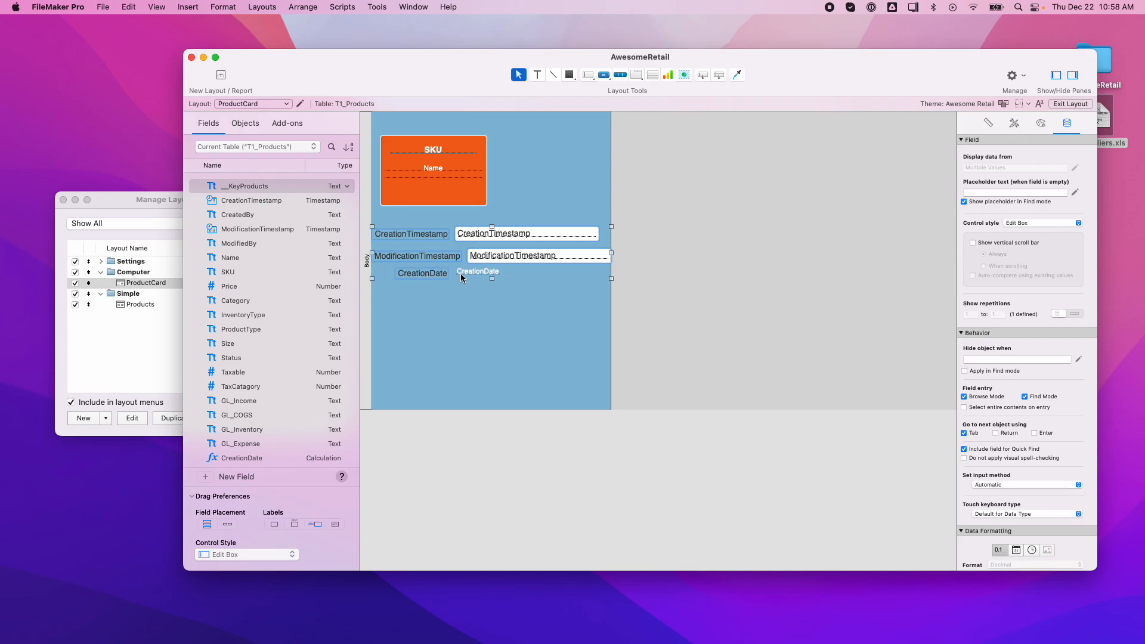
{"action": "left_click", "coordinate": [461, 273], "text": "shift"}
{"action": "key", "text": "Delete"}
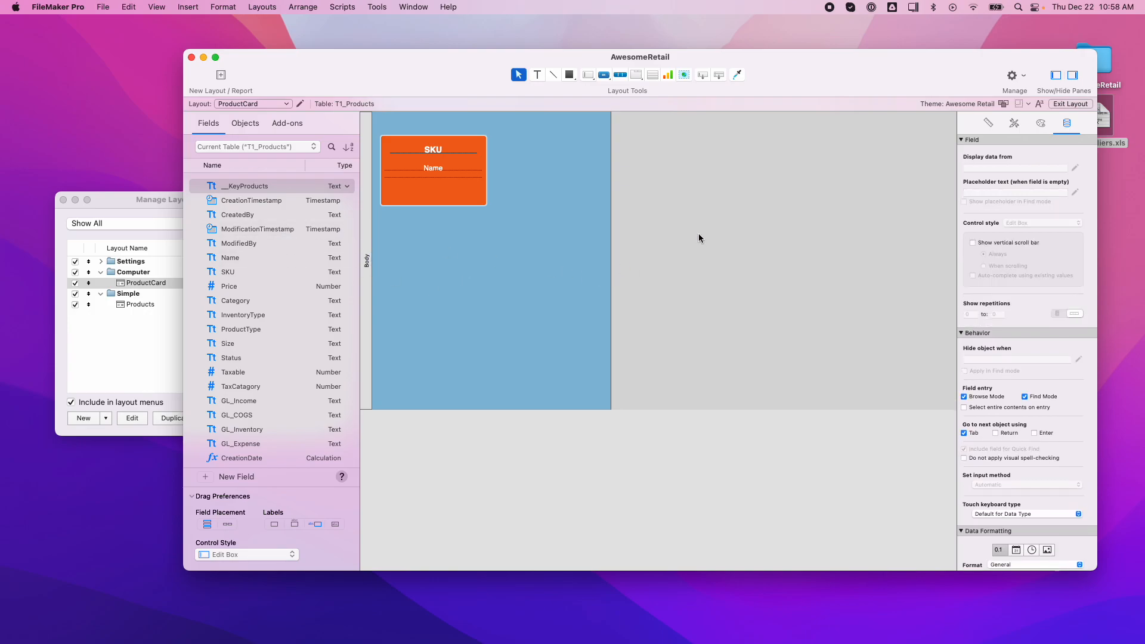
{"action": "left_click", "coordinate": [1072, 104]}
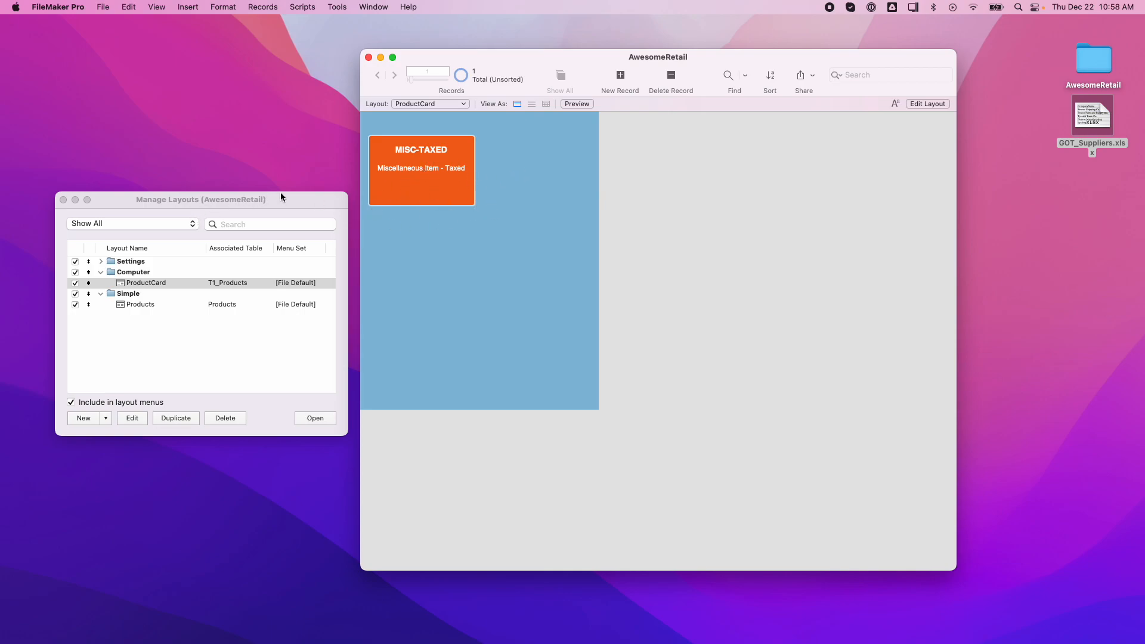
In Layout mode, duplicate the orange rectangle beside the original card and widen the copy to about 187 pt
{"action": "left_click_drag", "start_coordinate": [296, 198], "coordinate": [283, 142]}
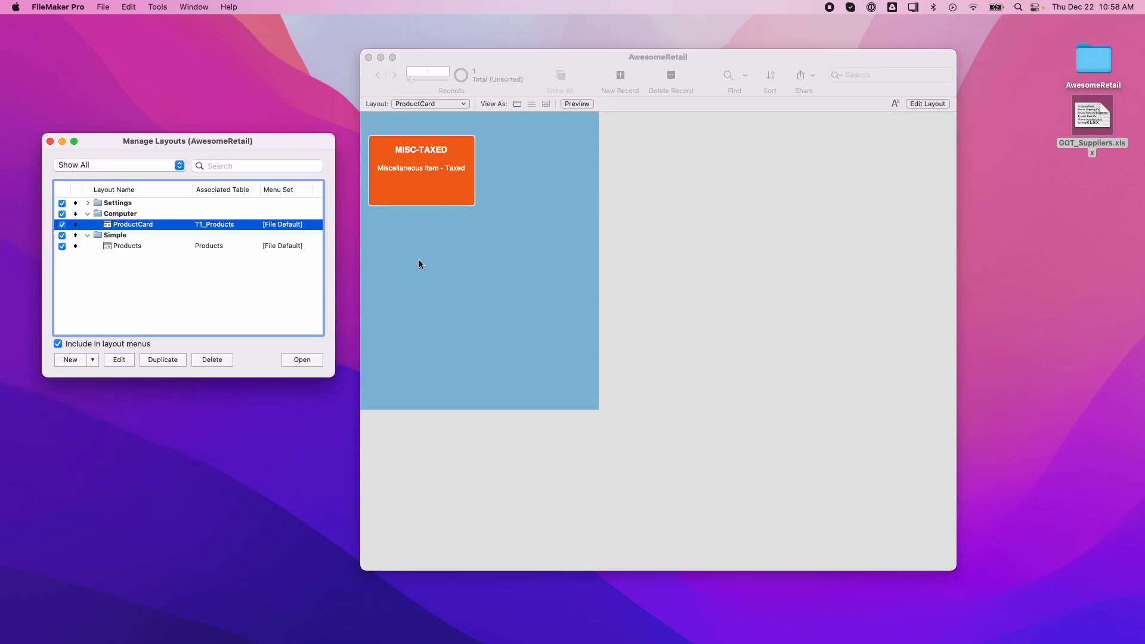
{"action": "left_click", "coordinate": [451, 184]}
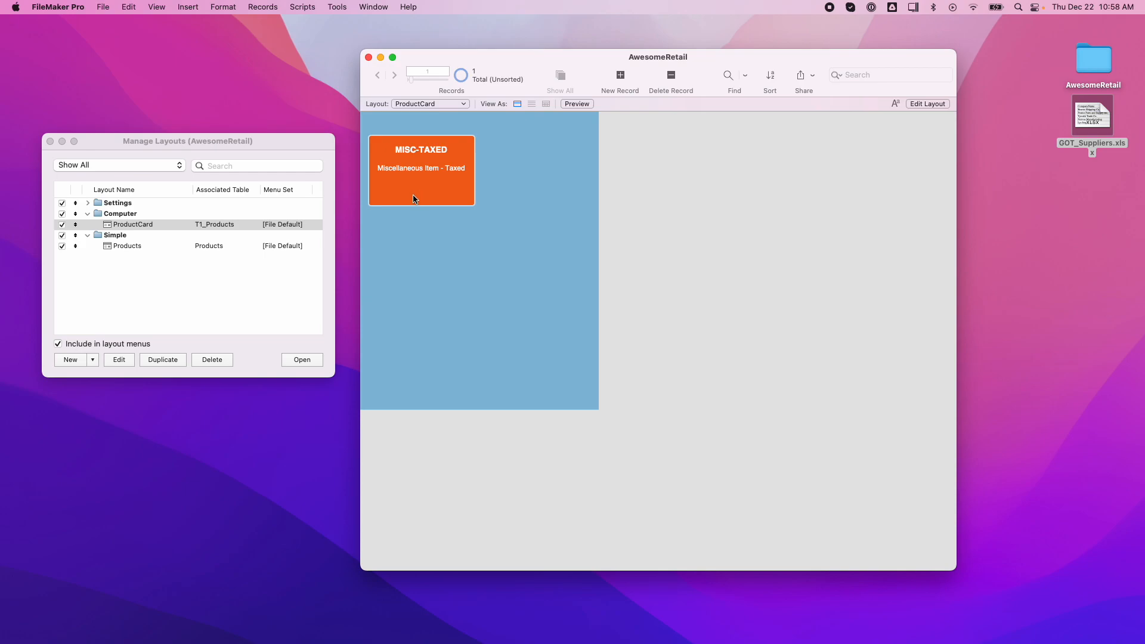
{"action": "left_click", "coordinate": [928, 104]}
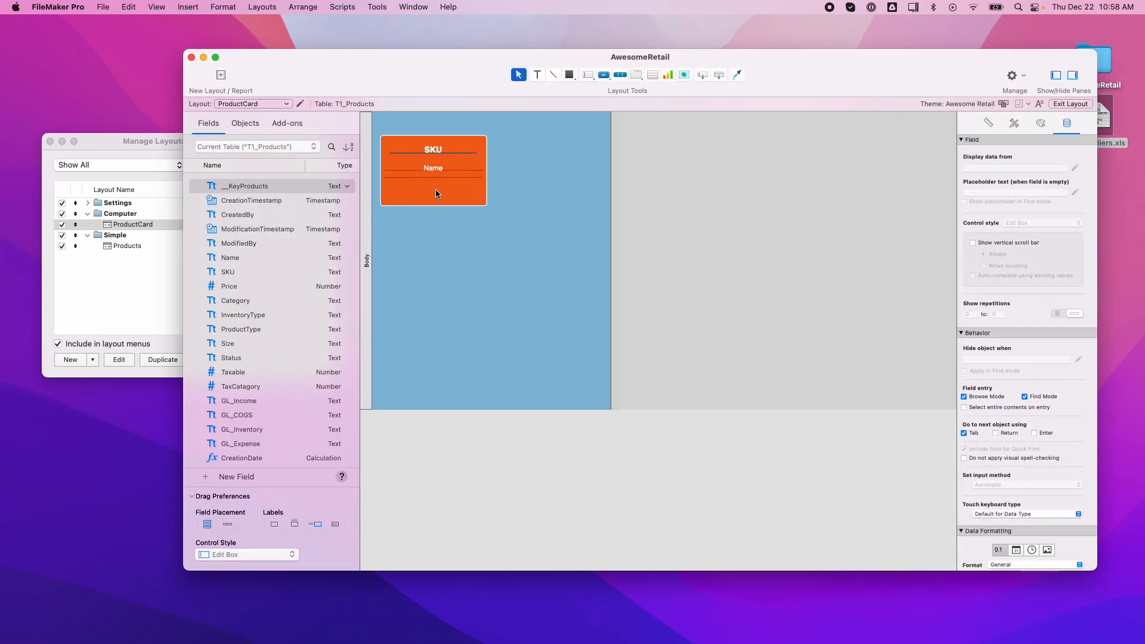
{"action": "left_click_drag", "start_coordinate": [424, 197], "coordinate": [541, 196]}
{"action": "left_click_drag", "start_coordinate": [603, 169], "coordinate": [606, 169]}
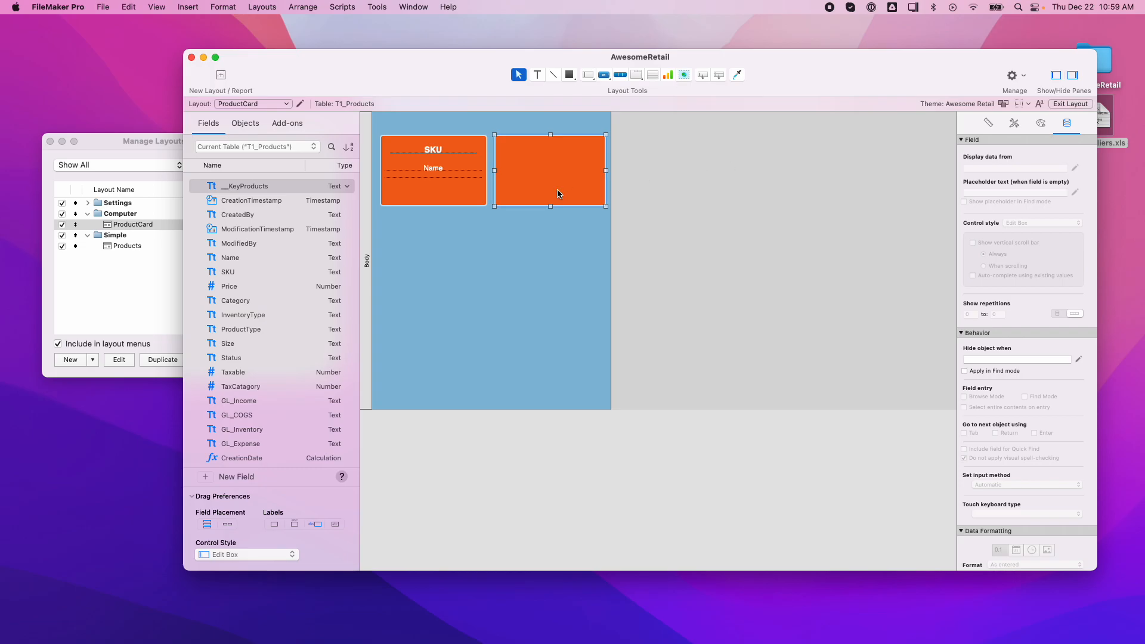
Try the theme's shape styles on the copied rectangle, from Swatch 1 #33658A through Swatch 5 light #FF8E52
{"action": "left_click", "coordinate": [1014, 123]}
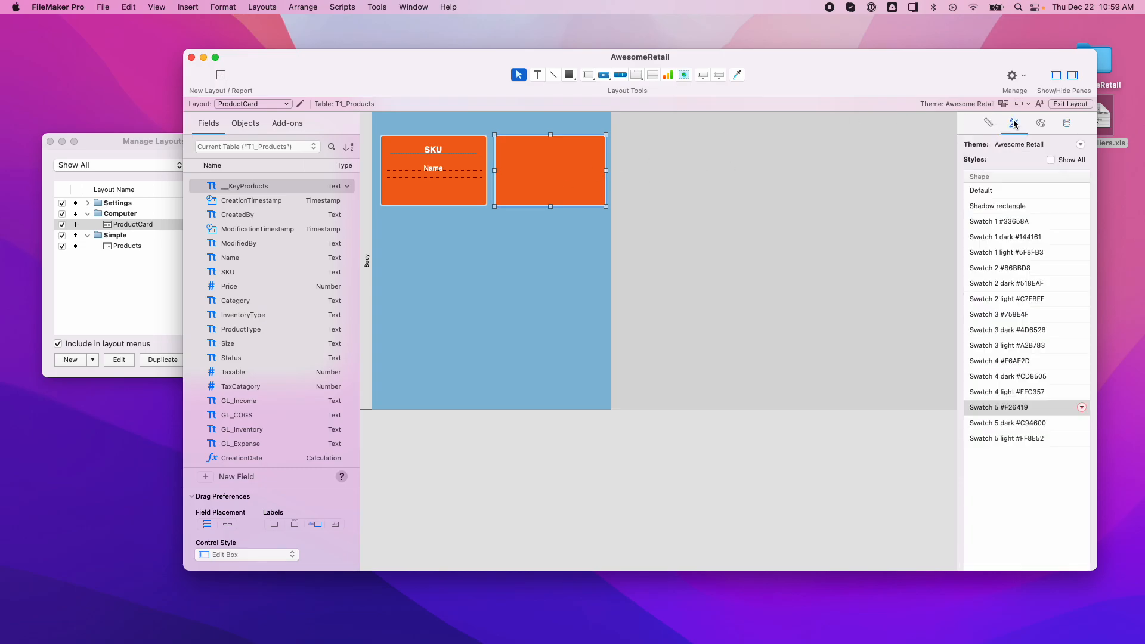
{"action": "left_click", "coordinate": [1004, 224]}
{"action": "left_click", "coordinate": [1003, 236]}
{"action": "left_click", "coordinate": [1004, 253]}
{"action": "left_click", "coordinate": [1003, 269]}
{"action": "left_click", "coordinate": [1002, 285]}
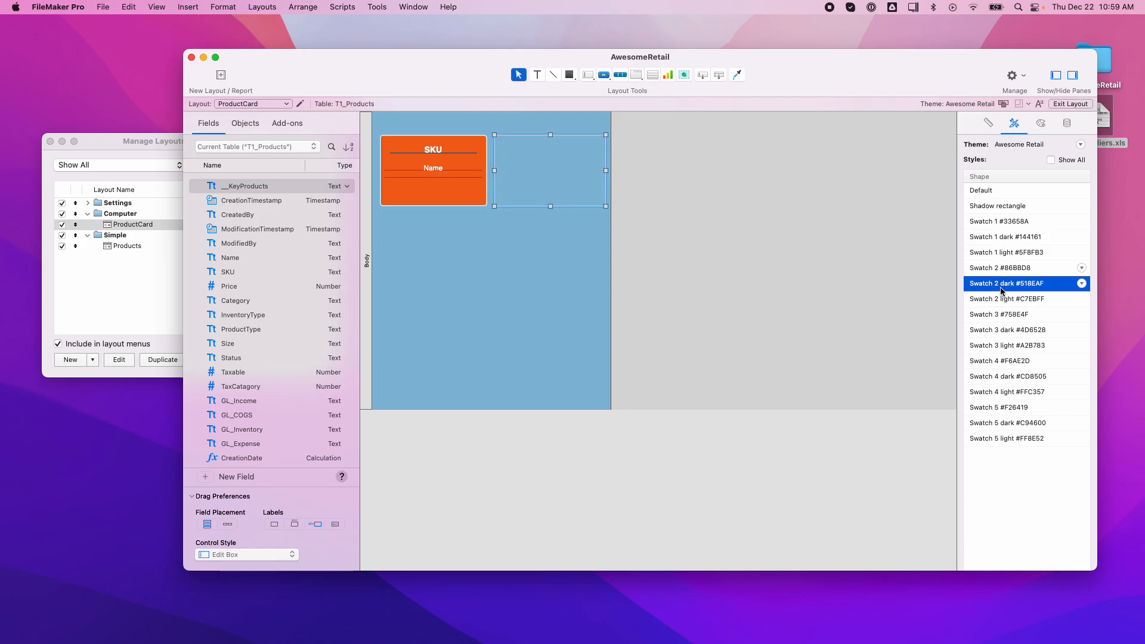
{"action": "left_click", "coordinate": [1003, 299]}
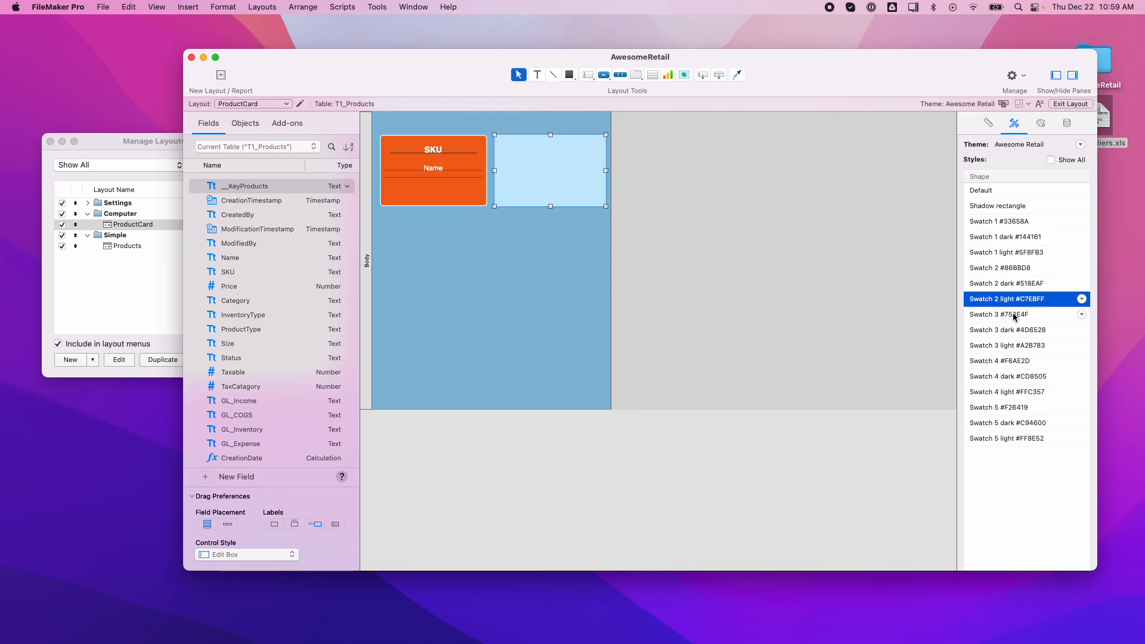
{"action": "left_click", "coordinate": [1014, 316]}
{"action": "left_click", "coordinate": [1013, 329]}
{"action": "left_click", "coordinate": [1010, 346]}
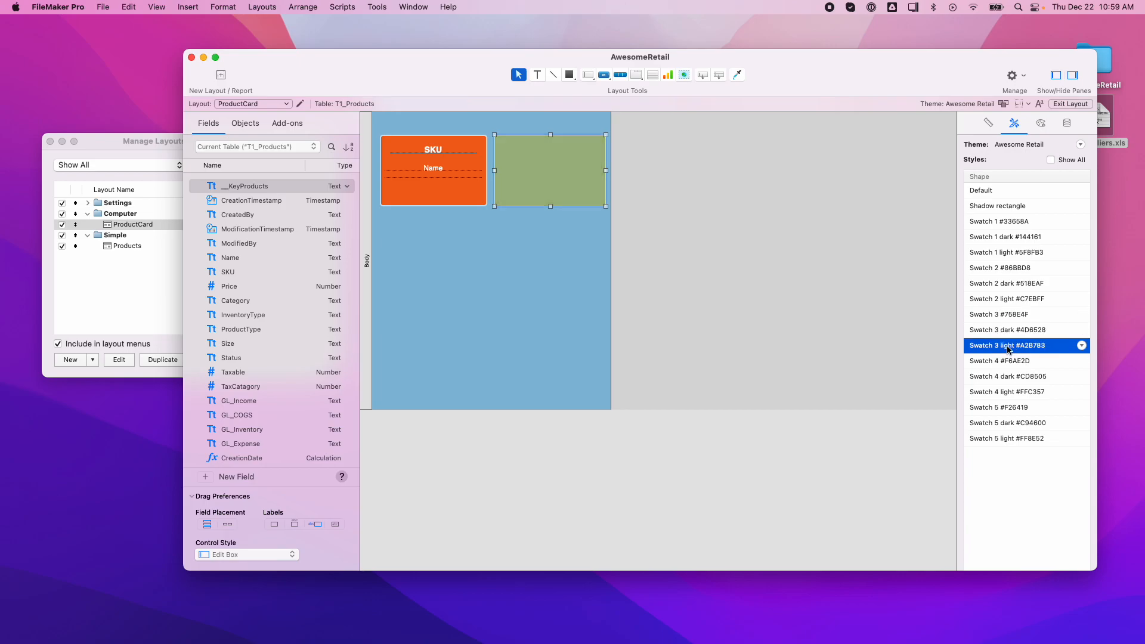
{"action": "left_click", "coordinate": [1006, 361]}
{"action": "left_click", "coordinate": [1006, 376]}
{"action": "left_click", "coordinate": [1005, 392]}
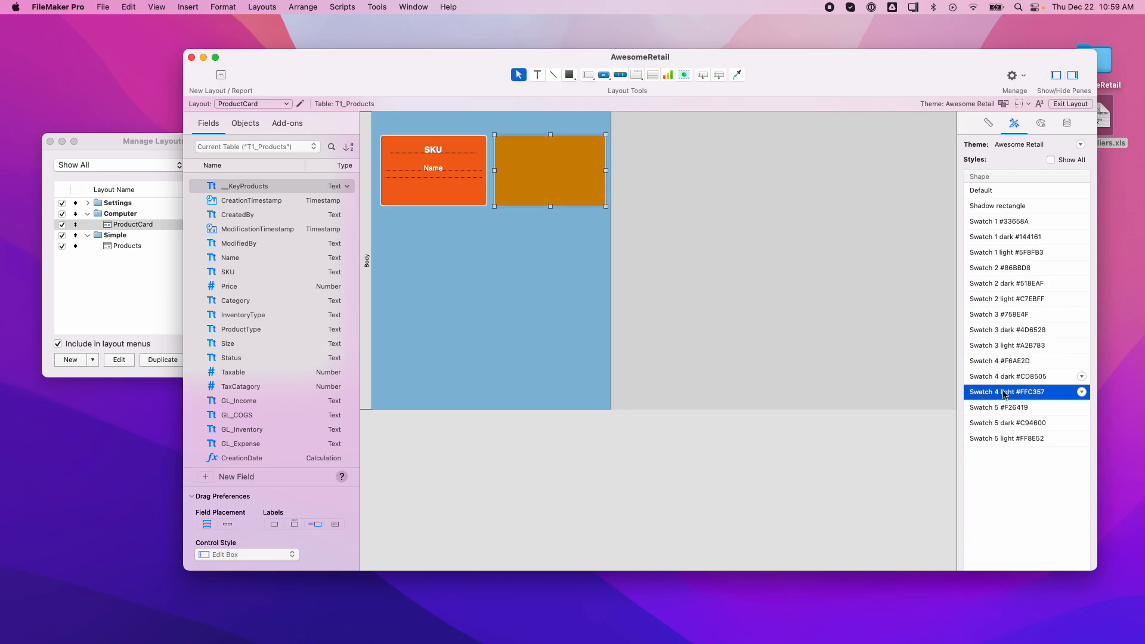
{"action": "left_click", "coordinate": [1006, 408]}
{"action": "left_click", "coordinate": [1006, 423]}
{"action": "left_click", "coordinate": [1005, 439]}
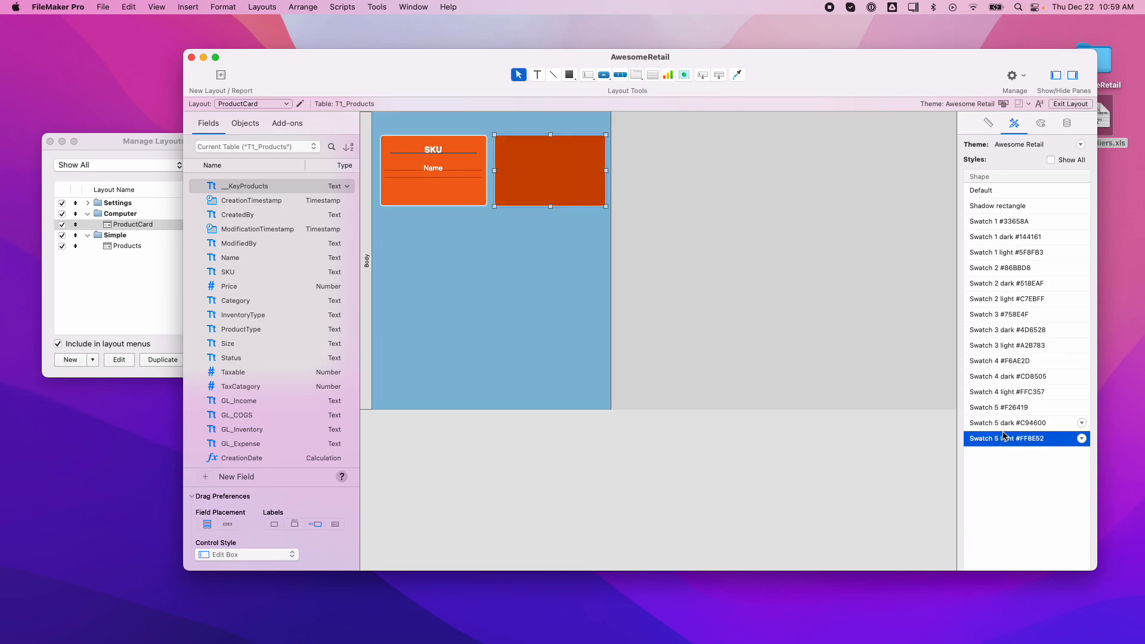
Apply the Swatch 2 light #C7EBFF style to the copied rectangle and move it slightly closer to the orange card
{"action": "left_click", "coordinate": [987, 125]}
{"action": "left_click", "coordinate": [1014, 123]}
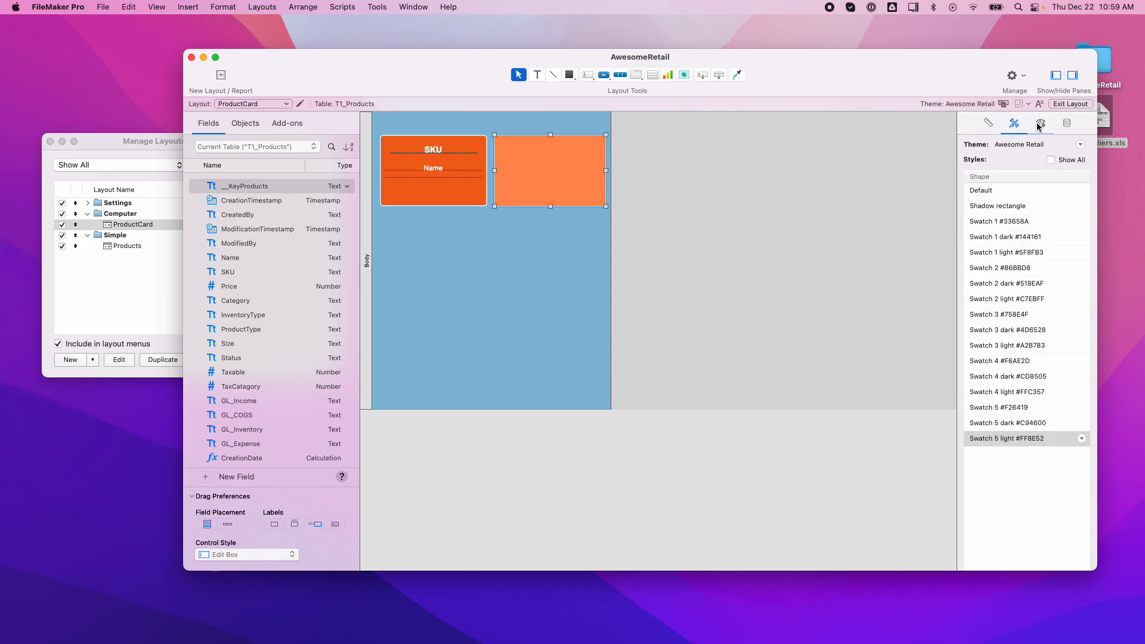
{"action": "left_click", "coordinate": [1039, 124]}
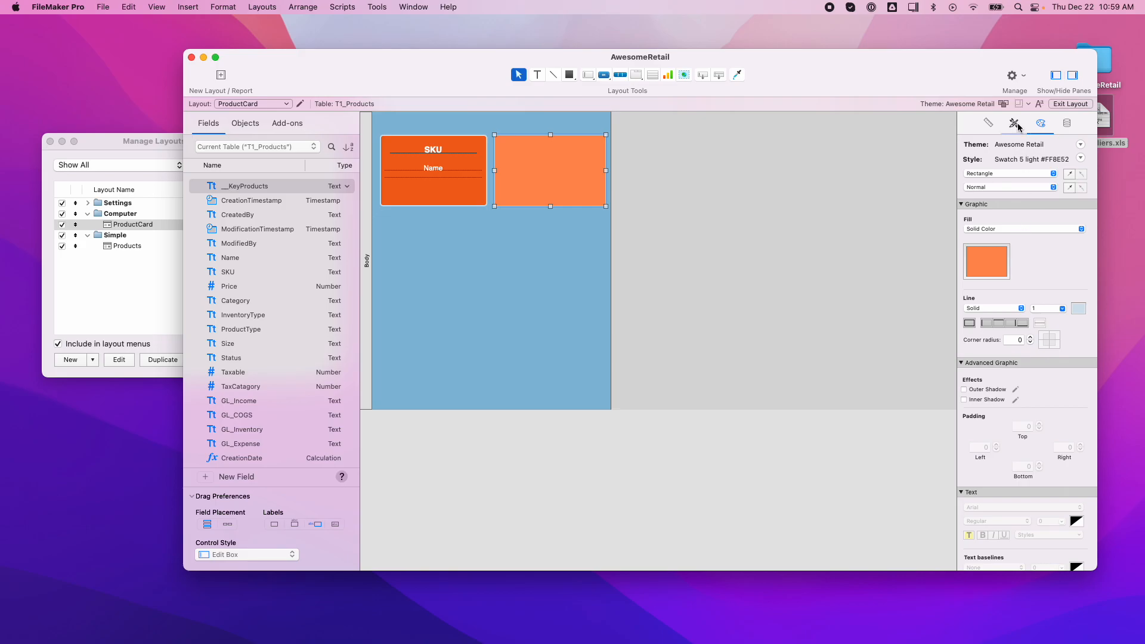
{"action": "left_click", "coordinate": [1014, 124]}
{"action": "left_click", "coordinate": [1019, 298]}
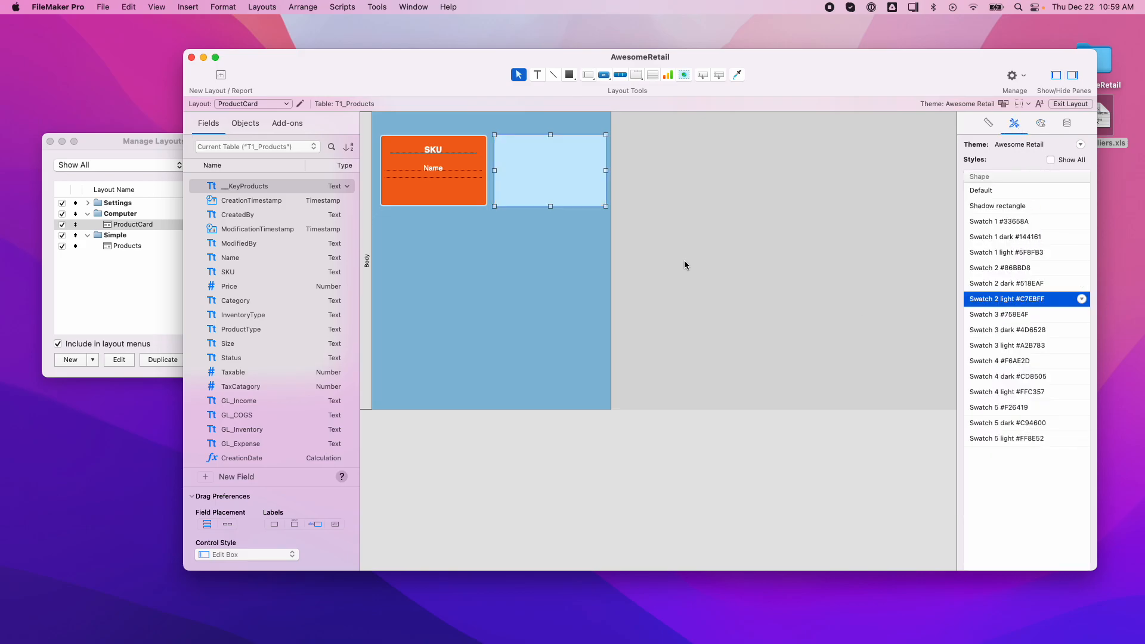
{"action": "left_click_drag", "start_coordinate": [554, 189], "coordinate": [553, 190]}
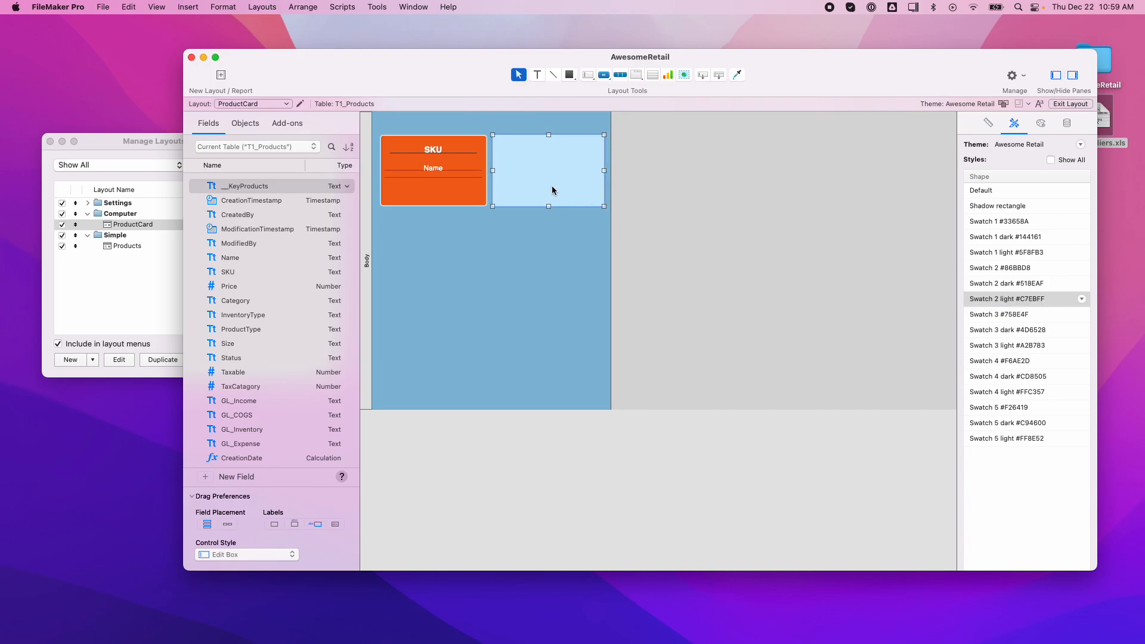
Try the Shadow rectangle style on the copied rectangle and examine its position and appearance settings
{"action": "left_click", "coordinate": [1018, 468]}
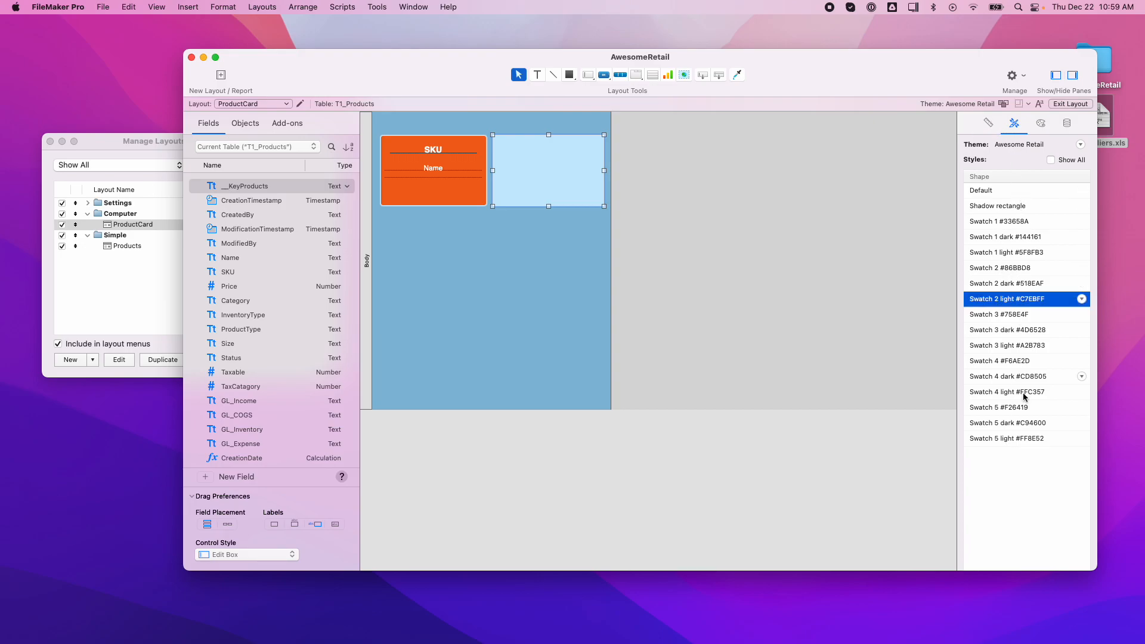
{"action": "left_click", "coordinate": [996, 205]}
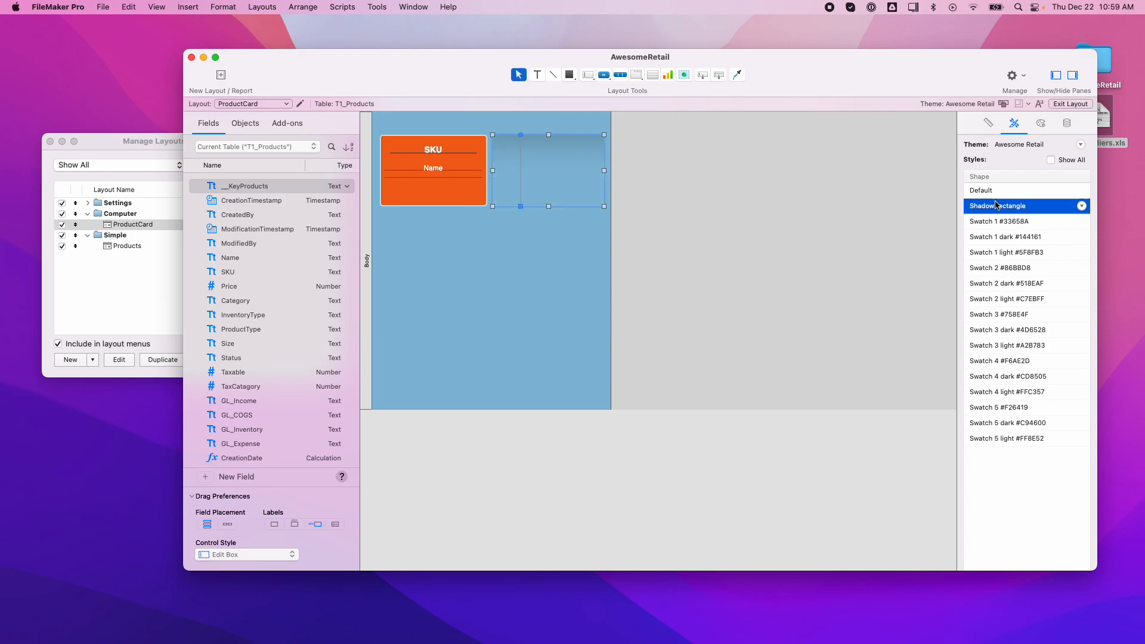
{"action": "left_click", "coordinate": [988, 123]}
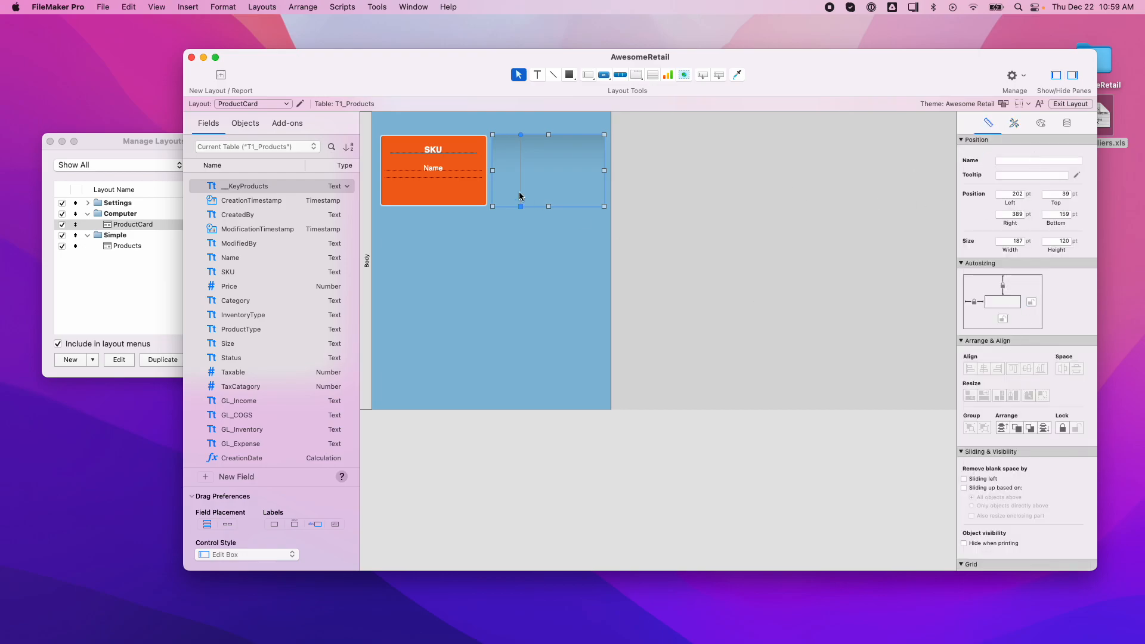
{"action": "left_click", "coordinate": [1041, 123]}
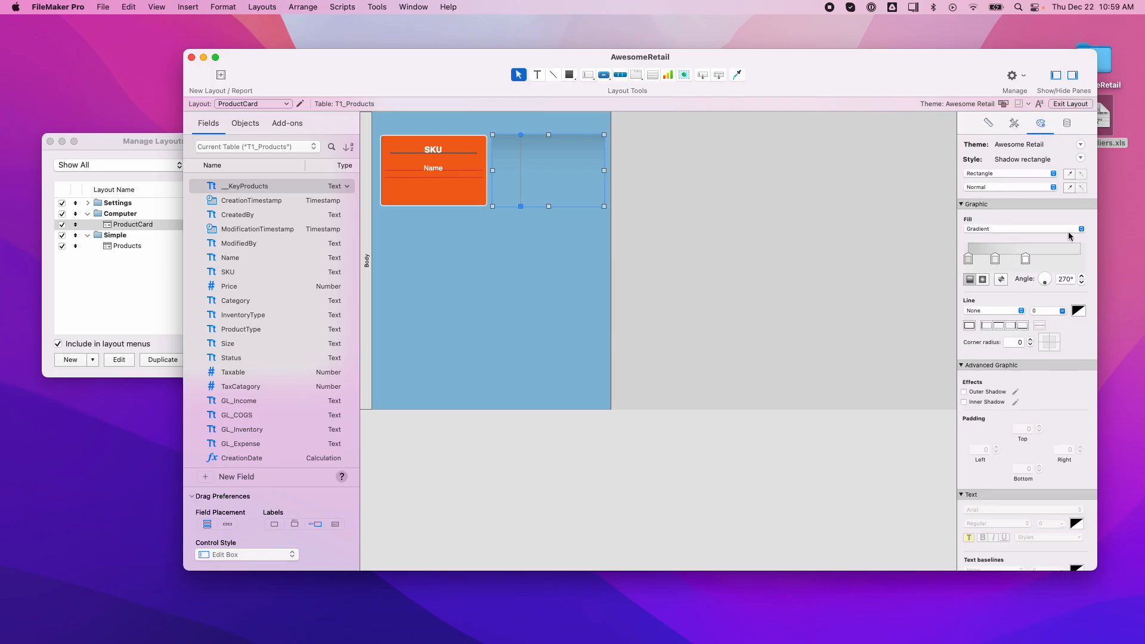
{"action": "scroll", "coordinate": [1041, 436], "scroll_direction": "down", "scroll_amount": 1}
{"action": "scroll", "coordinate": [1041, 436], "scroll_direction": "down", "scroll_amount": 3}
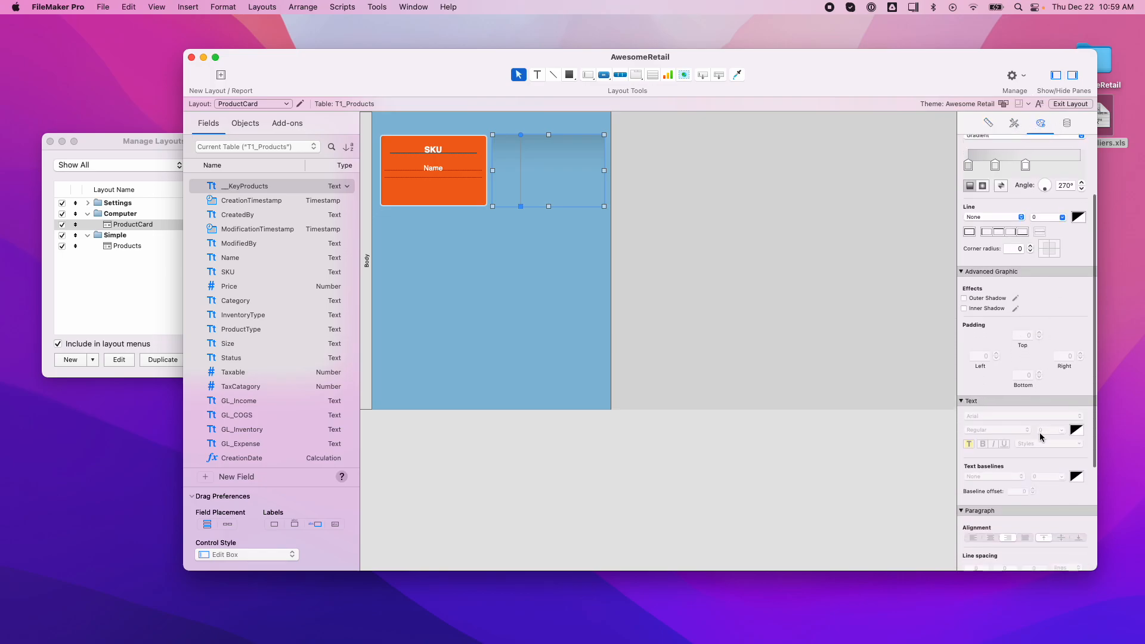
{"action": "scroll", "coordinate": [1041, 436], "scroll_direction": "up", "scroll_amount": 4}
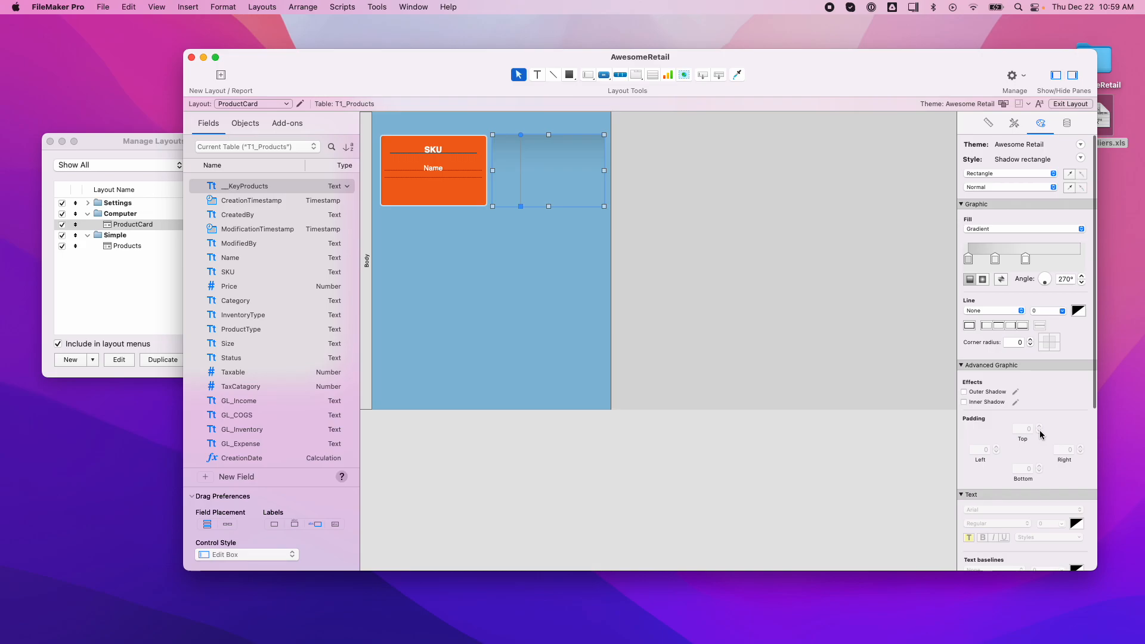
Apply the Swatch 1 #33658A style to the copied rectangle and change its solid fill to light gray
{"action": "left_click", "coordinate": [1014, 123]}
{"action": "left_click", "coordinate": [1011, 221]}
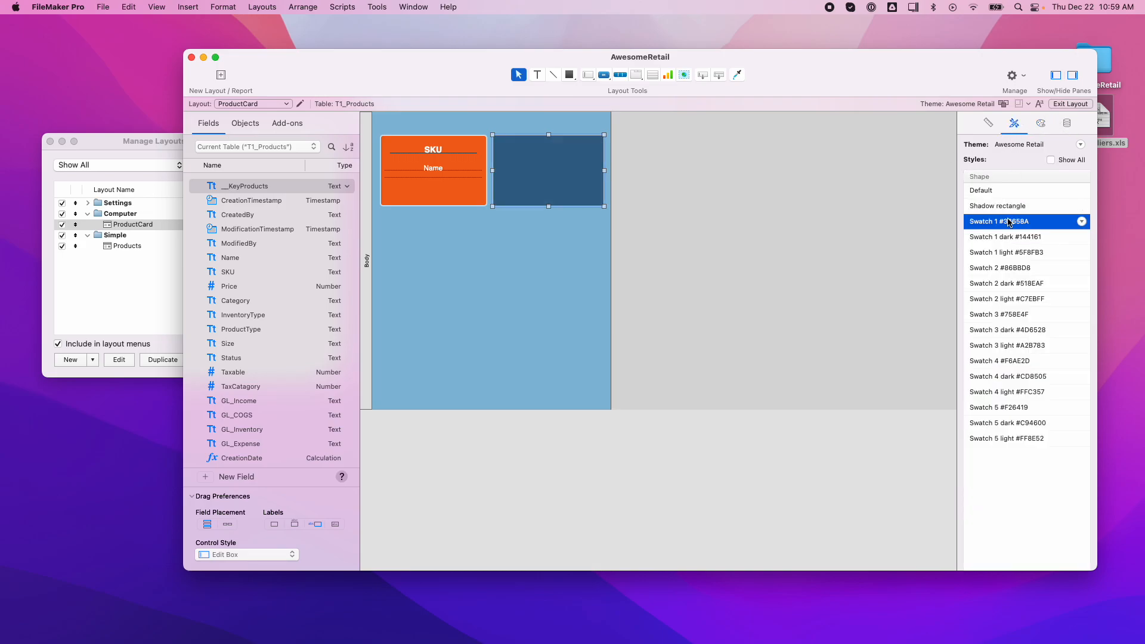
{"action": "left_click", "coordinate": [1041, 123]}
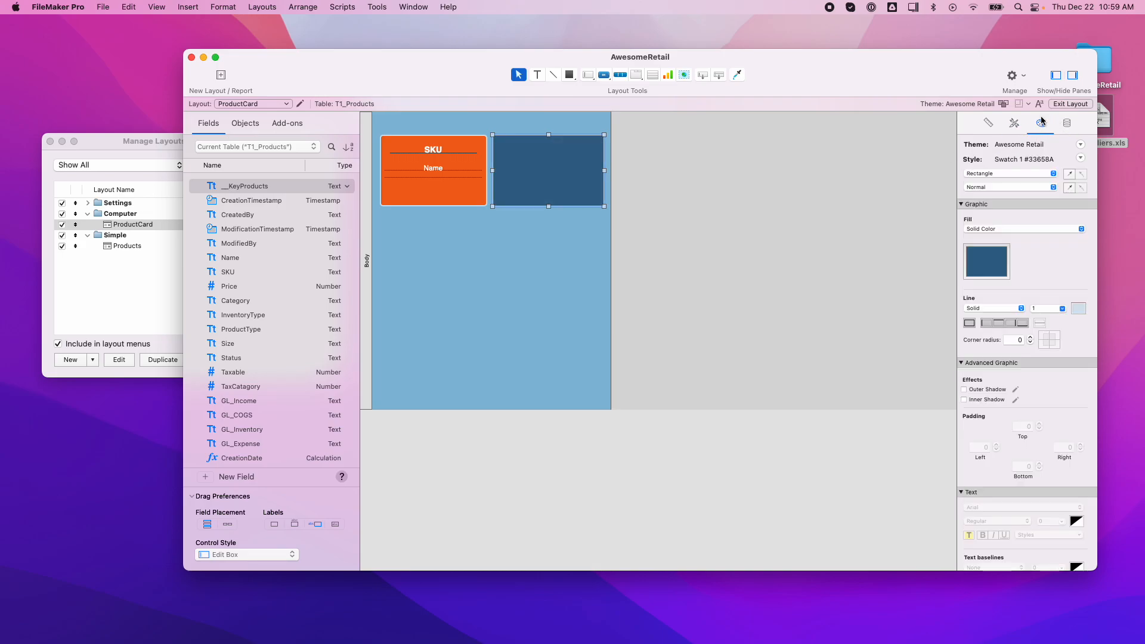
{"action": "left_click", "coordinate": [1001, 273]}
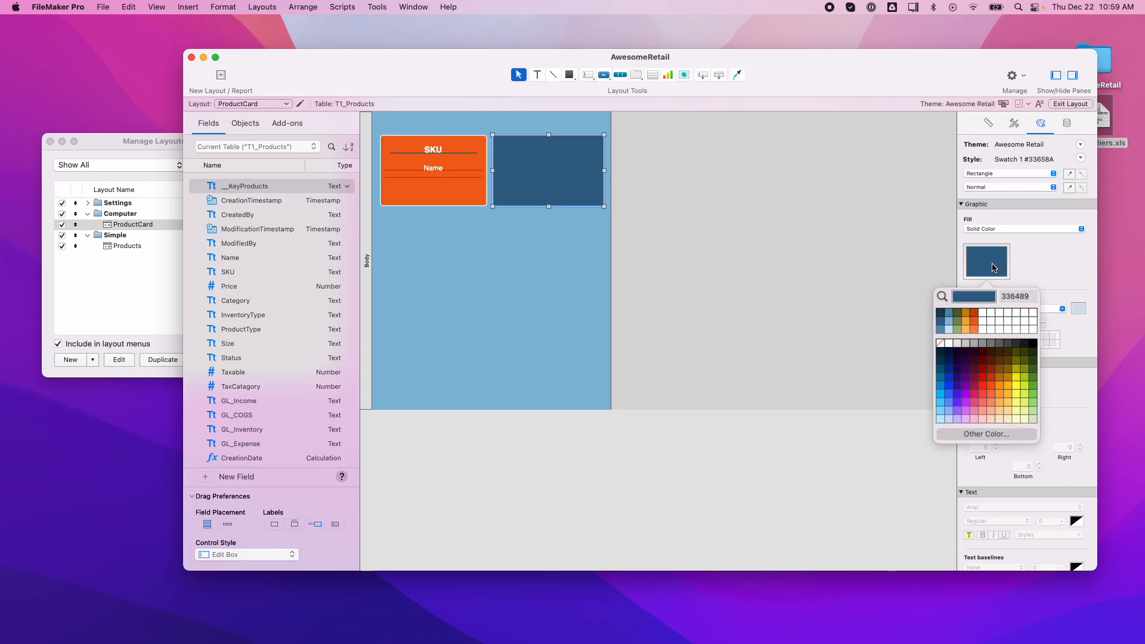
{"action": "left_click", "coordinate": [967, 347]}
{"action": "left_click", "coordinate": [980, 267]}
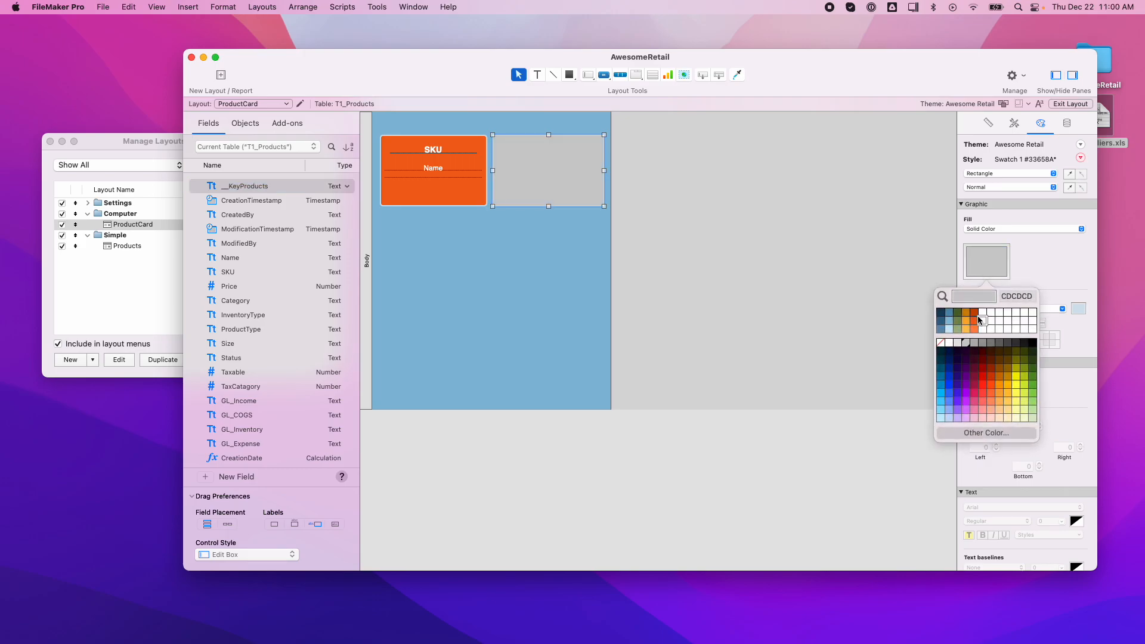
{"action": "left_click", "coordinate": [959, 344]}
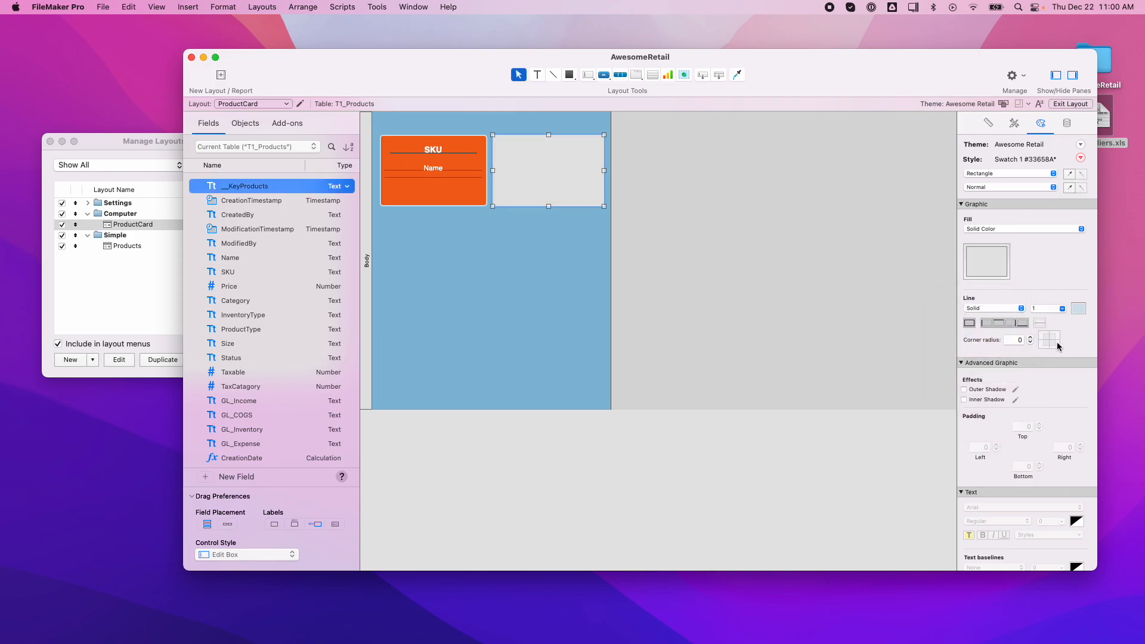
Set the gray rectangle's line width to 2 and its corner radius to 5
{"action": "left_click", "coordinate": [969, 324]}
{"action": "left_click", "coordinate": [969, 324]}
{"action": "left_click", "coordinate": [1062, 308]}
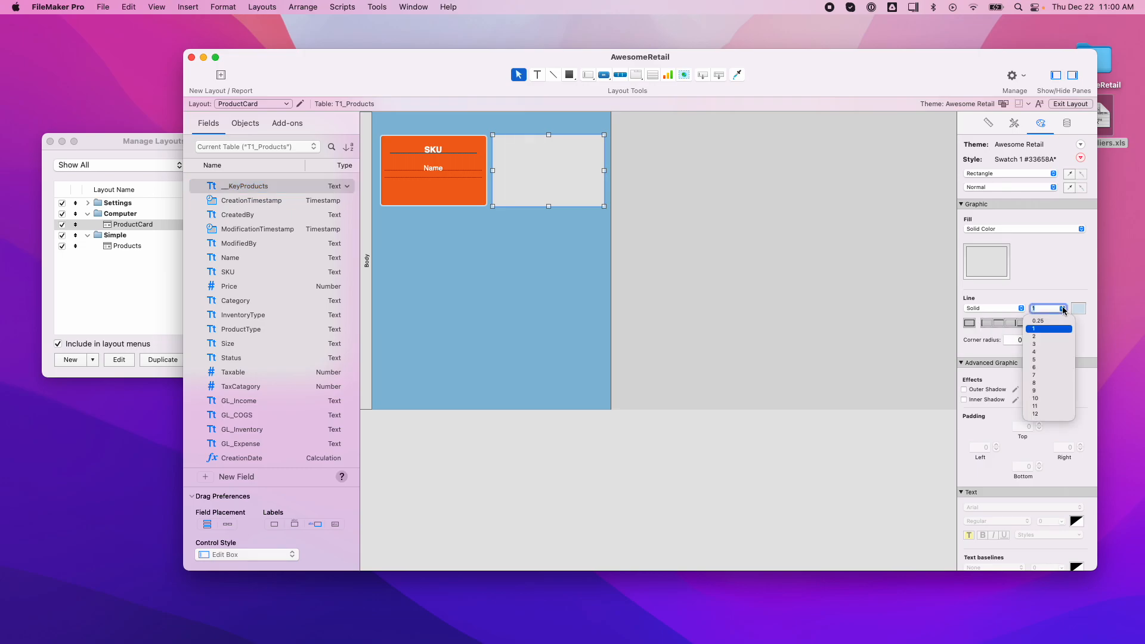
{"action": "left_click", "coordinate": [1044, 337]}
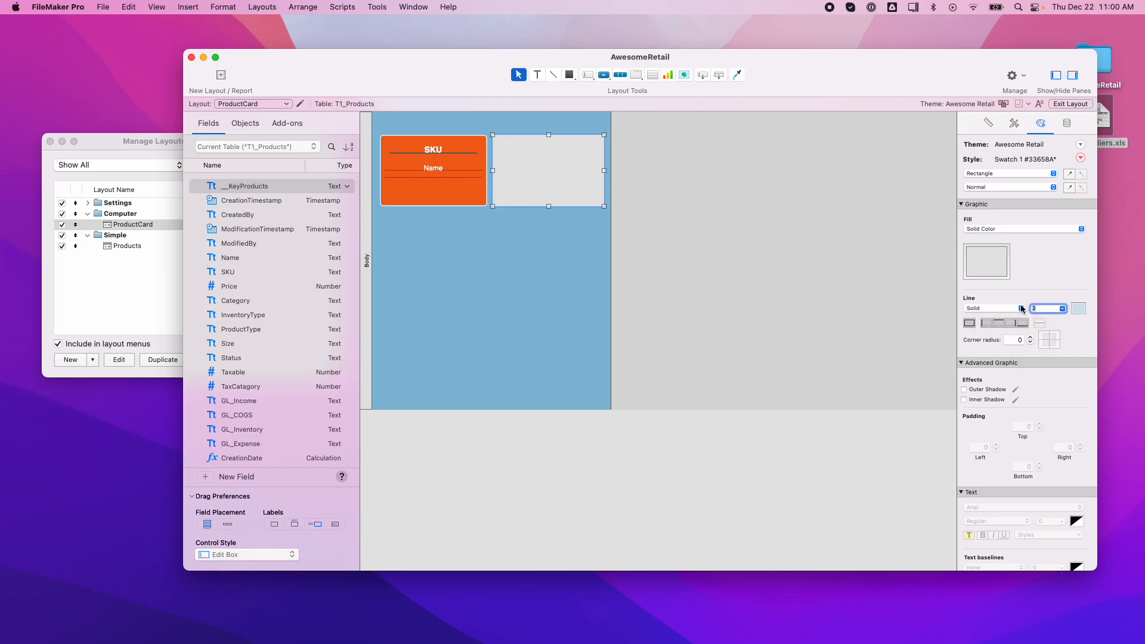
{"action": "triple_click", "coordinate": [1031, 337]}
Save the gray rectangle's formatting as a new style named EditBox
{"action": "left_click", "coordinate": [1081, 158]}
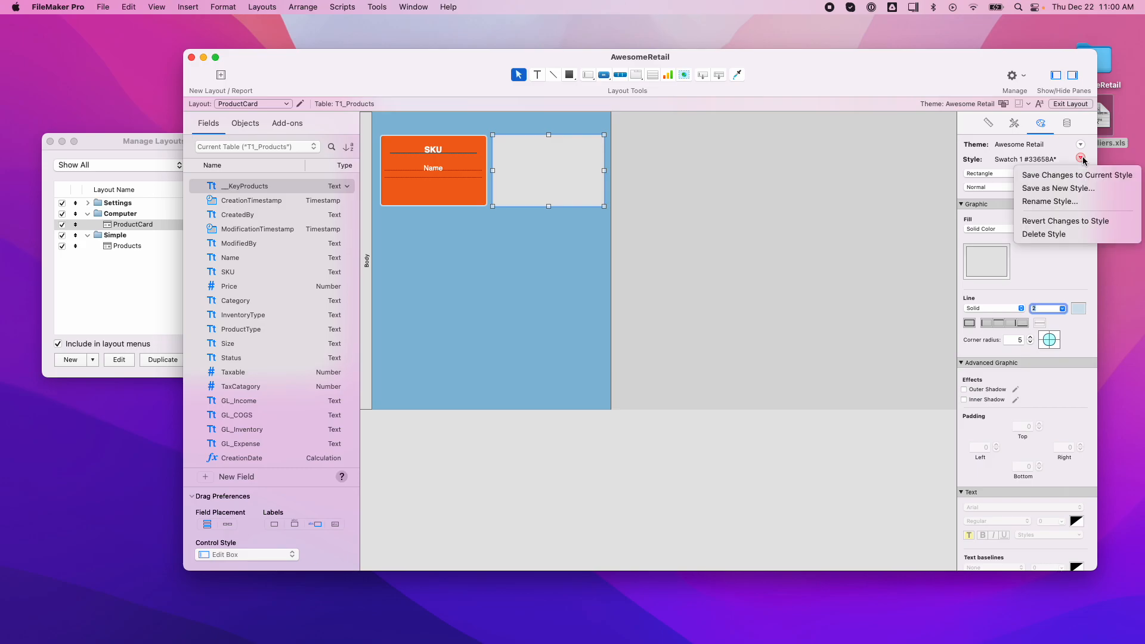
{"action": "left_click", "coordinate": [1061, 189]}
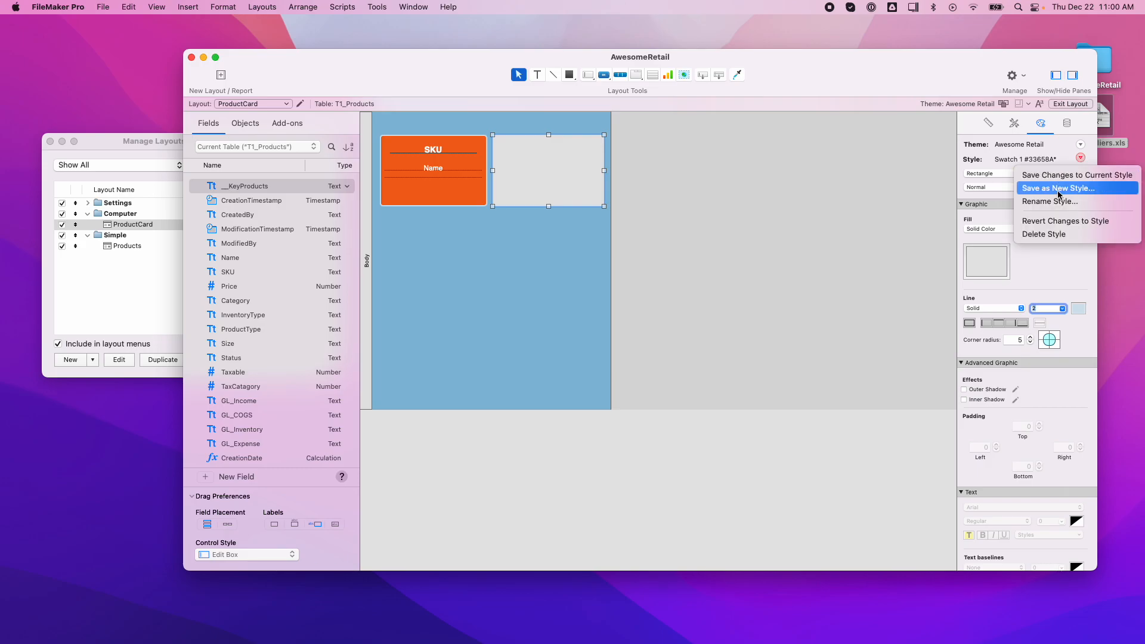
{"action": "type", "text": "EditBox"}
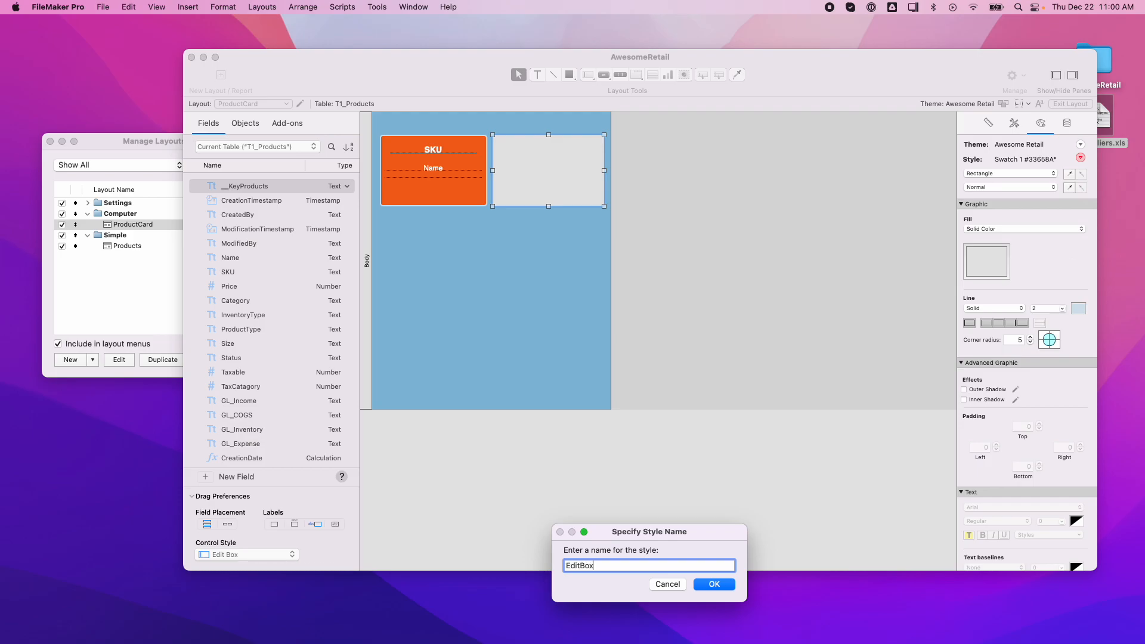
{"action": "left_click", "coordinate": [724, 585]}
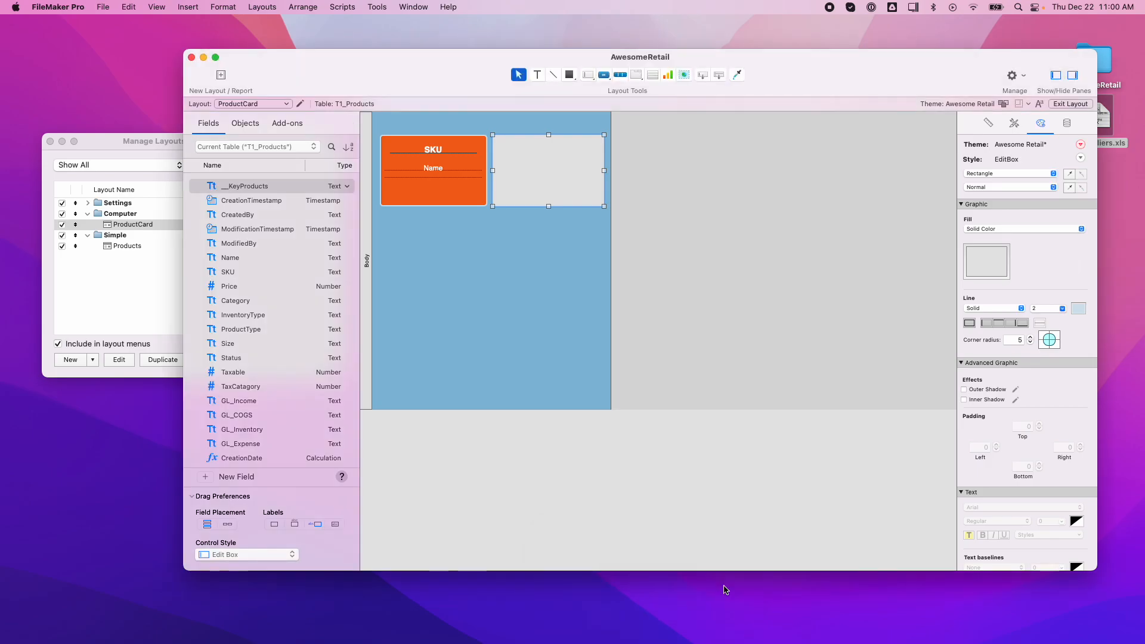
Save the style changes to the Awesome Retail theme and check the style assigned to the gray rectangle
{"action": "left_click", "coordinate": [1081, 146]}
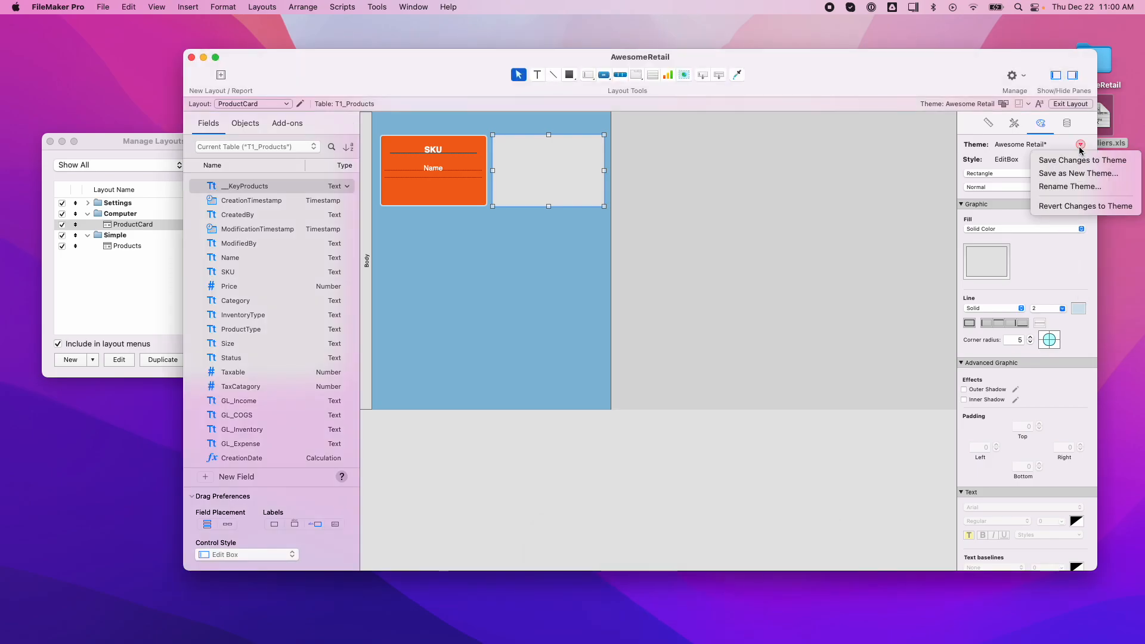
{"action": "left_click", "coordinate": [1081, 160]}
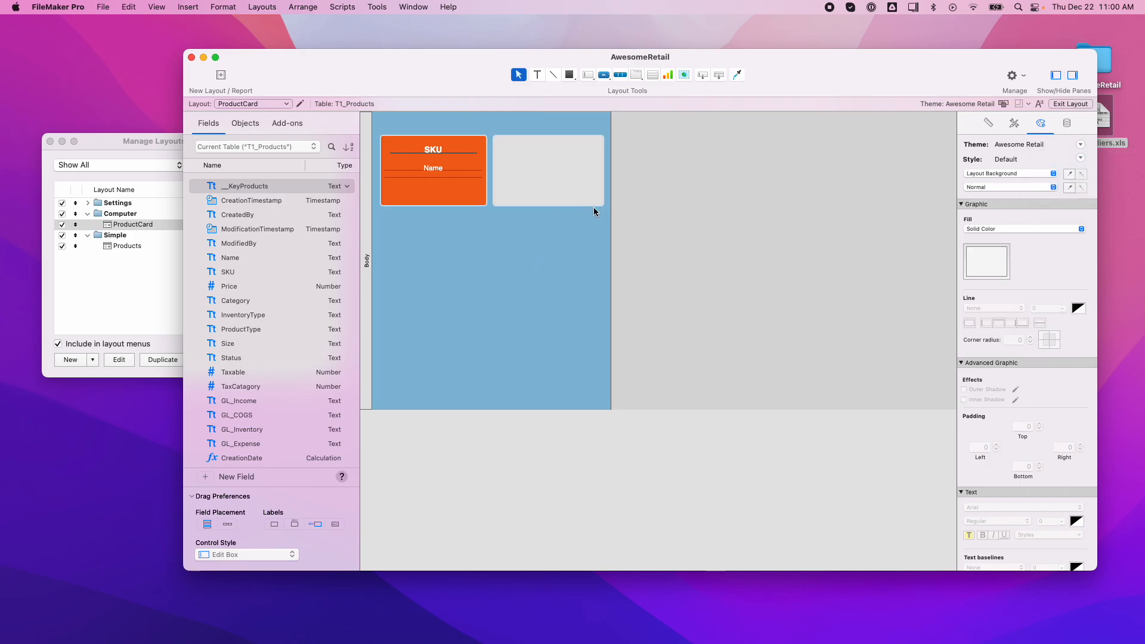
{"action": "left_click", "coordinate": [580, 188]}
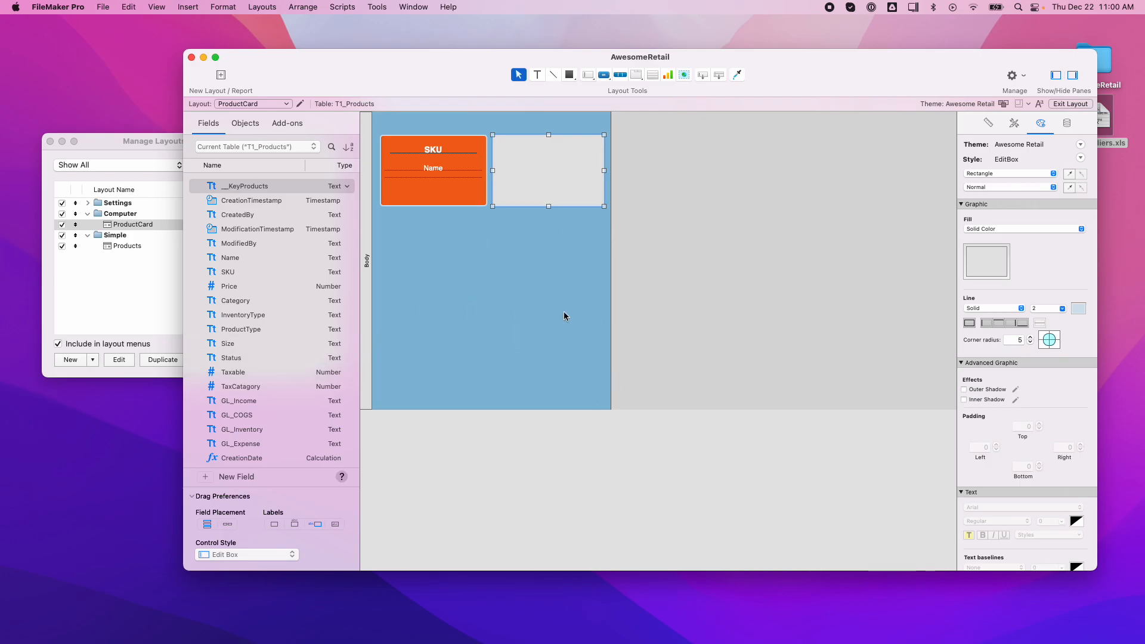
{"action": "left_click", "coordinate": [818, 209]}
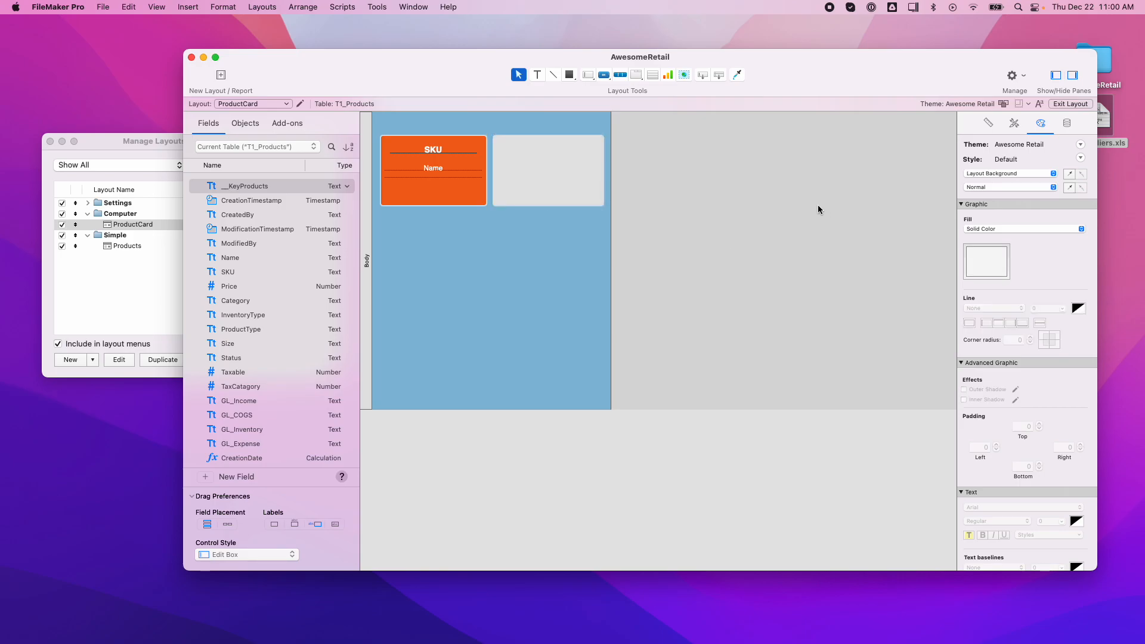
Draw a tab control below the two cards, spanning their combined width, and create its first tab named Info
{"action": "left_click", "coordinate": [636, 74]}
{"action": "left_click_drag", "start_coordinate": [382, 226], "coordinate": [602, 404]}
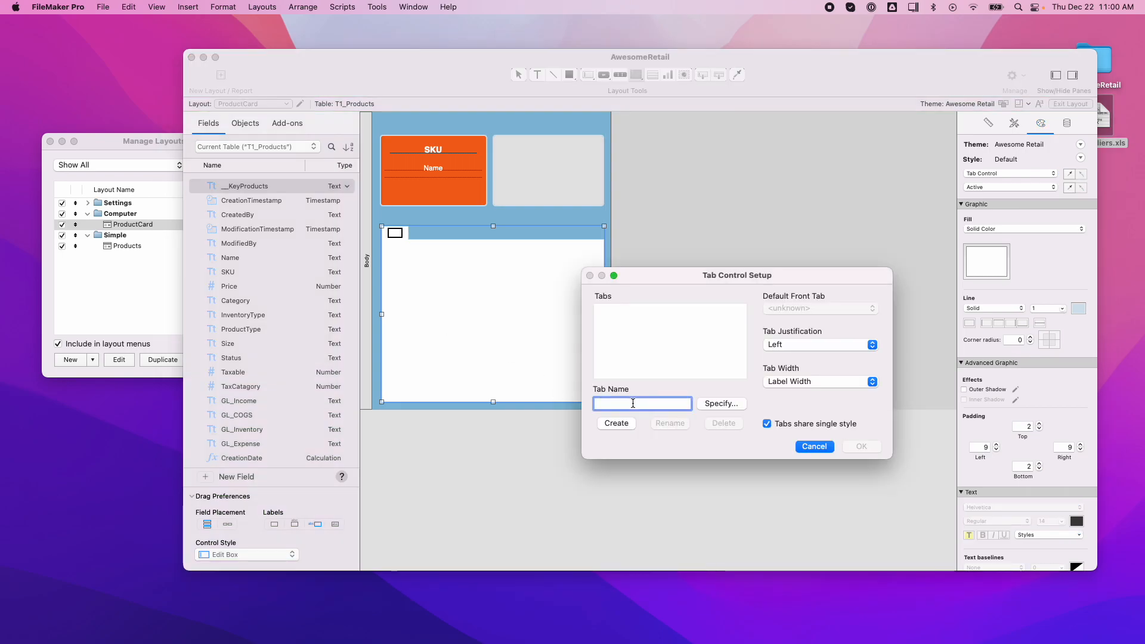
{"action": "type", "text": "Info"}
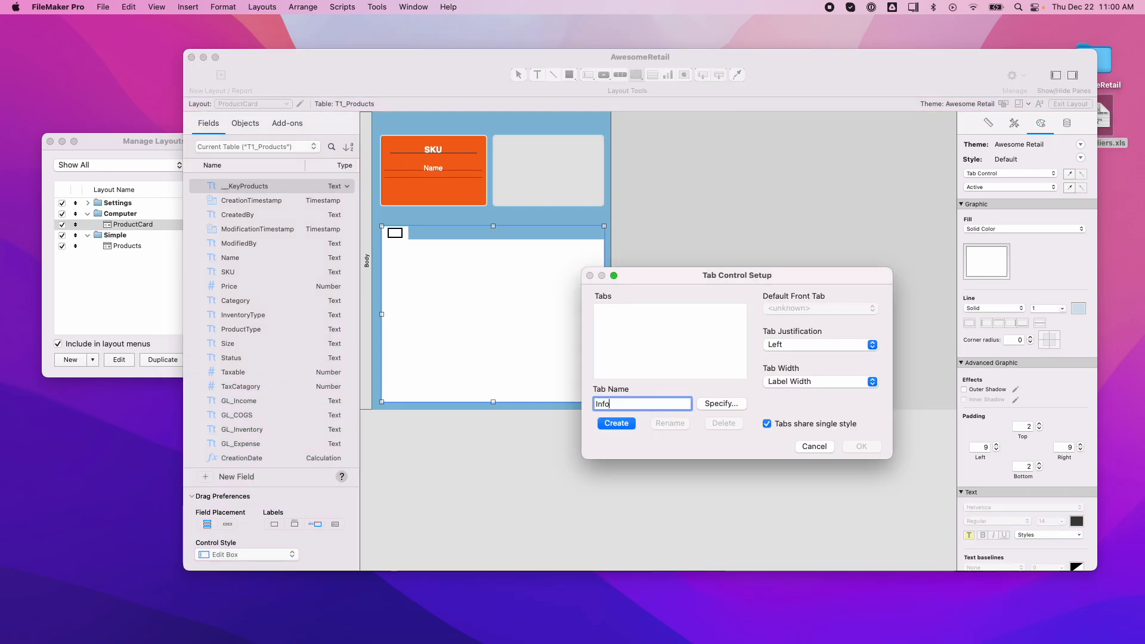
{"action": "left_click", "coordinate": [827, 383]}
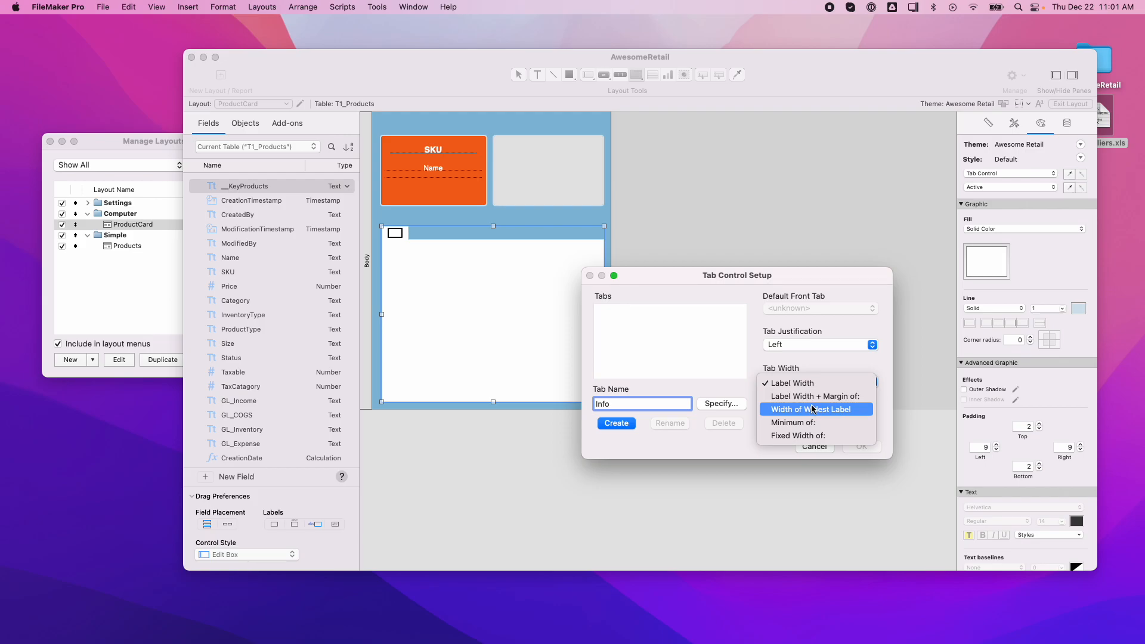
{"action": "left_click", "coordinate": [837, 366]}
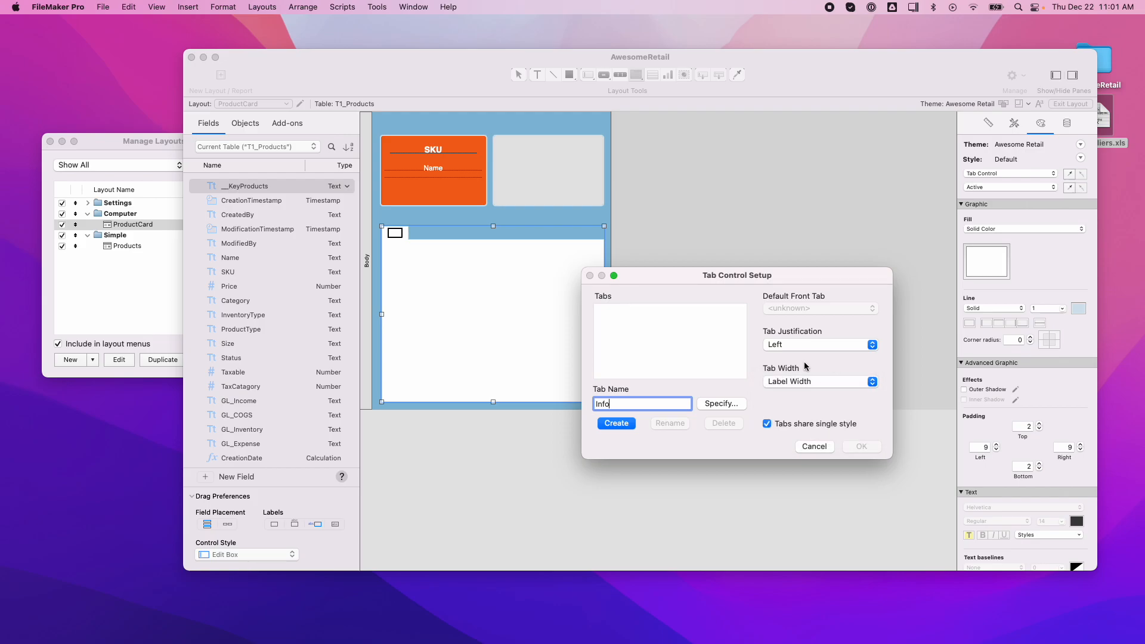
{"action": "left_click", "coordinate": [804, 346]}
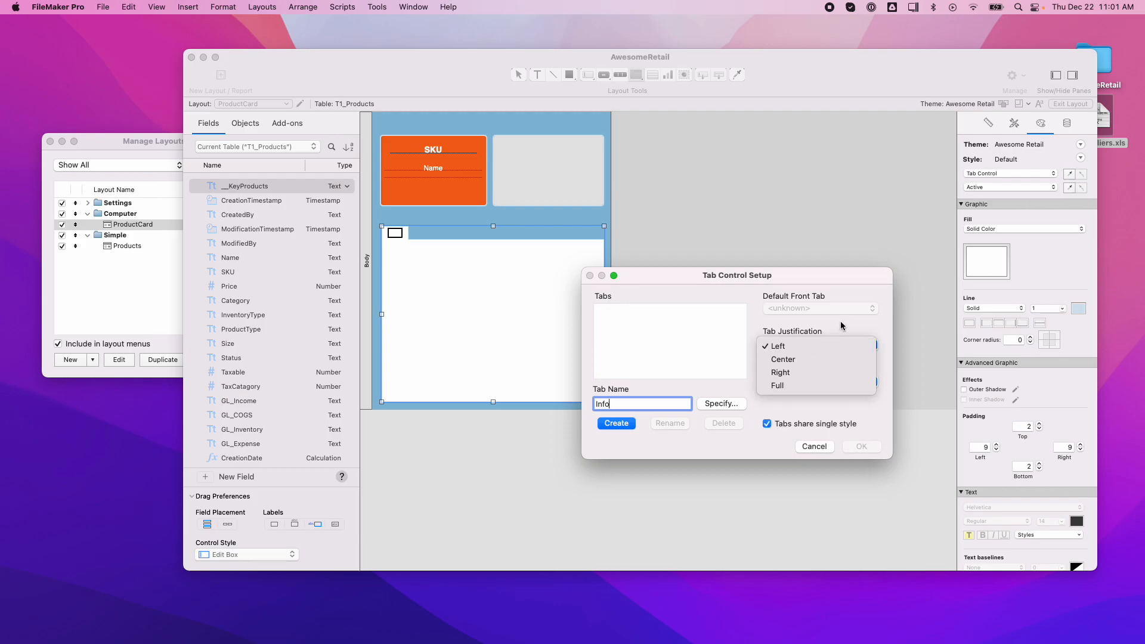
{"action": "left_click", "coordinate": [835, 327]}
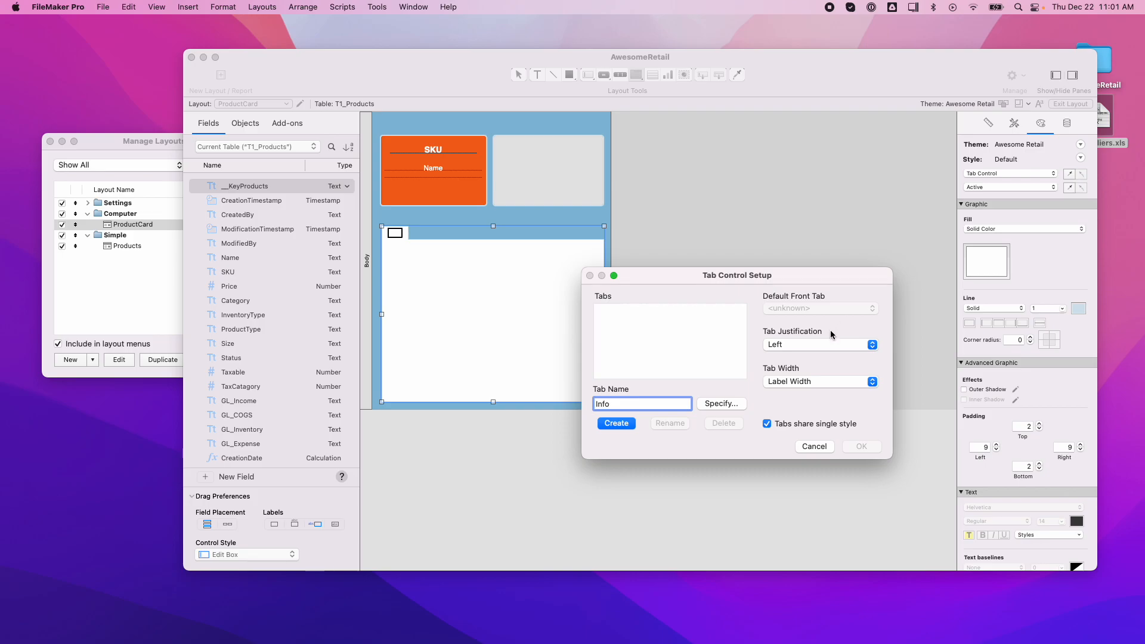
{"action": "left_click", "coordinate": [617, 423]}
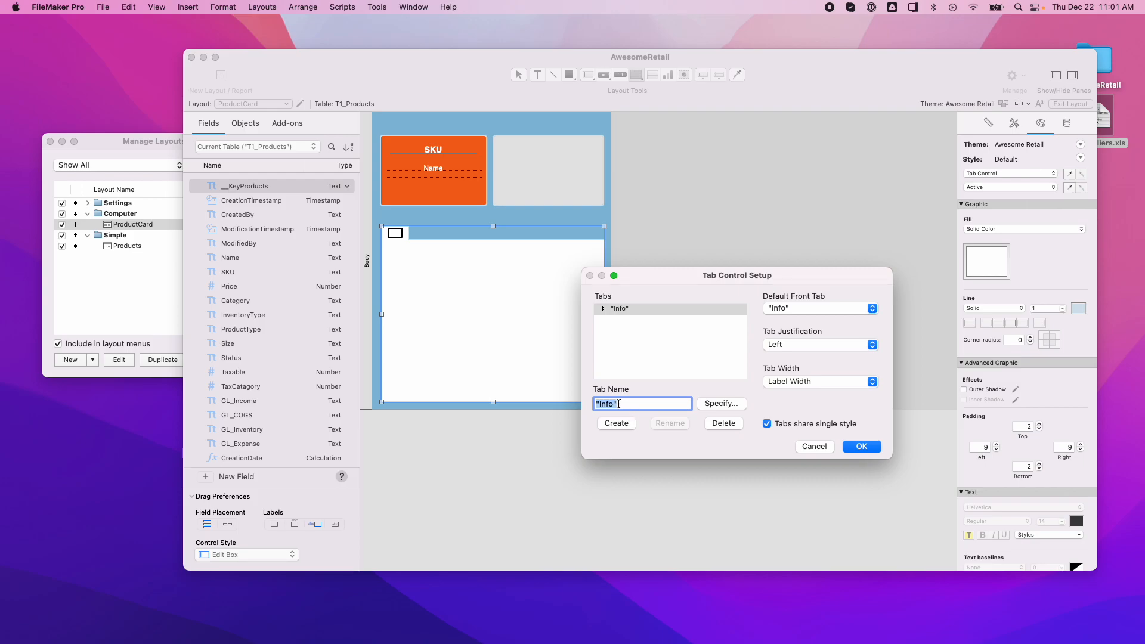
Add two more tabs named Options and Web to the tab control
{"action": "left_click", "coordinate": [615, 405]}
{"action": "key", "text": "BackSpace"}
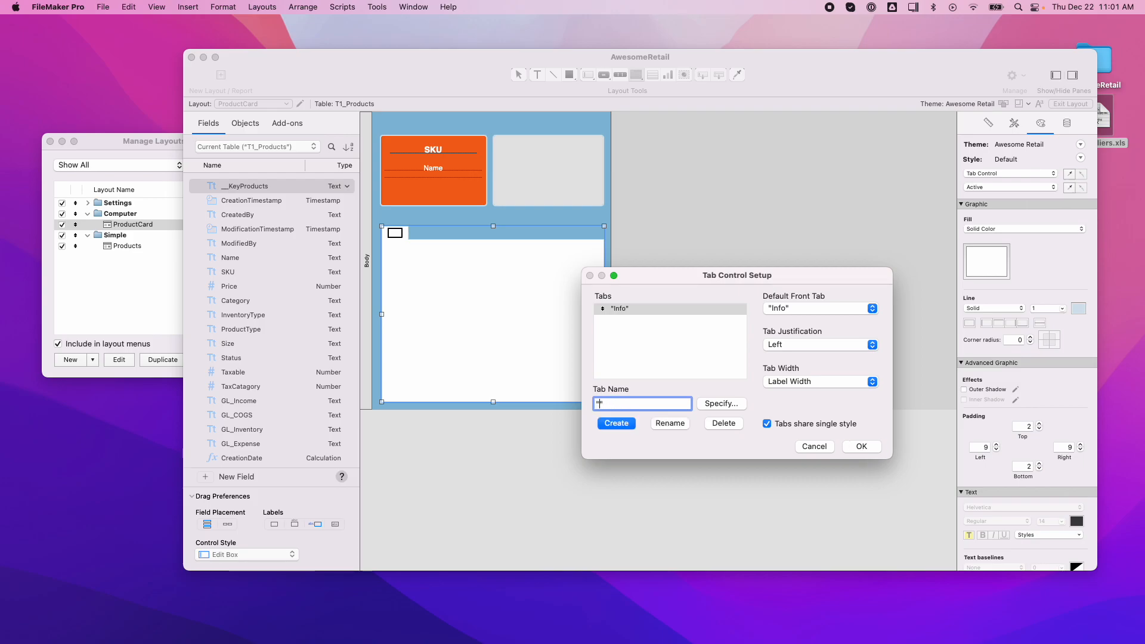
{"action": "type", "text": "Options"}
{"action": "left_click", "coordinate": [618, 423]}
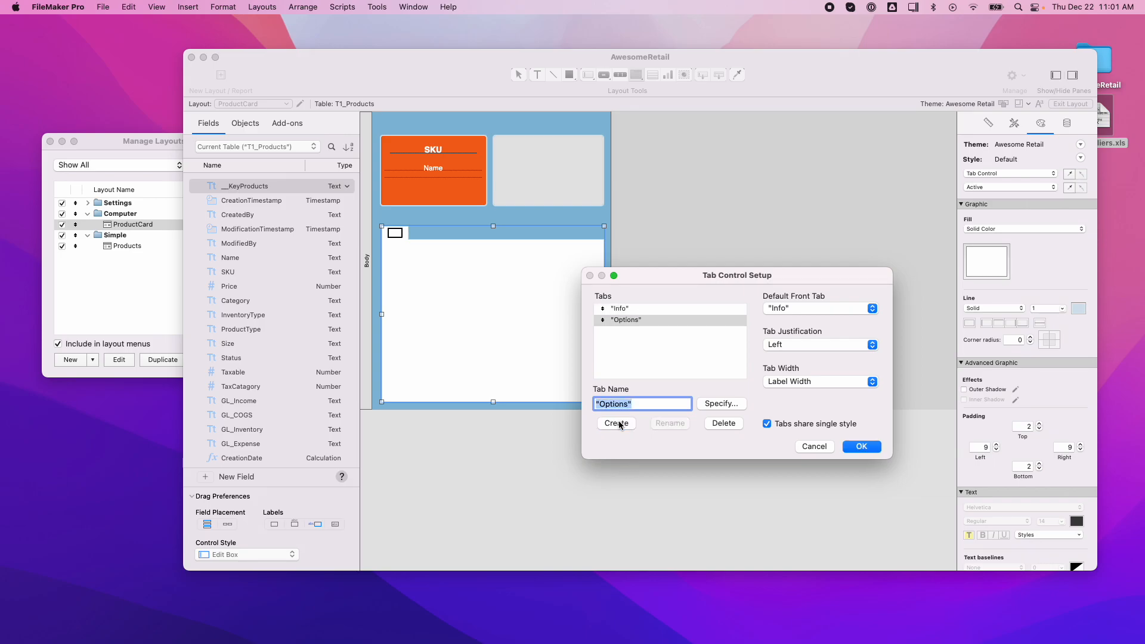
{"action": "double_click", "coordinate": [621, 405]}
{"action": "type", "text": "Web"}
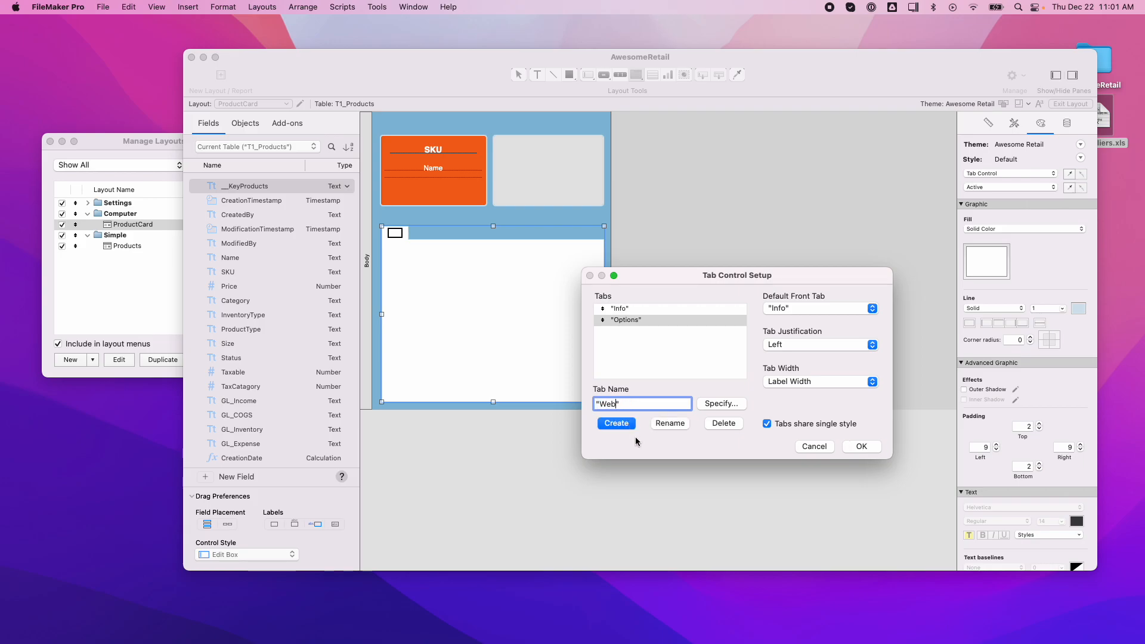
{"action": "left_click", "coordinate": [621, 423]}
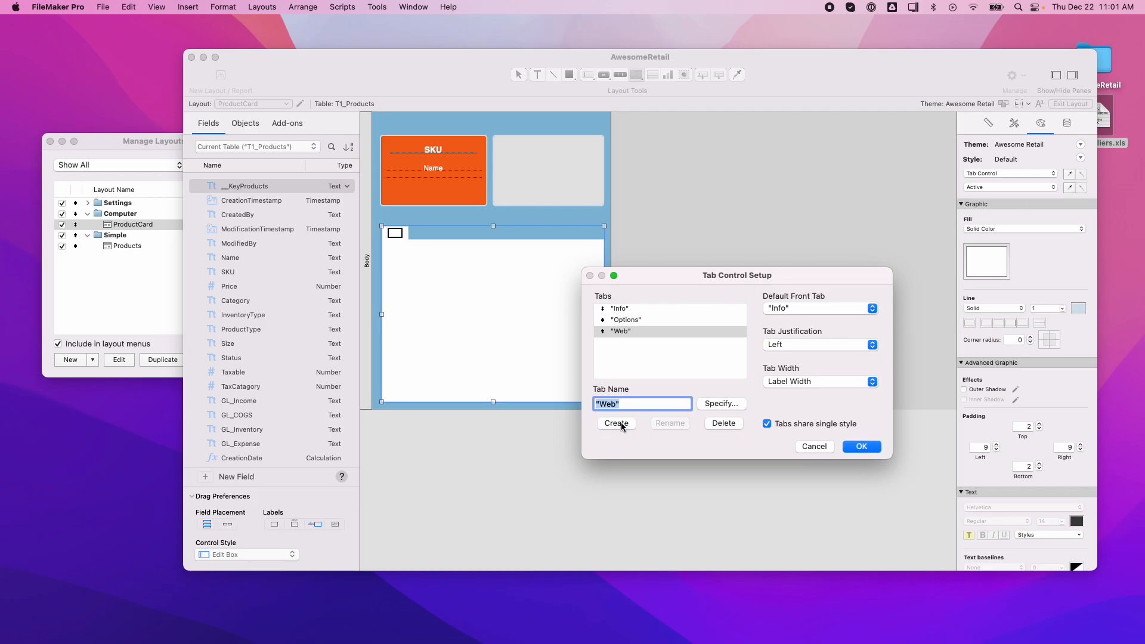
Add tabs named Inventory and SerialNo to the tab control
{"action": "double_click", "coordinate": [611, 406]}
{"action": "key", "text": "BackSpace"}
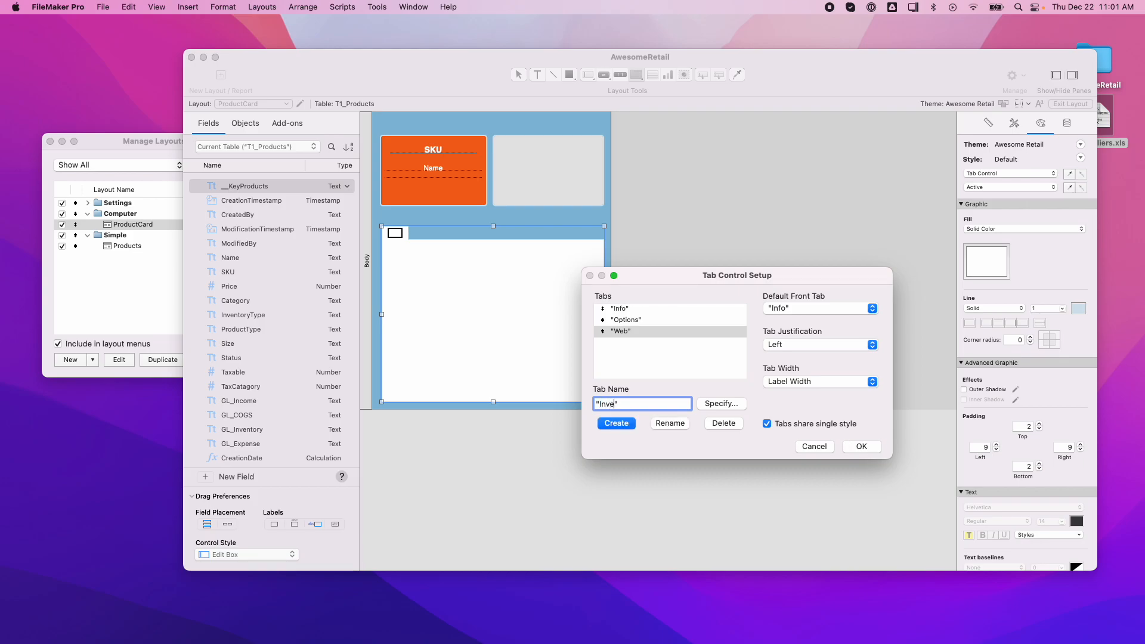
{"action": "left_click", "coordinate": [616, 423]}
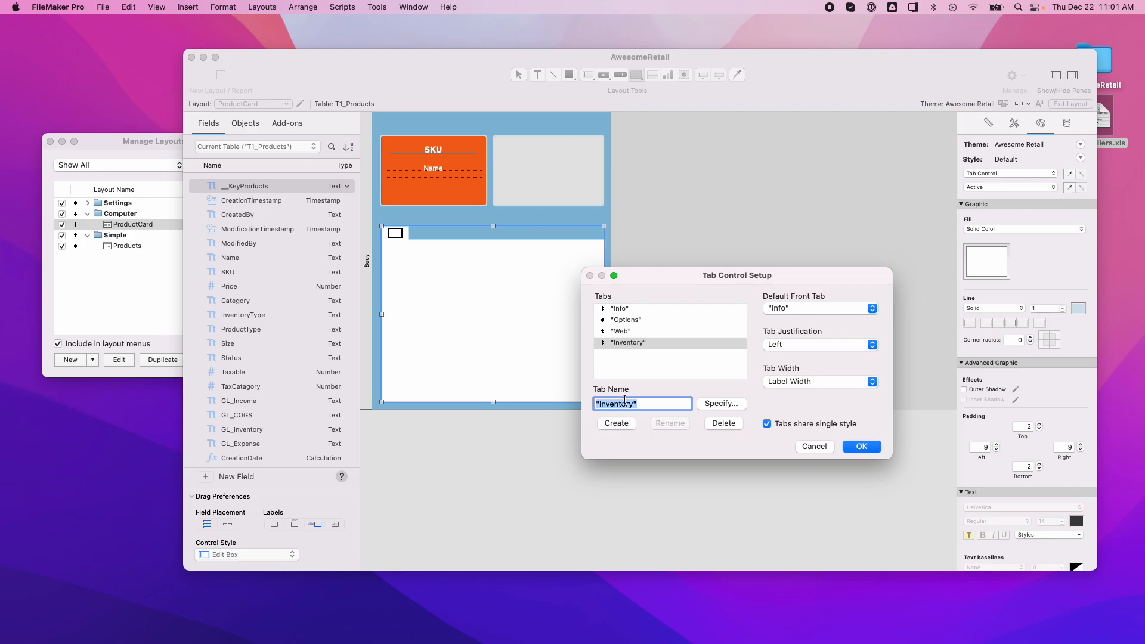
{"action": "double_click", "coordinate": [620, 406]}
{"action": "type", "text": "St"}
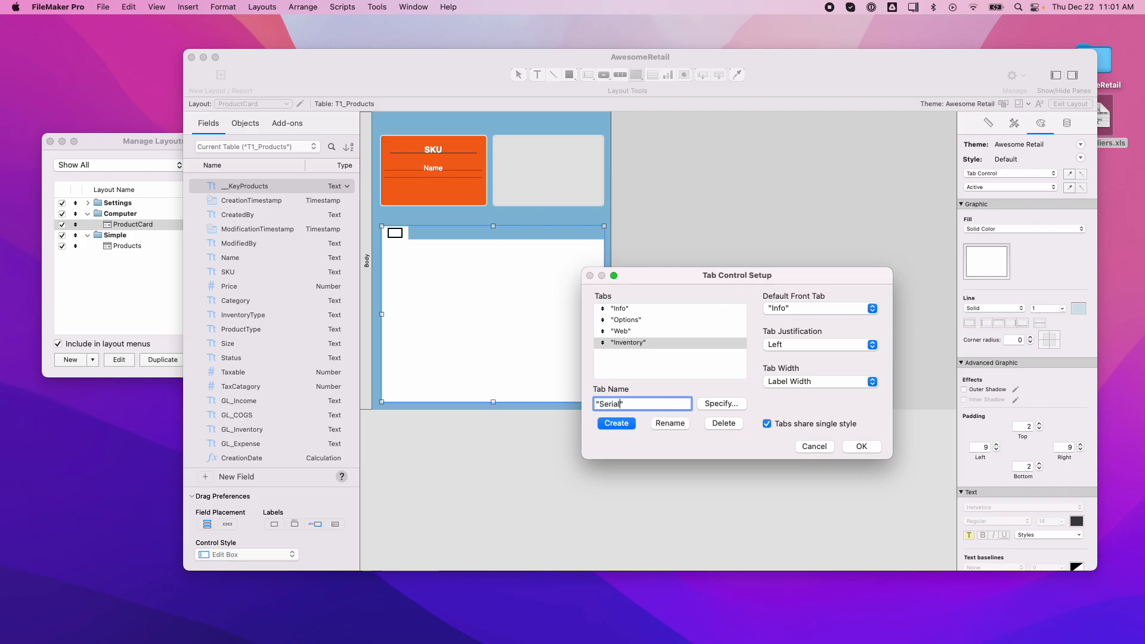
{"action": "type", "text": "No"}
{"action": "left_click", "coordinate": [617, 423]}
Add tabs named Notes and GL, and accept the tab control setup
{"action": "double_click", "coordinate": [616, 403]}
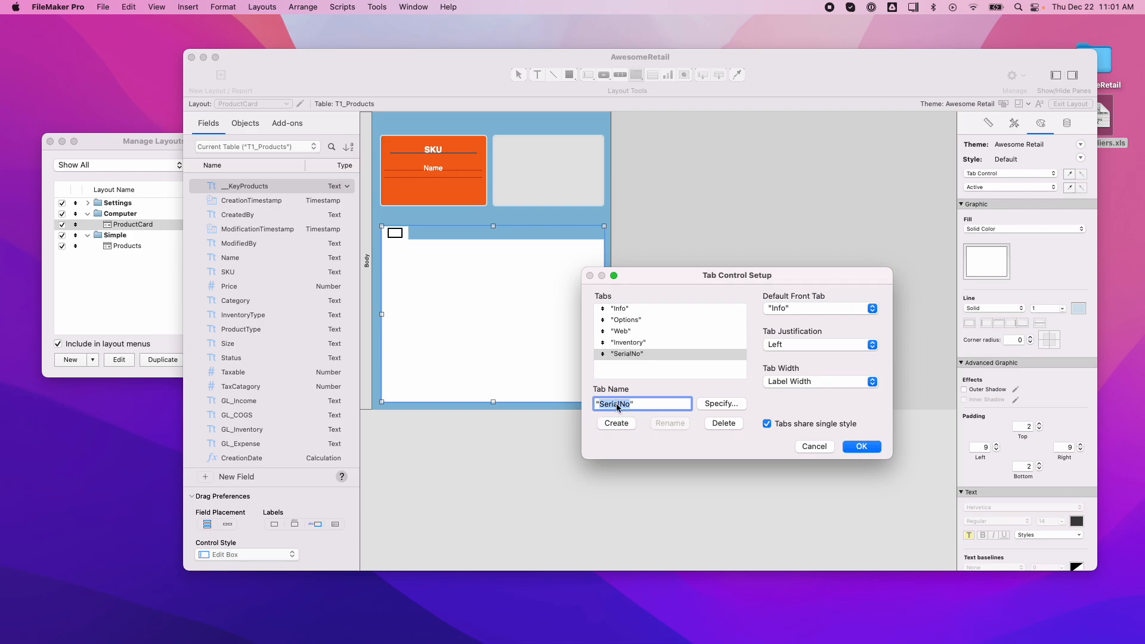
{"action": "type", "text": "Notes"}
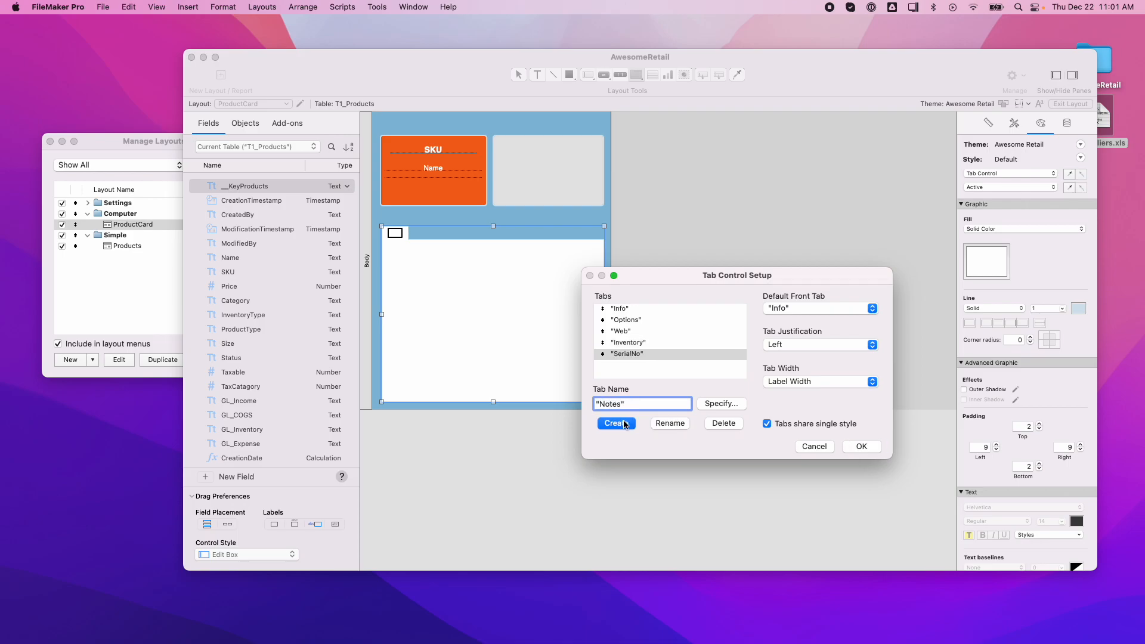
{"action": "left_click", "coordinate": [625, 424]}
{"action": "double_click", "coordinate": [615, 405]}
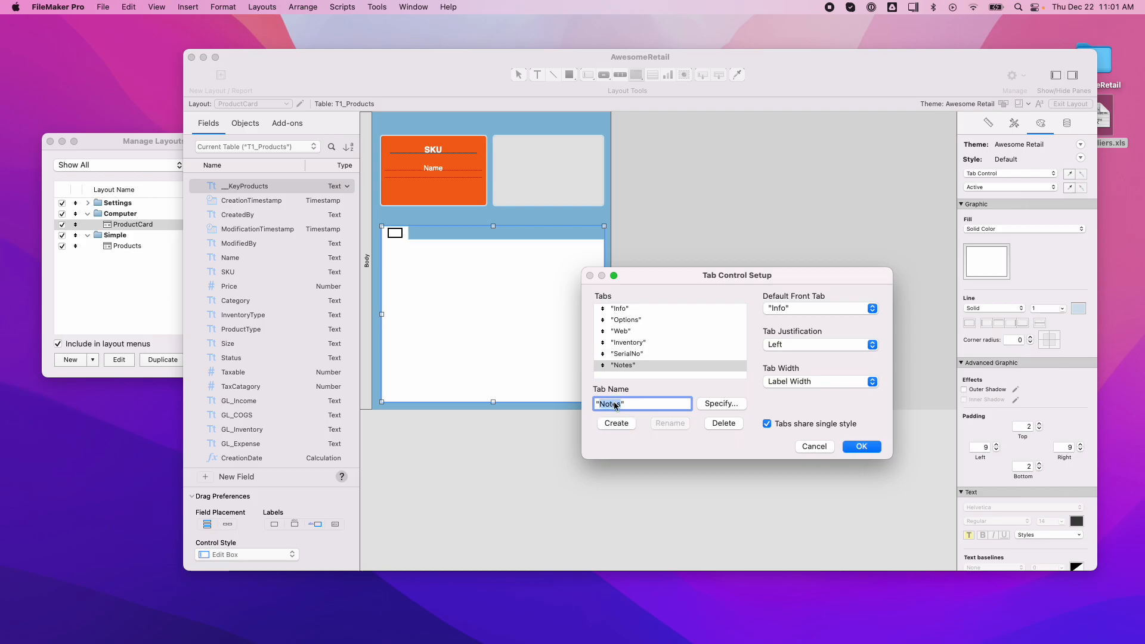
{"action": "type", "text": "GL"}
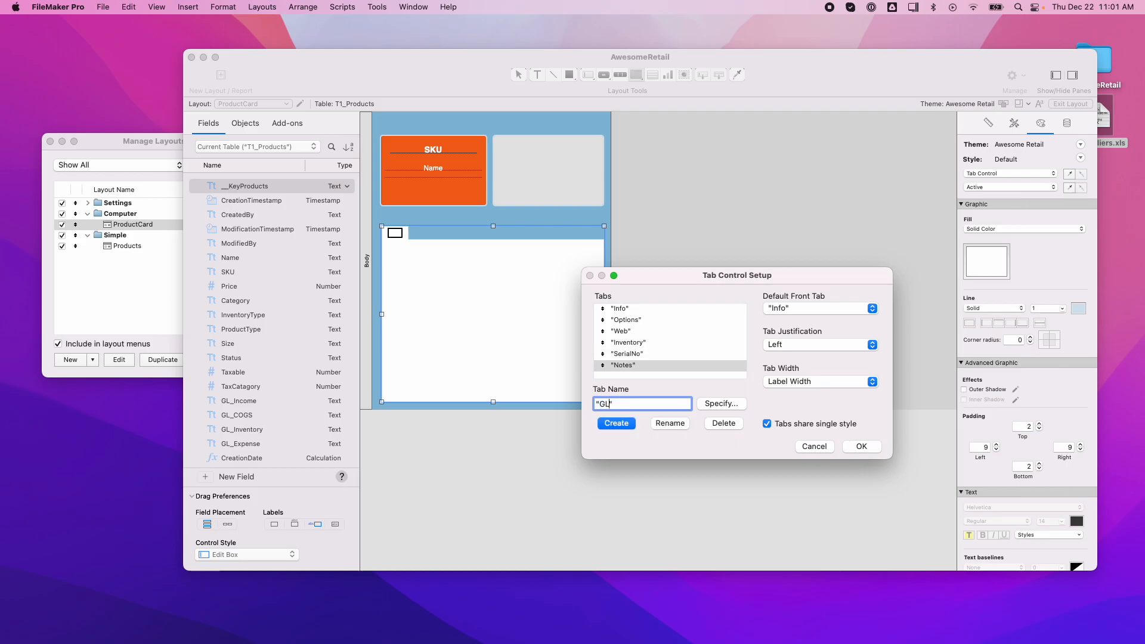
{"action": "left_click", "coordinate": [617, 423]}
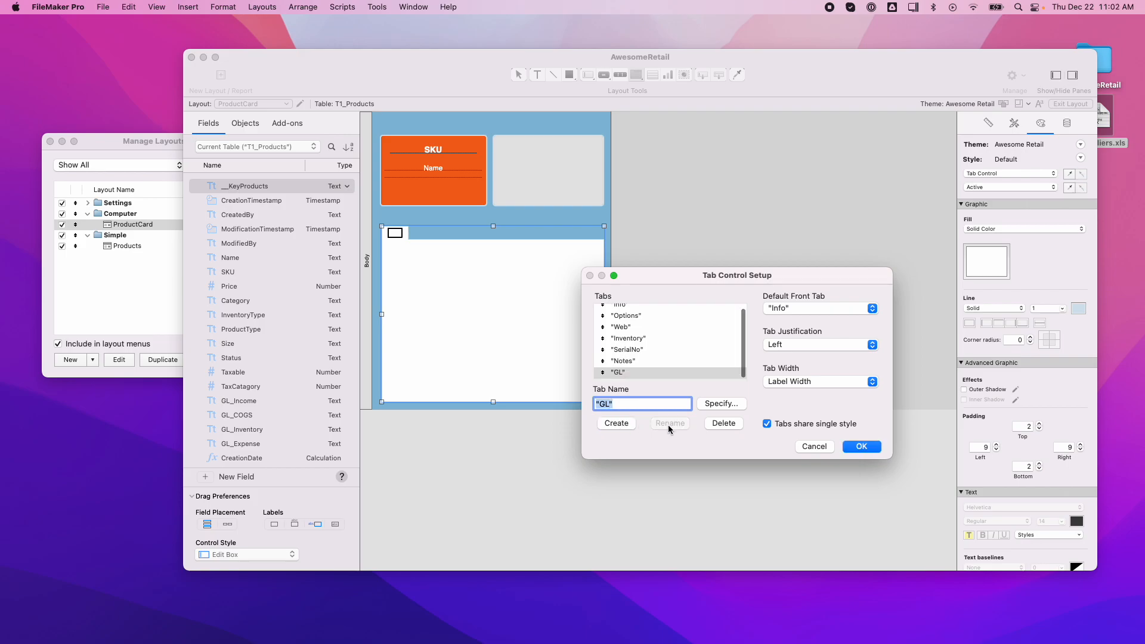
{"action": "left_click", "coordinate": [861, 448]}
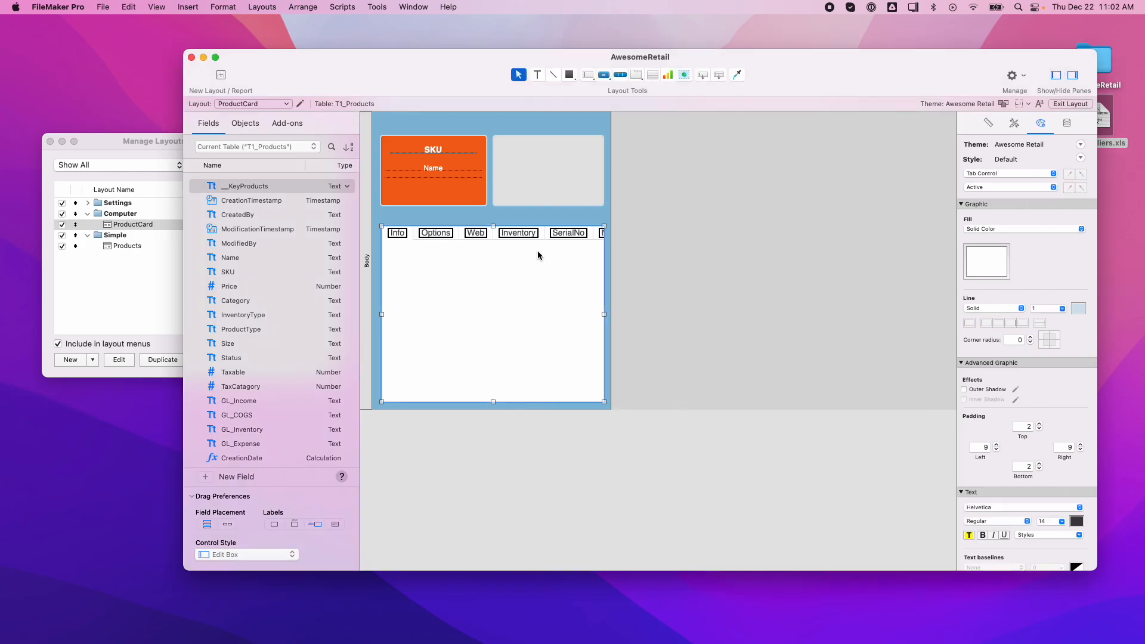
Reopen the tab control's setup and set the tab width to a fixed width of 20 points
{"action": "double_click", "coordinate": [503, 272]}
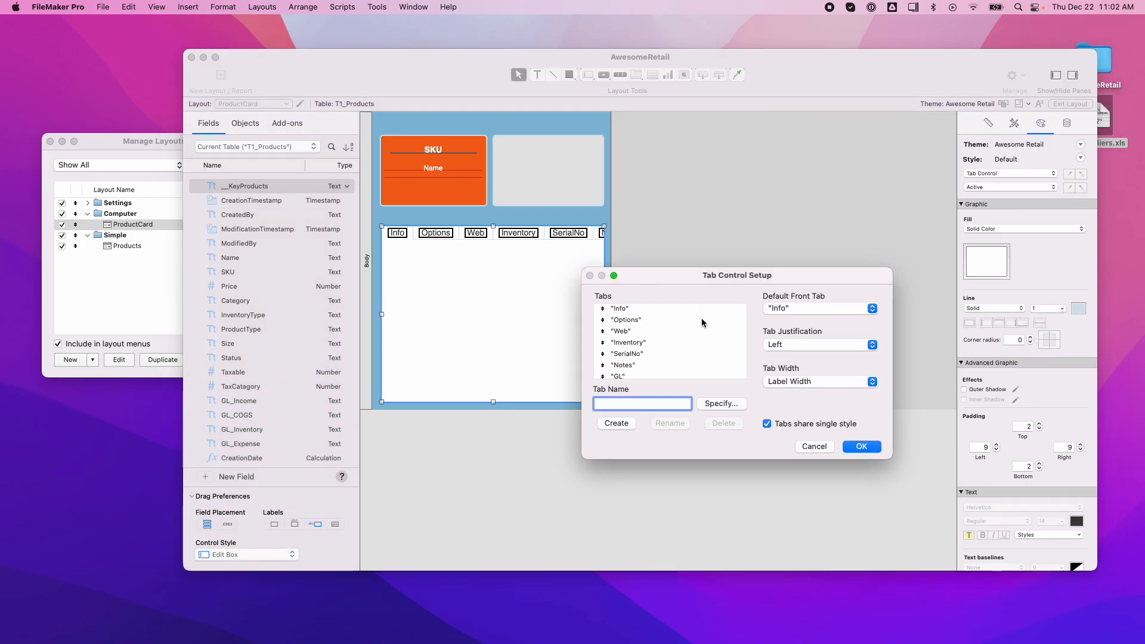
{"action": "left_click", "coordinate": [815, 446]}
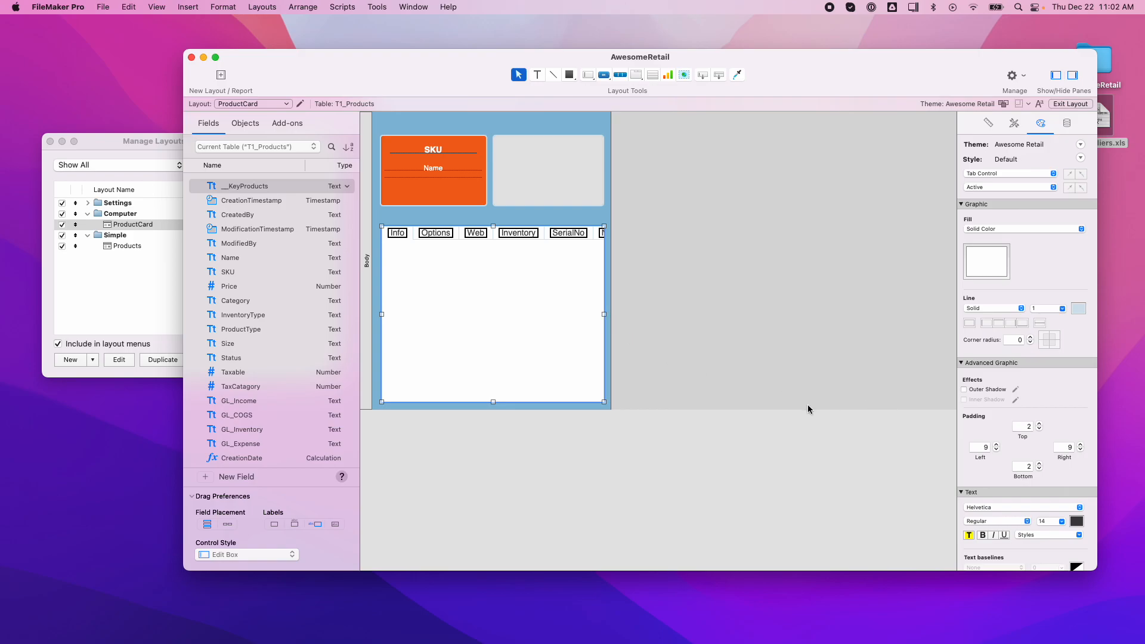
{"action": "double_click", "coordinate": [555, 345]}
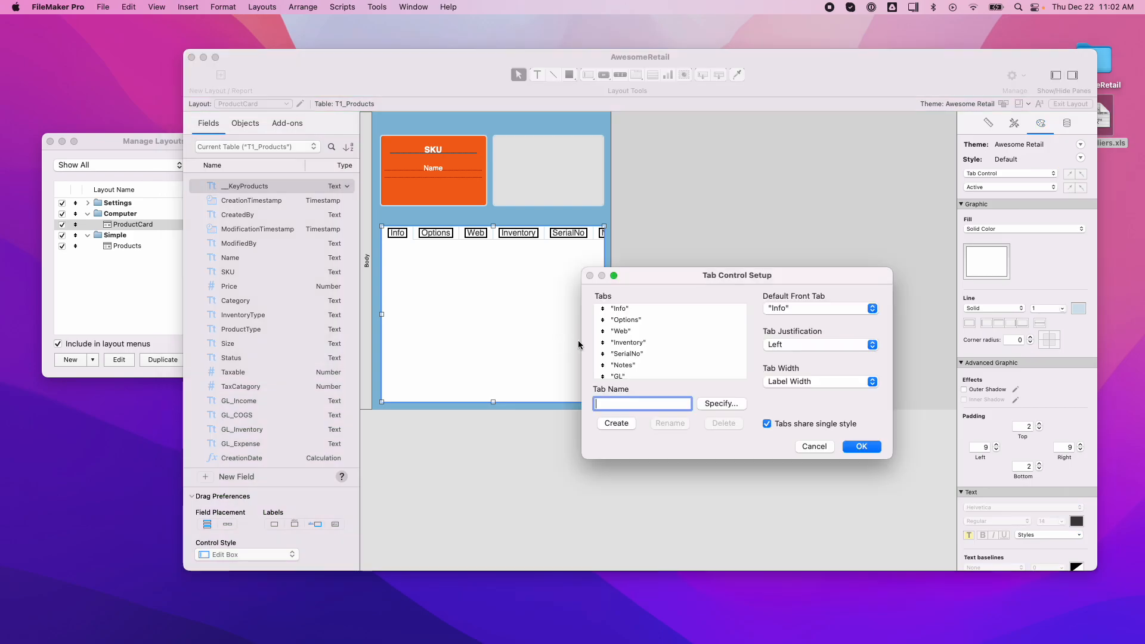
{"action": "left_click", "coordinate": [872, 382]}
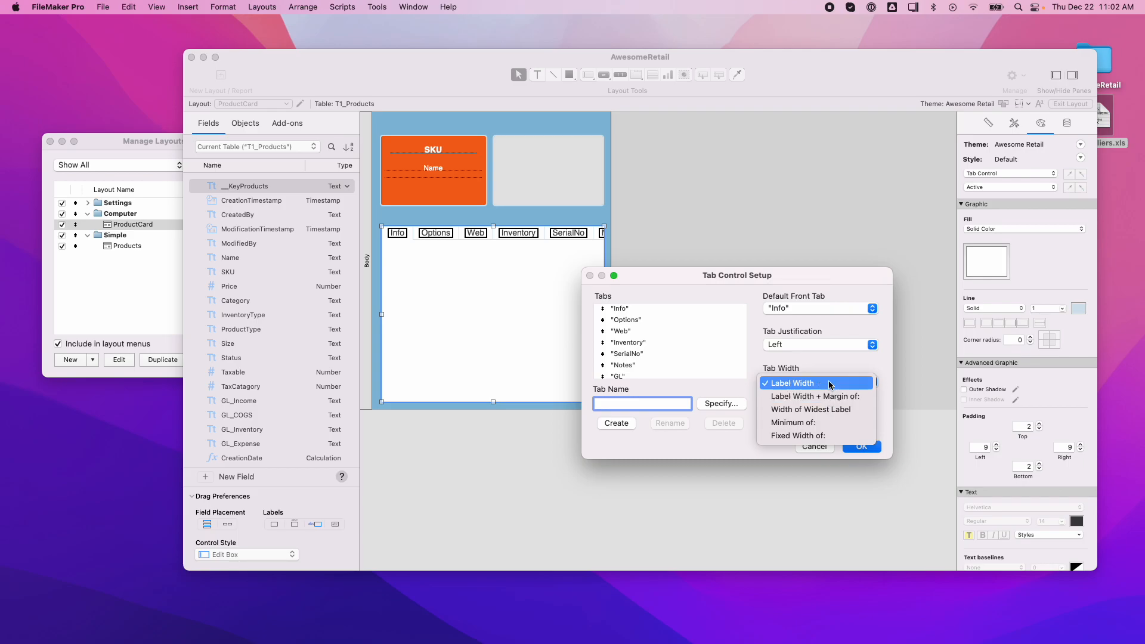
{"action": "left_click", "coordinate": [815, 440]}
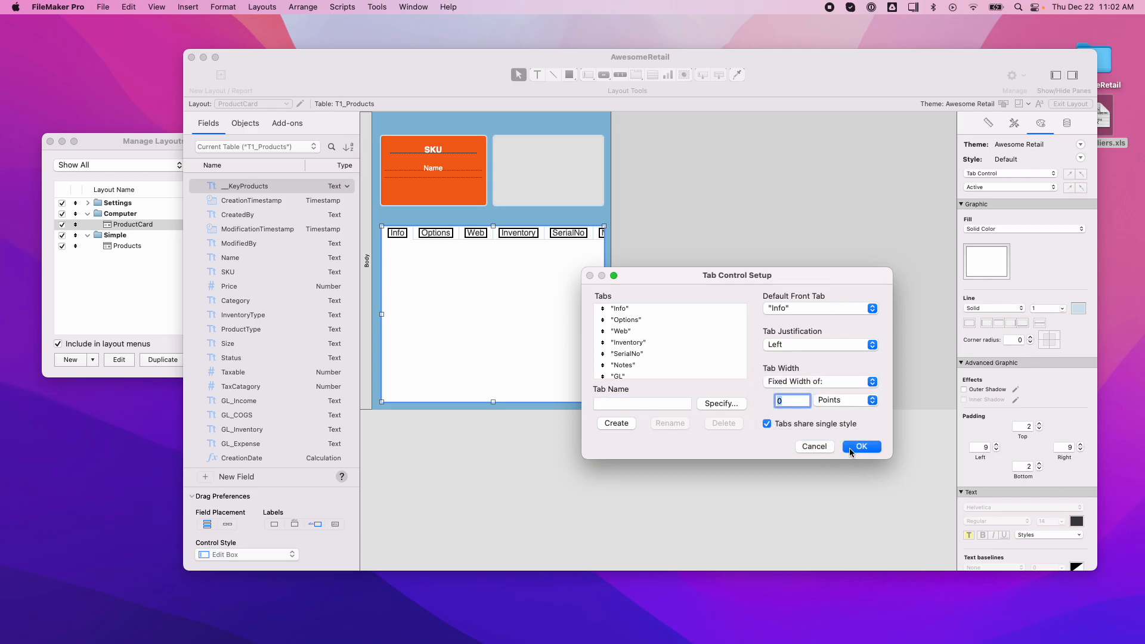
{"action": "type", "text": "20"}
{"action": "key", "text": "Return"}
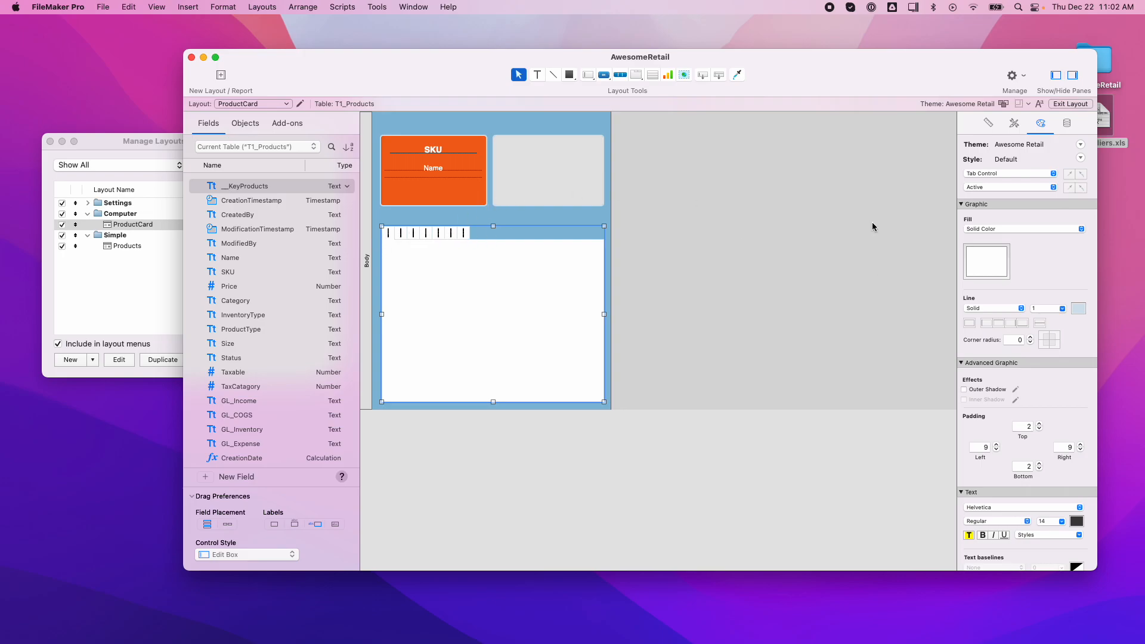
{"action": "scroll", "coordinate": [1044, 266], "scroll_direction": "up", "scroll_amount": 2}
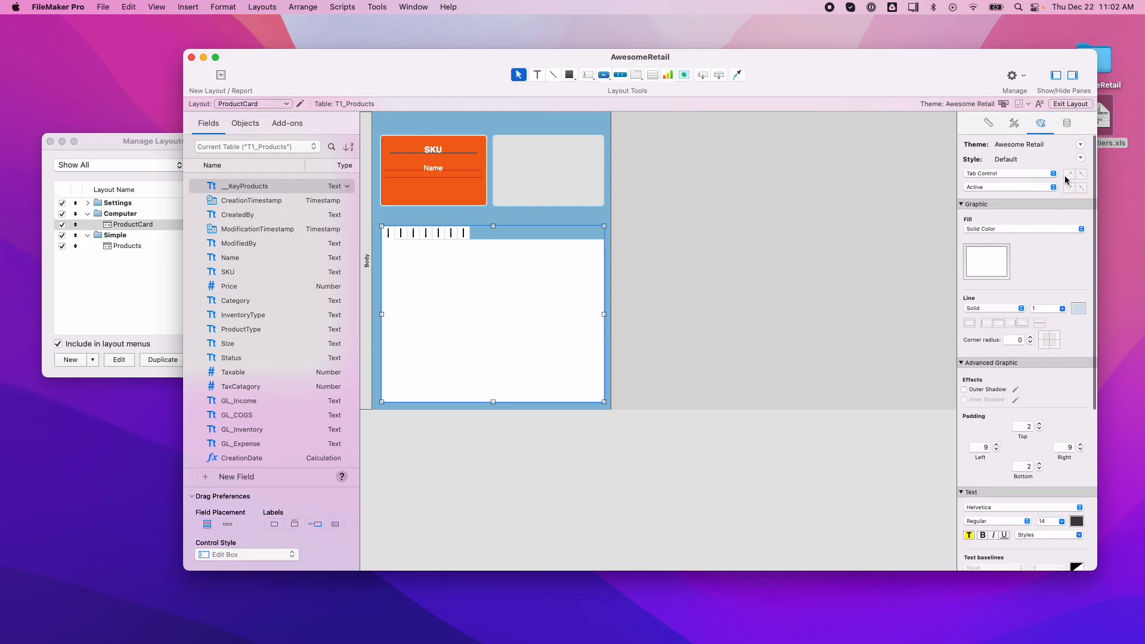
Set the tab control's width to 375 pt and nudge it slightly left to about 12 pt from the layout's left edge
{"action": "left_click", "coordinate": [1068, 127]}
{"action": "left_click", "coordinate": [1042, 124]}
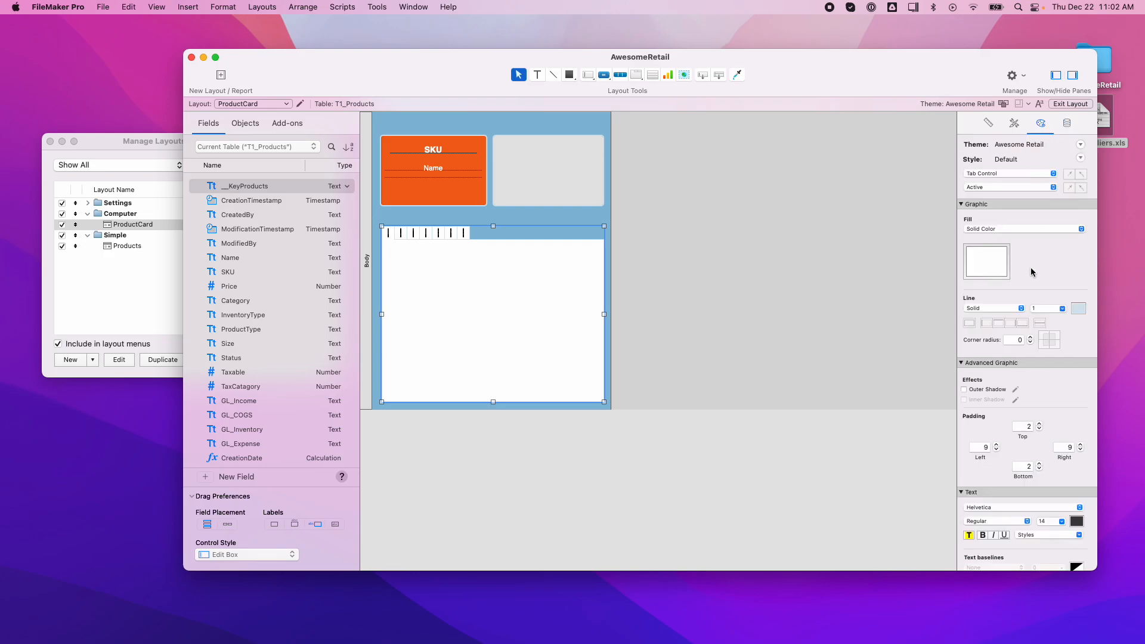
{"action": "scroll", "coordinate": [1032, 318], "scroll_direction": "down", "scroll_amount": 3}
{"action": "scroll", "coordinate": [1032, 318], "scroll_direction": "up", "scroll_amount": 4}
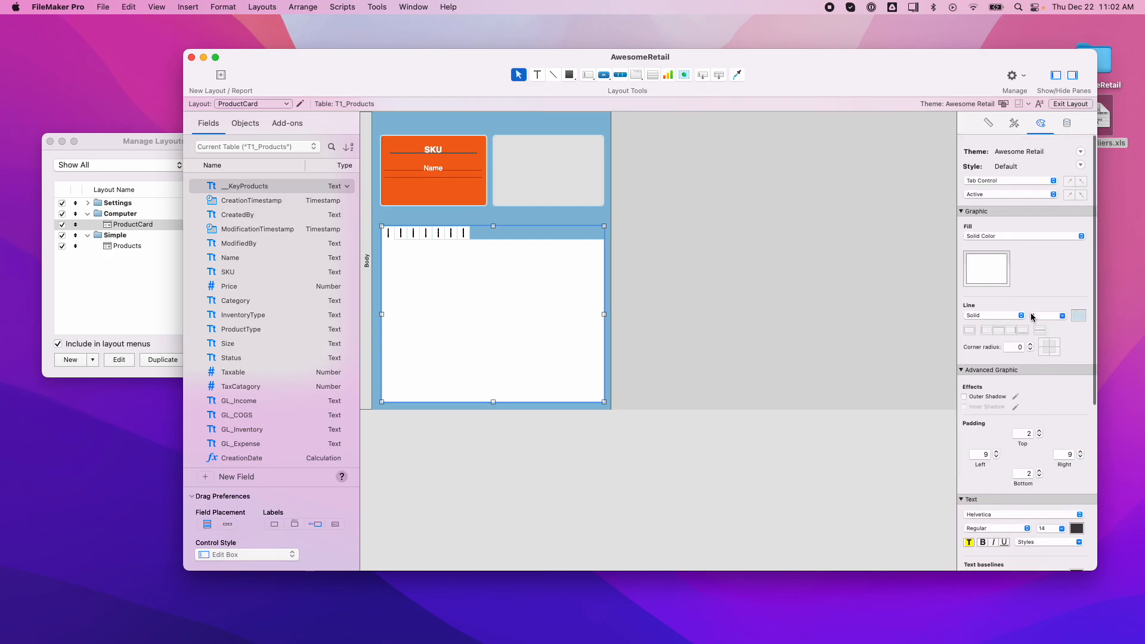
{"action": "left_click", "coordinate": [1014, 124]}
{"action": "left_click", "coordinate": [989, 124]}
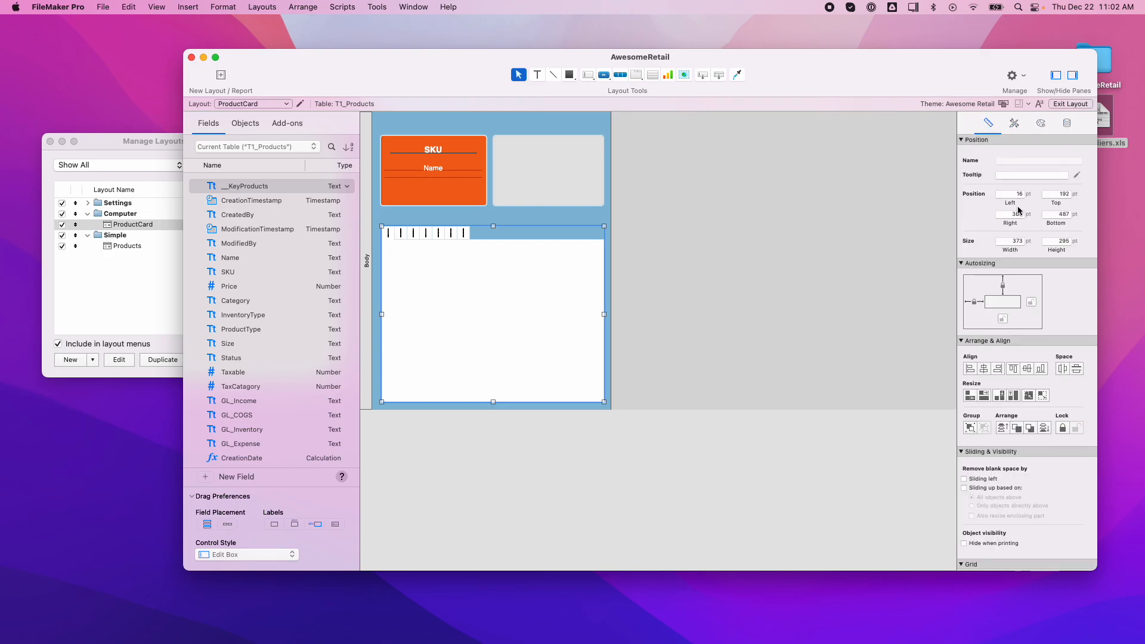
{"action": "left_click", "coordinate": [1016, 242]}
{"action": "double_click", "coordinate": [1016, 242]}
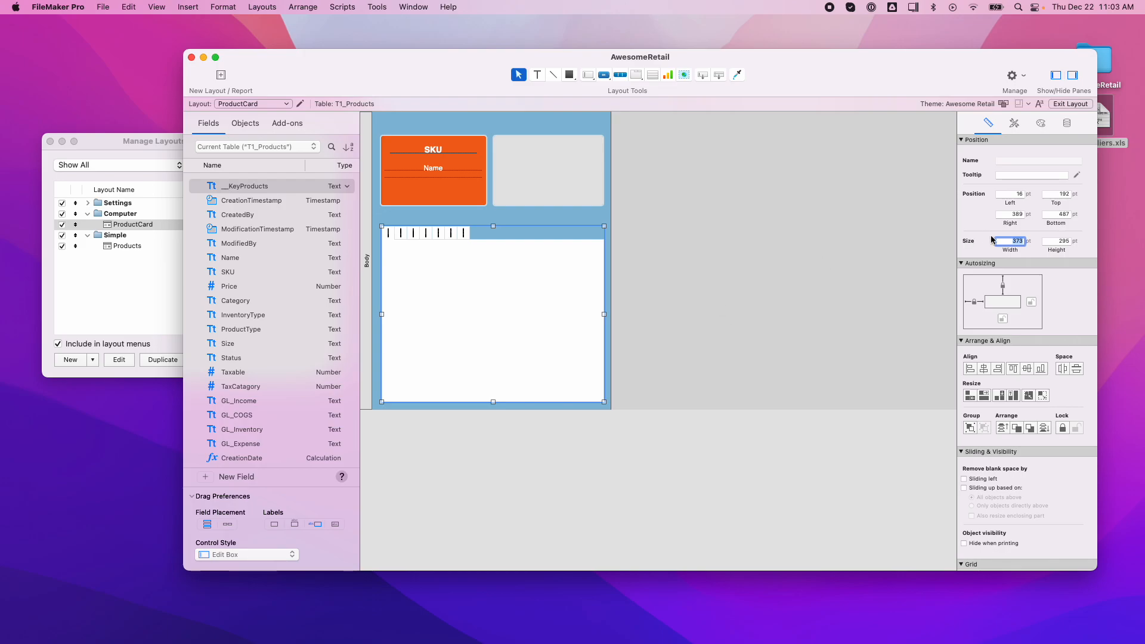
{"action": "left_click", "coordinate": [1013, 241]}
{"action": "double_click", "coordinate": [1012, 241]}
{"action": "type", "text": "375"}
{"action": "key", "text": "Return"}
{"action": "left_click_drag", "start_coordinate": [500, 344], "coordinate": [496, 344]}
{"action": "double_click", "coordinate": [1019, 240]}
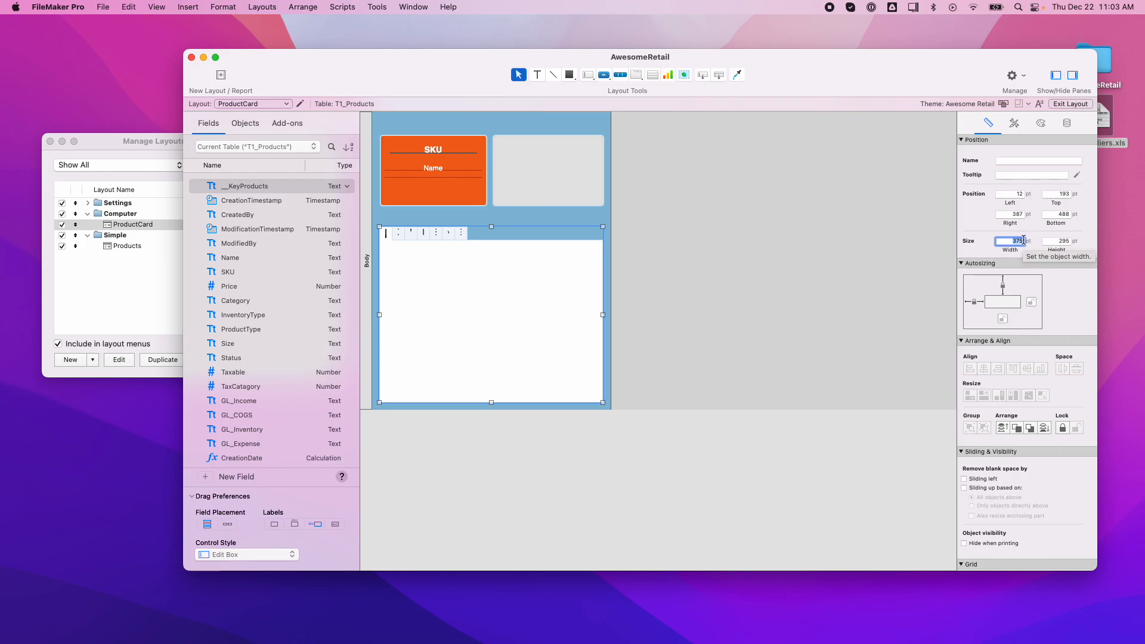
Set the tab control's fixed tab width to 53.6 points and accept the setup
{"action": "double_click", "coordinate": [463, 320]}
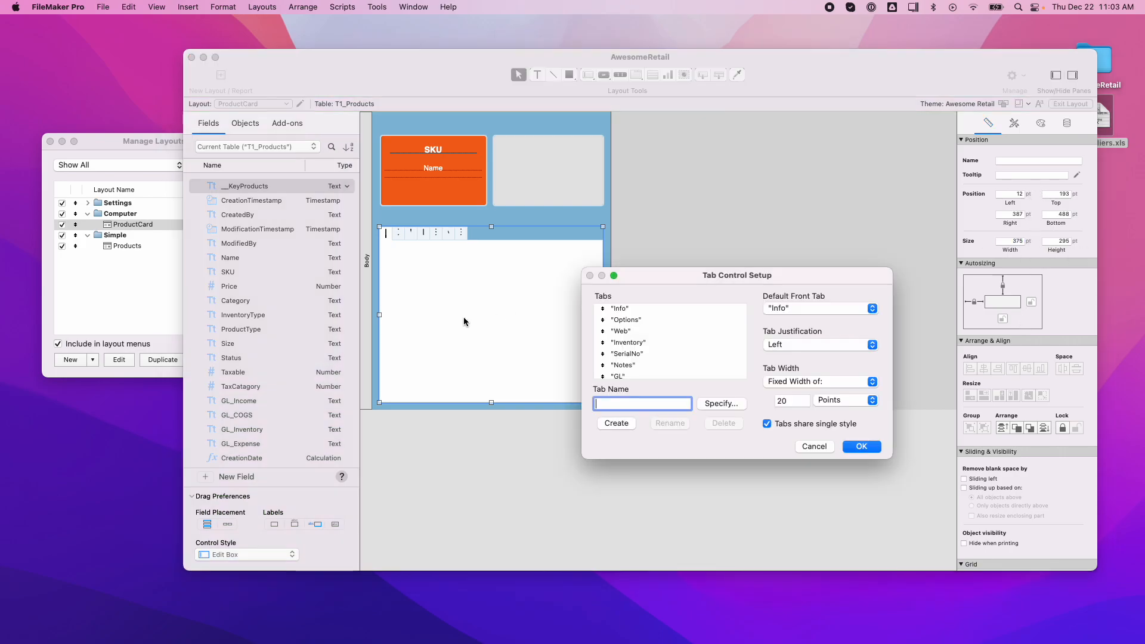
{"action": "double_click", "coordinate": [789, 404]}
{"action": "type", "text": "53.6"}
{"action": "left_click", "coordinate": [872, 453]}
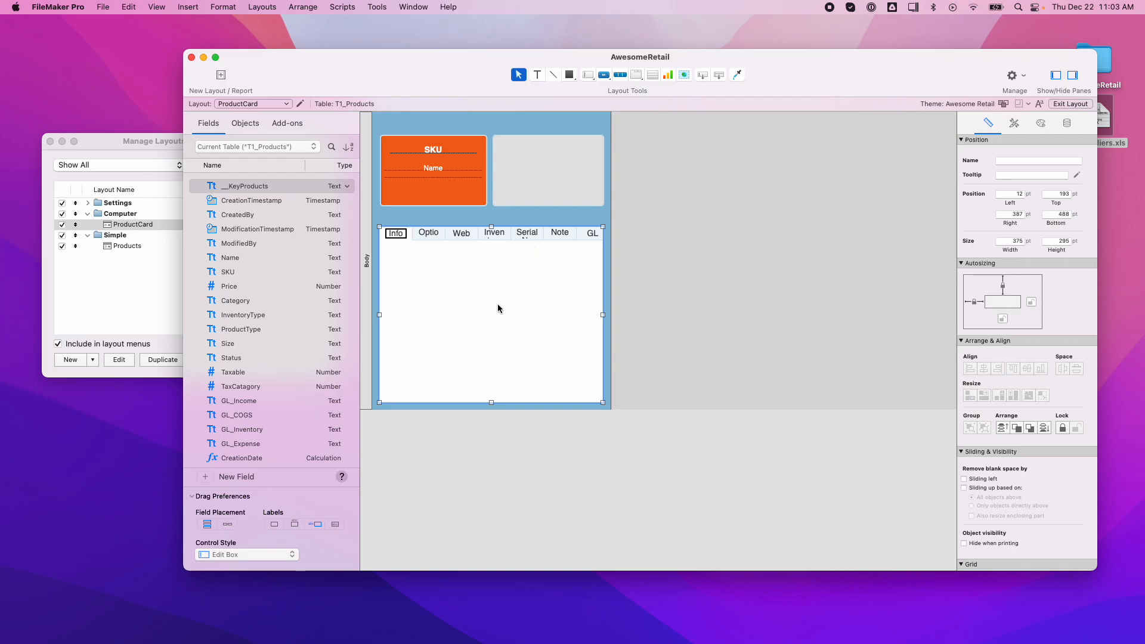
Try a smaller left position for the tab control and return its left position to 12 pt
{"action": "left_click", "coordinate": [732, 328]}
{"action": "left_click", "coordinate": [466, 297]}
{"action": "scroll", "coordinate": [1018, 202], "scroll_direction": "down", "scroll_amount": 3}
{"action": "scroll", "coordinate": [1019, 203], "scroll_direction": "up", "scroll_amount": 3}
{"action": "double_click", "coordinate": [1012, 194]}
{"action": "type", "text": "6"}
{"action": "left_click", "coordinate": [891, 276]}
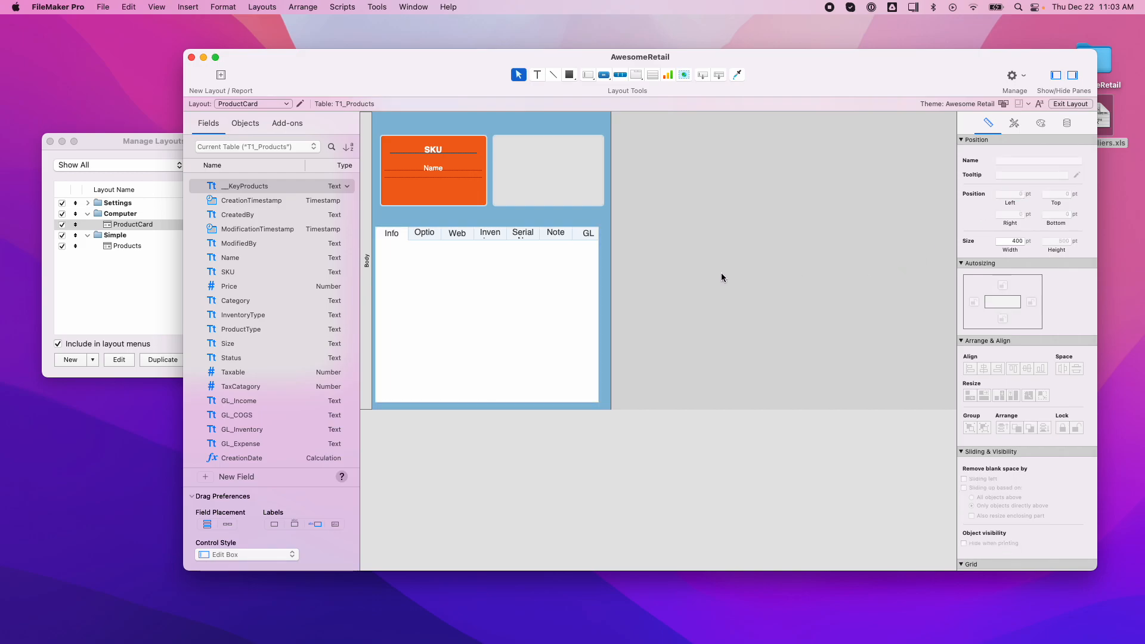
{"action": "left_click", "coordinate": [498, 324]}
{"action": "double_click", "coordinate": [1016, 196]}
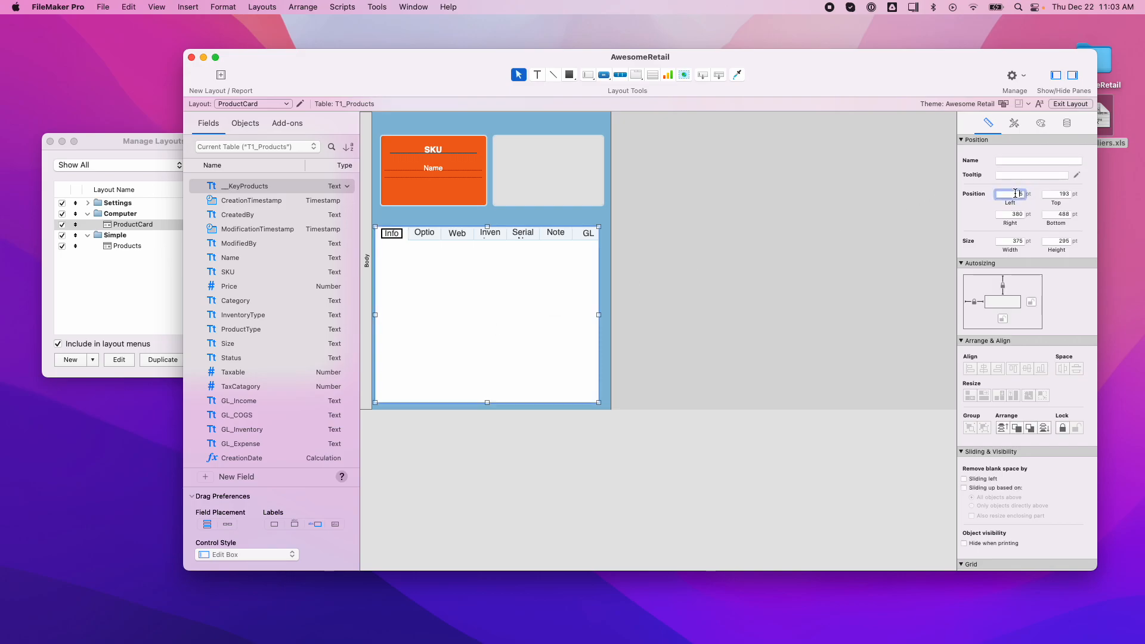
{"action": "type", "text": "12"}
{"action": "key", "text": "Return"}
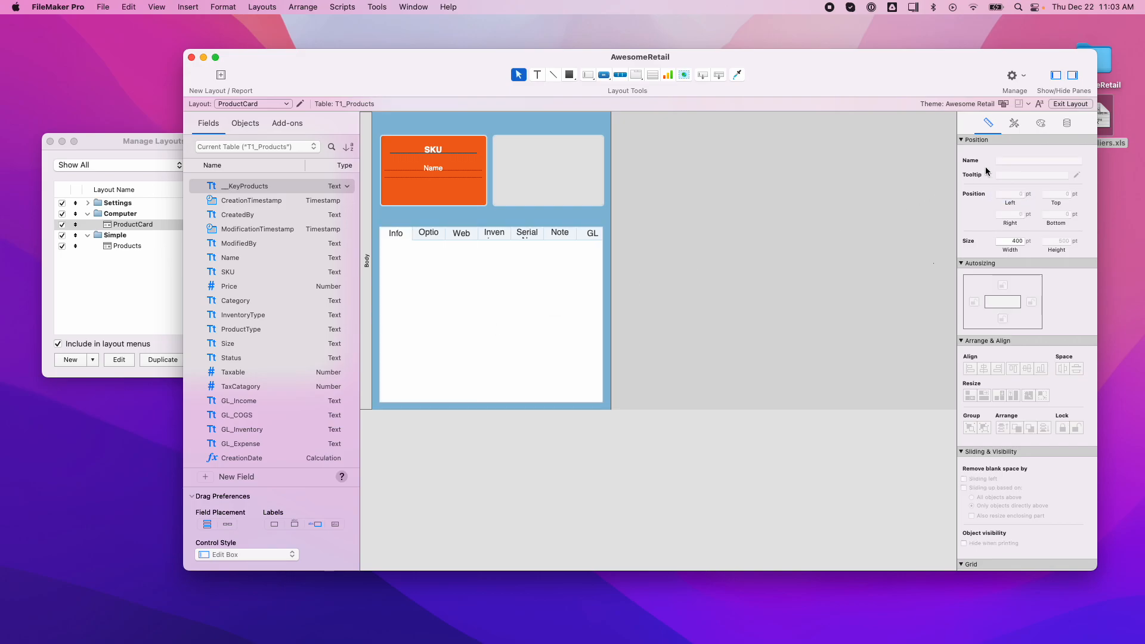
Set the tab labels' text size to 8 pt and centre their alignment
{"action": "left_click", "coordinate": [1041, 124]}
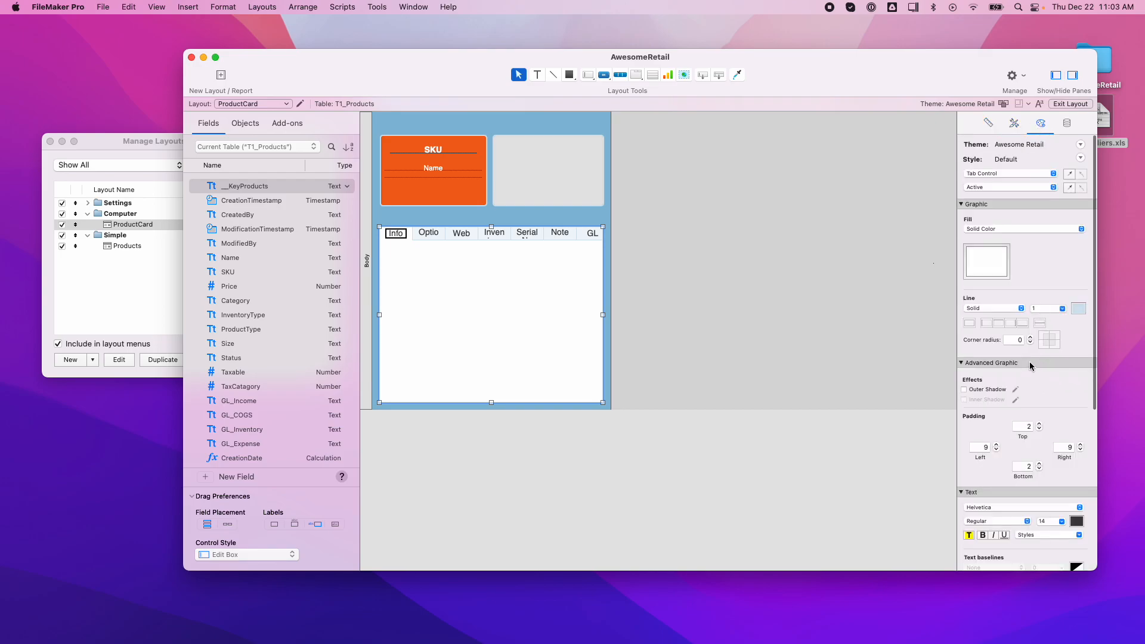
{"action": "scroll", "coordinate": [1029, 362], "scroll_direction": "down", "scroll_amount": 4}
{"action": "scroll", "coordinate": [1029, 365], "scroll_direction": "down", "scroll_amount": 5}
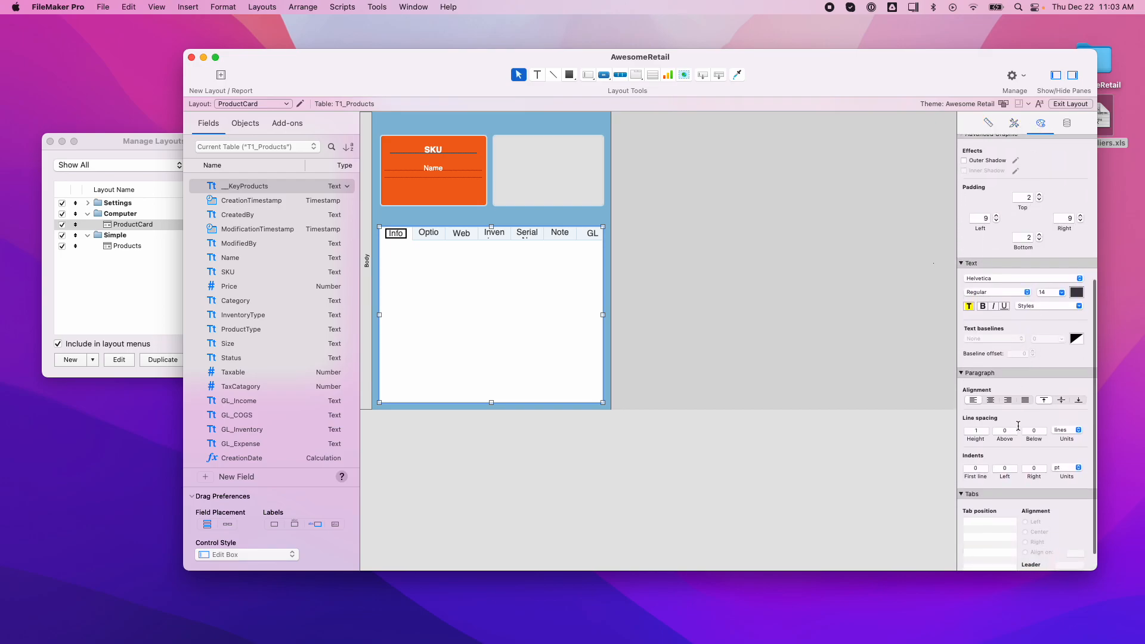
{"action": "left_click", "coordinate": [1061, 295]}
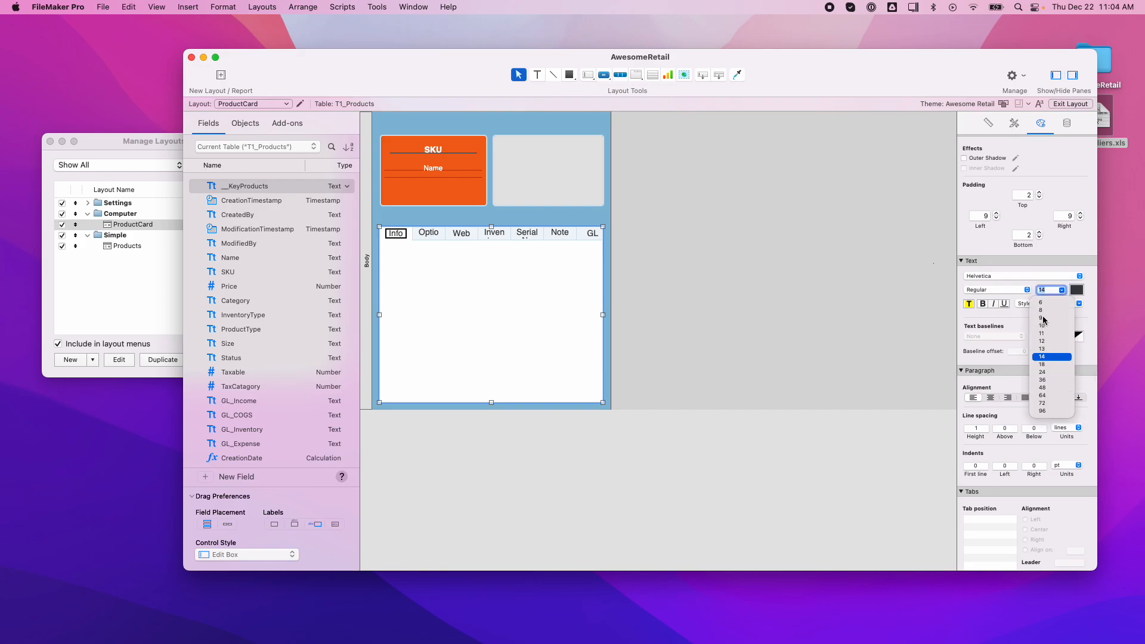
{"action": "left_click", "coordinate": [1043, 310]}
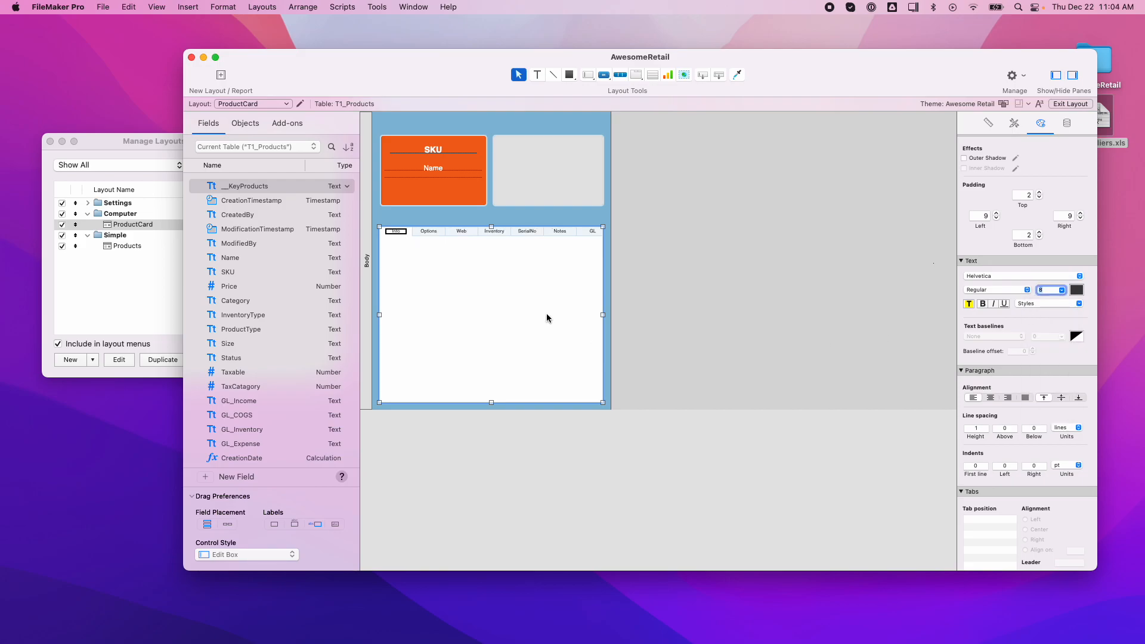
{"action": "left_click", "coordinate": [577, 314]}
{"action": "left_click", "coordinate": [991, 398]}
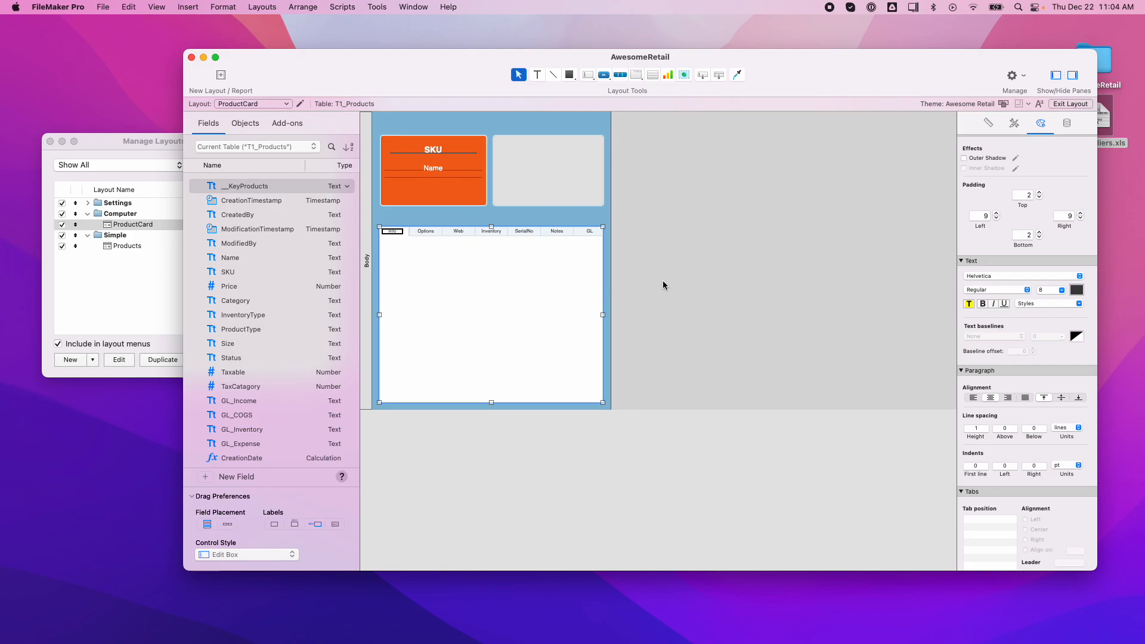
Try to rename the SerialNo tab to "Serial No." in the tab control's setup
{"action": "left_click", "coordinate": [521, 231]}
{"action": "left_click", "coordinate": [521, 232]}
{"action": "double_click", "coordinate": [521, 232]}
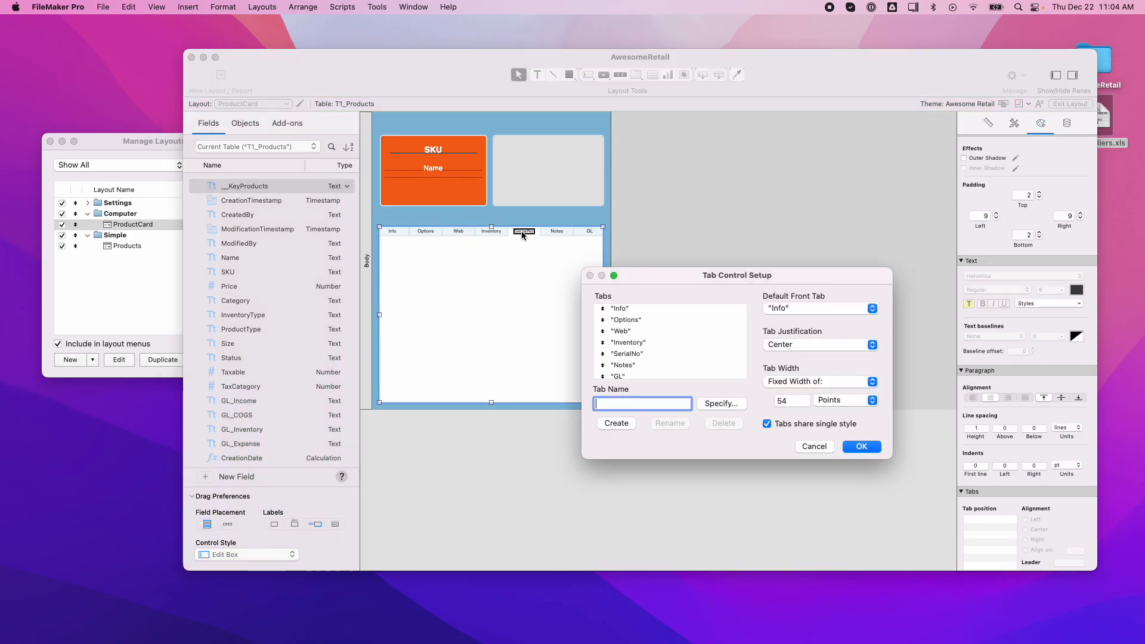
{"action": "left_click", "coordinate": [632, 355]}
{"action": "left_click", "coordinate": [619, 404]}
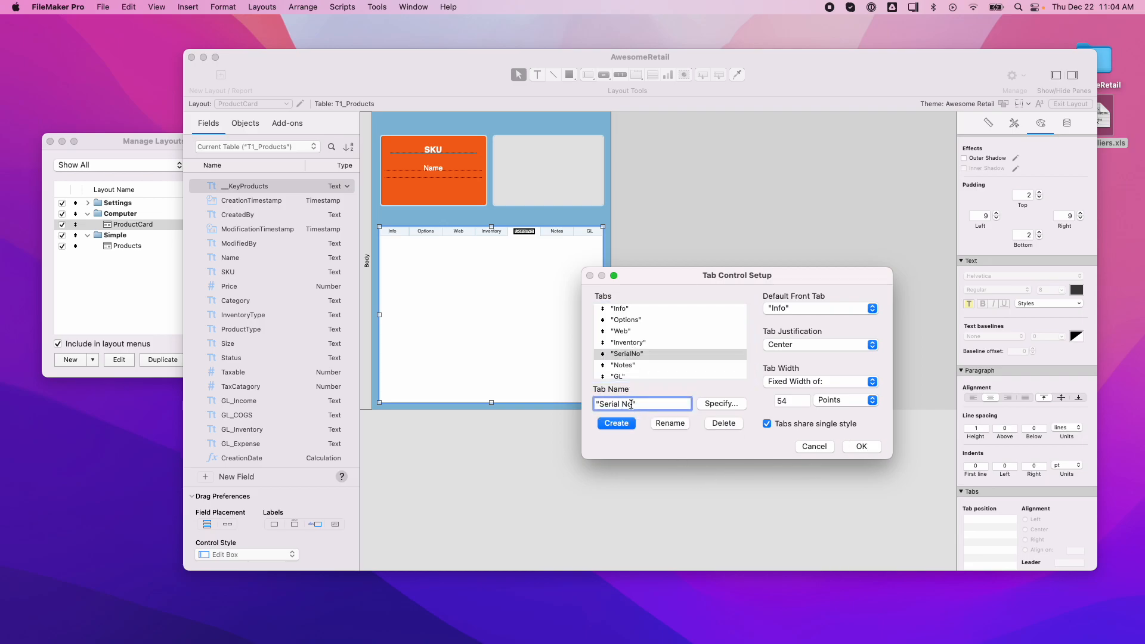
{"action": "left_click", "coordinate": [876, 447]}
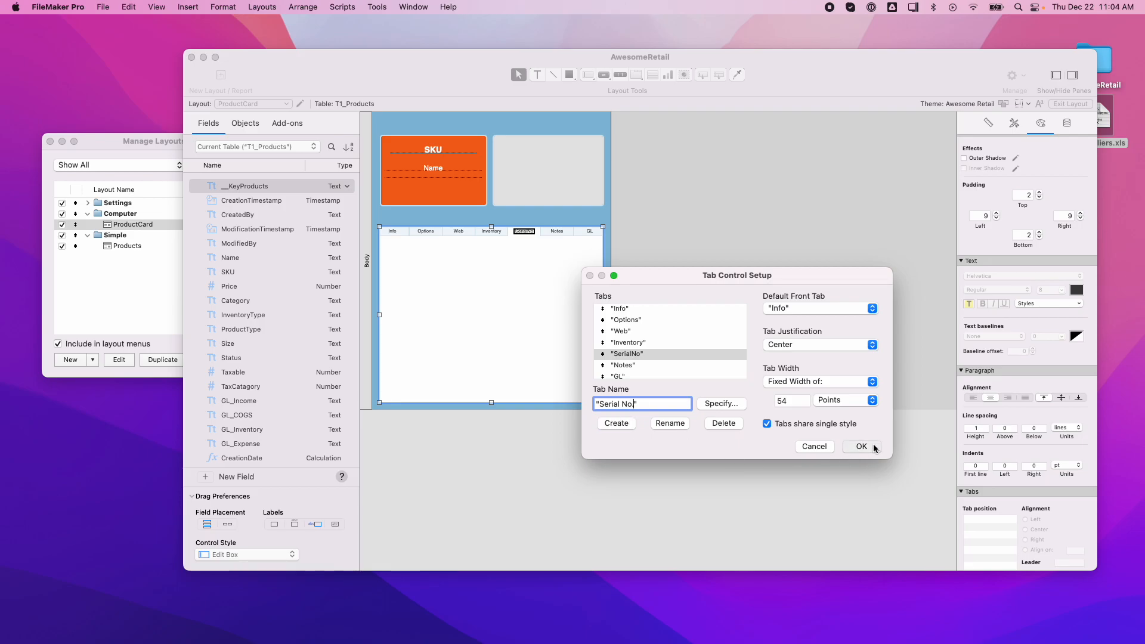
Rename the SerialNo tab to "Serial No." and accept the tab control setup
{"action": "double_click", "coordinate": [539, 291]}
{"action": "left_click", "coordinate": [645, 353]}
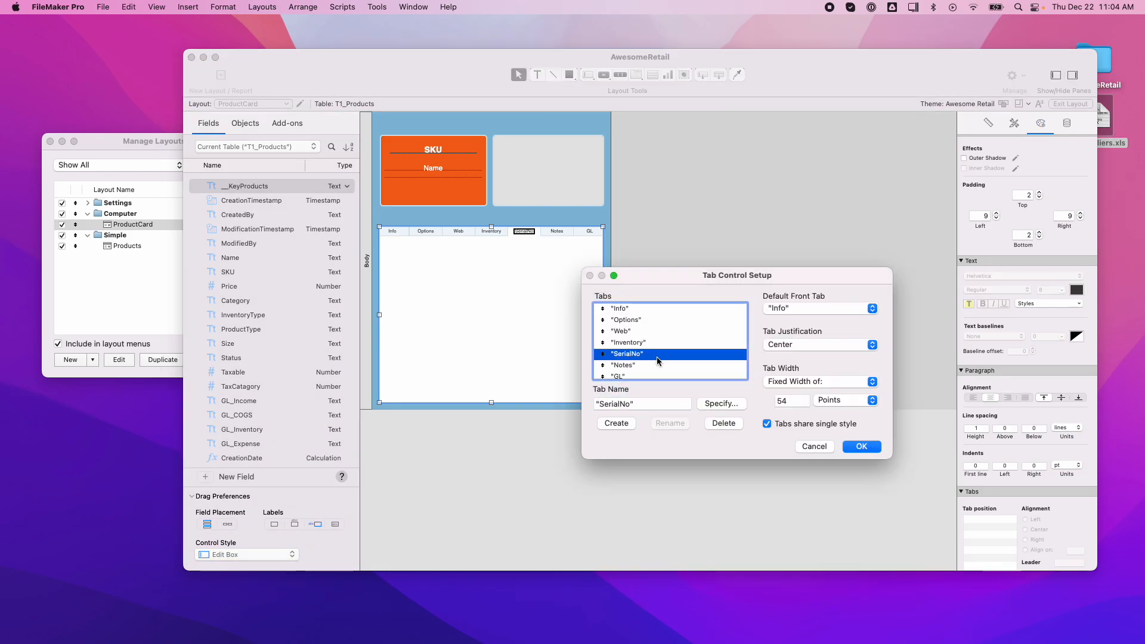
{"action": "left_click", "coordinate": [620, 406]}
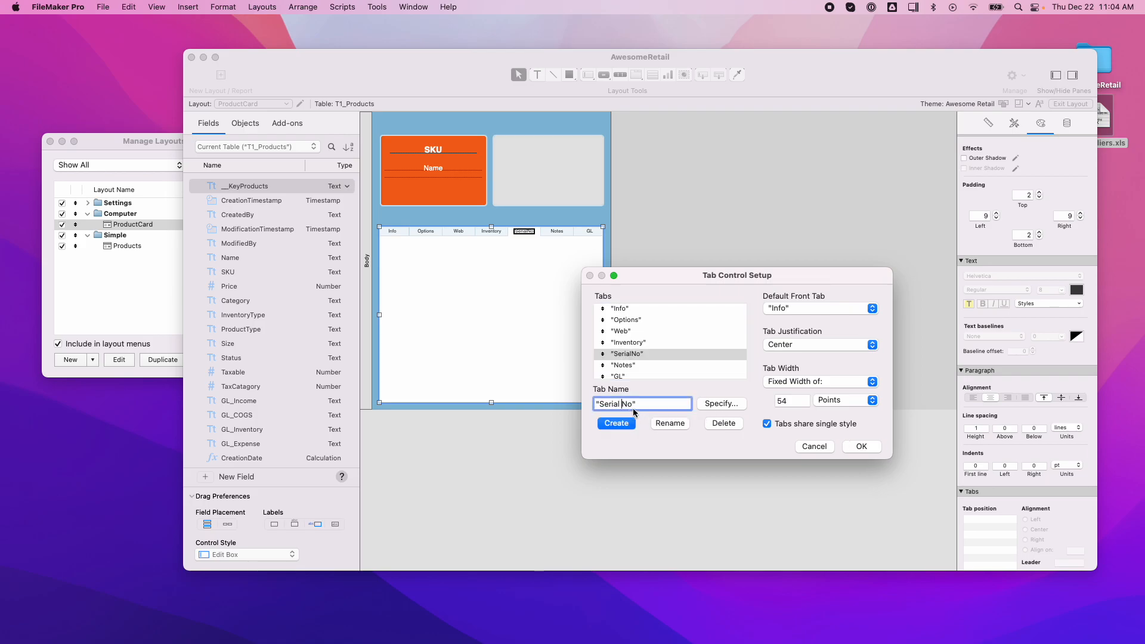
{"action": "type", "text": "."}
{"action": "left_click", "coordinate": [674, 423]}
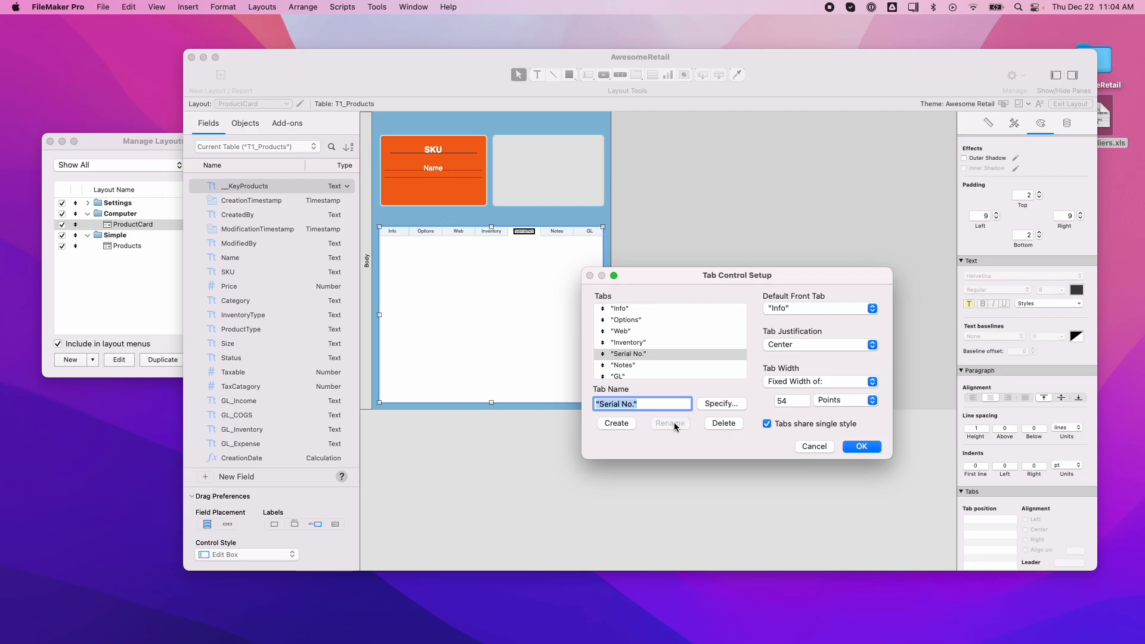
{"action": "left_click", "coordinate": [862, 447]}
{"action": "left_click", "coordinate": [719, 356]}
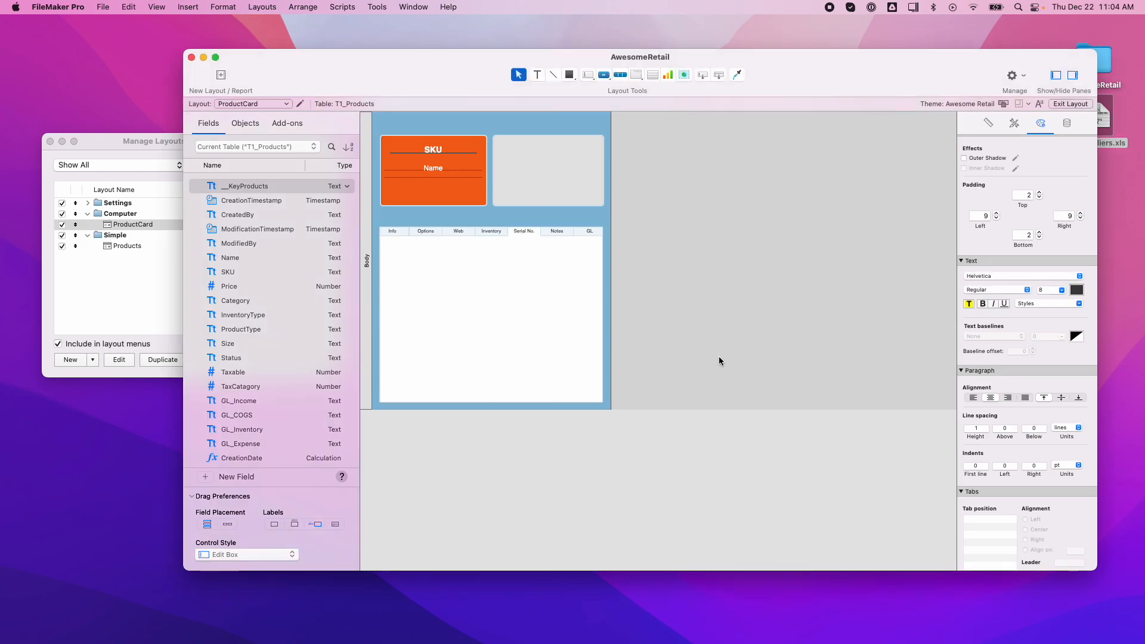
Try a 9 pt text size on the tab labels and return it to 8 pt
{"action": "left_click", "coordinate": [518, 292]}
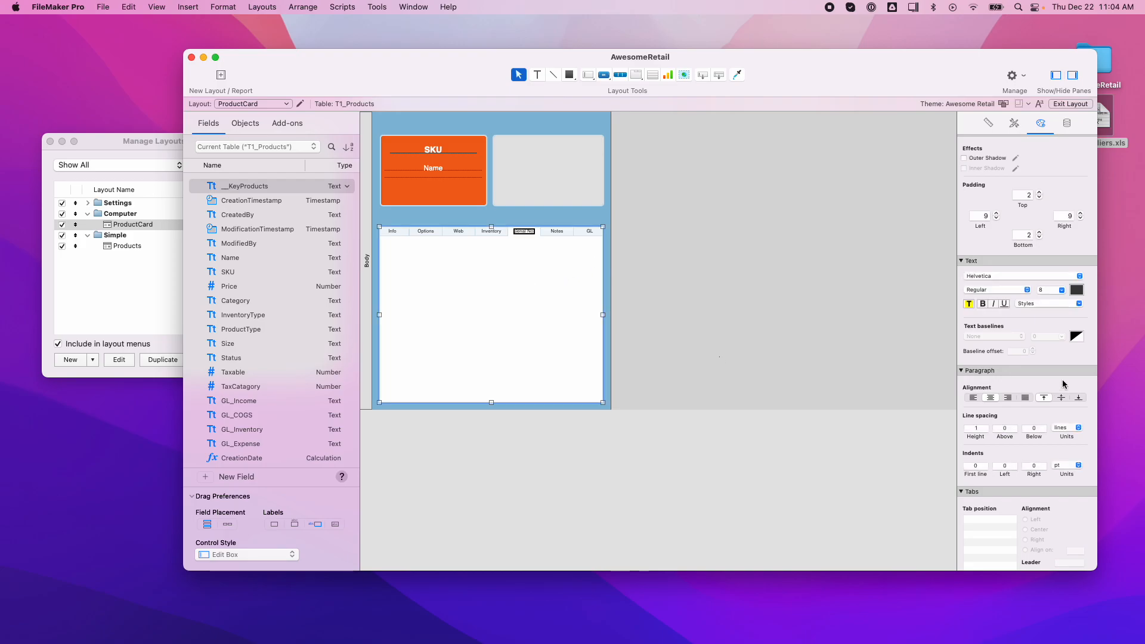
{"action": "left_click", "coordinate": [1062, 290]}
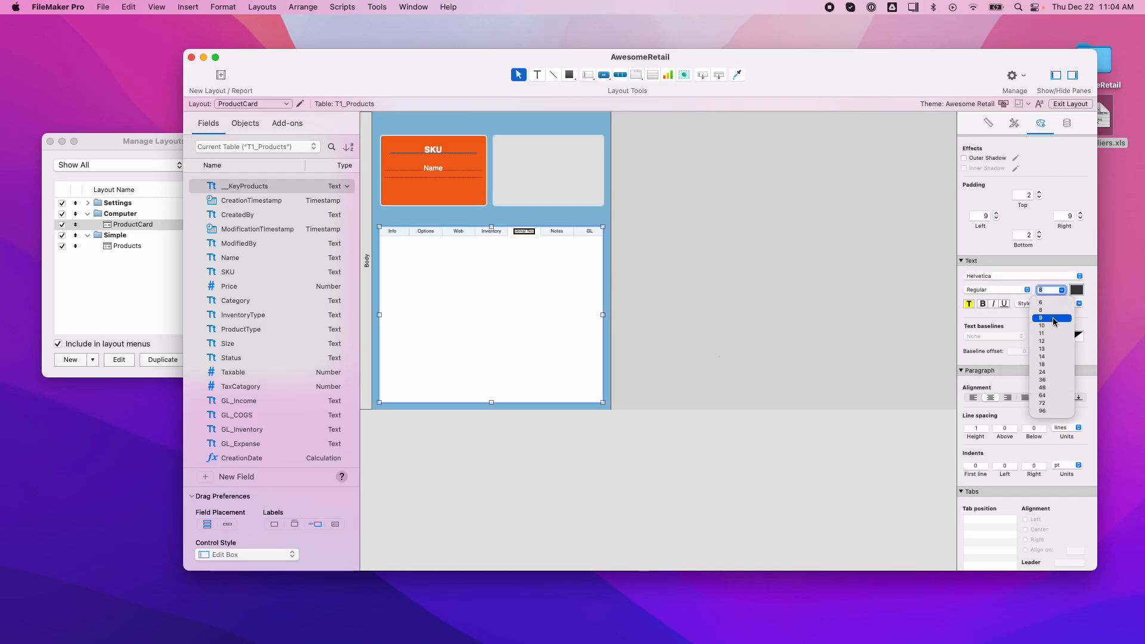
{"action": "left_click", "coordinate": [1054, 320]}
{"action": "left_click", "coordinate": [671, 381]}
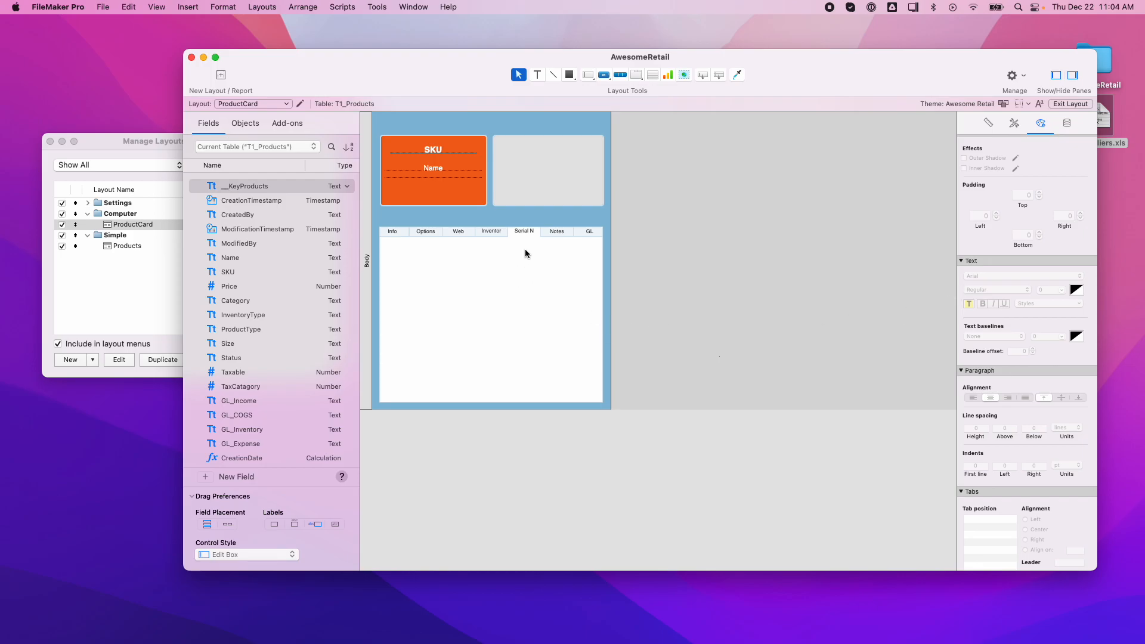
{"action": "left_click", "coordinate": [545, 352]}
{"action": "left_click", "coordinate": [1062, 290]}
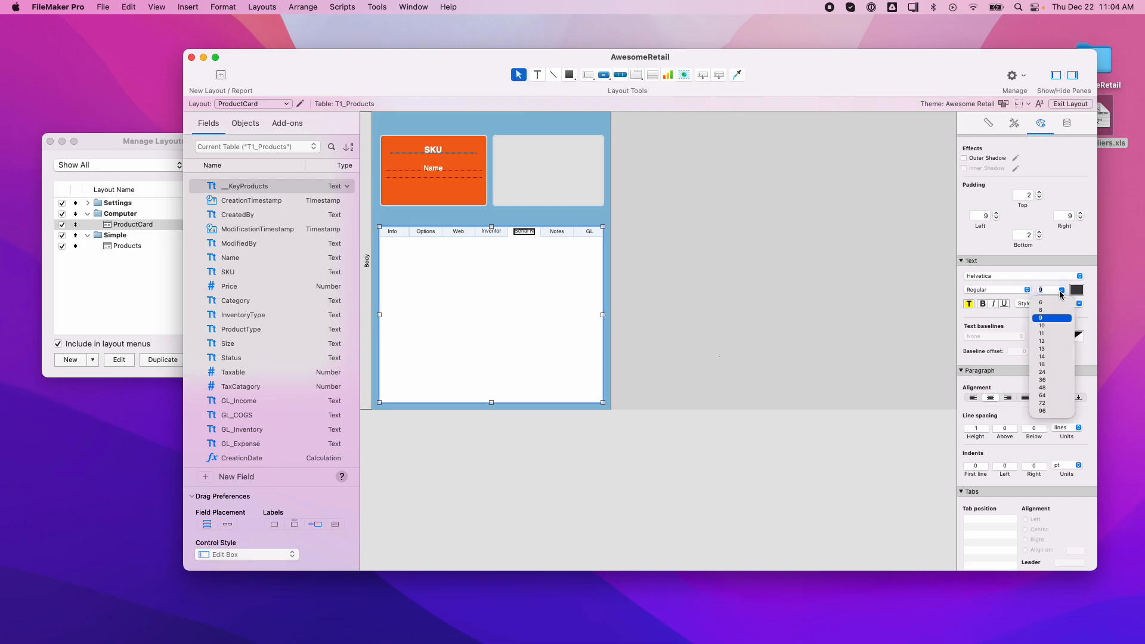
{"action": "left_click", "coordinate": [1060, 309]}
Add the Name field to the layout, shorten it, and place it in the gray rectangle with its label above it
{"action": "left_click", "coordinate": [531, 171]}
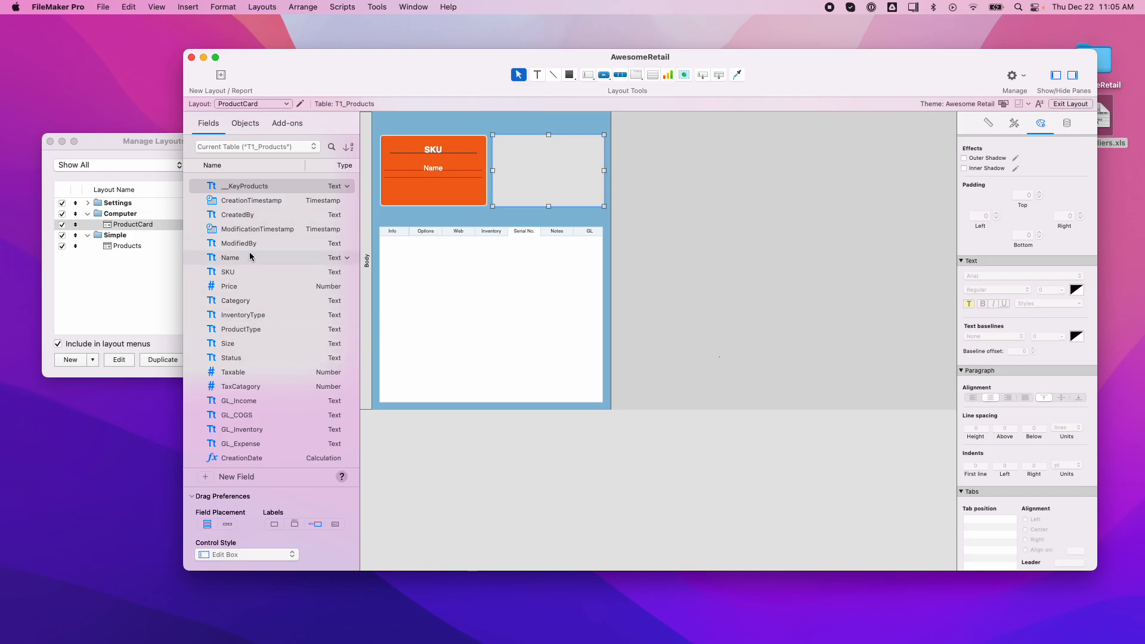
{"action": "left_click_drag", "start_coordinate": [246, 260], "coordinate": [680, 156]}
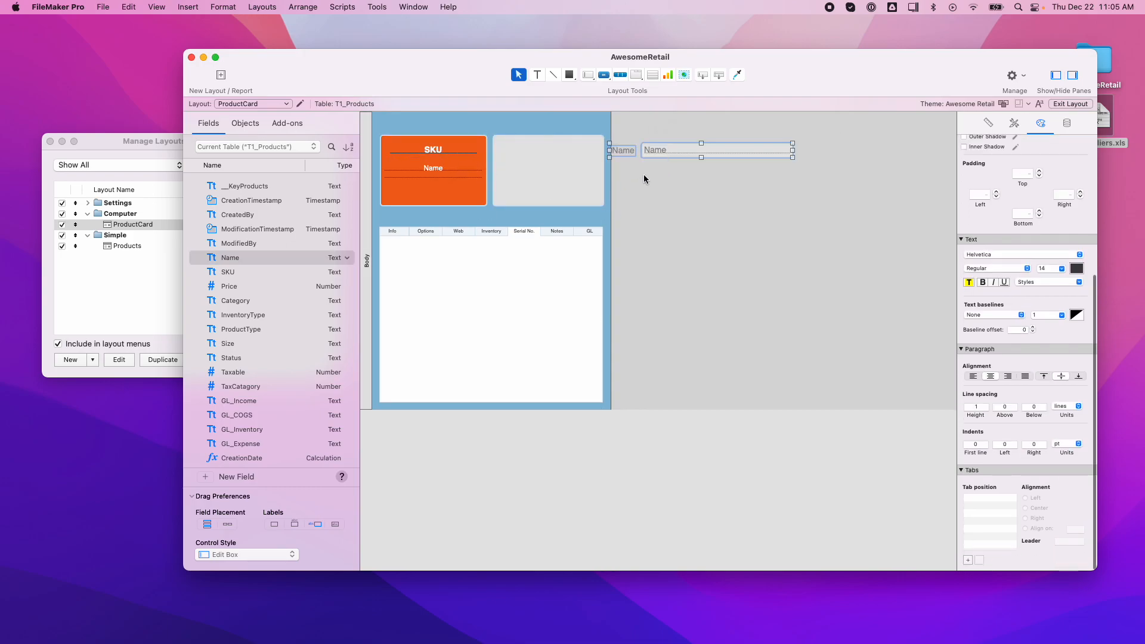
{"action": "left_click", "coordinate": [684, 153]}
{"action": "left_click_drag", "start_coordinate": [794, 148], "coordinate": [725, 158]}
{"action": "left_click", "coordinate": [624, 154]}
{"action": "left_click_drag", "start_coordinate": [624, 154], "coordinate": [550, 160]}
Set the text size of the new Name field and its label to 12 pt
{"action": "left_click", "coordinate": [659, 153], "text": "shift"}
{"action": "left_click", "coordinate": [1062, 270]}
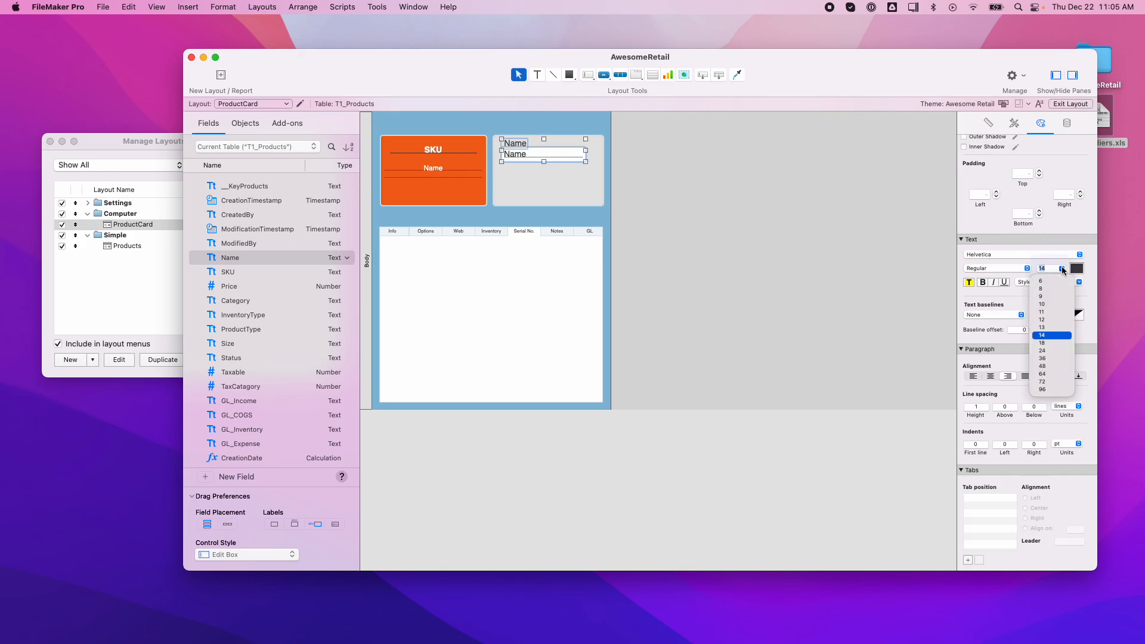
{"action": "left_click", "coordinate": [1048, 321]}
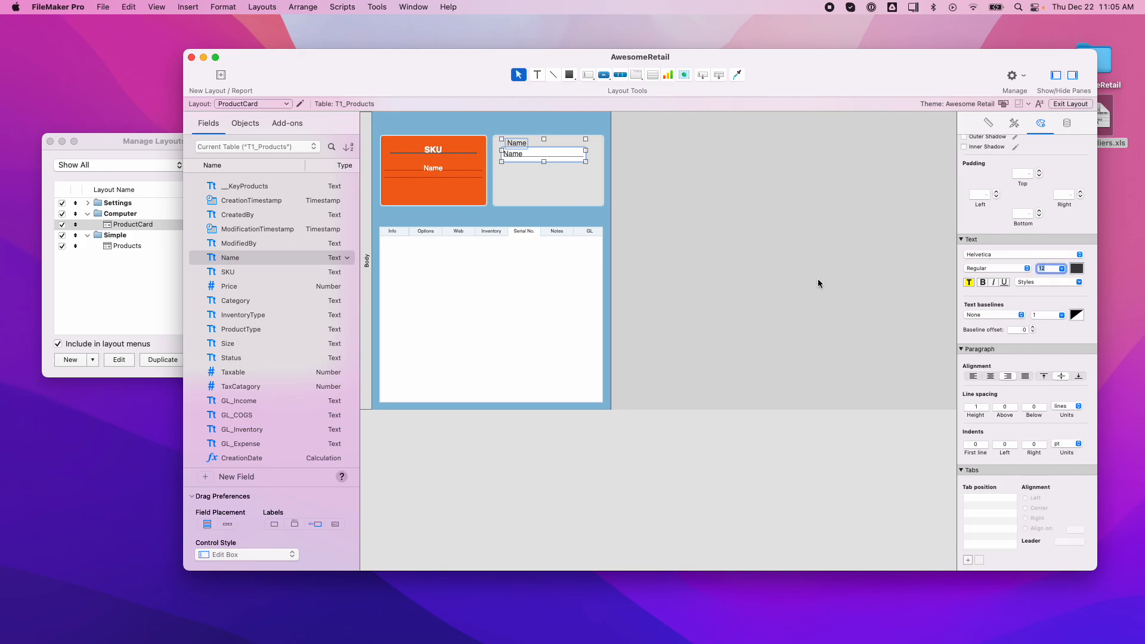
{"action": "left_click", "coordinate": [558, 188]}
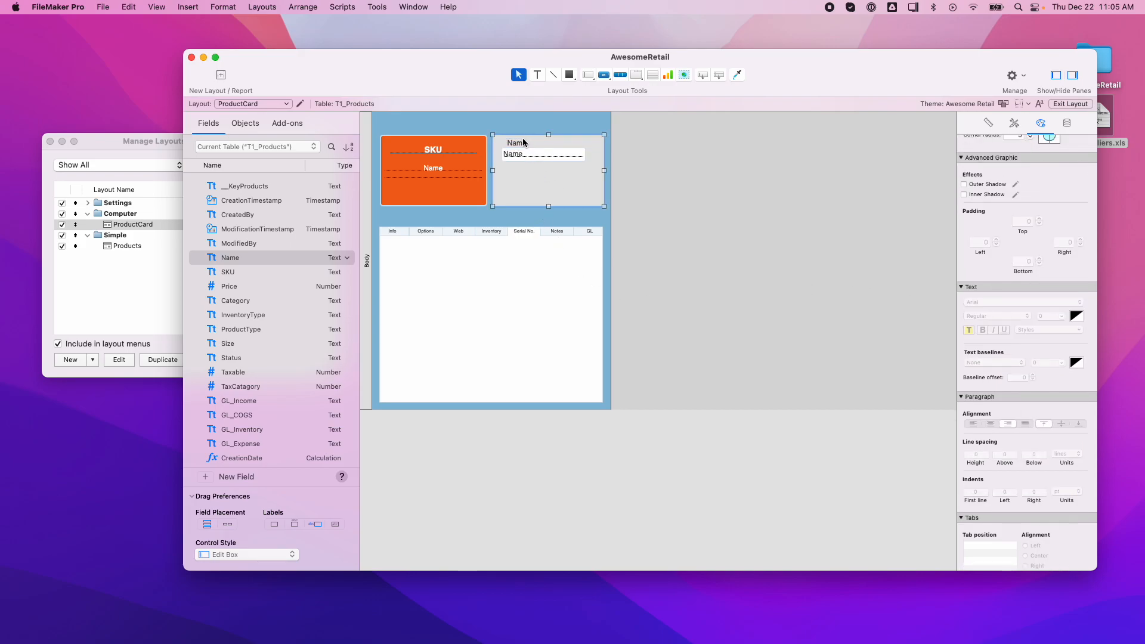
Nudge the Name label left to line up with the field below it in the gray rectangle
{"action": "left_click", "coordinate": [521, 144]}
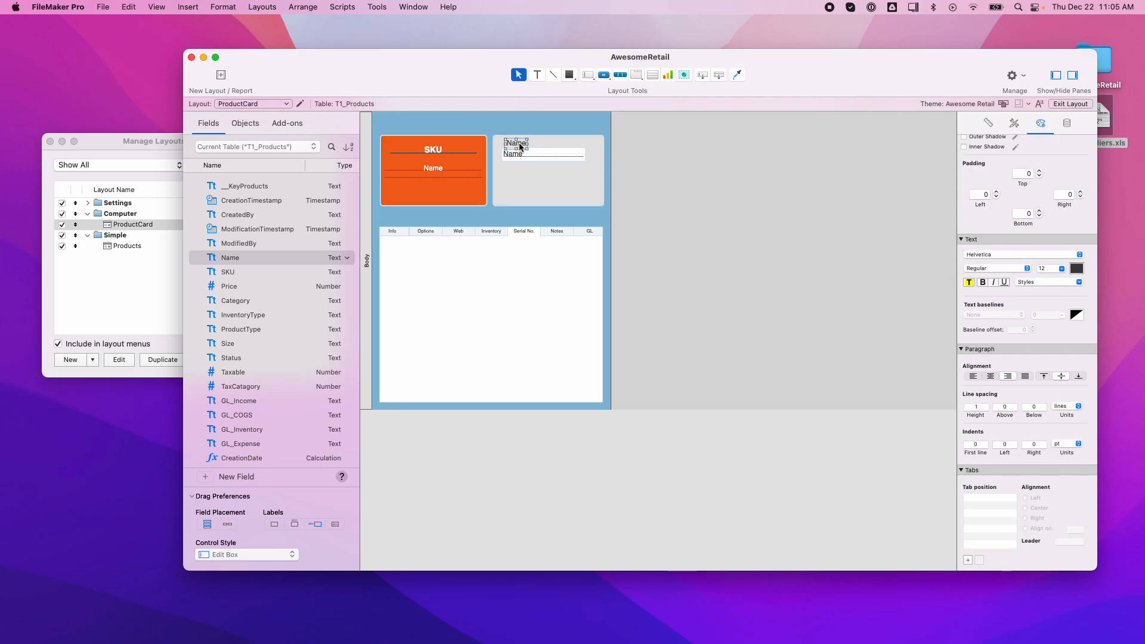
{"action": "key", "text": "Left"}
{"action": "key", "text": "Left"}
{"action": "key", "text": "Left"}
{"action": "key", "text": "Left"}
{"action": "key", "text": "Left"}
{"action": "key", "text": "Left"}
{"action": "left_click", "coordinate": [528, 173]}
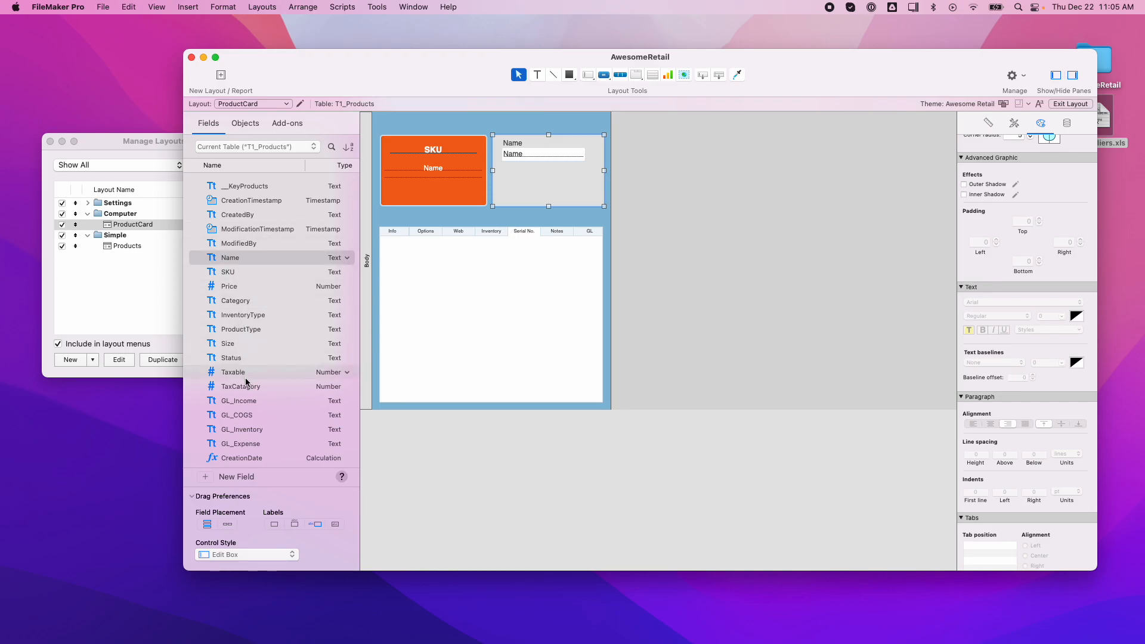
Create a new text field named Description in the T1_Products table and add it to the layout
{"action": "left_click", "coordinate": [254, 272]}
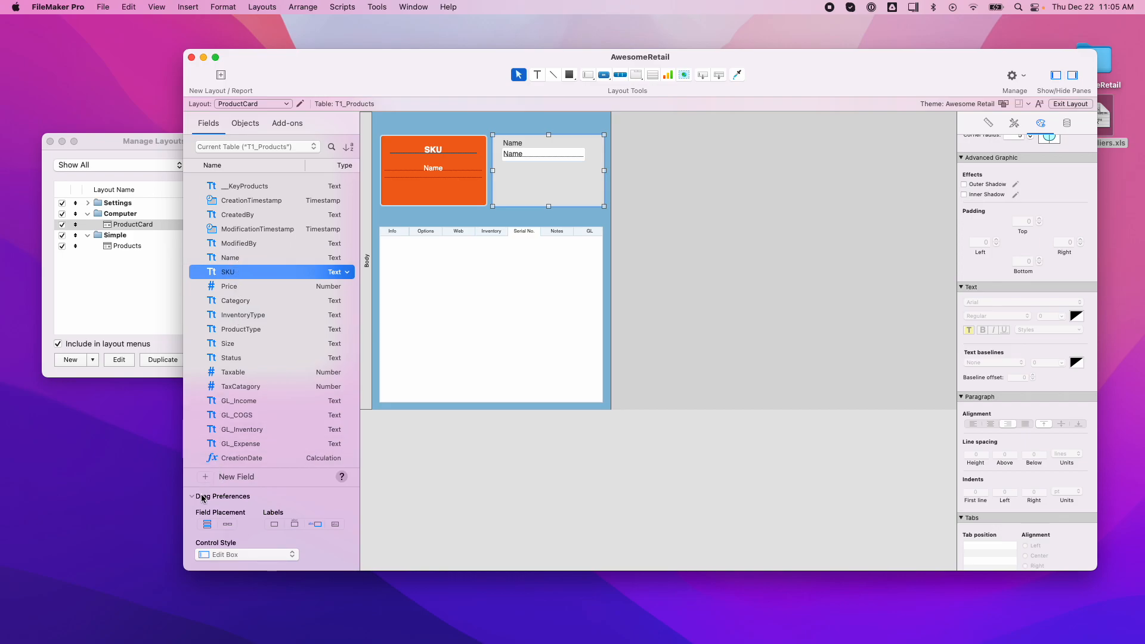
{"action": "left_click", "coordinate": [208, 478]}
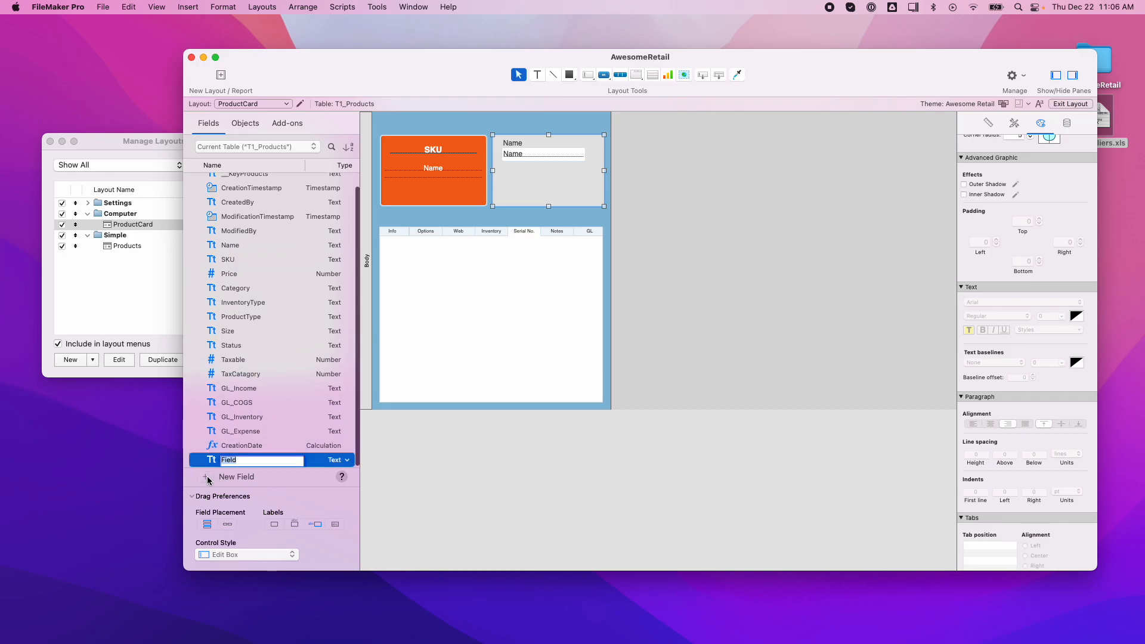
{"action": "type", "text": "Description"}
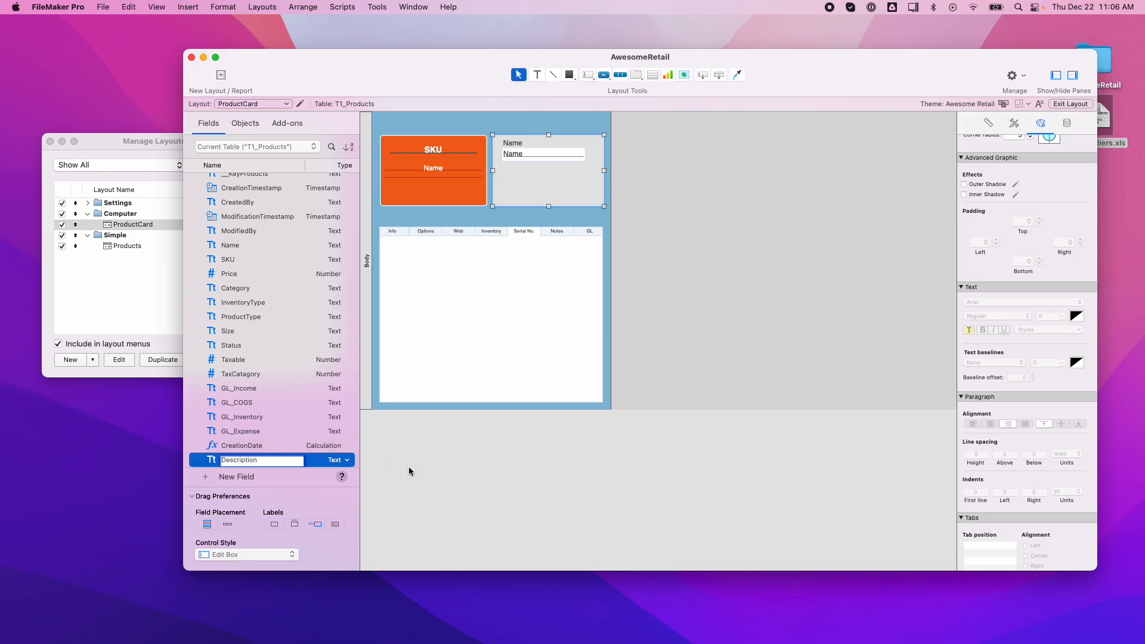
{"action": "key", "text": "Return"}
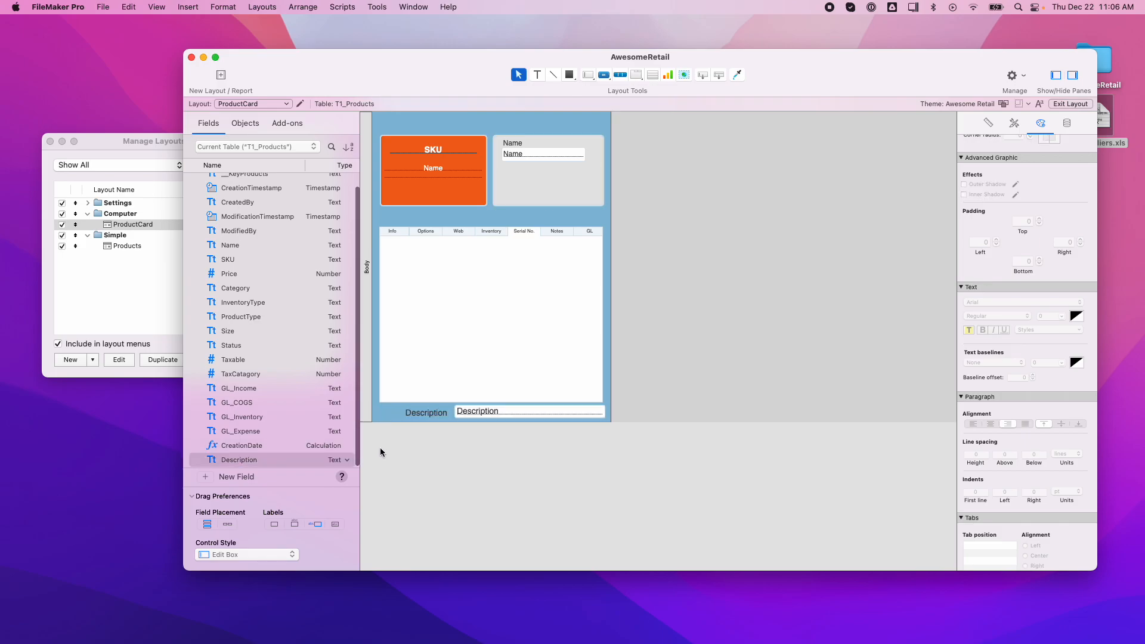
Move the Description field and its label into the gray rectangle below Name and set their text size to 12 pt
{"action": "left_click_drag", "start_coordinate": [438, 416], "coordinate": [551, 187]}
{"action": "left_click", "coordinate": [498, 416], "text": "shift"}
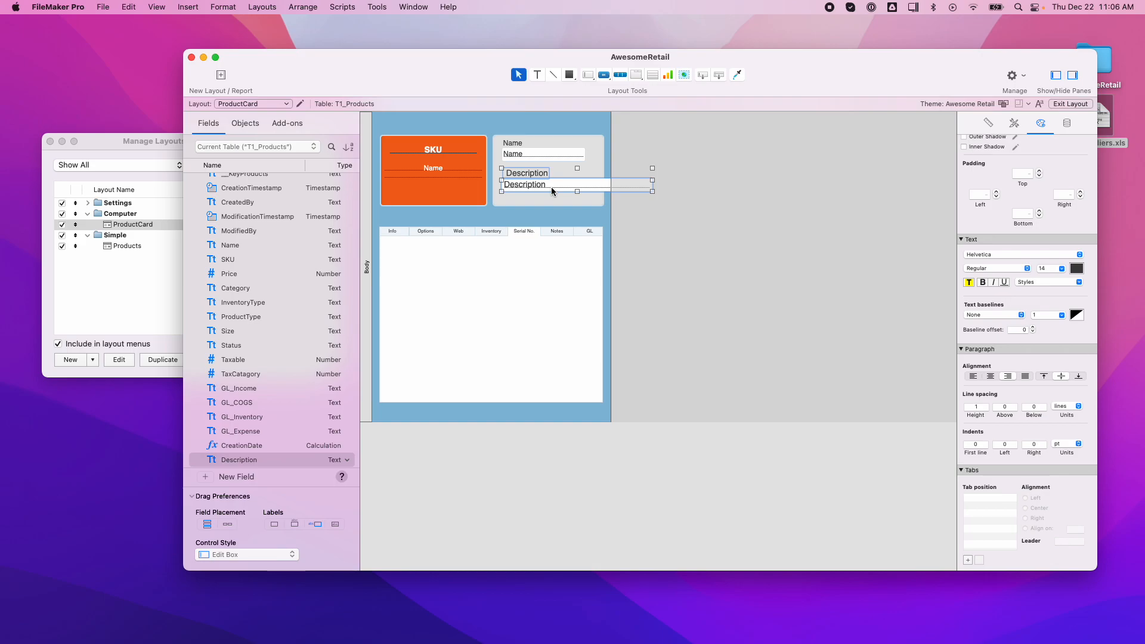
{"action": "left_click", "coordinate": [1061, 269]}
{"action": "left_click", "coordinate": [1045, 320]}
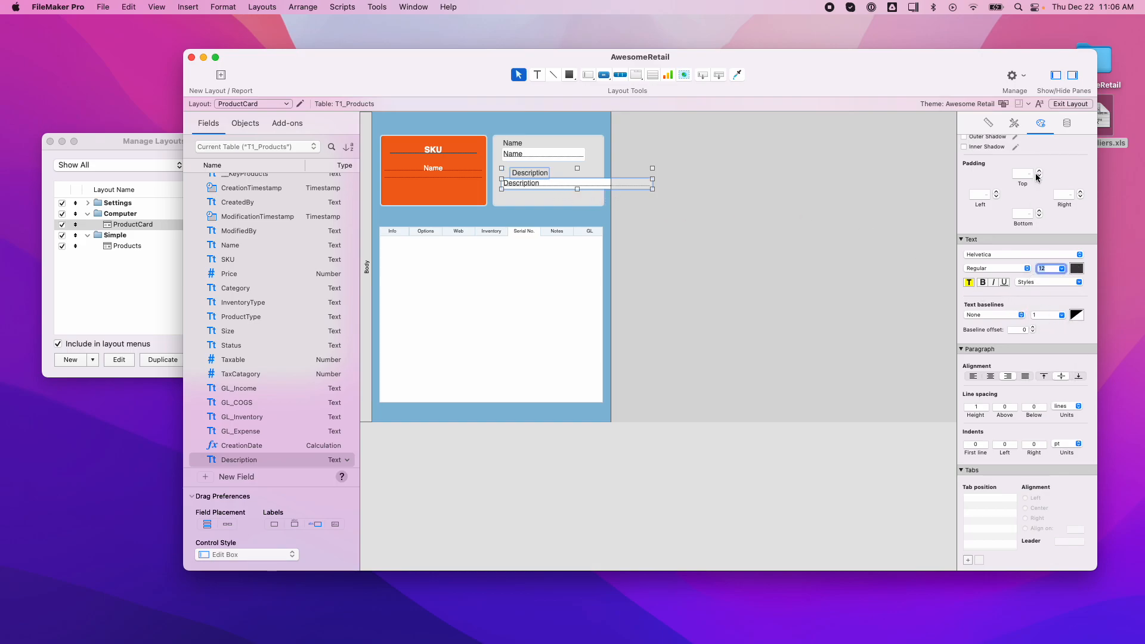
Save the Description field's formatting to the default Edit Box style and save the changes to the Awesome Retail theme
{"action": "scroll", "coordinate": [1026, 207], "scroll_direction": "up", "scroll_amount": 5}
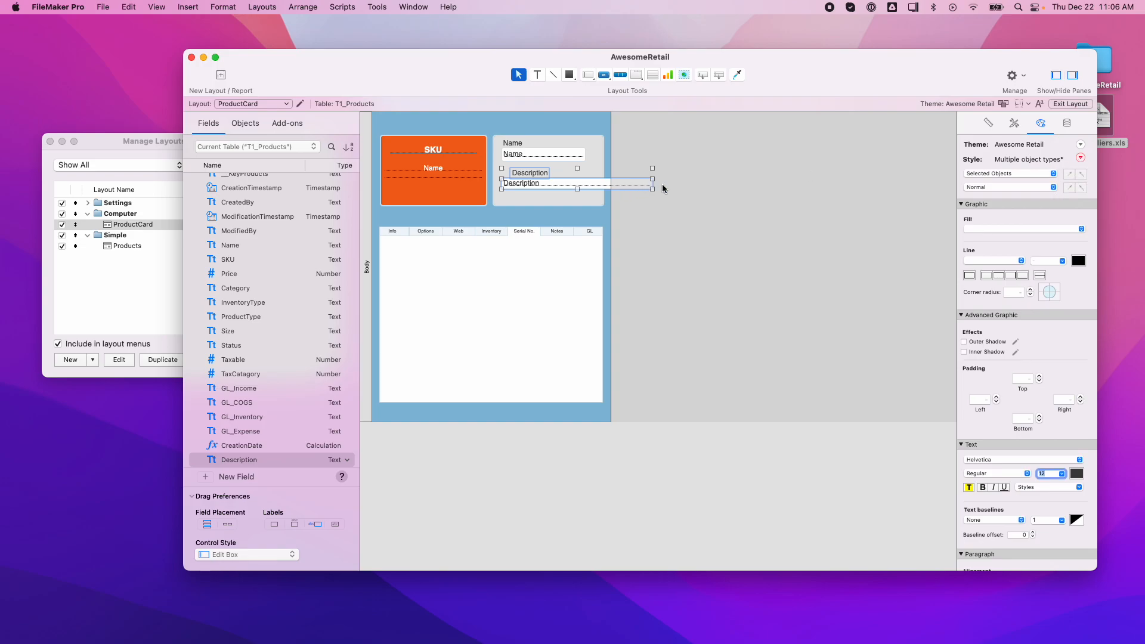
{"action": "left_click", "coordinate": [639, 190]}
{"action": "left_click", "coordinate": [584, 187]}
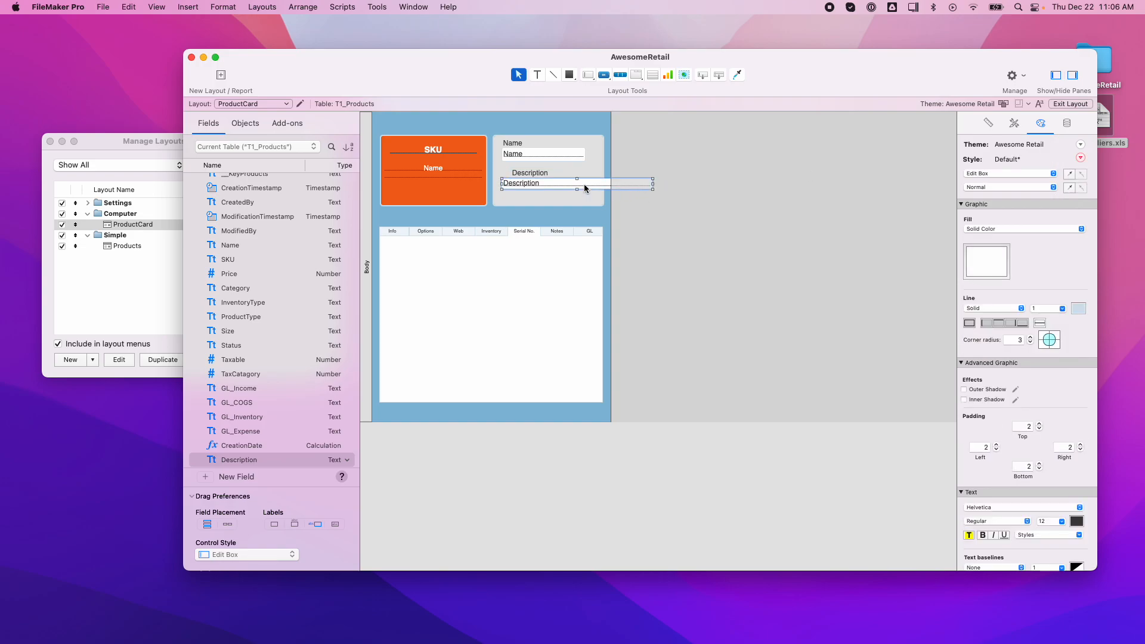
{"action": "left_click", "coordinate": [1080, 159]}
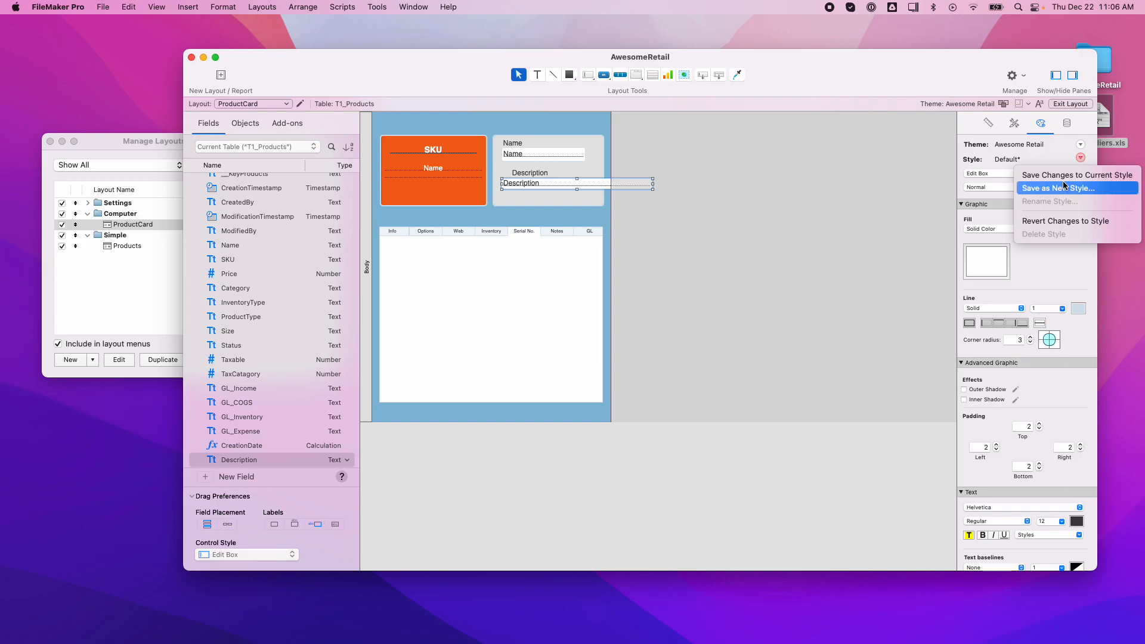
{"action": "left_click", "coordinate": [1060, 176]}
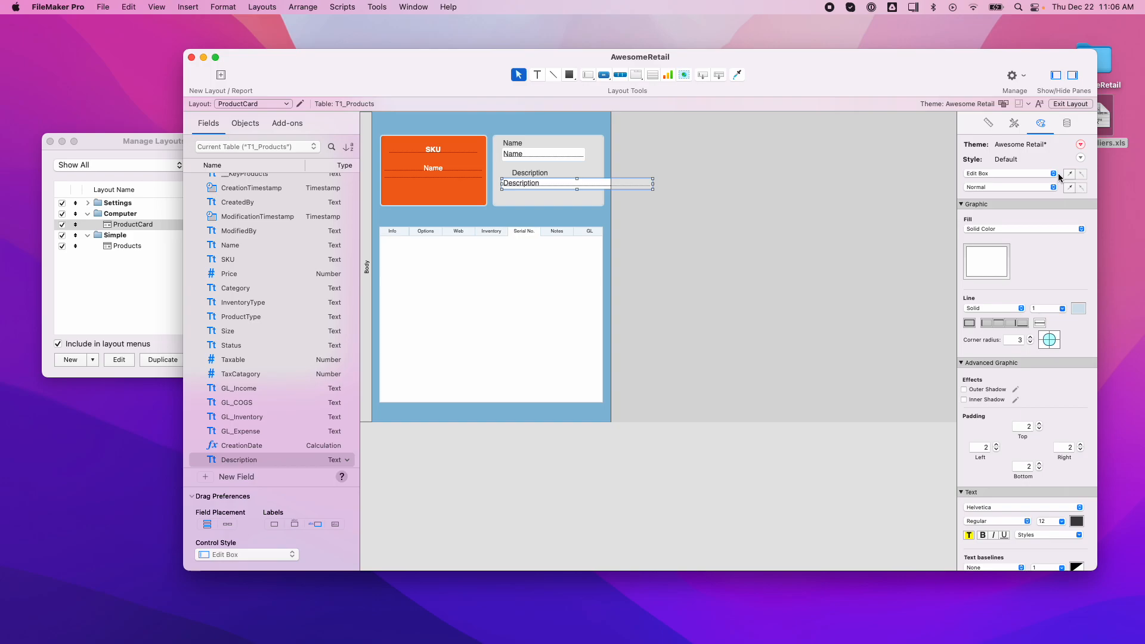
{"action": "left_click", "coordinate": [1081, 145]}
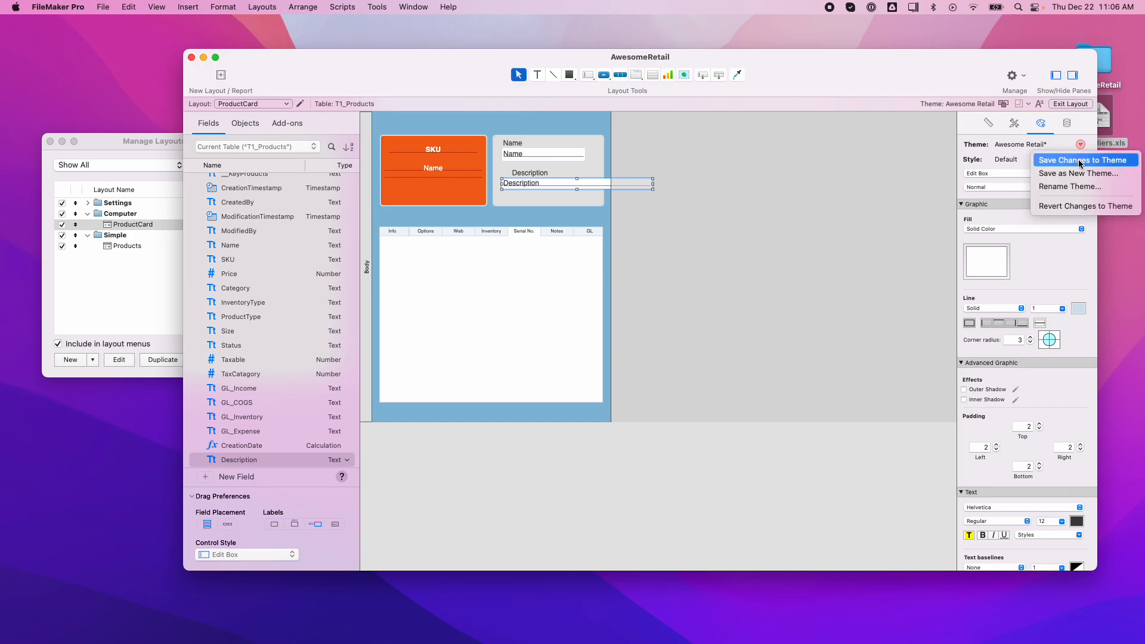
{"action": "left_click", "coordinate": [1080, 161]}
Fit the Description field into the gray rectangle at about 162 by 53 pt with its label above, and top-align its text
{"action": "mouse_move", "coordinate": [533, 178]}
{"action": "left_mouse_down"}
{"action": "mouse_move", "coordinate": [523, 174]}
{"action": "mouse_move", "coordinate": [551, 177]}
{"action": "left_mouse_up"}
{"action": "left_click_drag", "start_coordinate": [653, 176], "coordinate": [550, 204]}
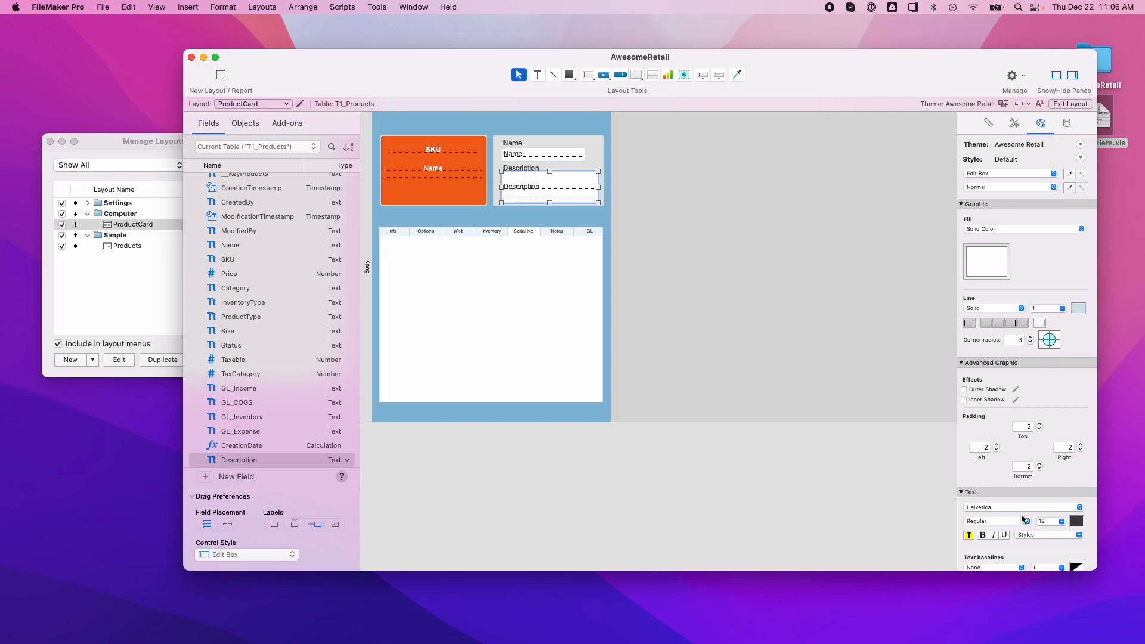
{"action": "scroll", "coordinate": [1038, 477], "scroll_direction": "down", "scroll_amount": 5}
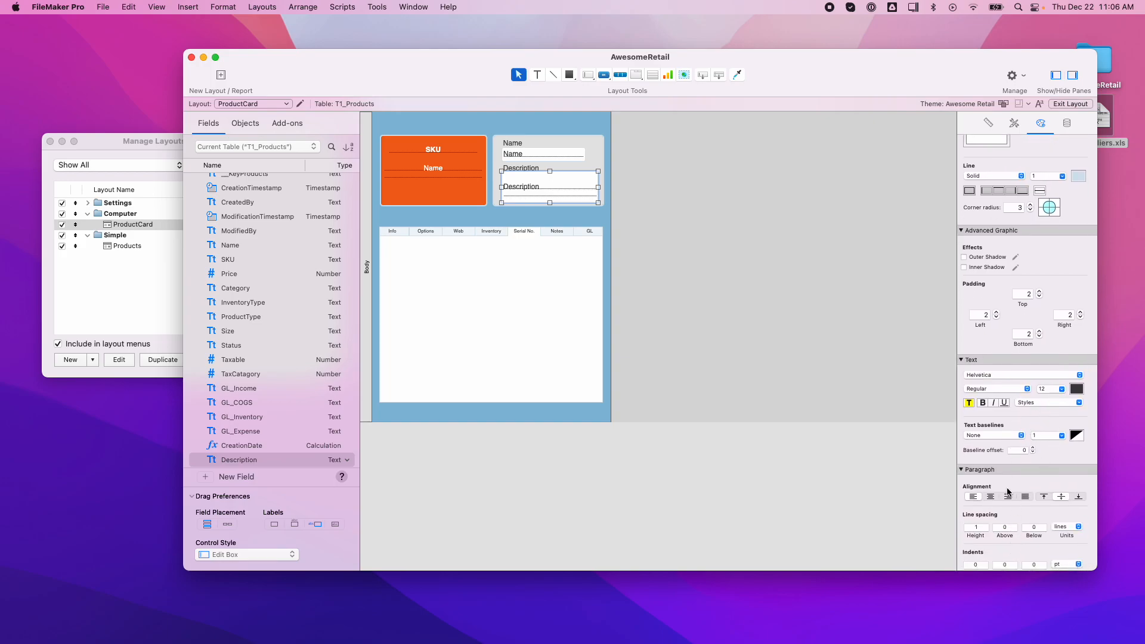
{"action": "left_click", "coordinate": [1044, 497]}
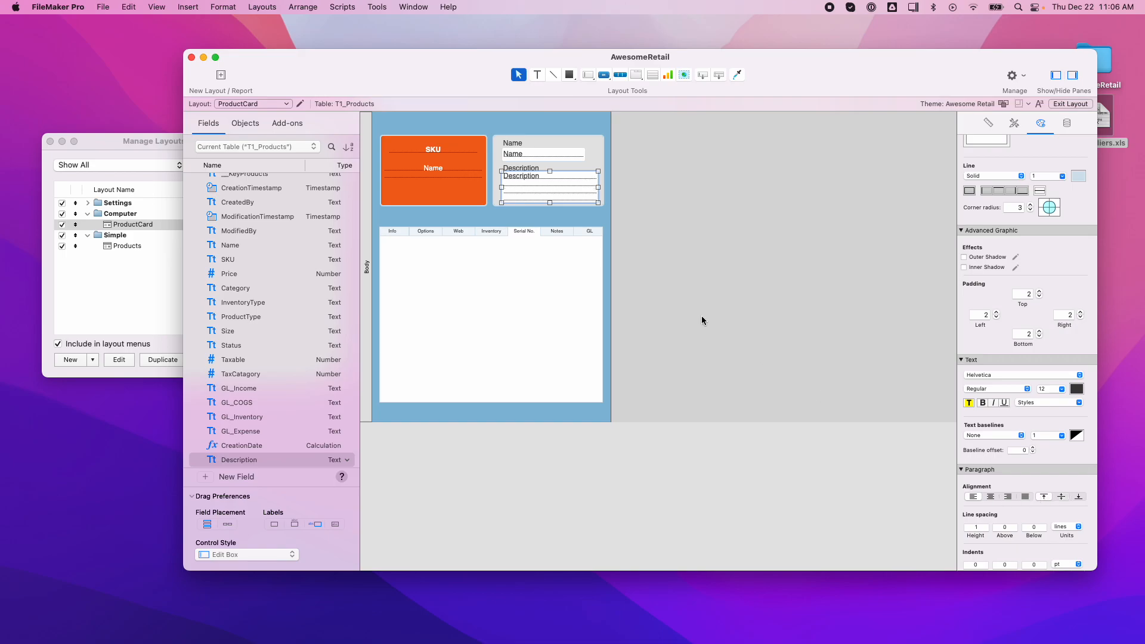
Try a width of 160 pt on the Name and Description fields in the gray rectangle
{"action": "left_click", "coordinate": [578, 154]}
{"action": "left_click_drag", "start_coordinate": [586, 154], "coordinate": [599, 155]}
{"action": "scroll", "coordinate": [1057, 191], "scroll_direction": "up", "scroll_amount": 5}
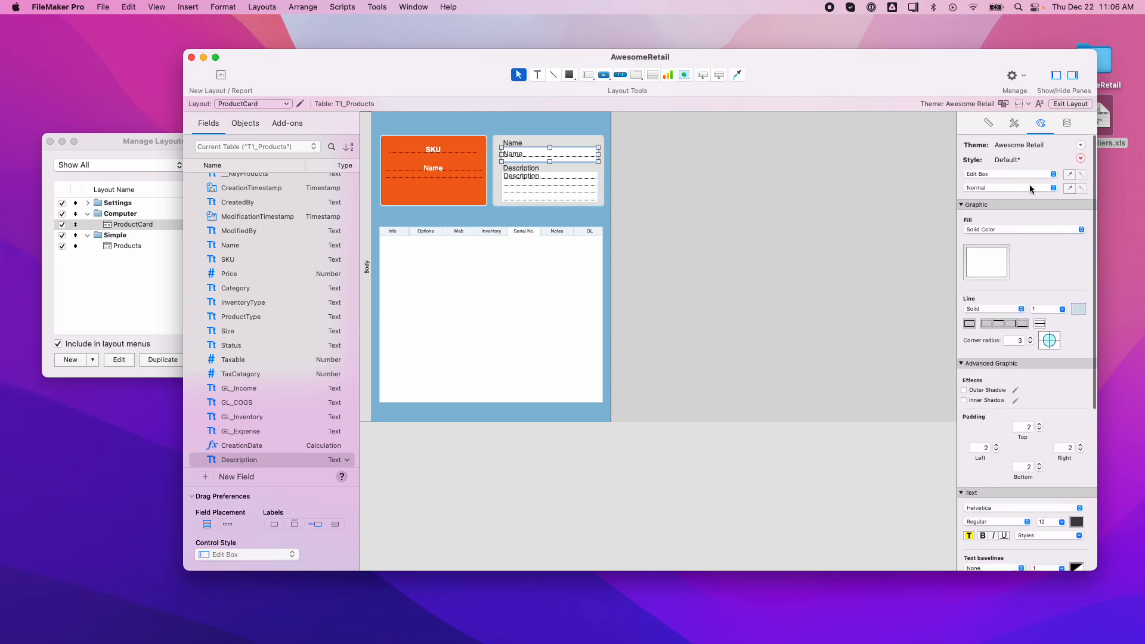
{"action": "left_click", "coordinate": [1014, 124]}
{"action": "left_click", "coordinate": [984, 126]}
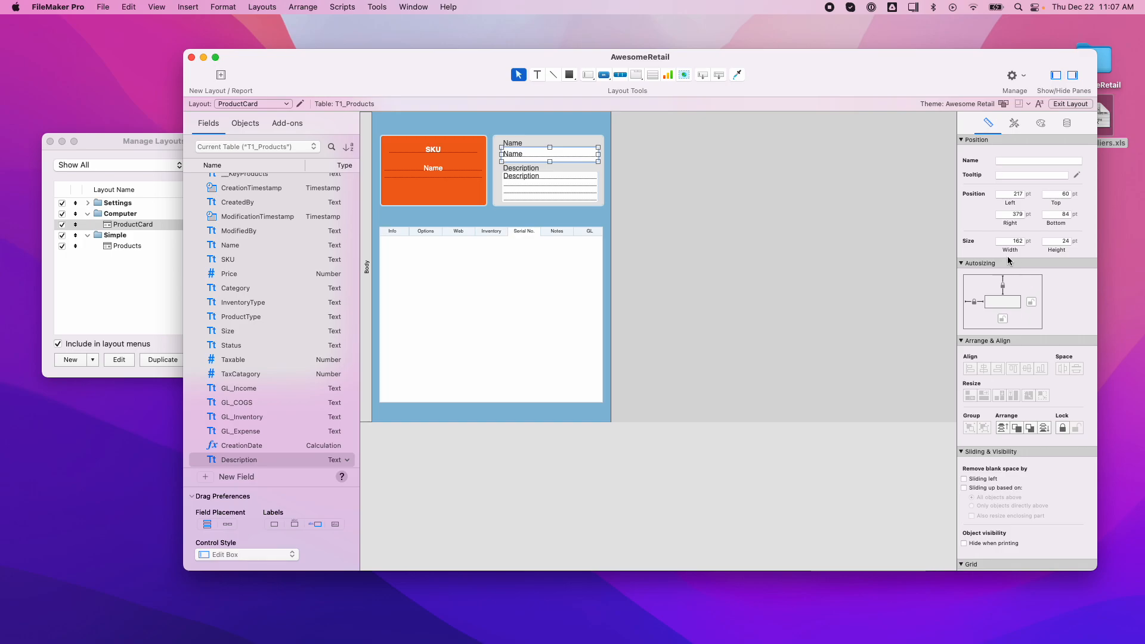
{"action": "double_click", "coordinate": [1021, 241]}
{"action": "type", "text": "1"}
{"action": "key", "text": "Tab"}
{"action": "left_click", "coordinate": [568, 200]}
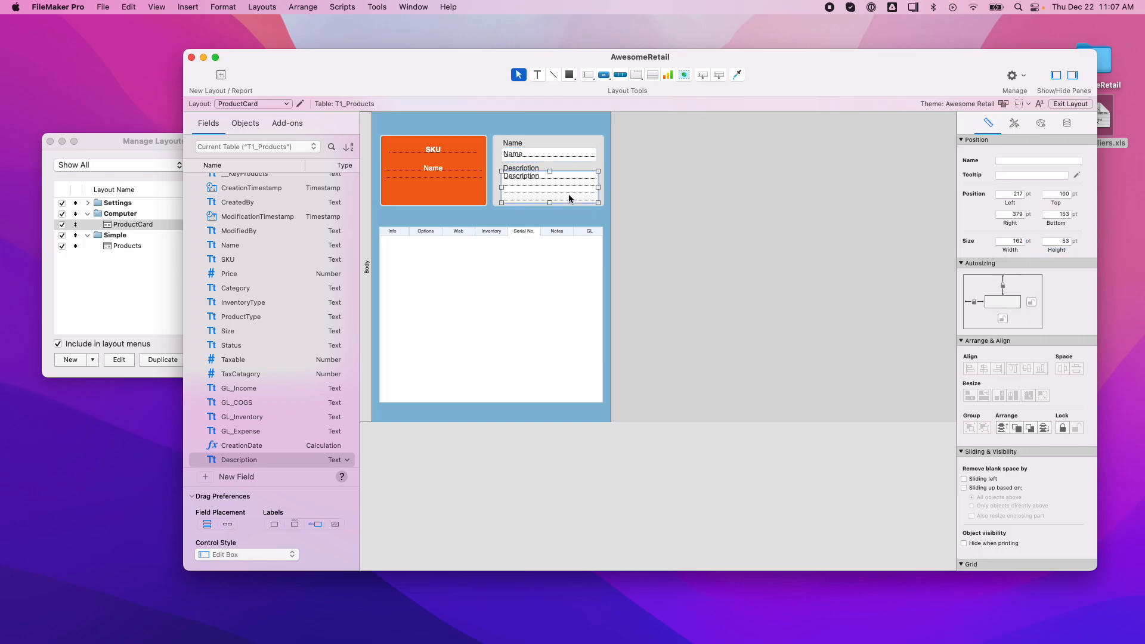
{"action": "double_click", "coordinate": [1023, 241]}
{"action": "type", "text": "1"}
{"action": "left_click", "coordinate": [742, 286]}
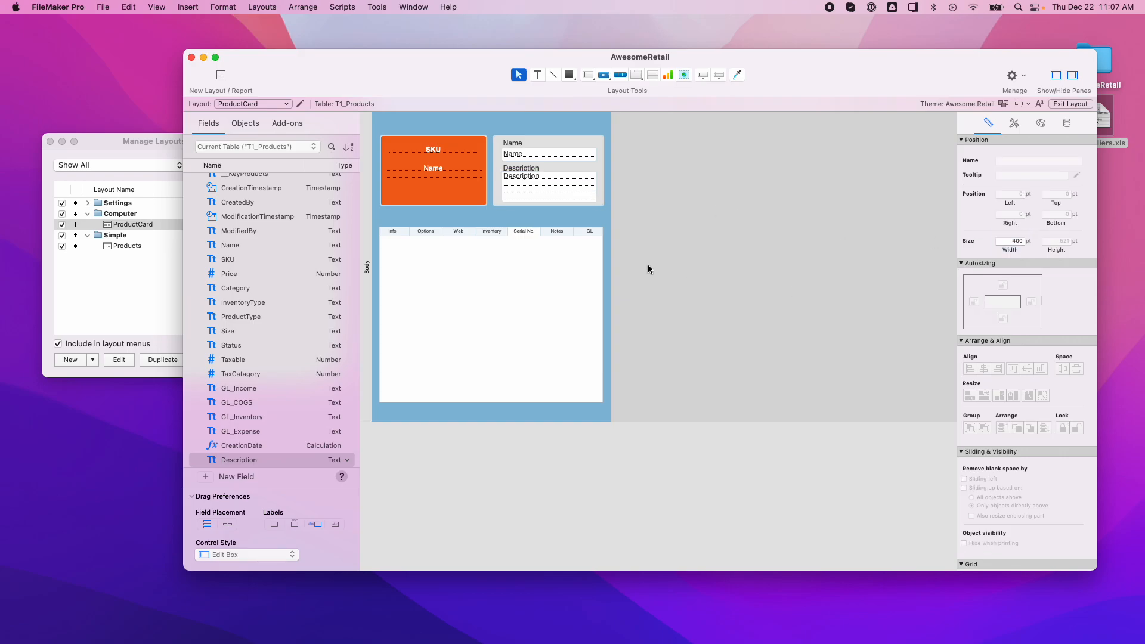
Try a width of 165 pt on the Description and Name fields in the gray rectangle
{"action": "left_click", "coordinate": [549, 189]}
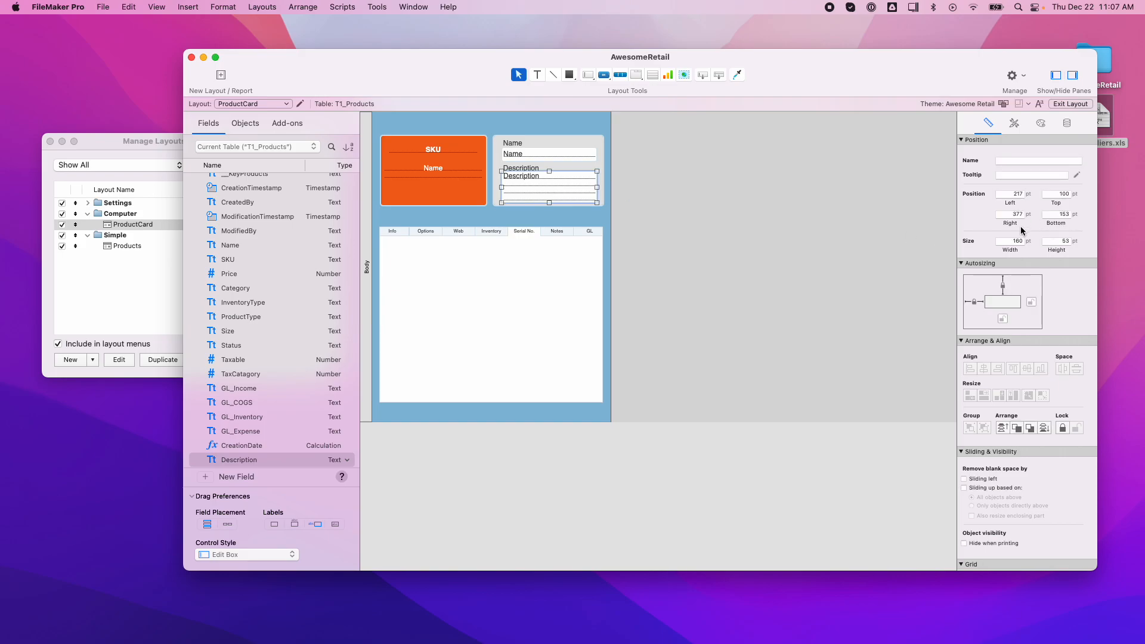
{"action": "double_click", "coordinate": [1017, 241]}
{"action": "type", "text": "165"}
{"action": "key", "text": "Tab"}
{"action": "left_click", "coordinate": [568, 159]}
{"action": "double_click", "coordinate": [1015, 242]}
{"action": "type", "text": "16"}
{"action": "left_click", "coordinate": [754, 251]}
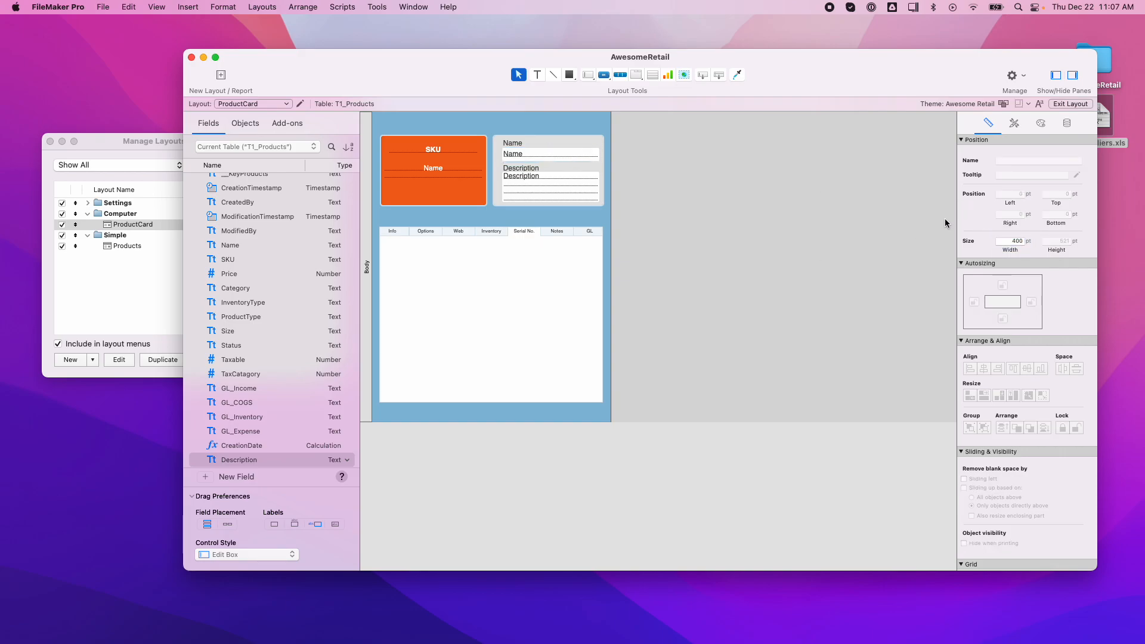
Set the Name and Description fields to 170 pt wide and move them left, together with the Name label
{"action": "left_click", "coordinate": [554, 155]}
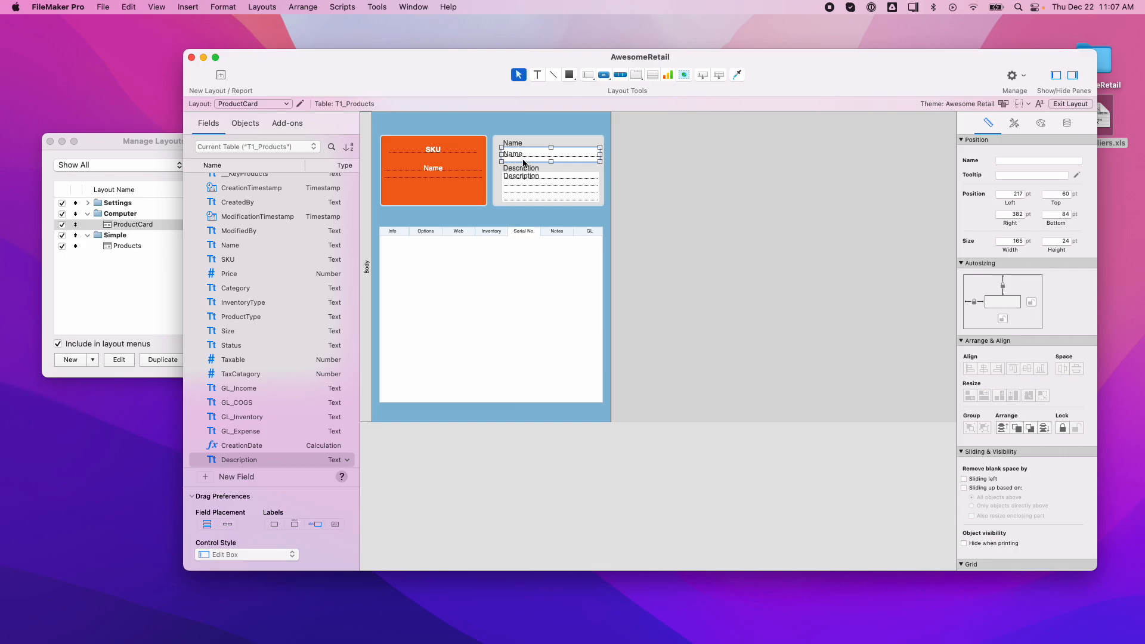
{"action": "double_click", "coordinate": [1021, 239]}
{"action": "type", "text": "170"}
{"action": "key", "text": "Return"}
{"action": "left_click_drag", "start_coordinate": [552, 158], "coordinate": [510, 145]}
{"action": "left_click_drag", "start_coordinate": [524, 184], "coordinate": [521, 187]}
{"action": "double_click", "coordinate": [1016, 241]}
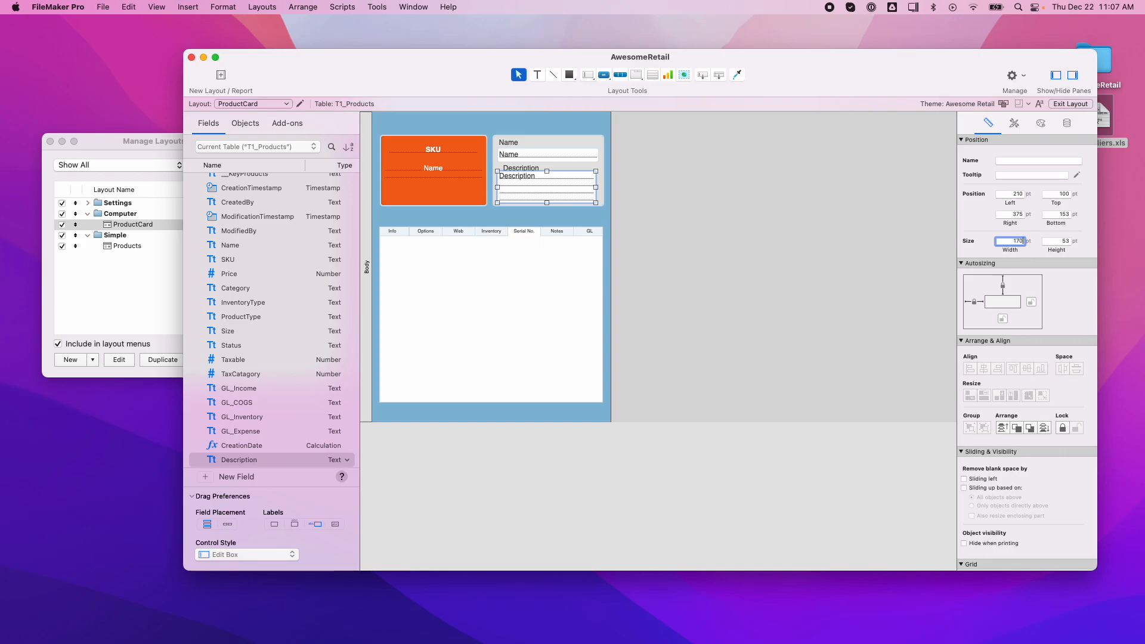
{"action": "key", "text": "Return"}
Shift the Description label left to line up with the field below it
{"action": "left_click", "coordinate": [527, 170]}
{"action": "left_click_drag", "start_coordinate": [528, 170], "coordinate": [523, 170]}
{"action": "left_click", "coordinate": [674, 181]}
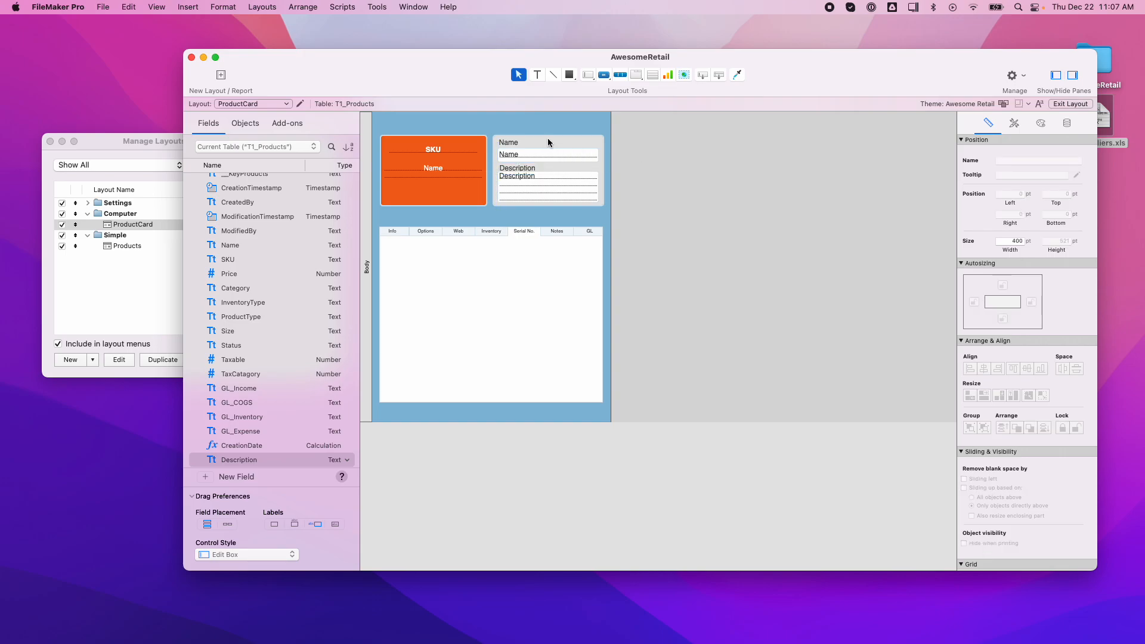
Add a colon to the end of the Name and Description labels in the gray rectangle
{"action": "double_click", "coordinate": [521, 143]}
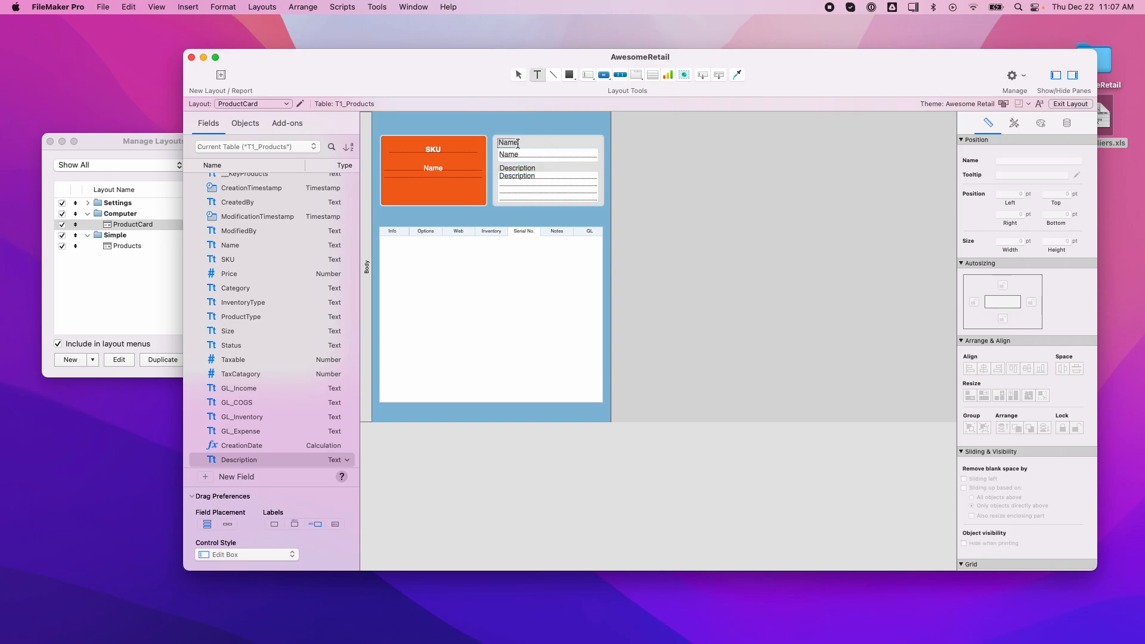
{"action": "key", "text": "Escape"}
{"action": "double_click", "coordinate": [533, 169]}
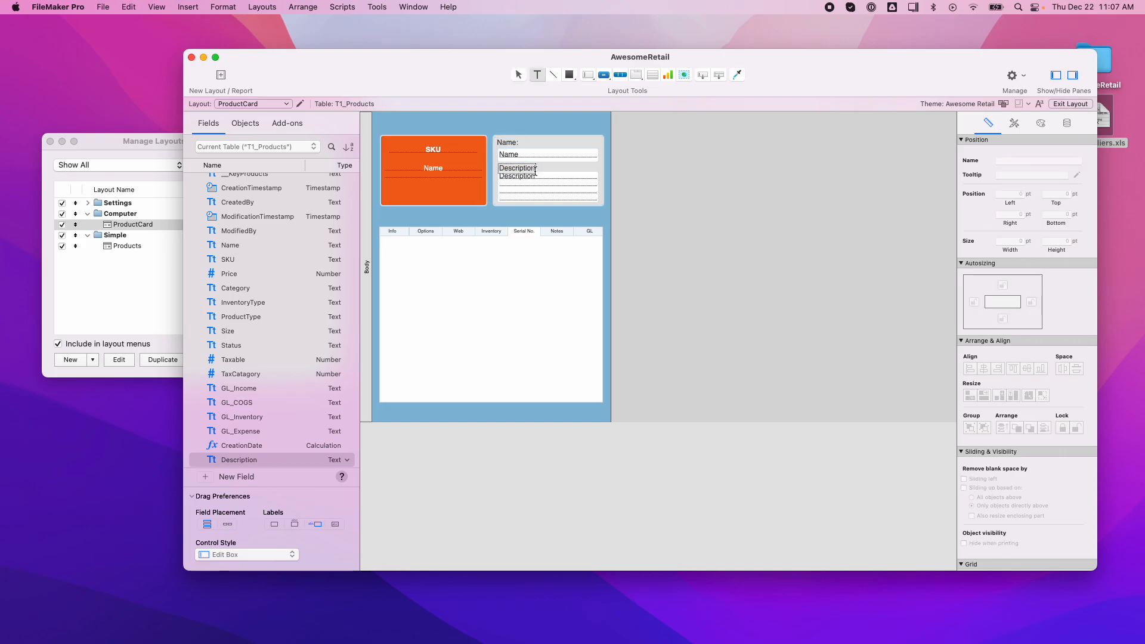
{"action": "key", "text": "Escape"}
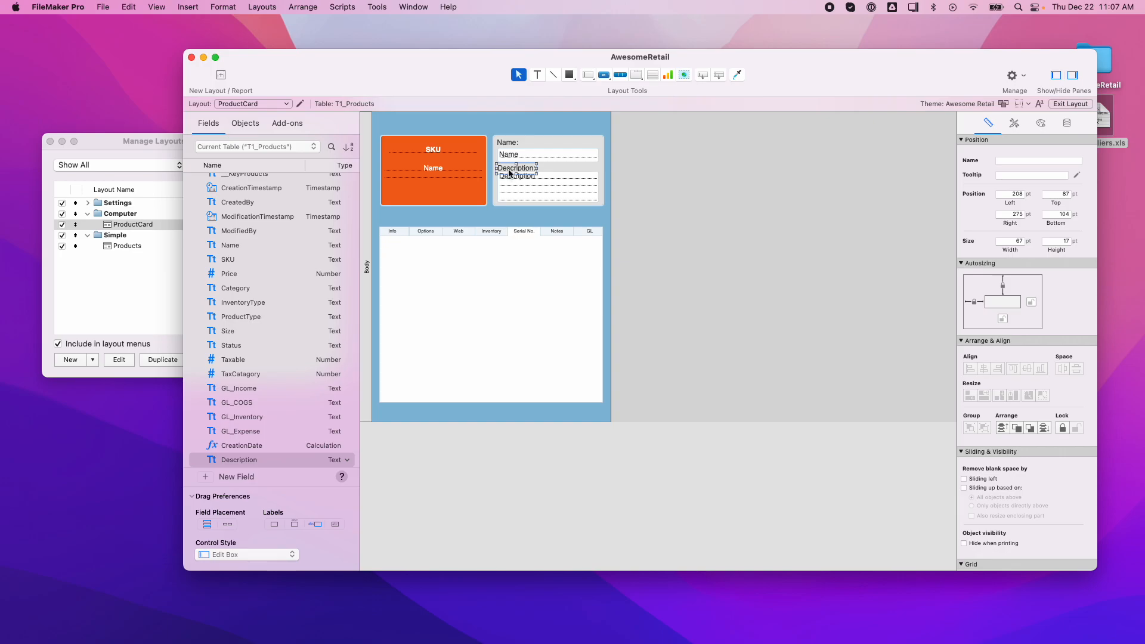
Align the left edges of the Name and Description labels with their fields
{"action": "left_click_drag", "start_coordinate": [510, 168], "coordinate": [511, 147]}
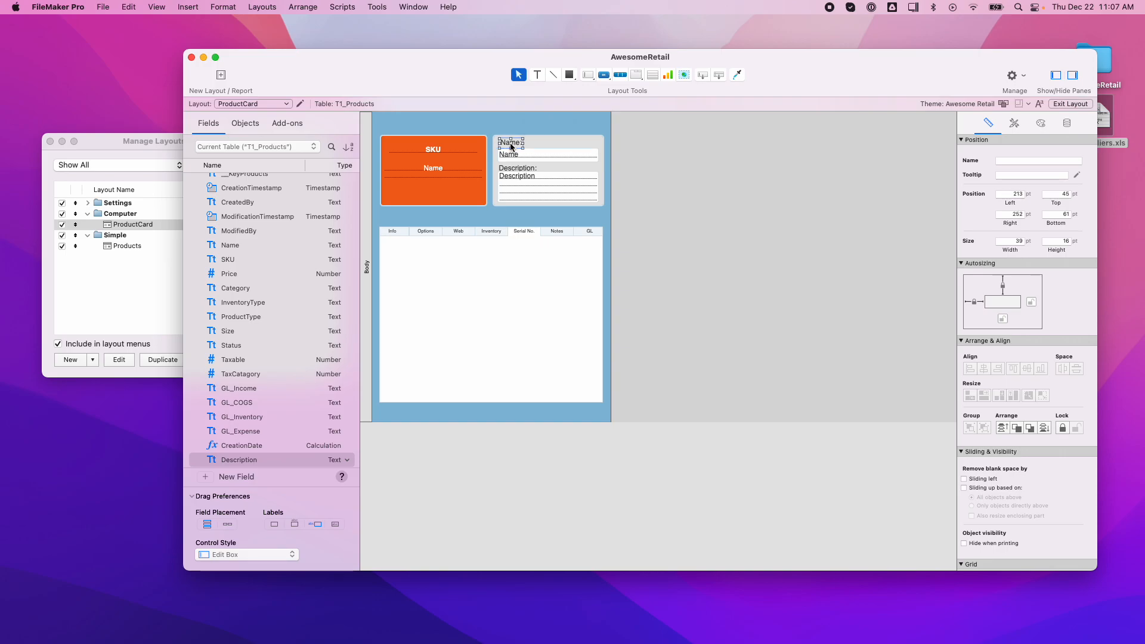
{"action": "left_click", "coordinate": [517, 160], "text": "shift"}
{"action": "left_click", "coordinate": [521, 194], "text": "shift"}
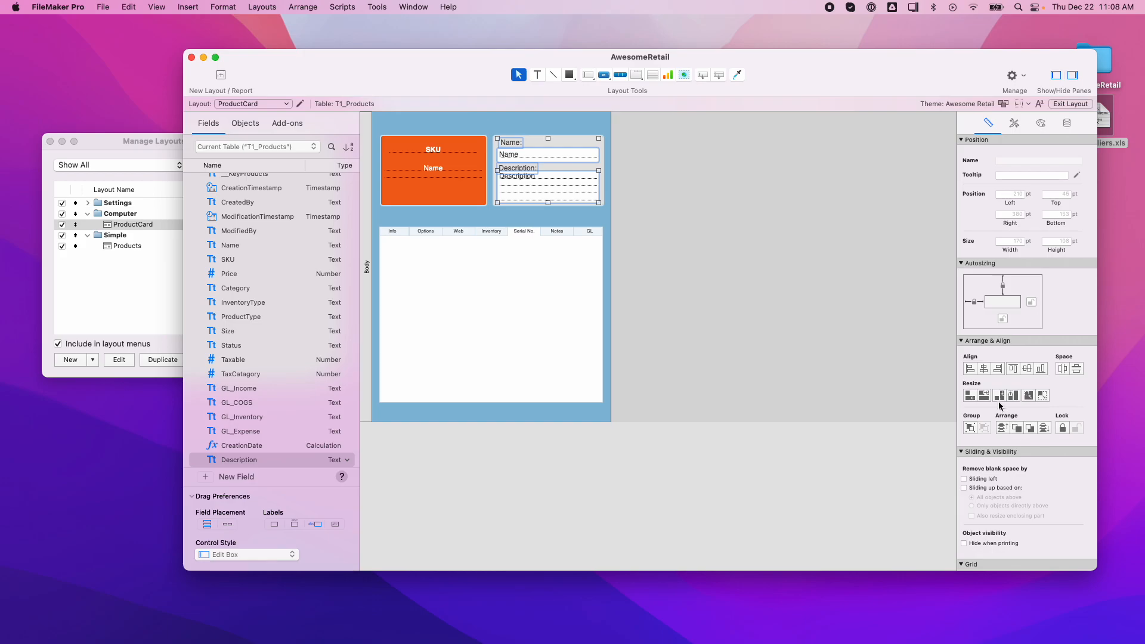
{"action": "left_click", "coordinate": [971, 370]}
{"action": "left_click", "coordinate": [664, 250]}
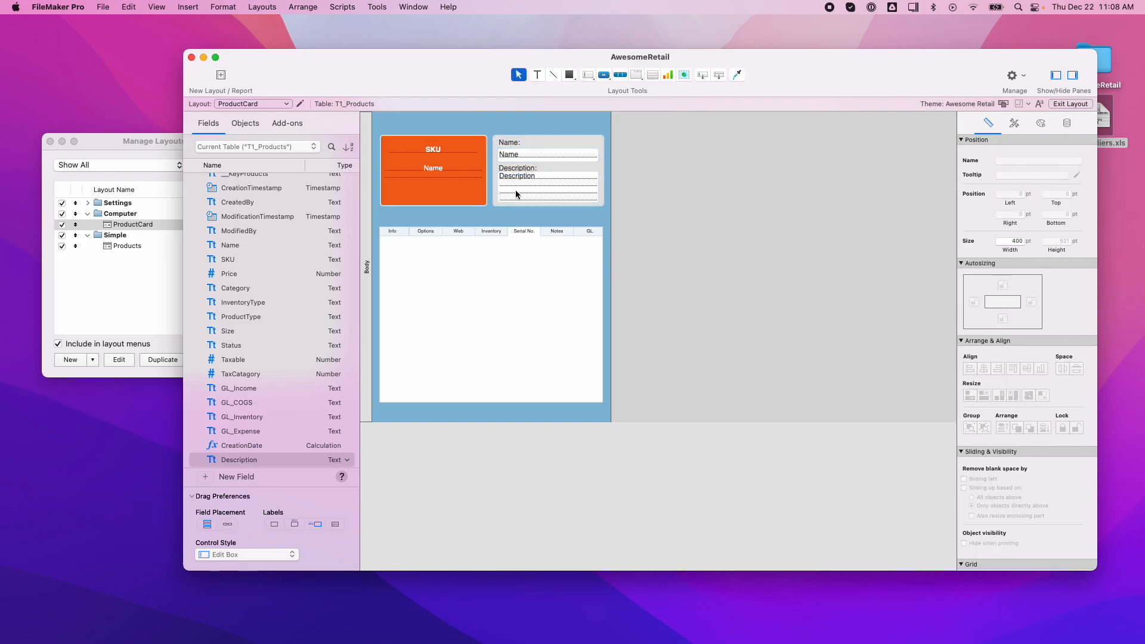
Fine-tune the vertical positions of the Name and Description labels above their fields
{"action": "left_click", "coordinate": [509, 145]}
{"action": "key", "text": "Up"}
{"action": "scroll", "coordinate": [1018, 214], "scroll_direction": "up", "scroll_amount": 2}
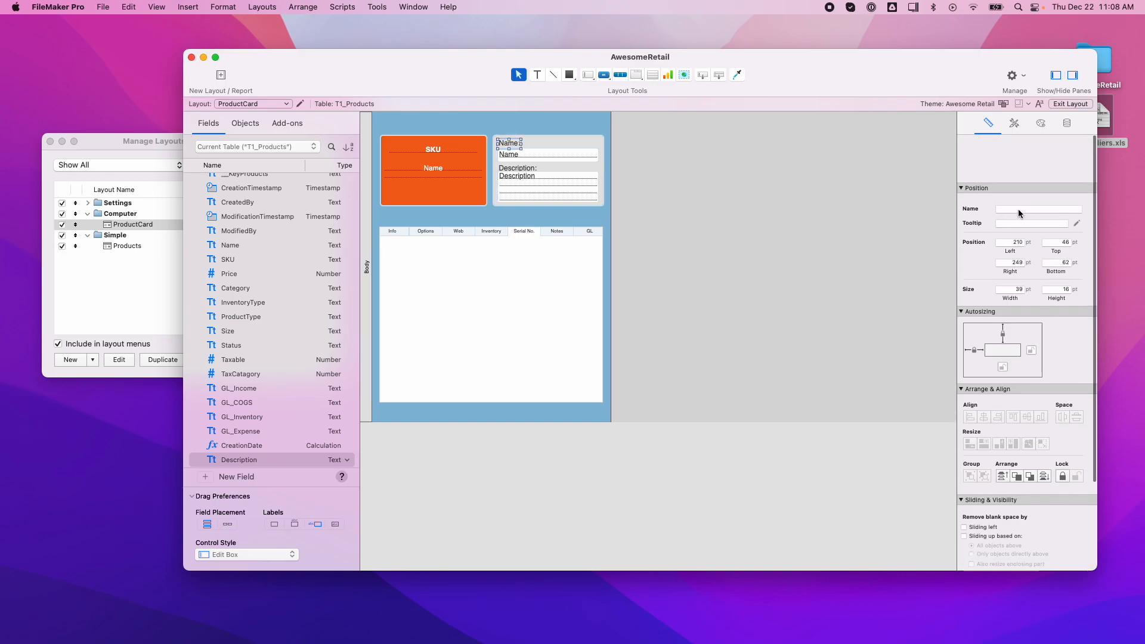
{"action": "left_click", "coordinate": [1041, 123]}
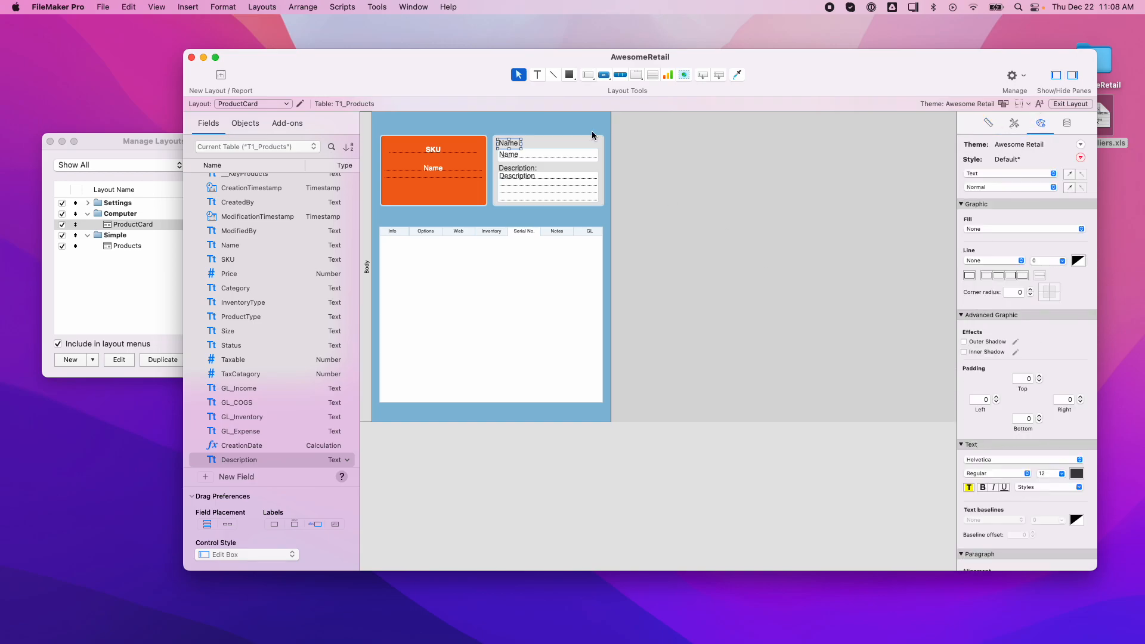
{"action": "left_click_drag", "start_coordinate": [510, 149], "coordinate": [511, 146]}
{"action": "left_click", "coordinate": [519, 144]}
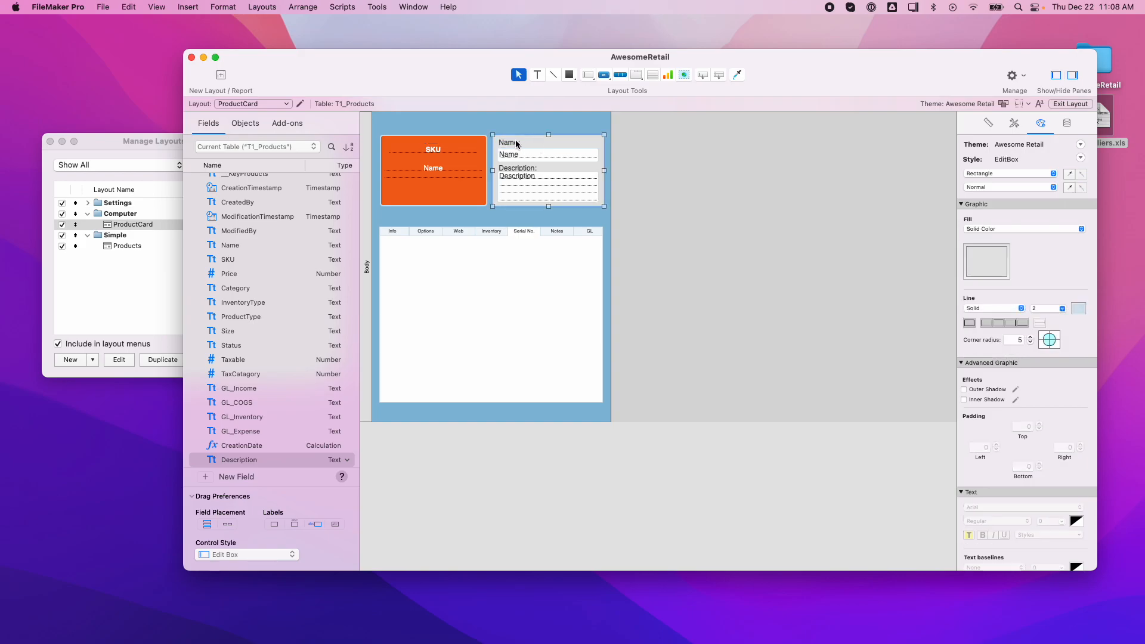
{"action": "left_click", "coordinate": [510, 142]}
{"action": "left_click_drag", "start_coordinate": [511, 142], "coordinate": [511, 143]}
{"action": "left_click", "coordinate": [519, 169]}
{"action": "left_click_drag", "start_coordinate": [518, 169], "coordinate": [520, 169]}
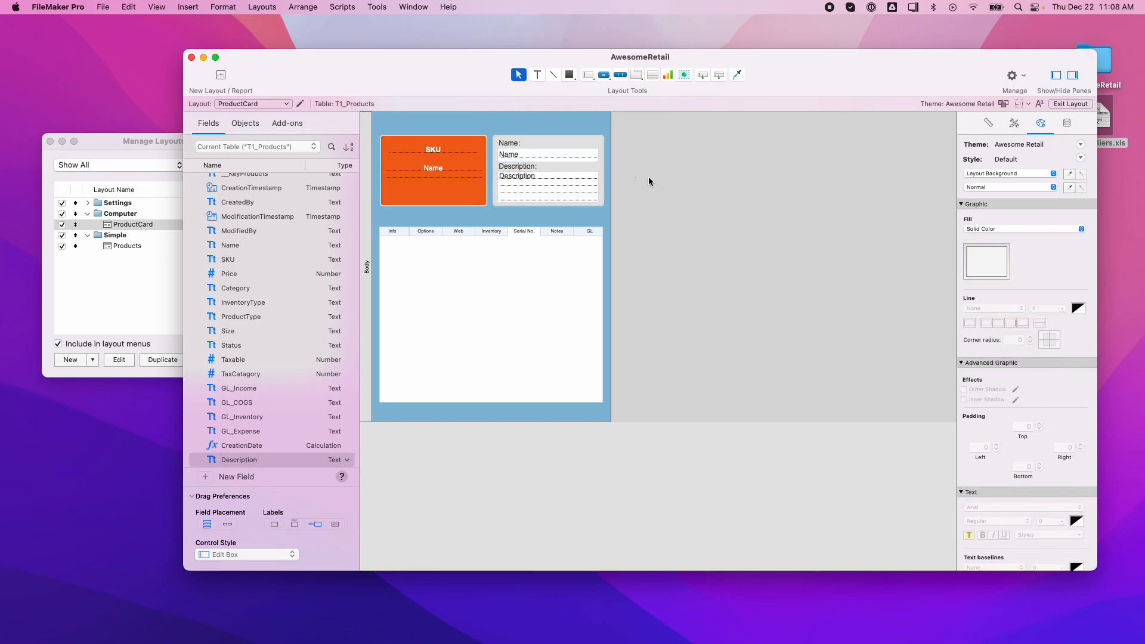
Leave layout editing and enter "A physical product which will require sales tax to be paid." as the record's description
{"action": "left_click", "coordinate": [1071, 104]}
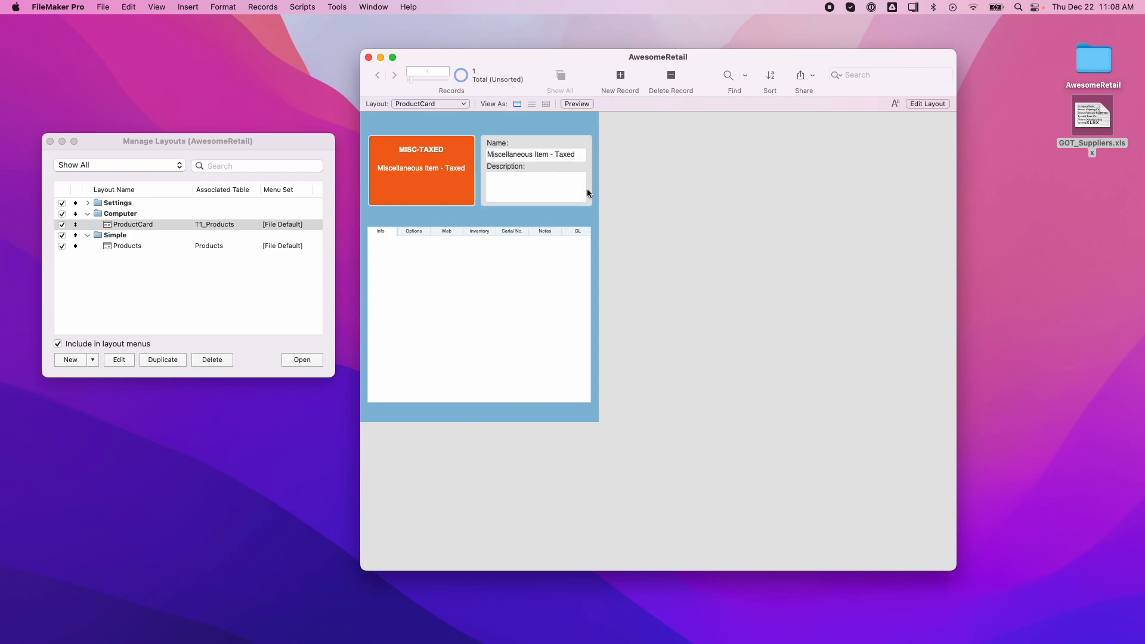
{"action": "left_click", "coordinate": [534, 190]}
{"action": "type", "text": "A physical product which will require sales t"}
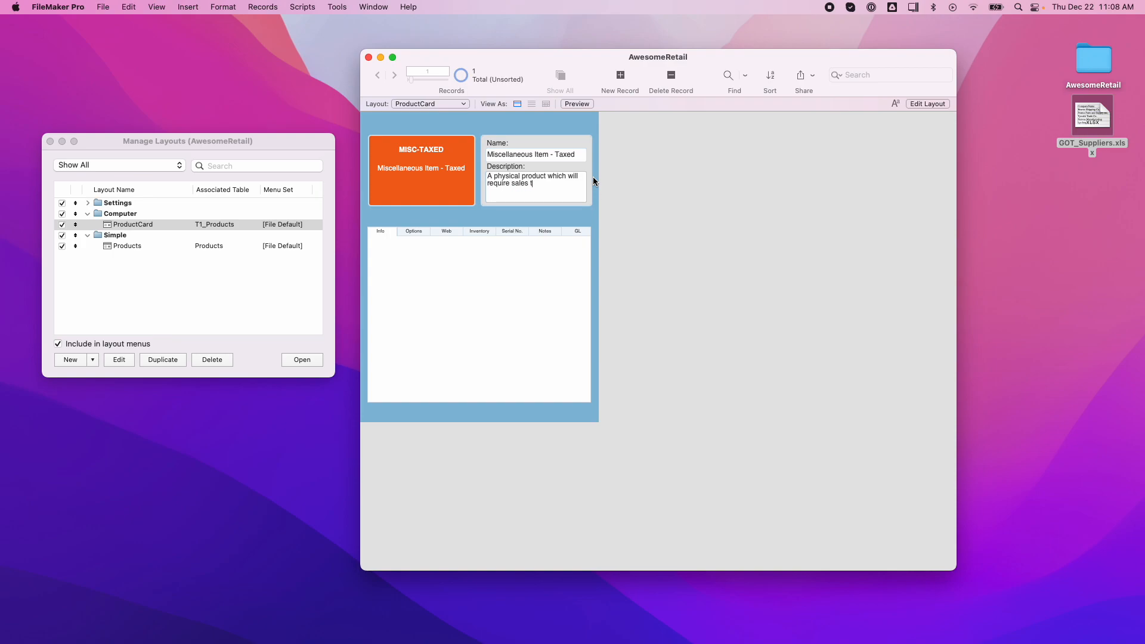
{"action": "type", "text": "ax to be paid."}
{"action": "left_click", "coordinate": [654, 192]}
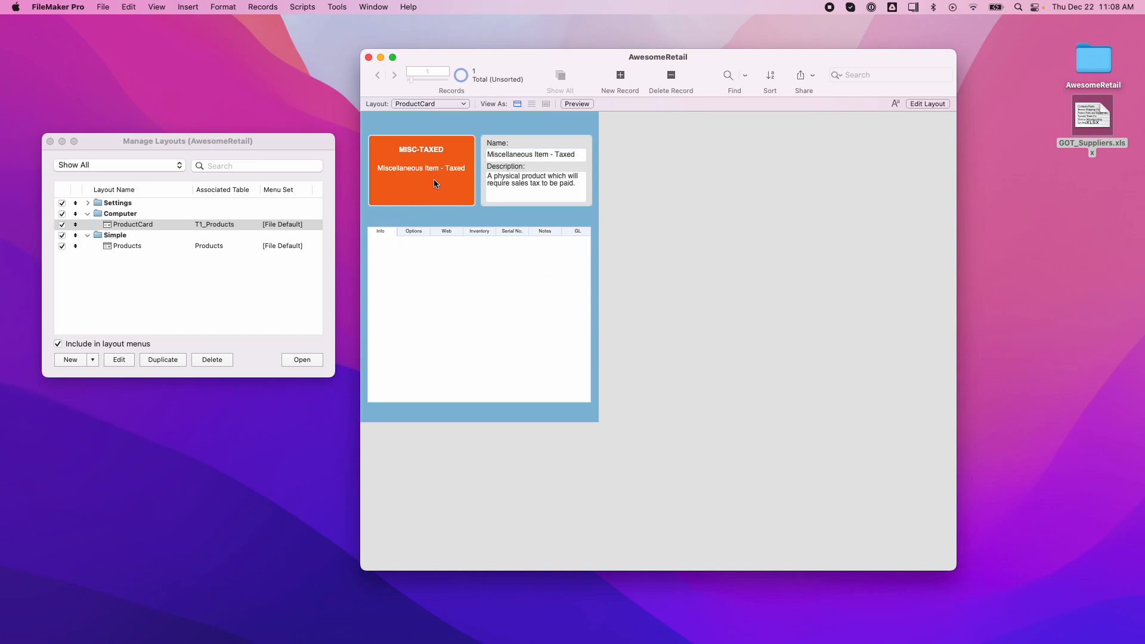